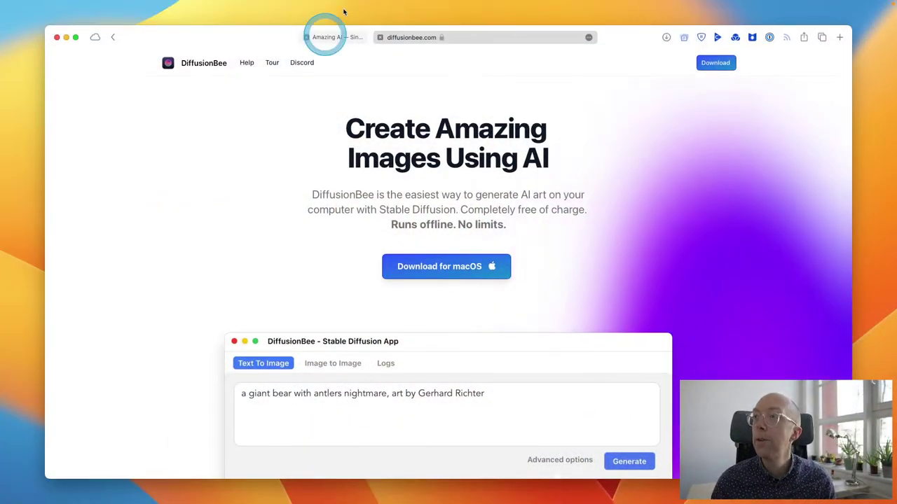
Look over the Amazing AI and DiffusionBee web pages, comparing the two Stable Diffusion apps.
{"action": "left_click", "coordinate": [330, 36]}
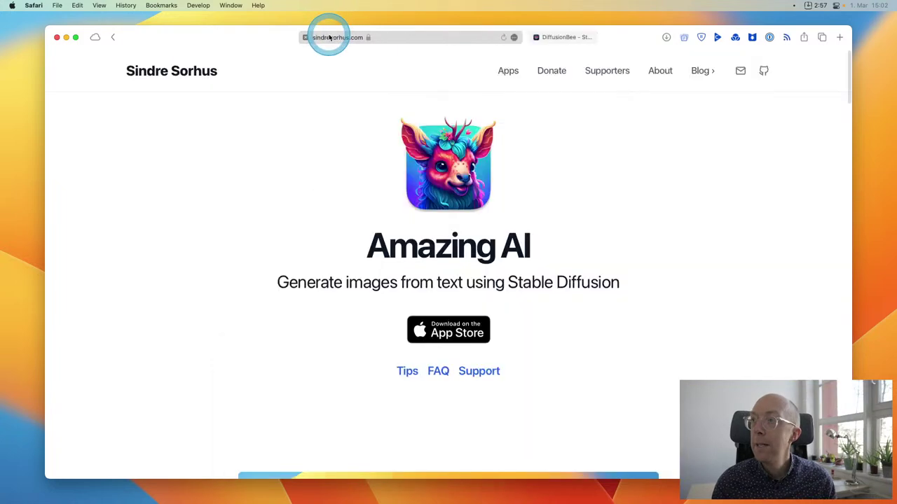
{"action": "left_click", "coordinate": [567, 39]}
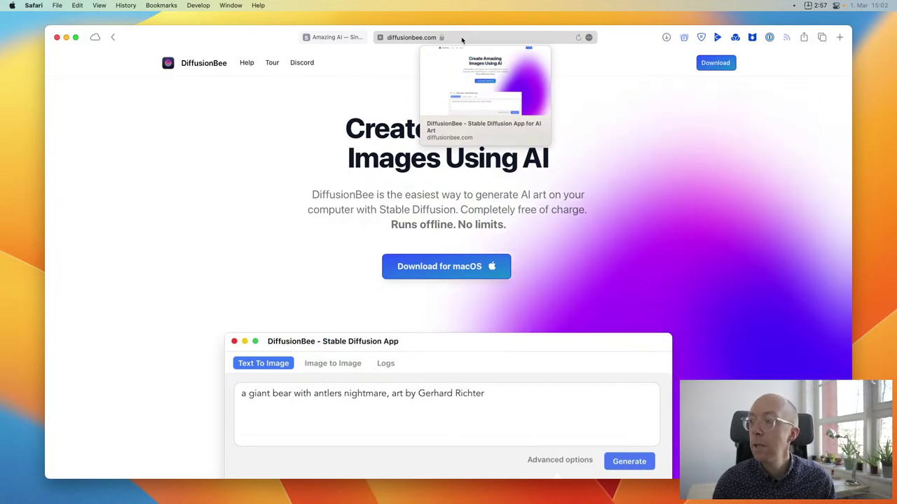
{"action": "scroll", "coordinate": [387, 131], "scroll_direction": "down", "scroll_amount": 2}
{"action": "scroll", "coordinate": [391, 130], "scroll_direction": "down", "scroll_amount": 3}
{"action": "scroll", "coordinate": [390, 130], "scroll_direction": "up", "scroll_amount": 5}
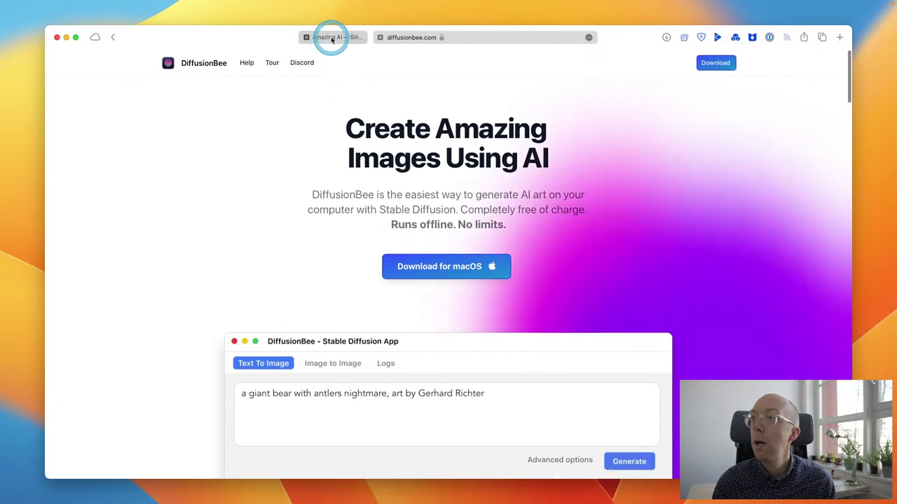
{"action": "left_click", "coordinate": [330, 37]}
{"action": "scroll", "coordinate": [390, 143], "scroll_direction": "down", "scroll_amount": 5}
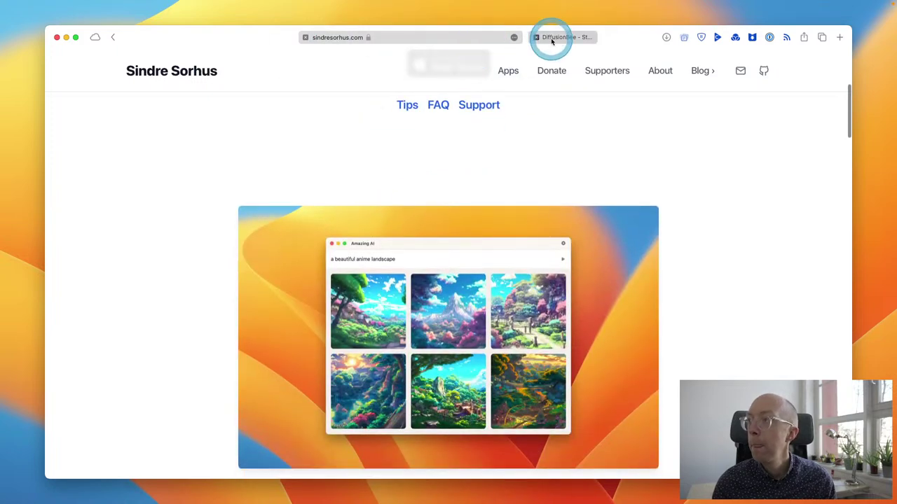
{"action": "left_click", "coordinate": [561, 38]}
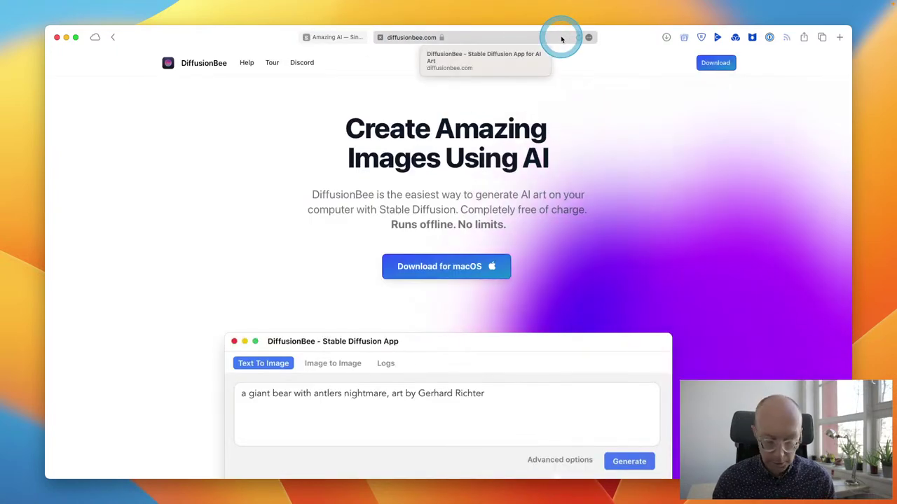
Launch the Amazing AI application and place its window over the browser page.
{"action": "key", "text": "alt+space"}
{"action": "type", "text": "ama"}
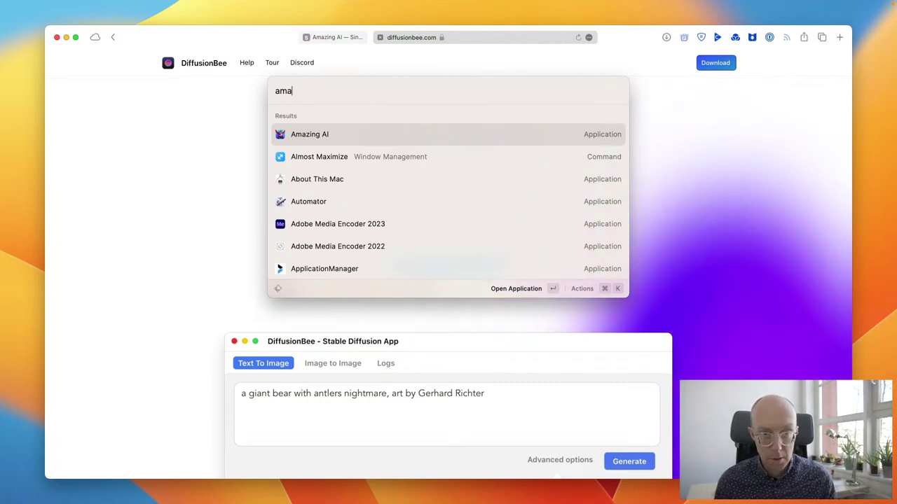
{"action": "key", "text": "Return"}
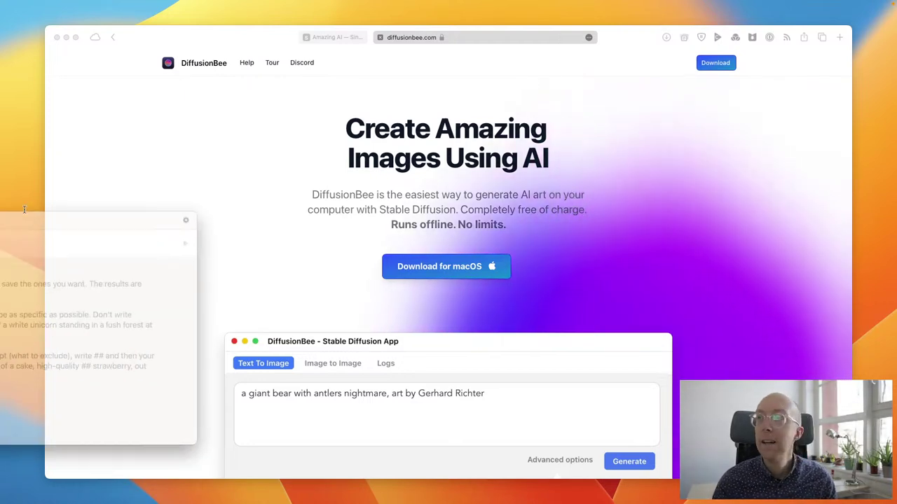
{"action": "left_click", "coordinate": [335, 106]}
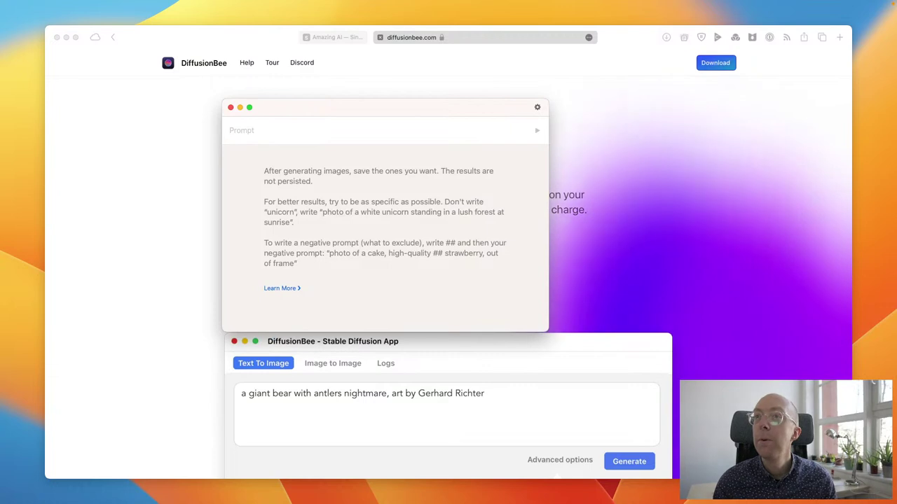
Review the available options in the Amazing AI settings and close them.
{"action": "left_click", "coordinate": [42, 5]}
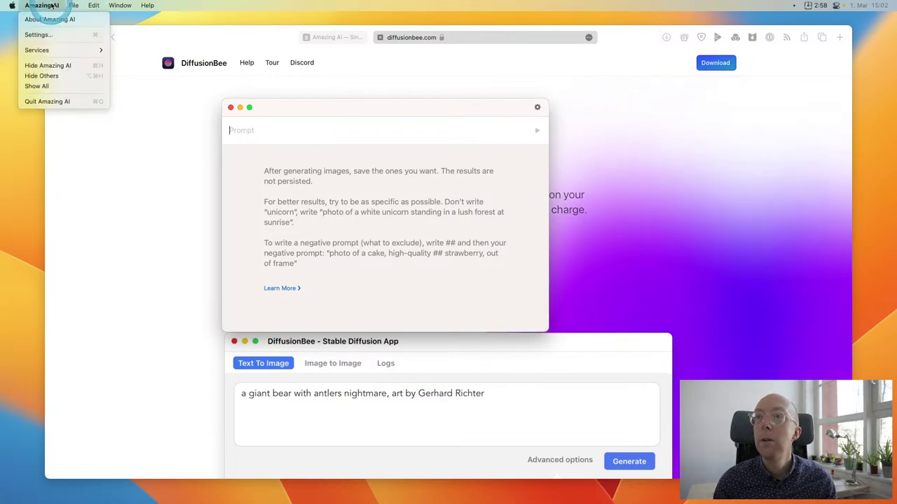
{"action": "left_click", "coordinate": [44, 35]}
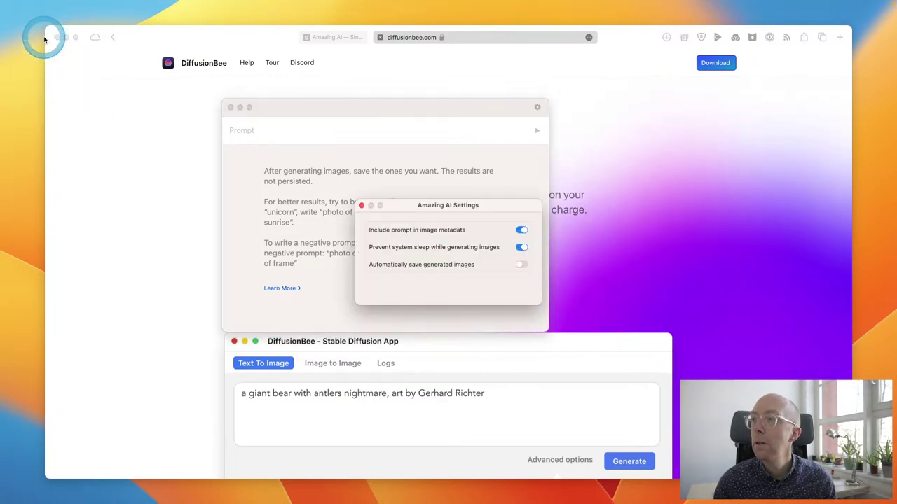
{"action": "left_click", "coordinate": [362, 206]}
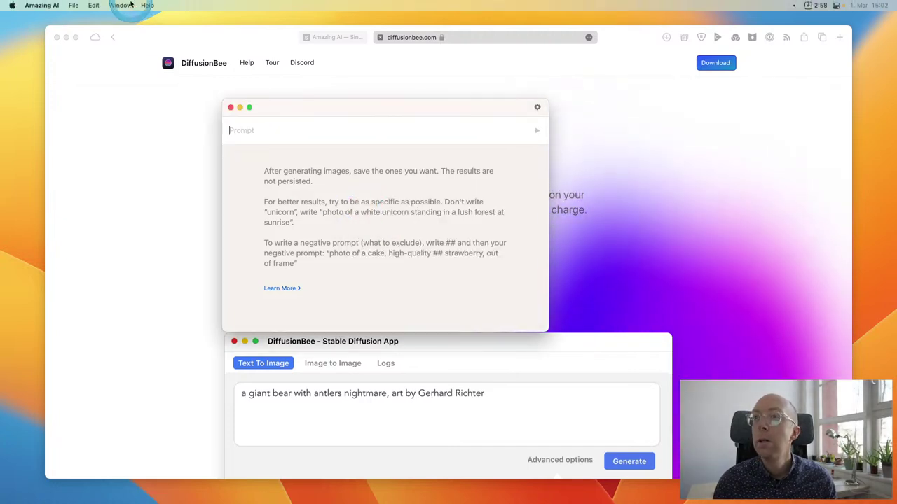
Find DiffusionBee in the application launcher and open it.
{"action": "left_click", "coordinate": [169, 64]}
{"action": "key", "text": "alt+space"}
{"action": "type", "text": "di"}
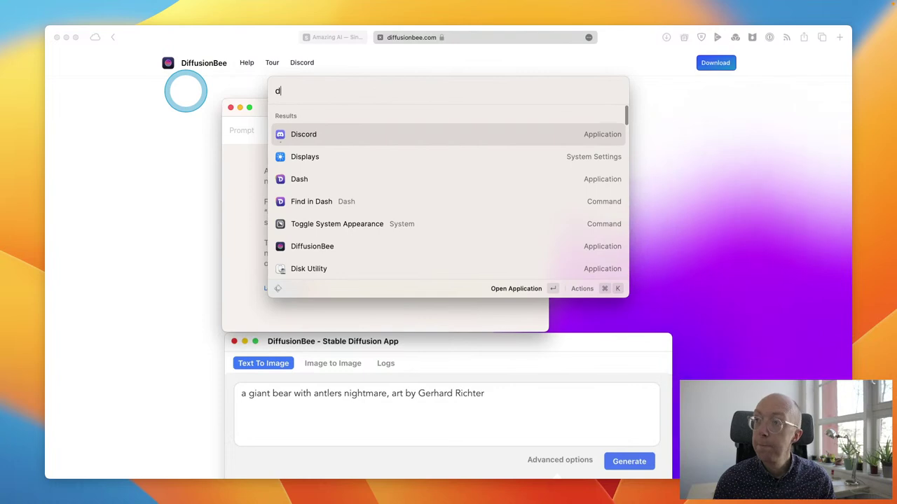
{"action": "key", "text": "Down"}
{"action": "key", "text": "Down"}
{"action": "key", "text": "Down"}
{"action": "key", "text": "Down"}
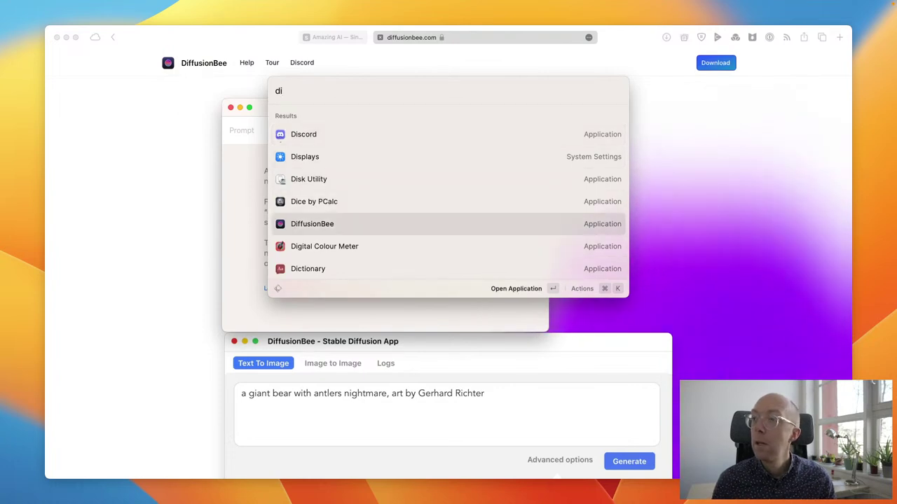
{"action": "key", "text": "Return"}
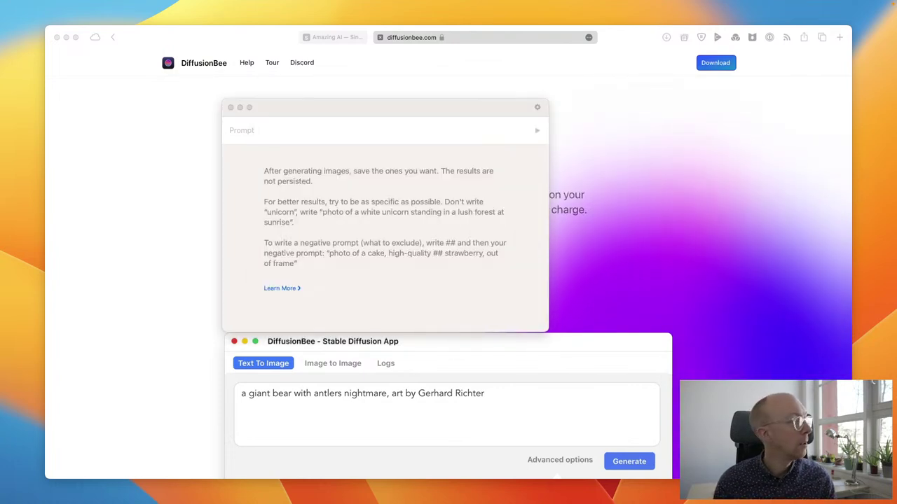
Move the Amazing AI window towards the middle of the screen and check DiffusionBee's model download progress.
{"action": "left_click_drag", "start_coordinate": [213, 108], "coordinate": [264, 121]}
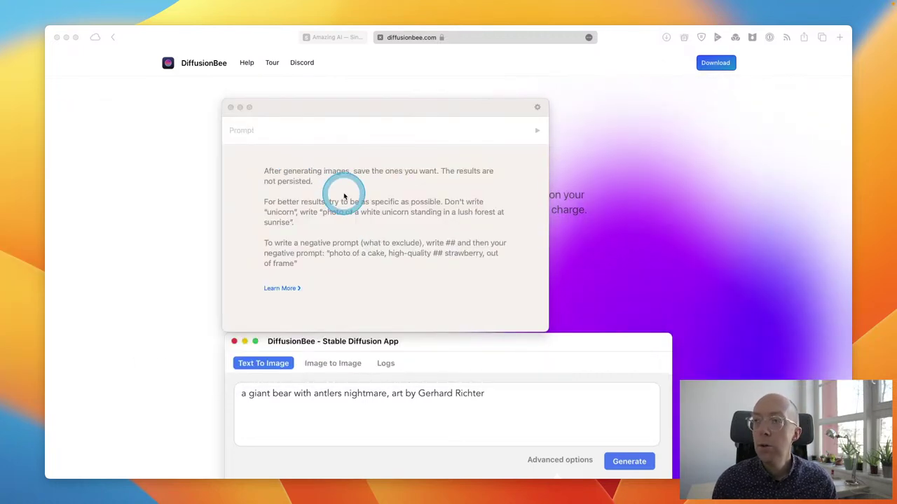
{"action": "left_click_drag", "start_coordinate": [335, 115], "coordinate": [405, 174]}
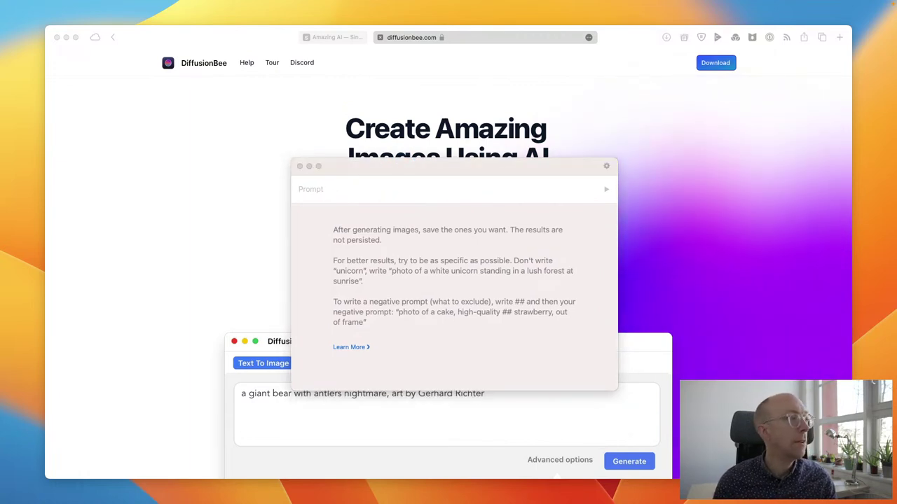
{"action": "left_click", "coordinate": [436, 128]}
{"action": "left_click", "coordinate": [452, 261]}
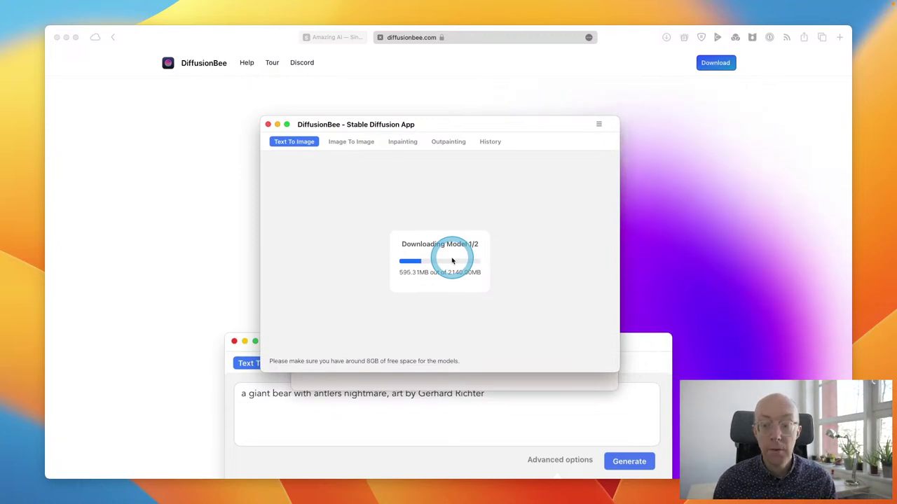
{"action": "left_click", "coordinate": [448, 279]}
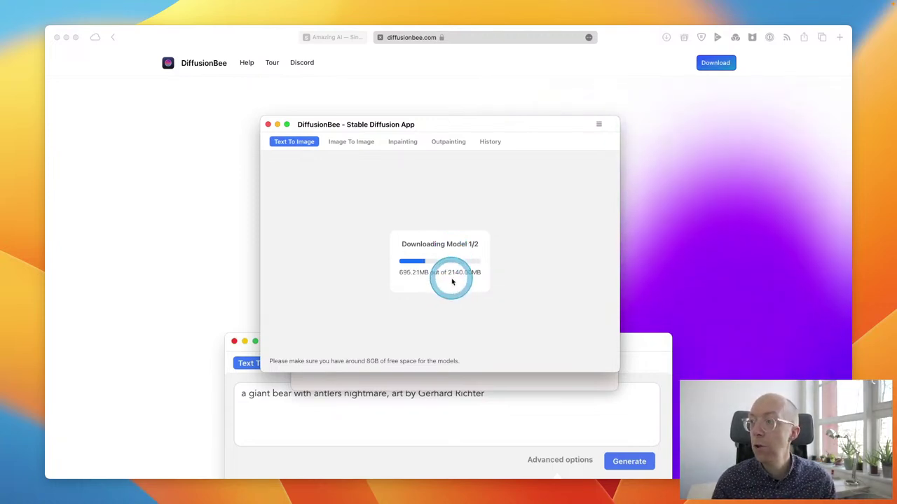
Move the DiffusionBee window lower on the screen and bring the Amazing AI window to the front.
{"action": "left_click_drag", "start_coordinate": [324, 366], "coordinate": [420, 336]}
{"action": "left_click_drag", "start_coordinate": [467, 126], "coordinate": [452, 226]}
{"action": "left_click", "coordinate": [420, 169]}
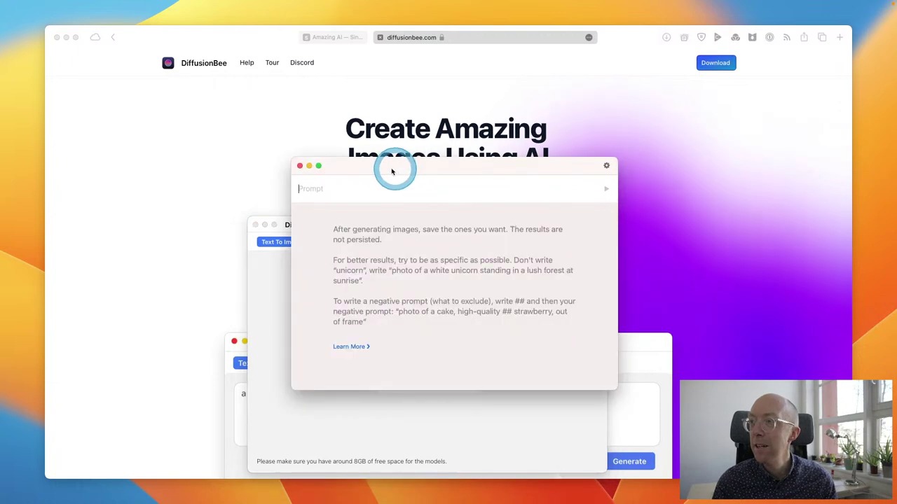
Switch to Safari and read the Amazing AI page's description, including its chip compatibility and Neural Engine notes.
{"action": "left_click", "coordinate": [231, 150]}
{"action": "left_click", "coordinate": [331, 35]}
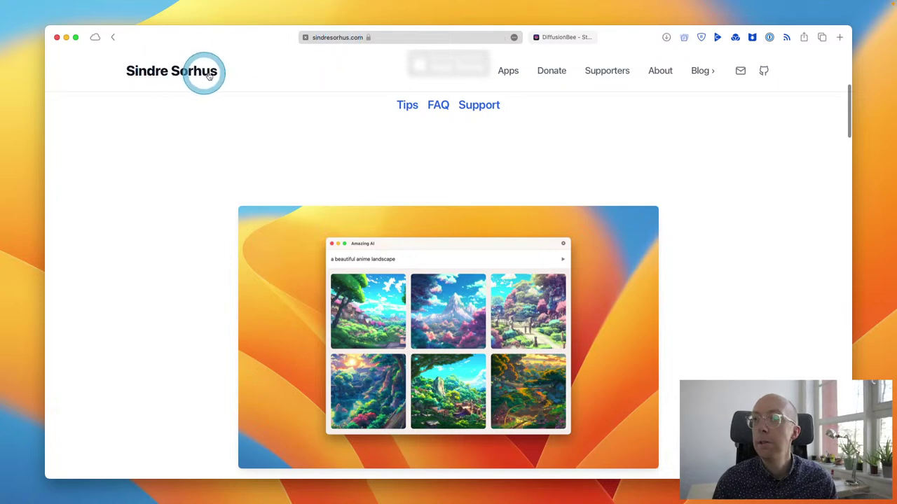
{"action": "scroll", "coordinate": [392, 173], "scroll_direction": "down", "scroll_amount": 1}
{"action": "scroll", "coordinate": [389, 171], "scroll_direction": "up", "scroll_amount": 5}
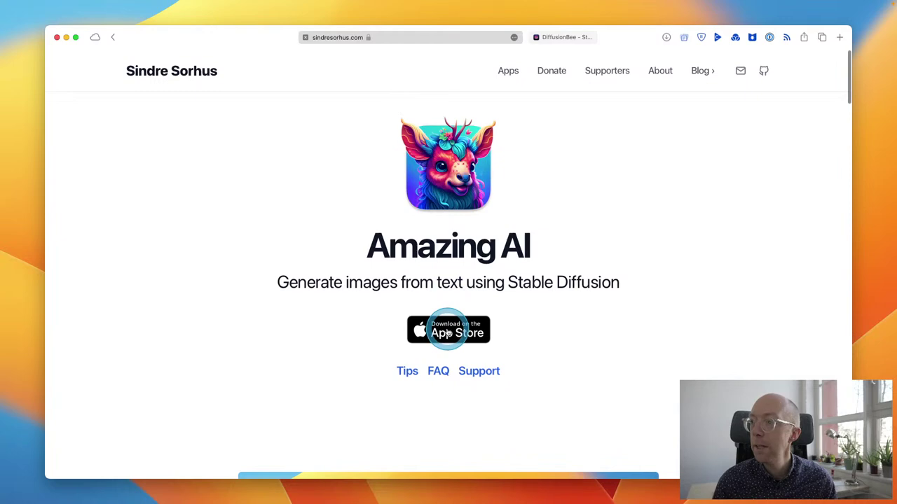
{"action": "scroll", "coordinate": [448, 333], "scroll_direction": "down", "scroll_amount": 1}
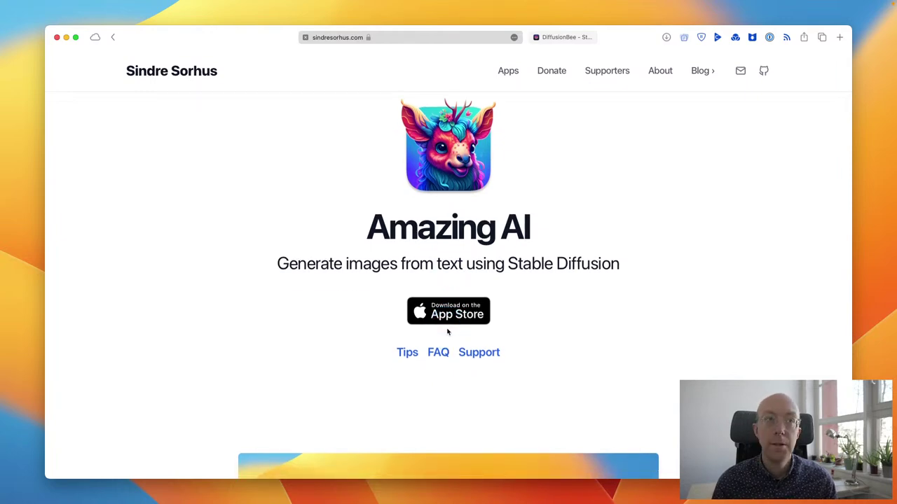
{"action": "scroll", "coordinate": [448, 332], "scroll_direction": "down", "scroll_amount": 6}
{"action": "scroll", "coordinate": [448, 333], "scroll_direction": "down", "scroll_amount": 5}
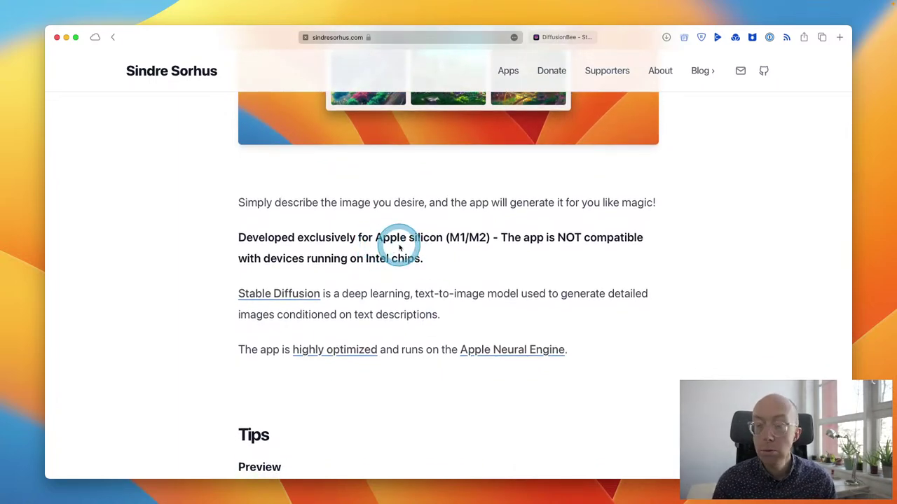
{"action": "scroll", "coordinate": [422, 279], "scroll_direction": "down", "scroll_amount": 3}
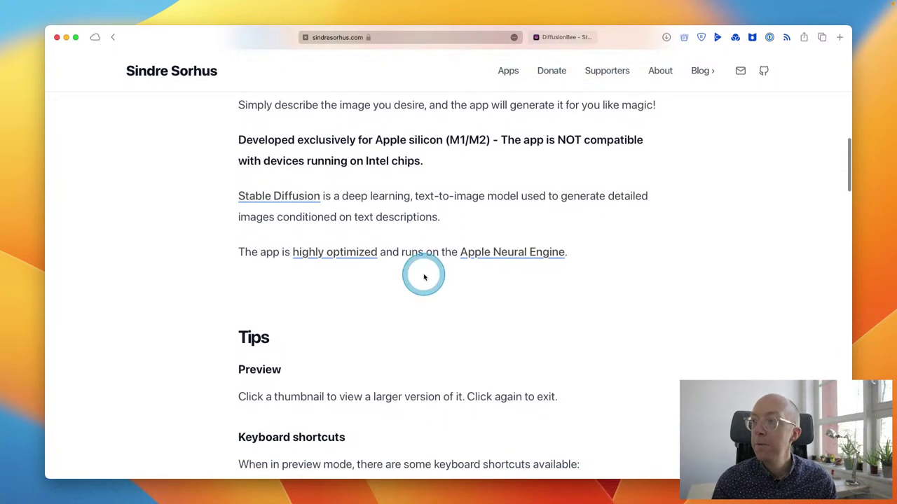
Launch Activity Monitor and place its window over the browser page.
{"action": "key", "text": "alt+space"}
{"action": "type", "text": "act"}
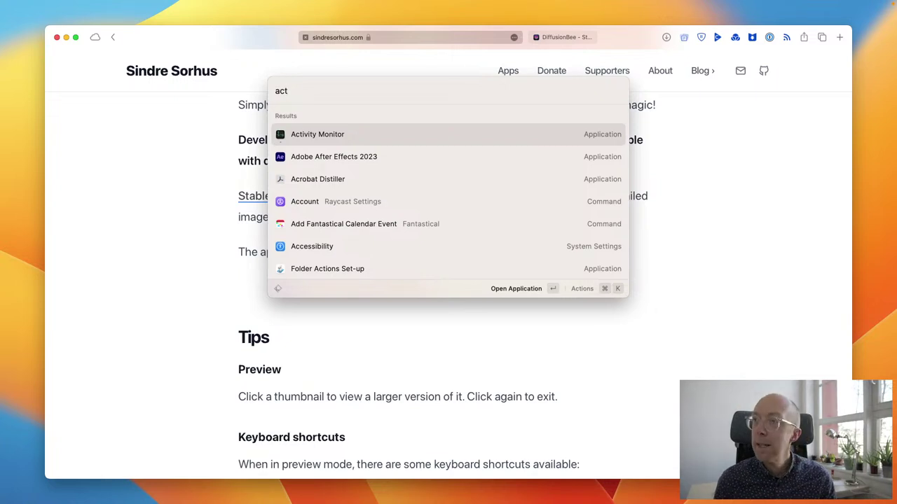
{"action": "key", "text": "Return"}
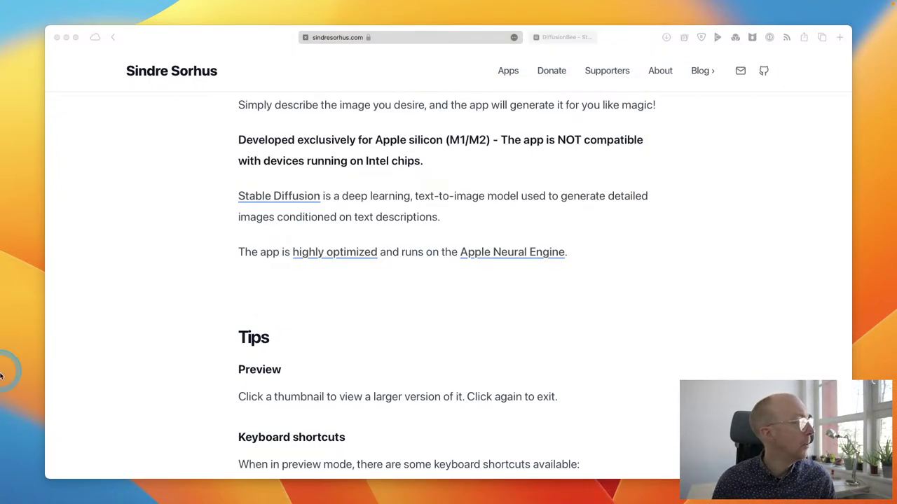
{"action": "mouse_move", "coordinate": [21, 498]}
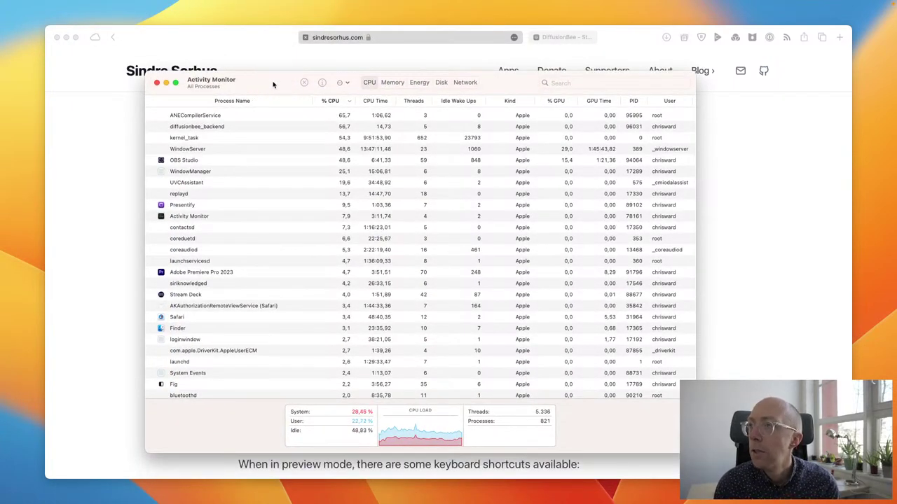
Inspect the ANECompilerService process in Activity Monitor and look through the list of available columns.
{"action": "left_click", "coordinate": [207, 127]}
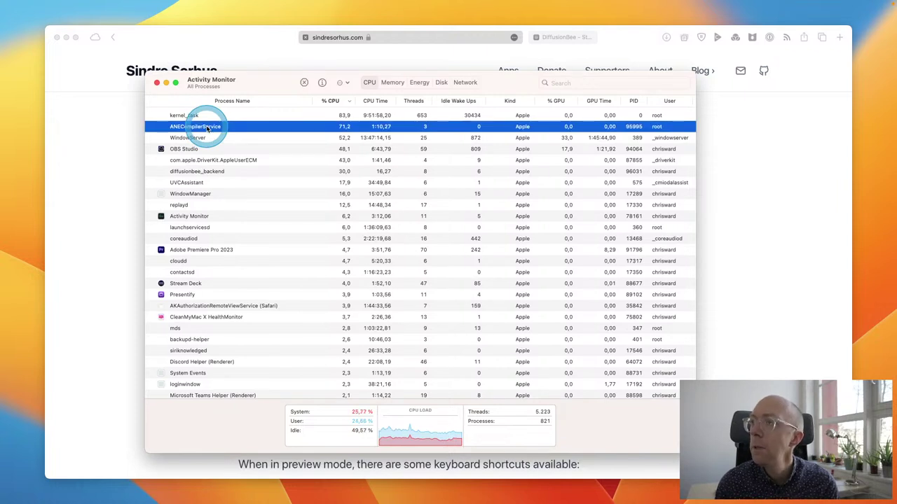
{"action": "right_click", "coordinate": [260, 101]}
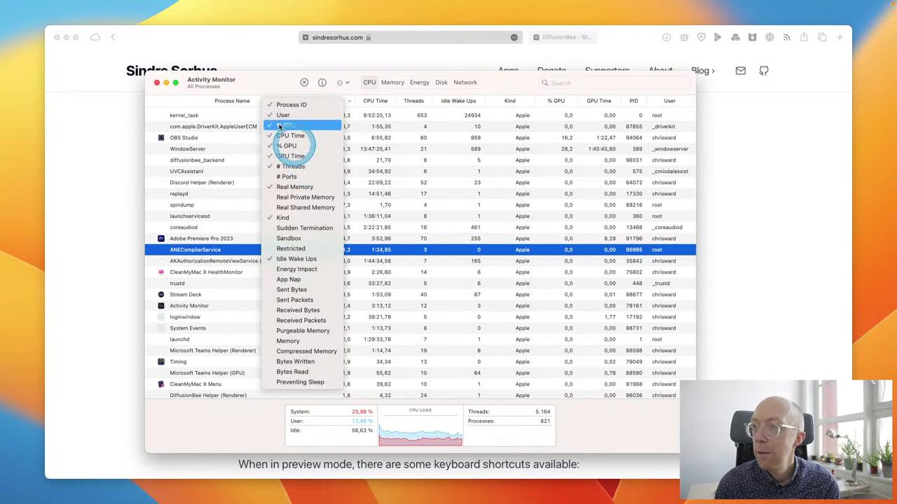
{"action": "left_click", "coordinate": [264, 86]}
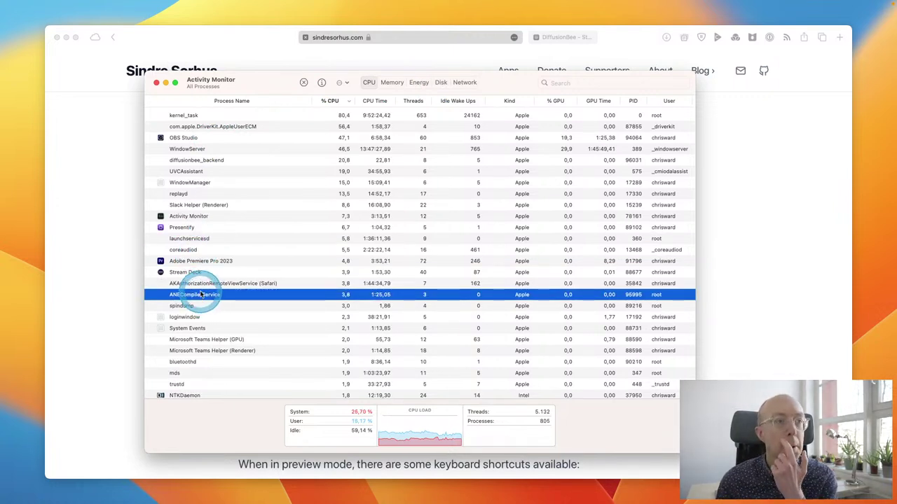
Leave Activity Monitor and switch to DiffusionBee to check its model setup progress.
{"action": "left_click", "coordinate": [123, 287]}
{"action": "key", "text": "super+Tab"}
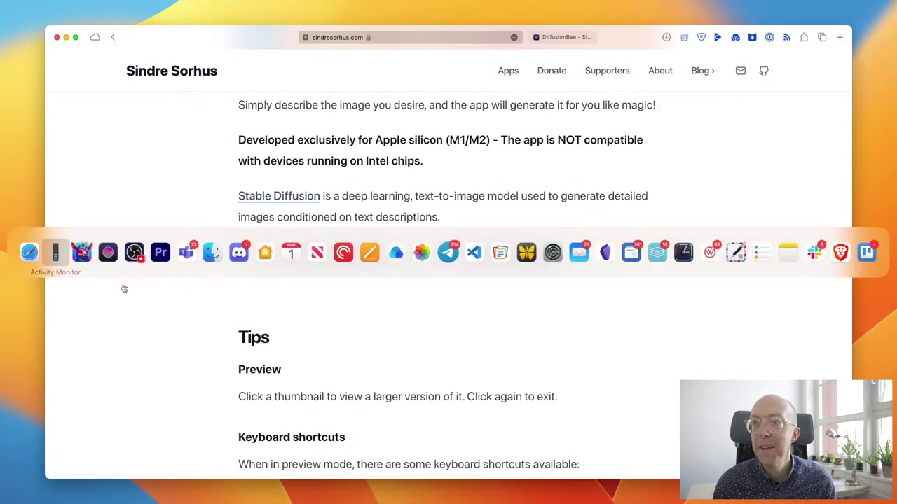
{"action": "key", "text": "super+Tab"}
{"action": "key", "text": "super+Tab"}
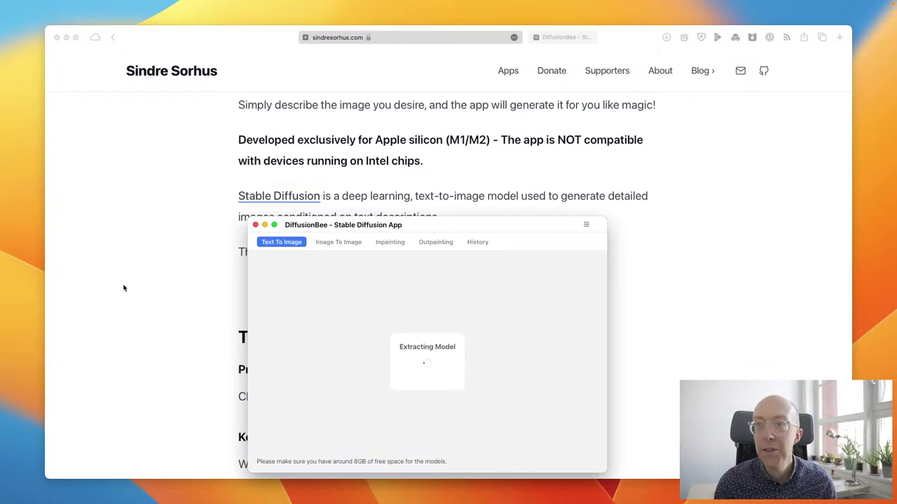
Return to the Amazing AI page in Safari and read the tips on keyboard shortcuts, negative prompts and metadata.
{"action": "left_click", "coordinate": [123, 288]}
{"action": "left_click", "coordinate": [226, 258]}
{"action": "scroll", "coordinate": [226, 259], "scroll_direction": "down", "scroll_amount": 2}
{"action": "scroll", "coordinate": [226, 258], "scroll_direction": "down", "scroll_amount": 10}
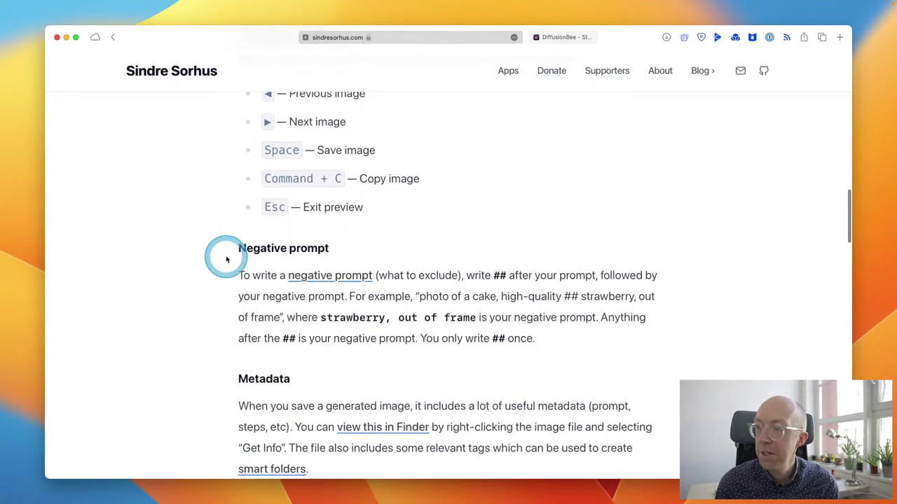
{"action": "scroll", "coordinate": [226, 259], "scroll_direction": "down", "scroll_amount": 1}
{"action": "scroll", "coordinate": [226, 259], "scroll_direction": "down", "scroll_amount": 4}
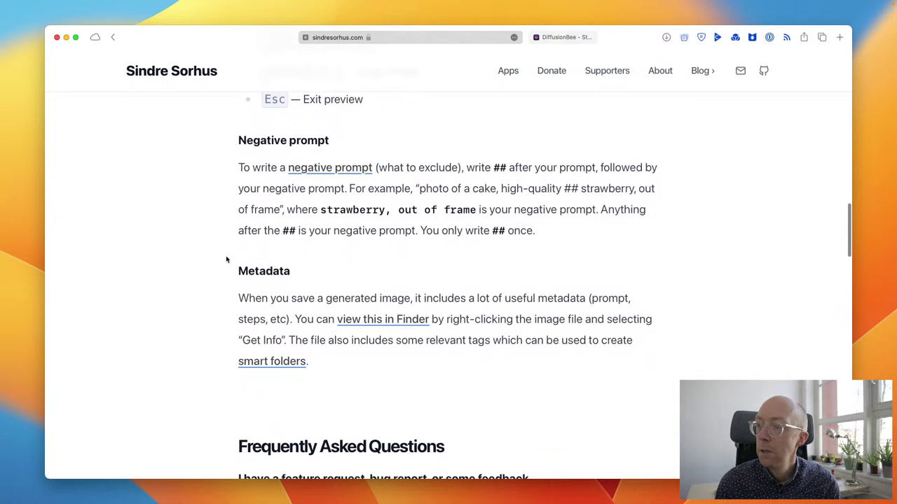
{"action": "scroll", "coordinate": [226, 259], "scroll_direction": "up", "scroll_amount": 5}
{"action": "scroll", "coordinate": [226, 260], "scroll_direction": "up", "scroll_amount": 1}
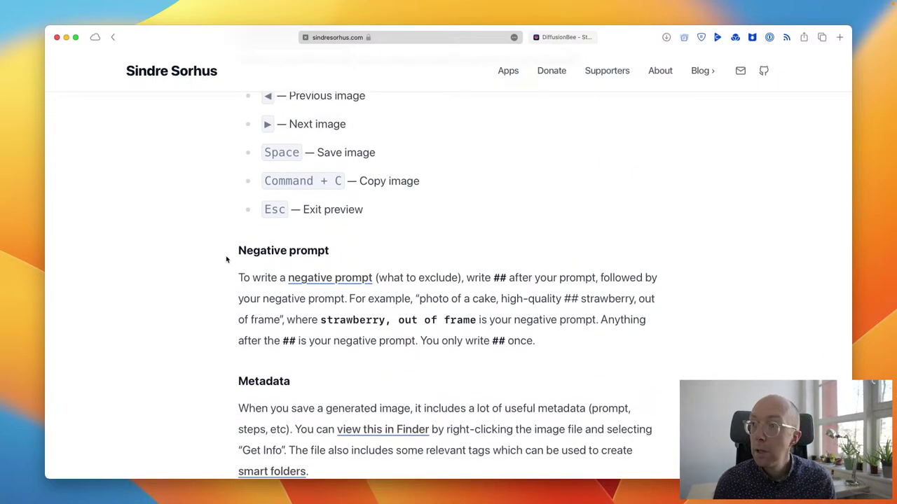
Narrow the Safari window with the Amazing AI page so it fills only the left third of the screen.
{"action": "key", "text": "ctrl+alt+Left"}
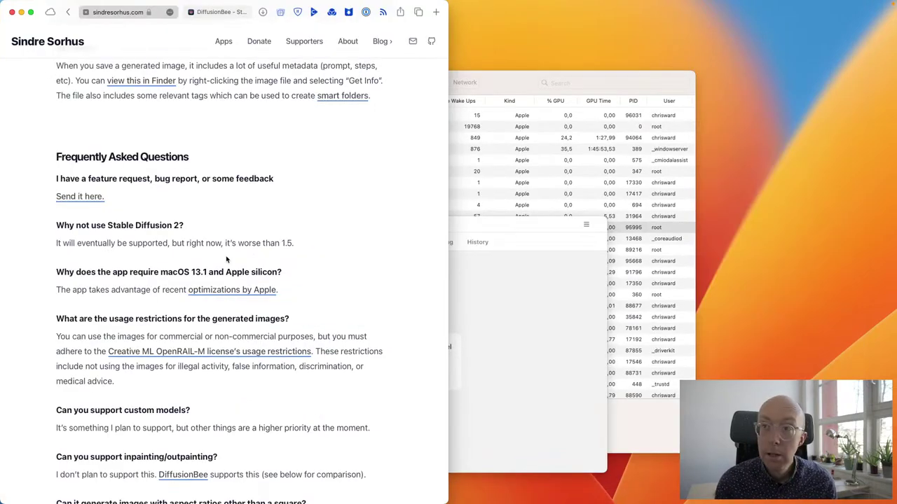
{"action": "key", "text": "ctrl+alt+d"}
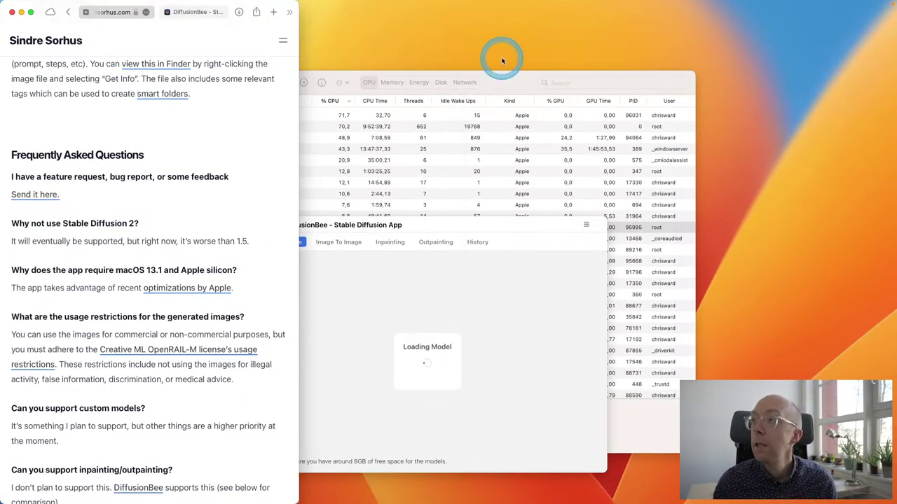
Quit Activity Monitor and DiffusionBee, and move the Amazing AI window into the free area beside the browser.
{"action": "left_click", "coordinate": [506, 89]}
{"action": "key", "text": "super+q"}
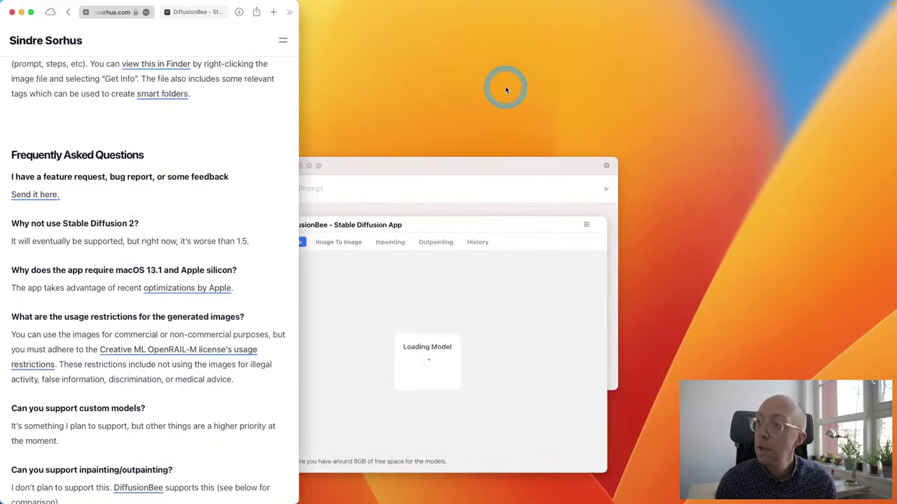
{"action": "left_click", "coordinate": [452, 229]}
{"action": "key", "text": "super+q"}
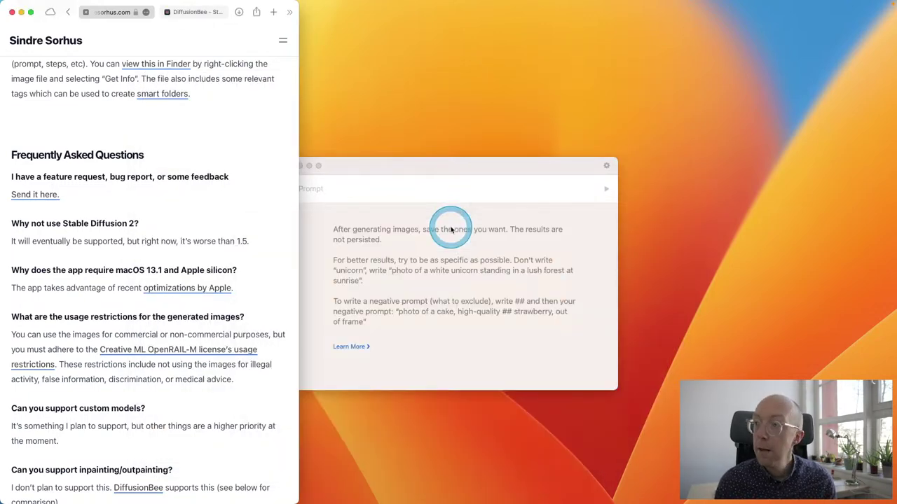
{"action": "left_click_drag", "start_coordinate": [372, 168], "coordinate": [486, 140]}
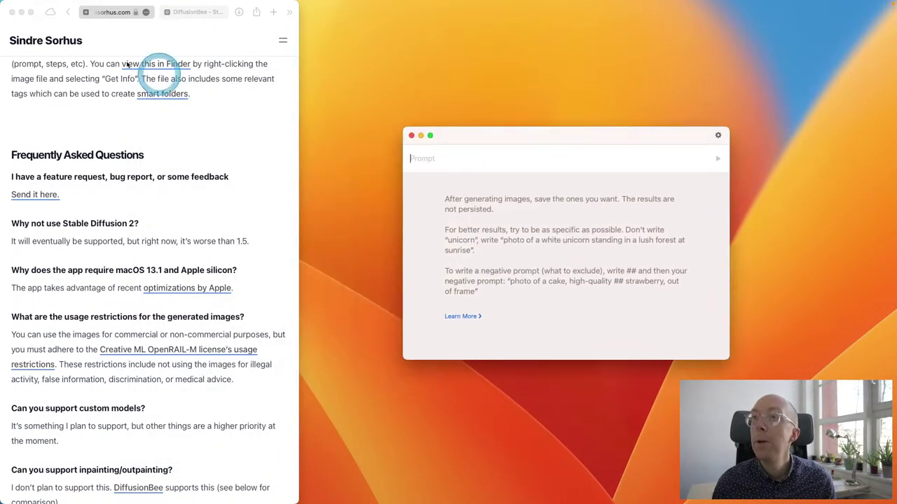
Review the options in Amazing AI's settings, close them and look through the application's commands.
{"action": "left_click", "coordinate": [34, 5]}
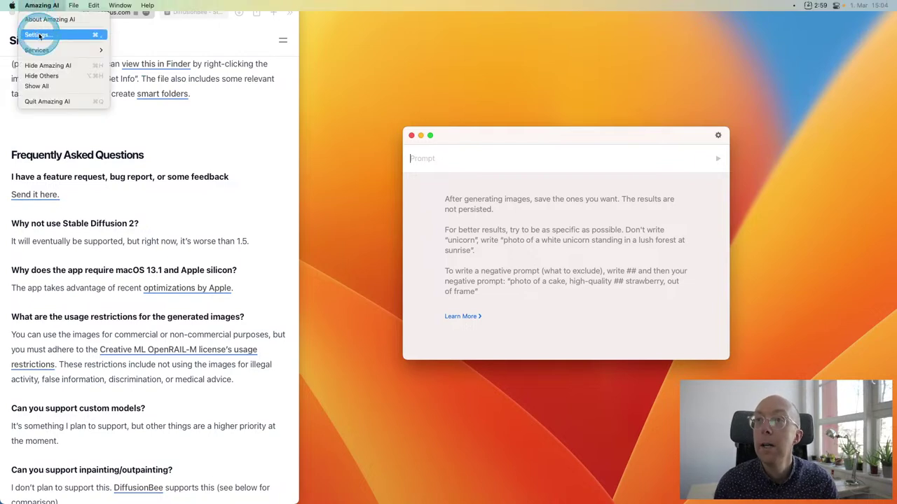
{"action": "left_click", "coordinate": [38, 34]}
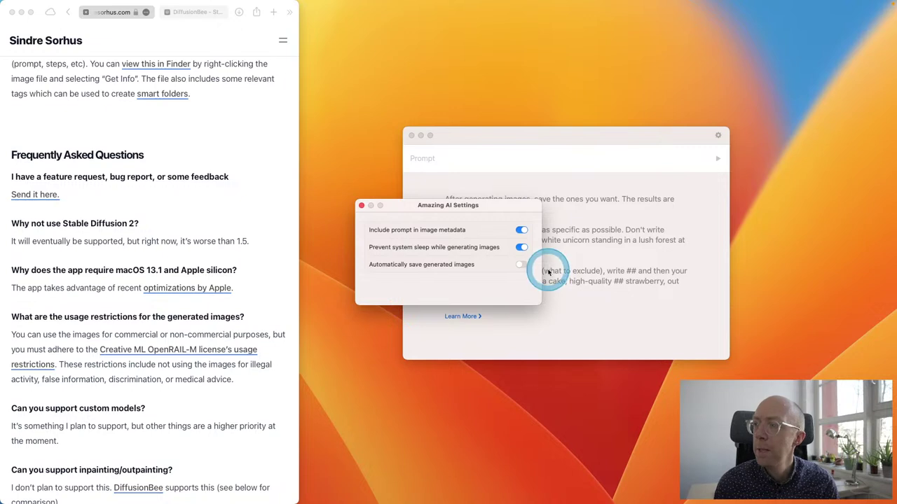
{"action": "left_click", "coordinate": [361, 207]}
{"action": "left_click", "coordinate": [72, 5]}
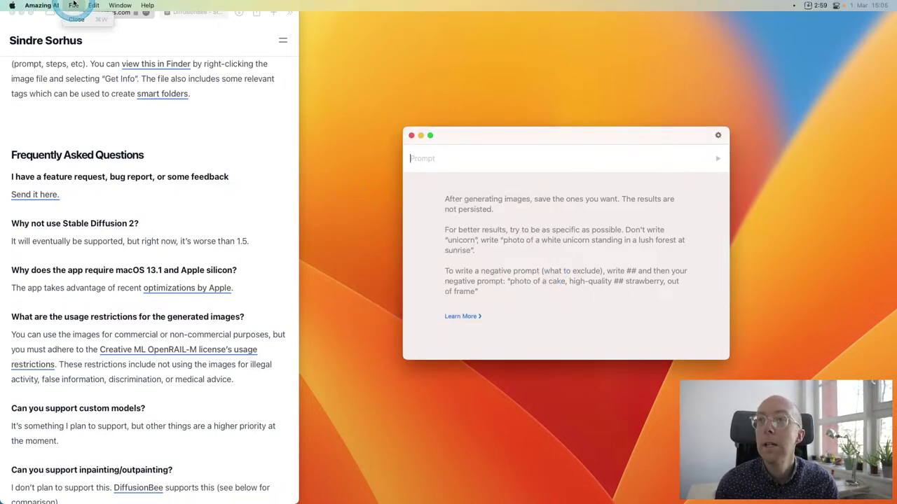
{"action": "mouse_move", "coordinate": [119, 6]}
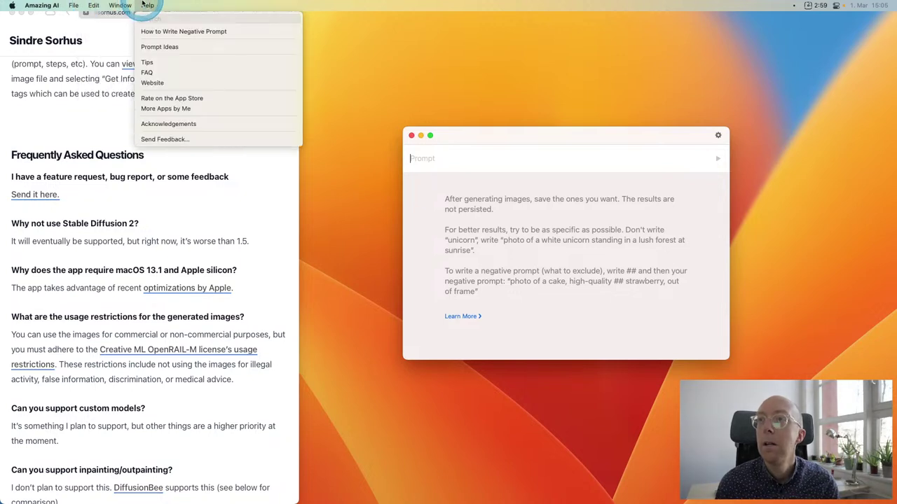
Open Amazing AI's help on how to write a negative prompt, then return to the Tips section of the Amazing AI page.
{"action": "left_click", "coordinate": [150, 30]}
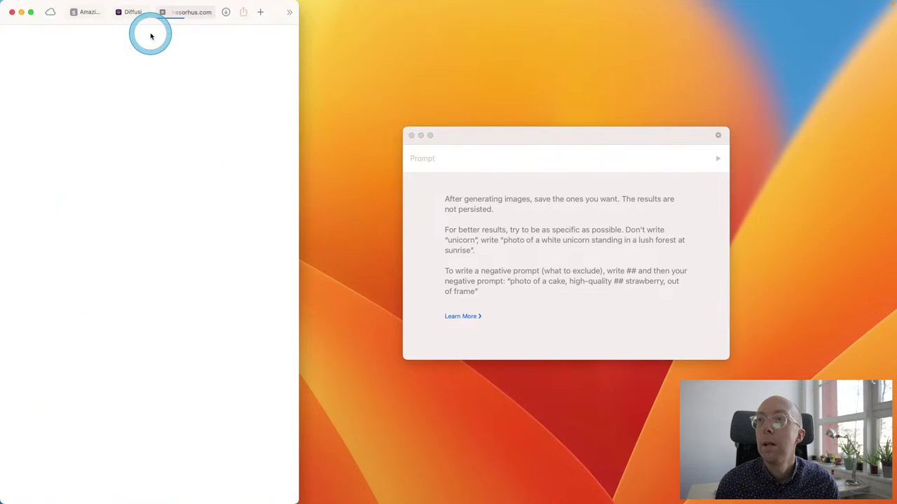
{"action": "left_click", "coordinate": [80, 10]}
{"action": "left_click", "coordinate": [107, 14]}
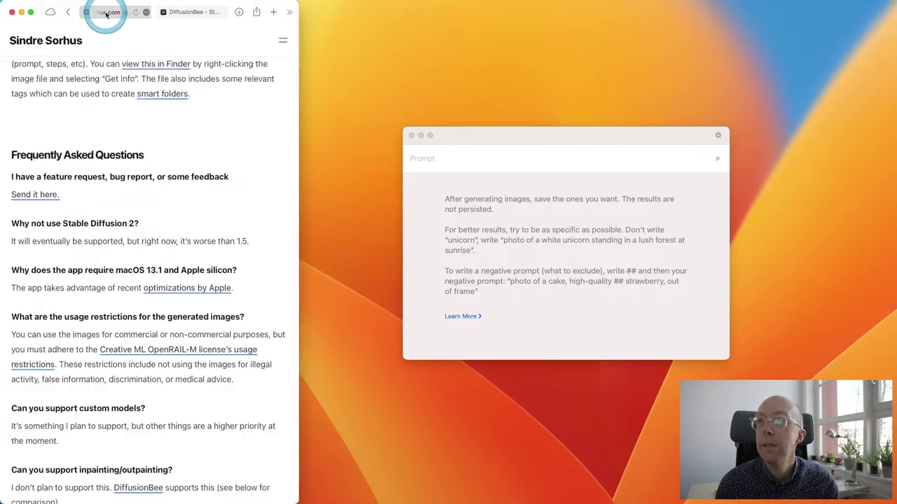
{"action": "scroll", "coordinate": [131, 120], "scroll_direction": "up", "scroll_amount": 8}
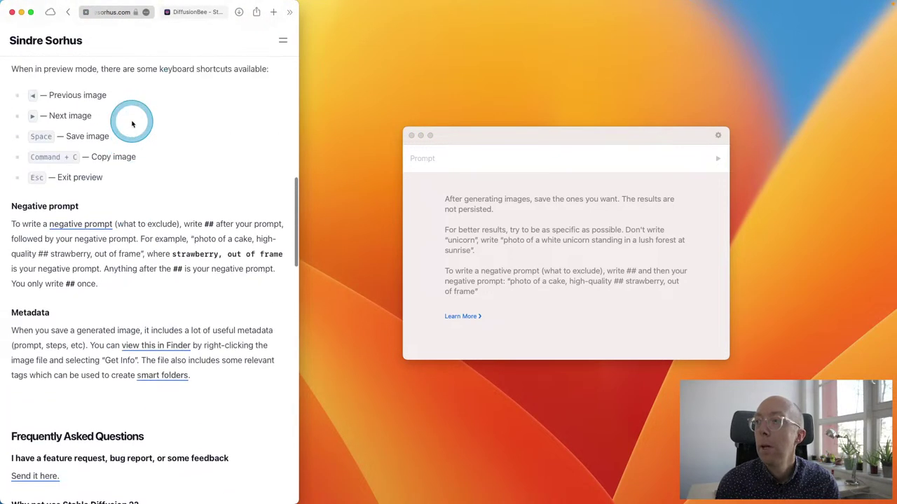
{"action": "scroll", "coordinate": [132, 124], "scroll_direction": "up", "scroll_amount": 4}
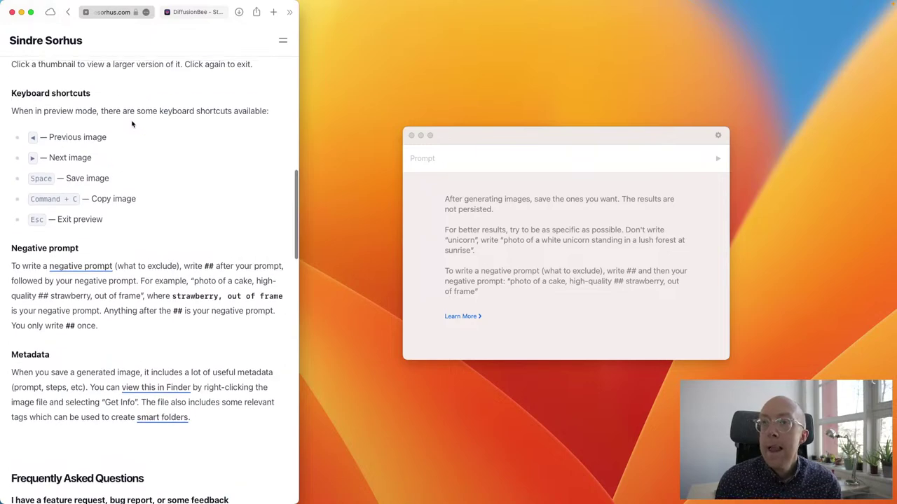
{"action": "scroll", "coordinate": [131, 124], "scroll_direction": "up", "scroll_amount": 3}
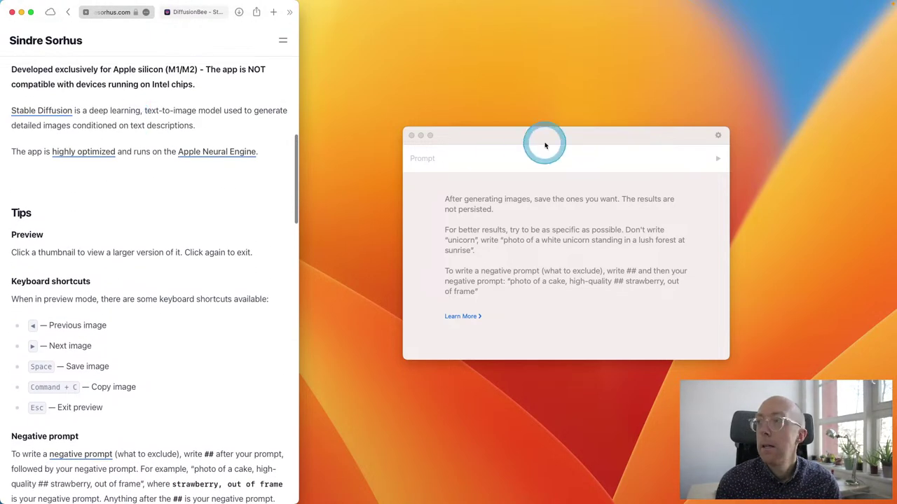
View Apple's paper on Stable Diffusion with Core ML through the "highly optimized" link and return to the Amazing AI page.
{"action": "left_click", "coordinate": [499, 137]}
{"action": "left_click", "coordinate": [84, 154]}
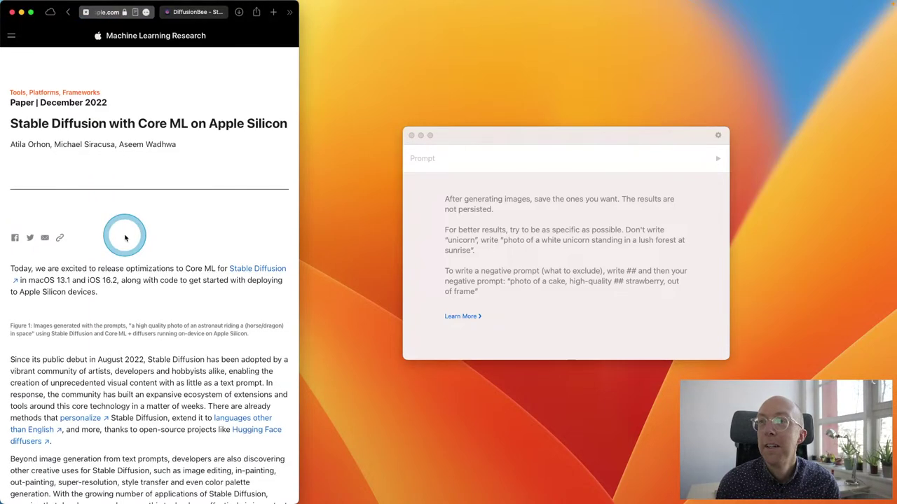
{"action": "left_click", "coordinate": [67, 12]}
Bring the Amazing AI window to the front and move it slightly up and closer to the browser.
{"action": "left_click", "coordinate": [427, 204]}
{"action": "left_click", "coordinate": [490, 186]}
{"action": "left_click_drag", "start_coordinate": [471, 131], "coordinate": [435, 103]}
{"action": "left_click", "coordinate": [602, 112]}
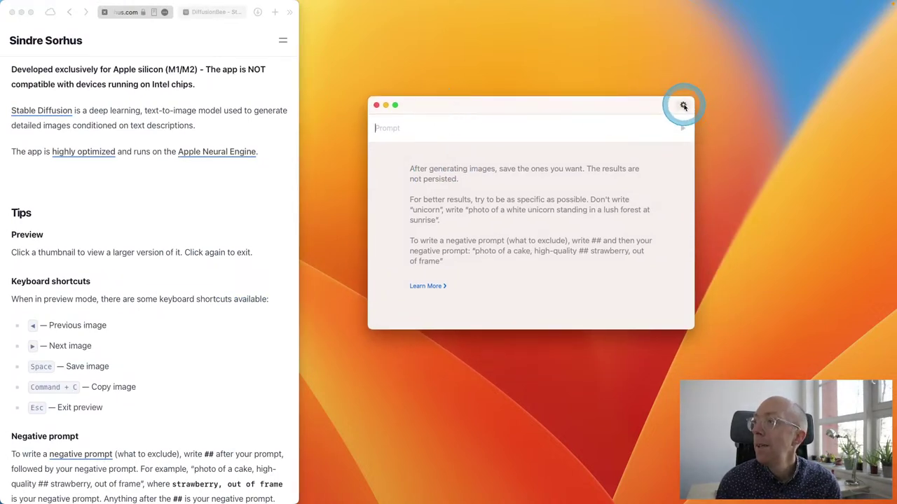
Set Amazing AI's generation options to 4 images and 45 steps.
{"action": "left_click", "coordinate": [683, 105]}
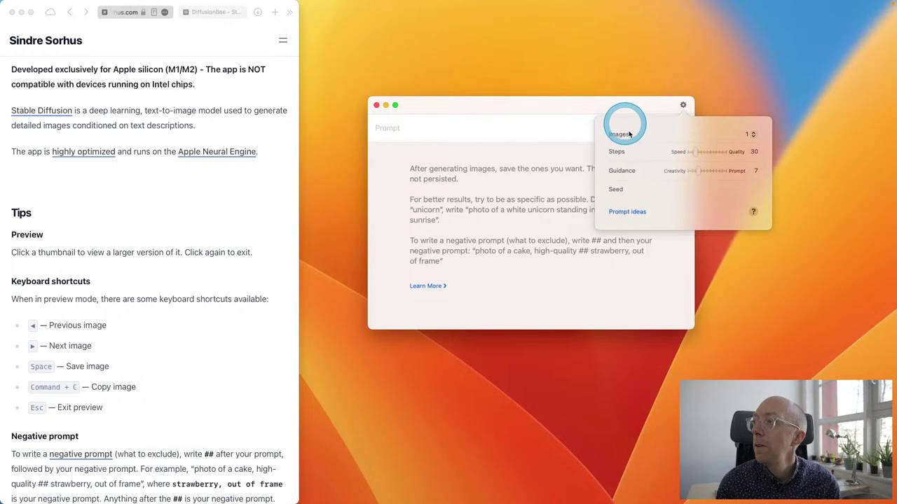
{"action": "left_click", "coordinate": [745, 136]}
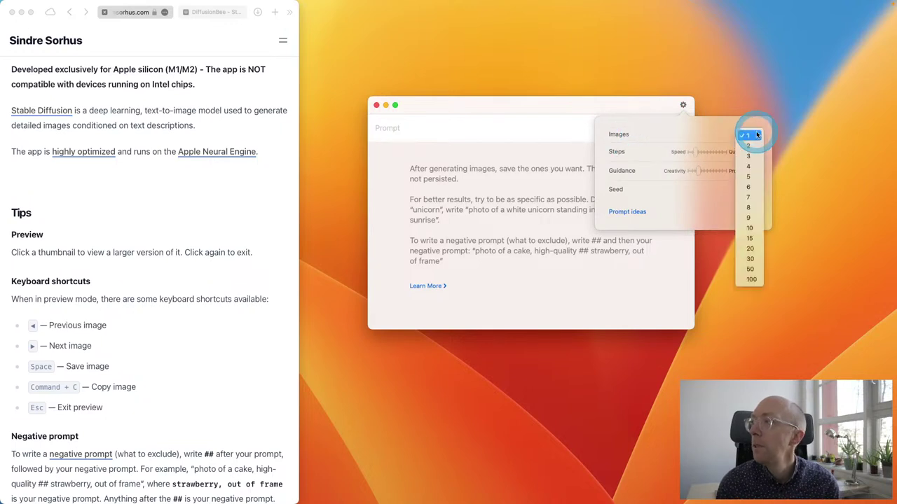
{"action": "left_click", "coordinate": [754, 166]}
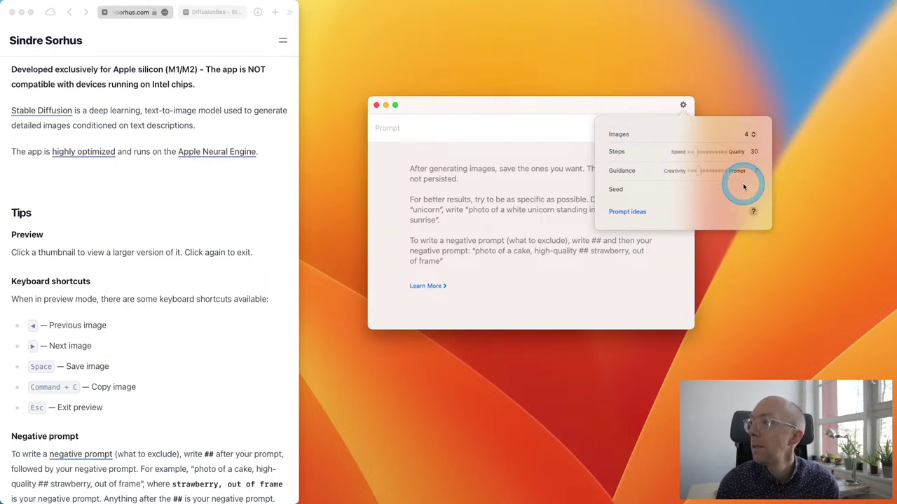
{"action": "left_click_drag", "start_coordinate": [695, 153], "coordinate": [700, 199]}
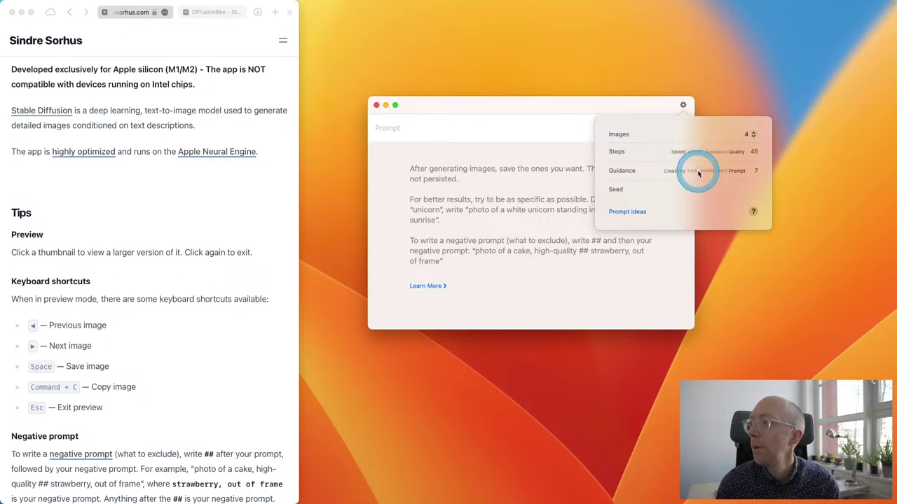
{"action": "left_click", "coordinate": [542, 173]}
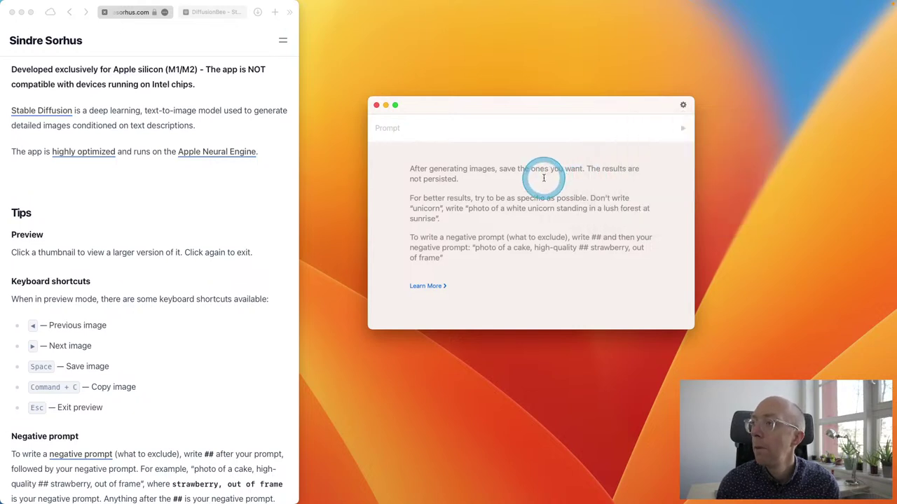
Enter the prompt "A cartoon chinchilla being hit by lightning" and start generating the images.
{"action": "left_click", "coordinate": [416, 128]}
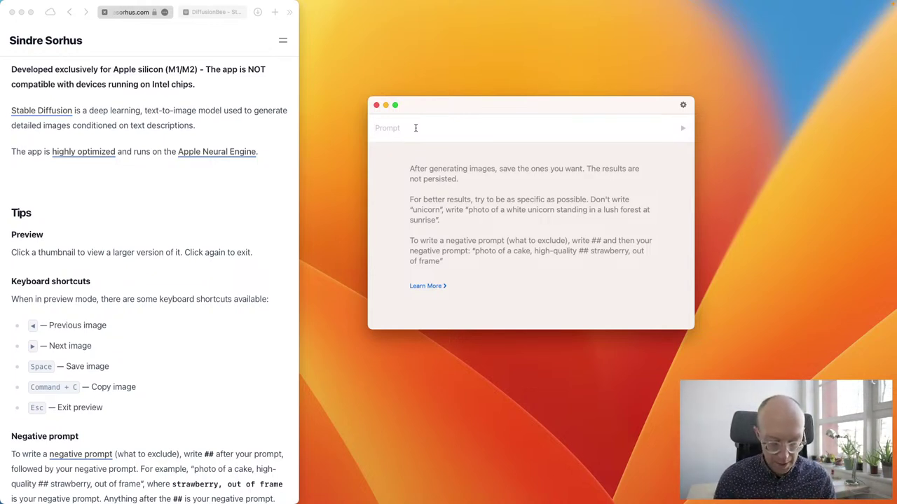
{"action": "type", "text": "A cart"}
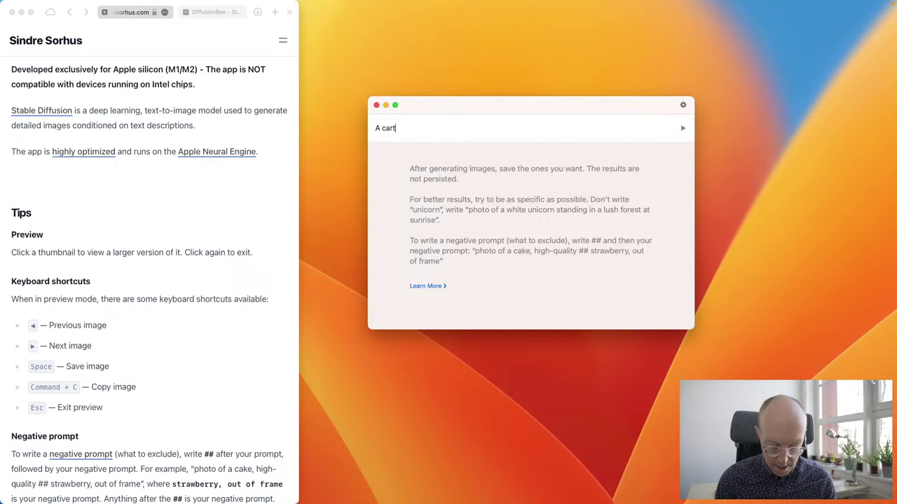
{"action": "type", "text": "oon chinchill"}
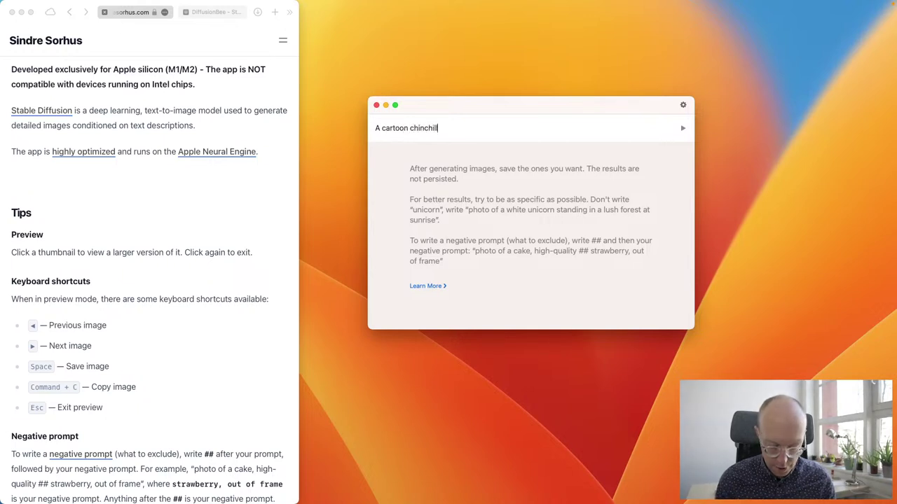
{"action": "type", "text": "a being hit "}
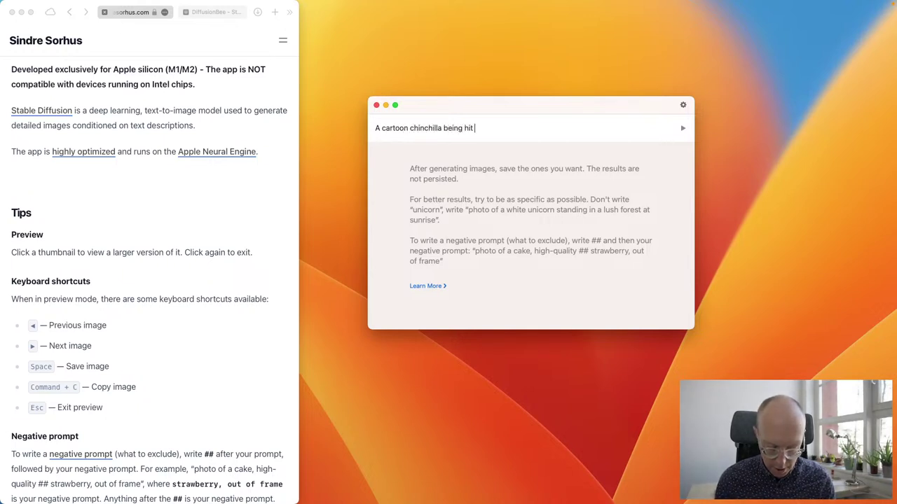
{"action": "type", "text": "by lightning"}
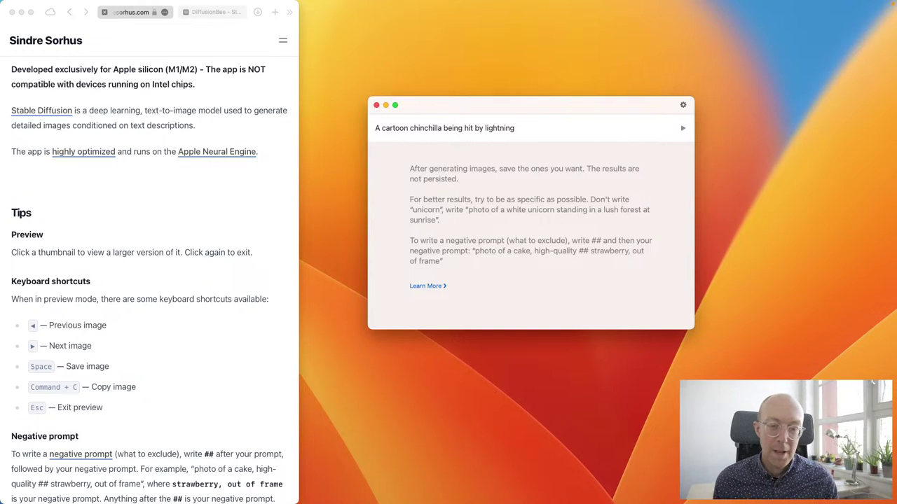
{"action": "left_click", "coordinate": [682, 130]}
{"action": "mouse_move", "coordinate": [600, 192]}
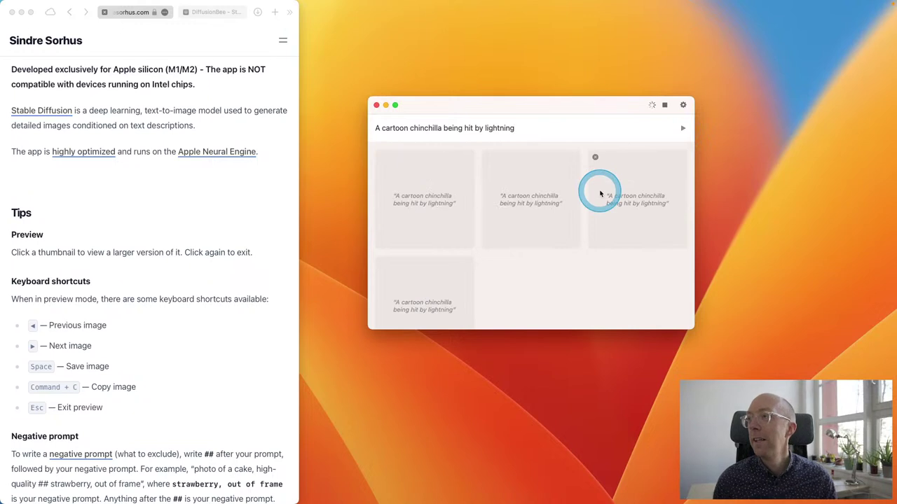
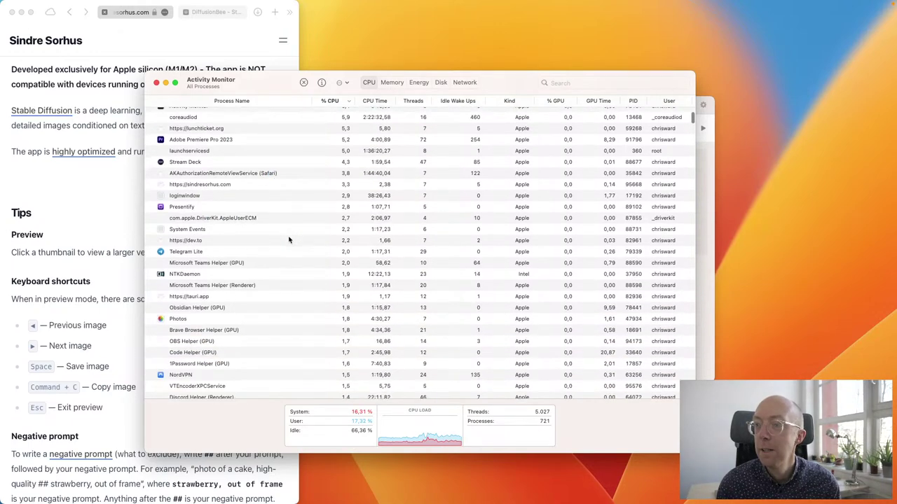
Quit Activity Monitor and look through today's network data usage per app in the traffic monitor.
{"action": "key", "text": "super+q"}
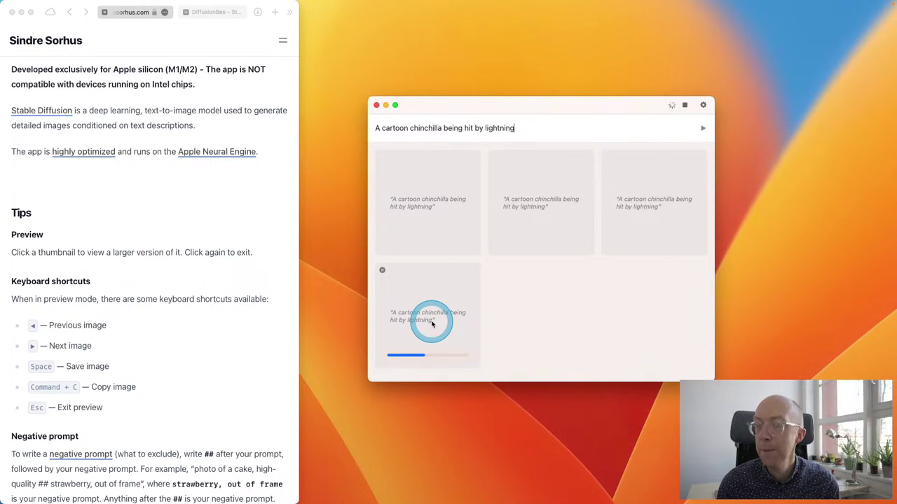
{"action": "mouse_move", "coordinate": [798, 4]}
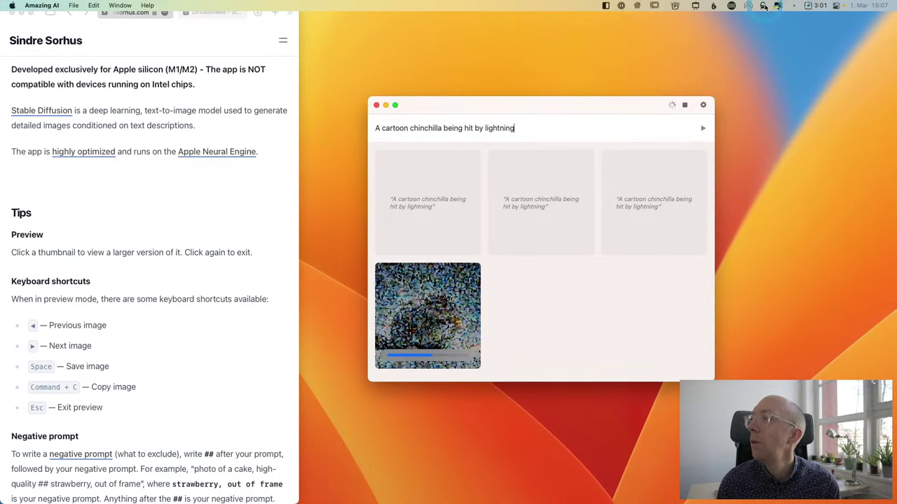
{"action": "left_click", "coordinate": [764, 5]}
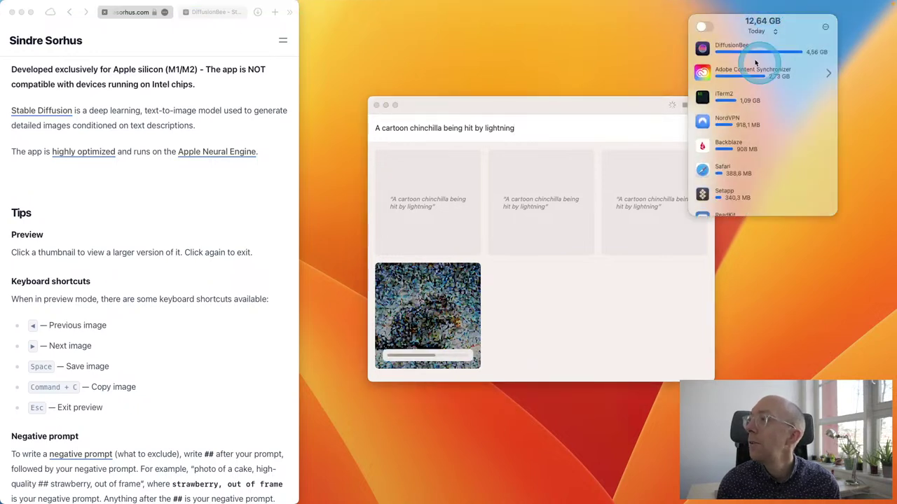
{"action": "left_click", "coordinate": [755, 119]}
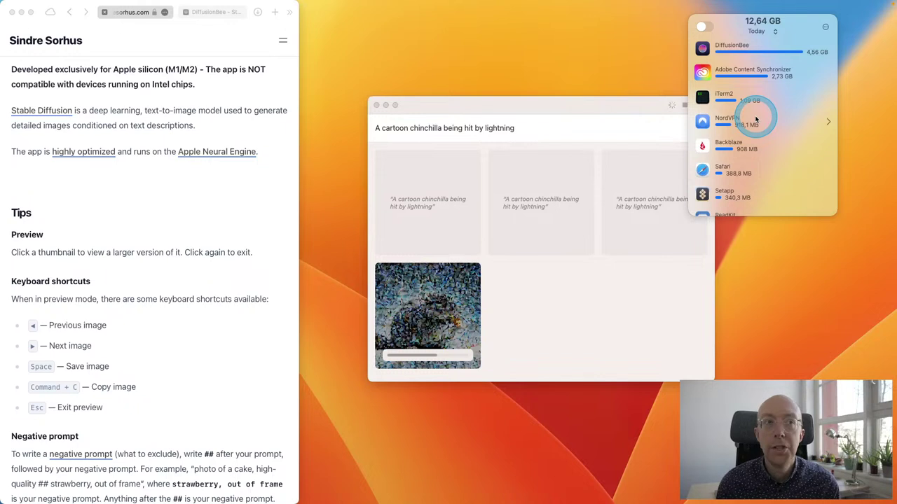
{"action": "scroll", "coordinate": [755, 119], "scroll_direction": "down", "scroll_amount": 3}
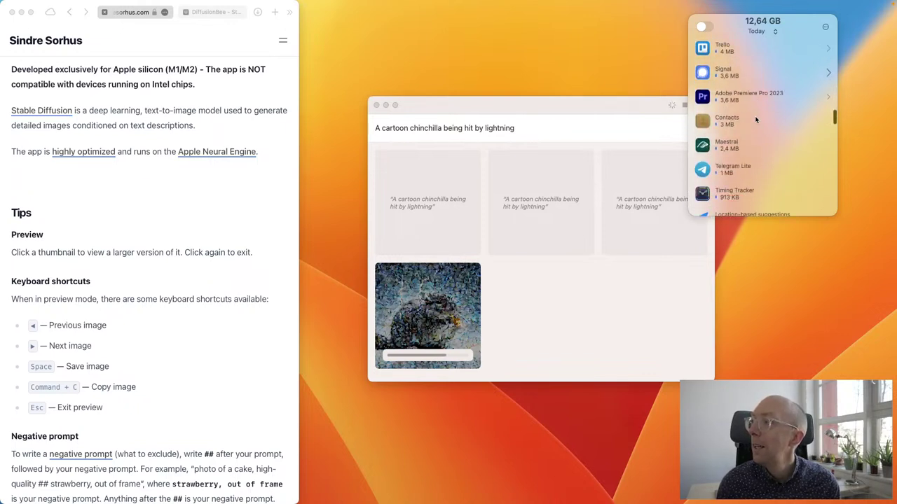
{"action": "scroll", "coordinate": [755, 121], "scroll_direction": "up", "scroll_amount": 10}
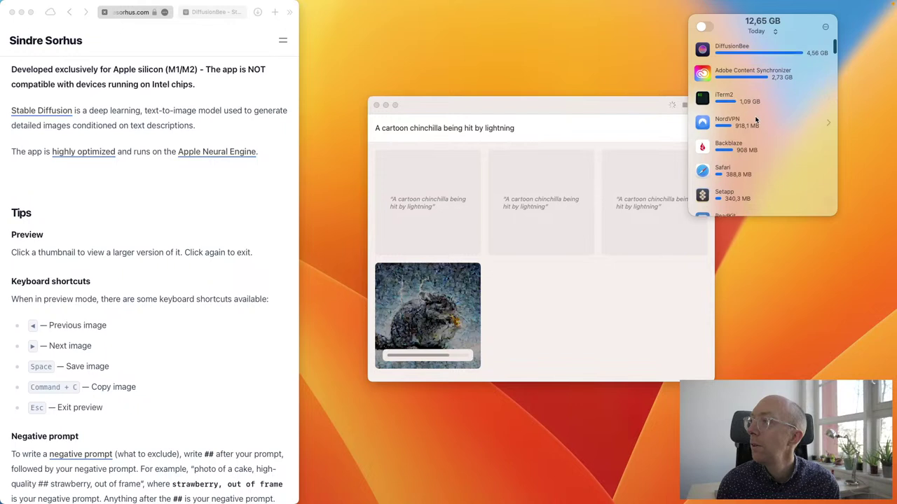
{"action": "scroll", "coordinate": [755, 121], "scroll_direction": "down", "scroll_amount": 5}
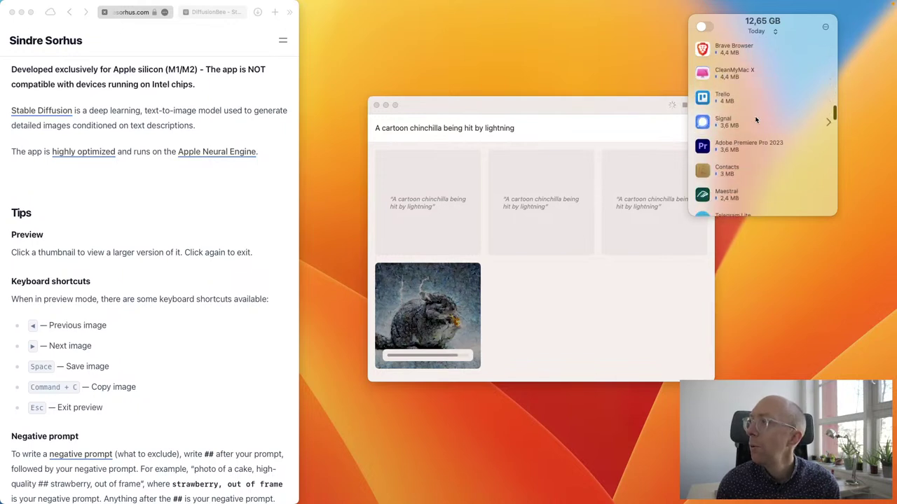
Set the traffic monitor to Live monitor, look through the data usage per app, and return to Amazing AI.
{"action": "scroll", "coordinate": [756, 120], "scroll_direction": "up", "scroll_amount": 10}
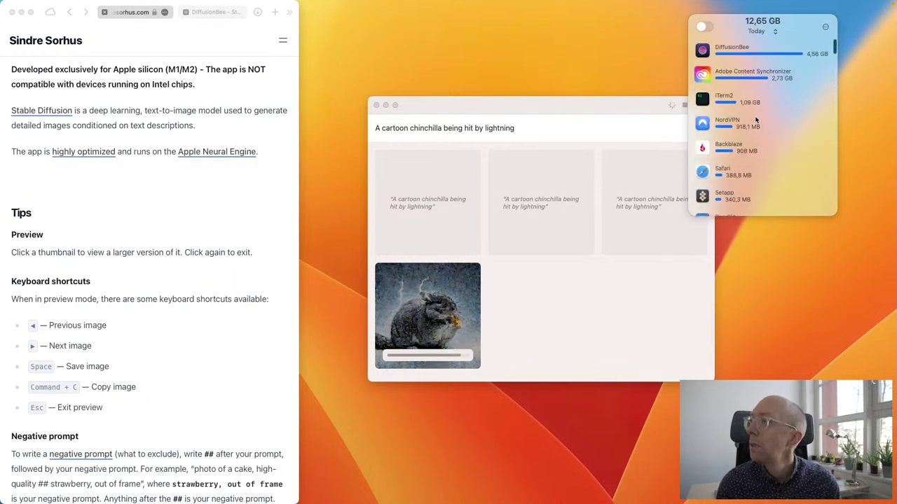
{"action": "left_click", "coordinate": [758, 27]}
{"action": "left_click_drag", "start_coordinate": [758, 26], "coordinate": [784, 96]}
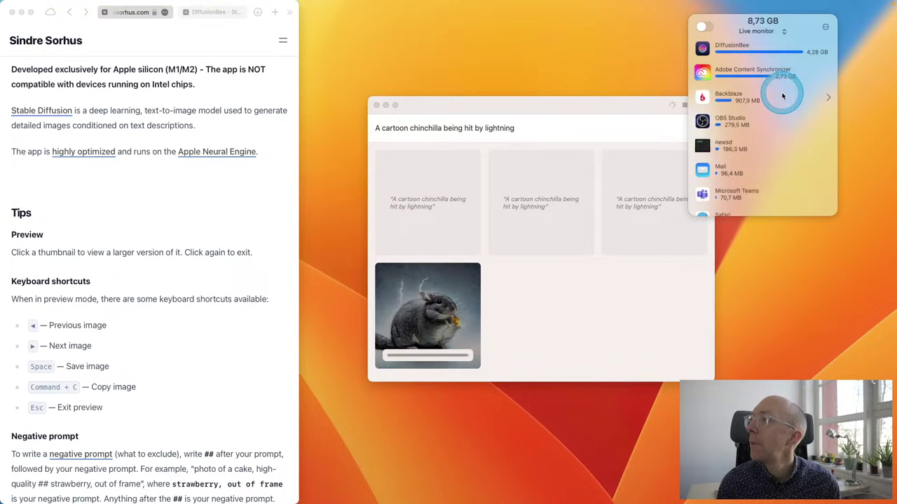
{"action": "scroll", "coordinate": [782, 96], "scroll_direction": "down", "scroll_amount": 5}
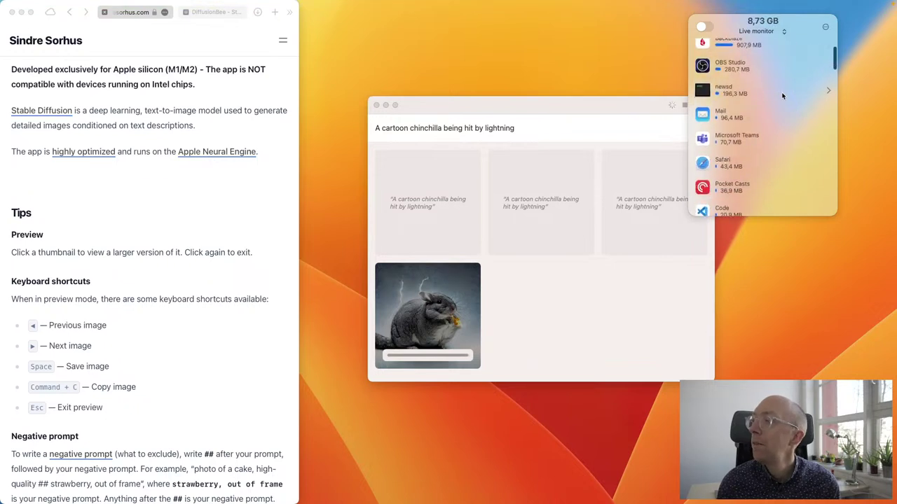
{"action": "scroll", "coordinate": [783, 96], "scroll_direction": "down", "scroll_amount": 2}
{"action": "left_click", "coordinate": [567, 102]}
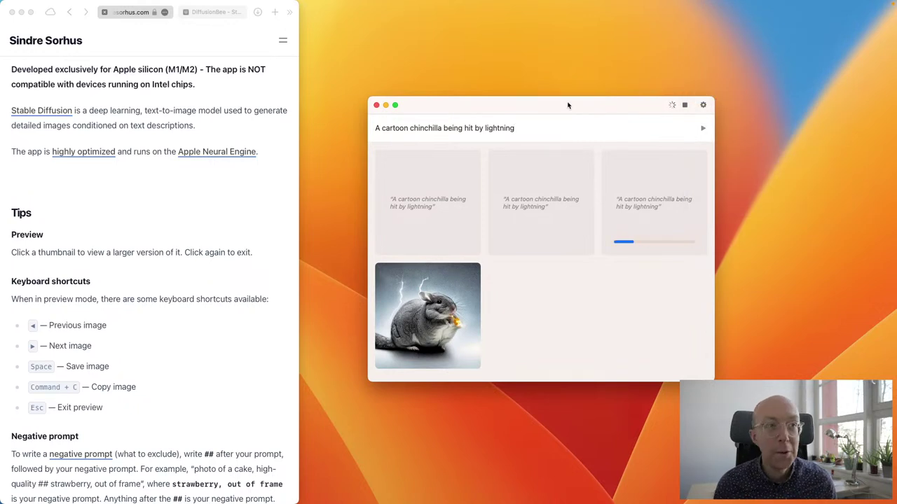
Find Amazing AI in the launcher, show its Finder info, move the info window beside the browser to check the app's size, and close it.
{"action": "key", "text": "alt+space"}
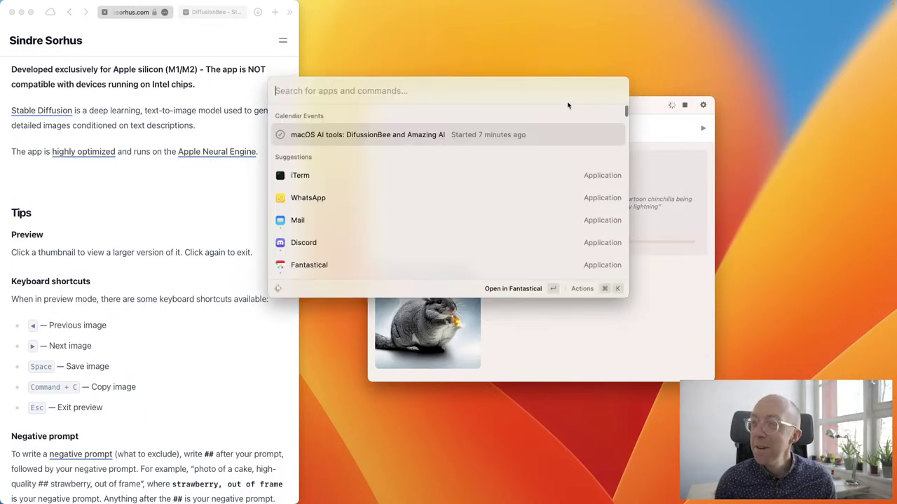
{"action": "type", "text": "ama"}
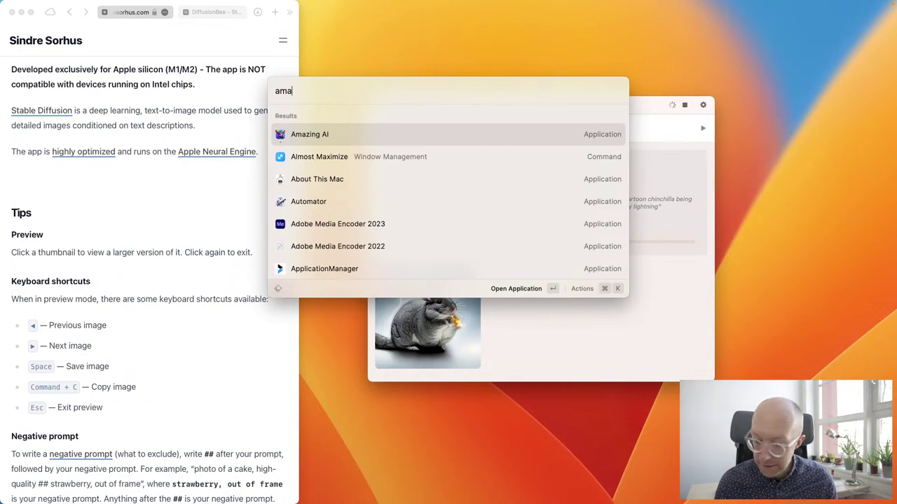
{"action": "key", "text": "super+k"}
{"action": "key", "text": "Down"}
{"action": "key", "text": "Down"}
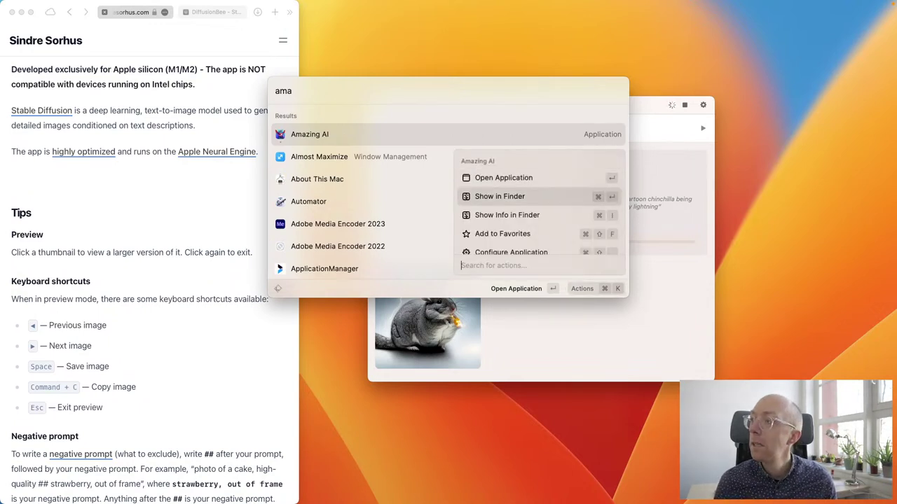
{"action": "left_click", "coordinate": [568, 105]}
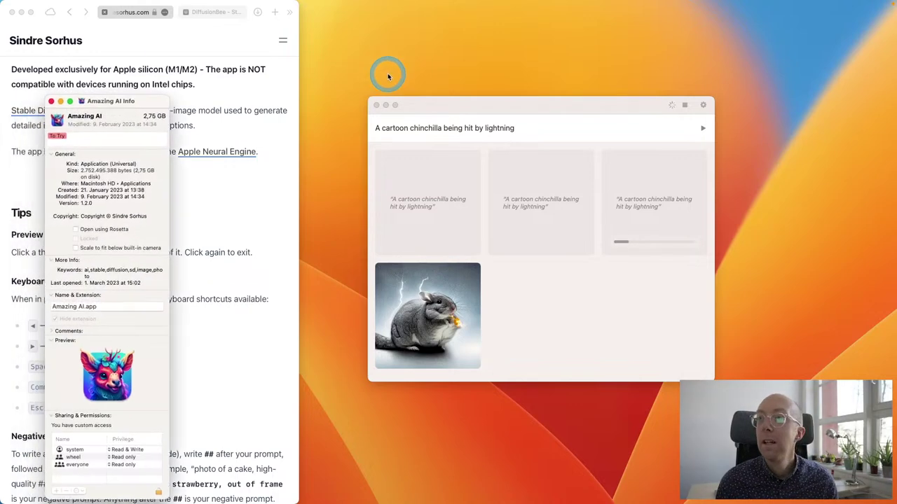
{"action": "left_click_drag", "start_coordinate": [233, 96], "coordinate": [400, 74]}
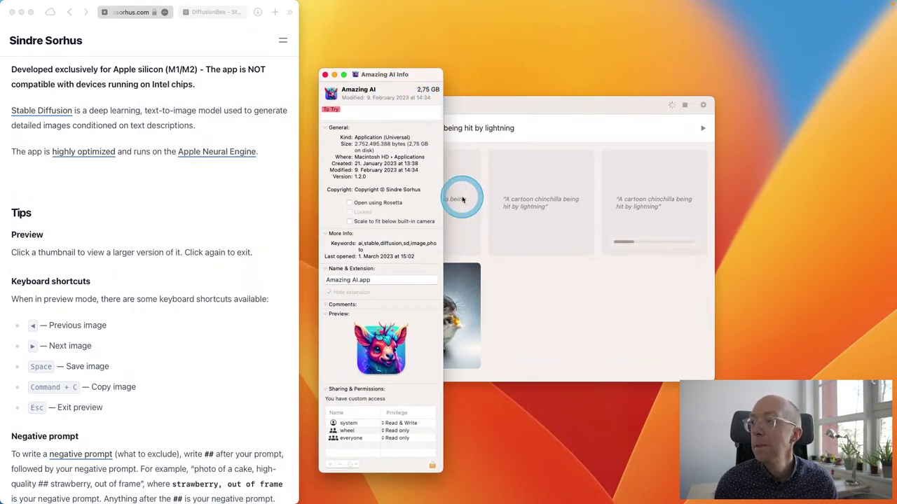
{"action": "left_click", "coordinate": [324, 75]}
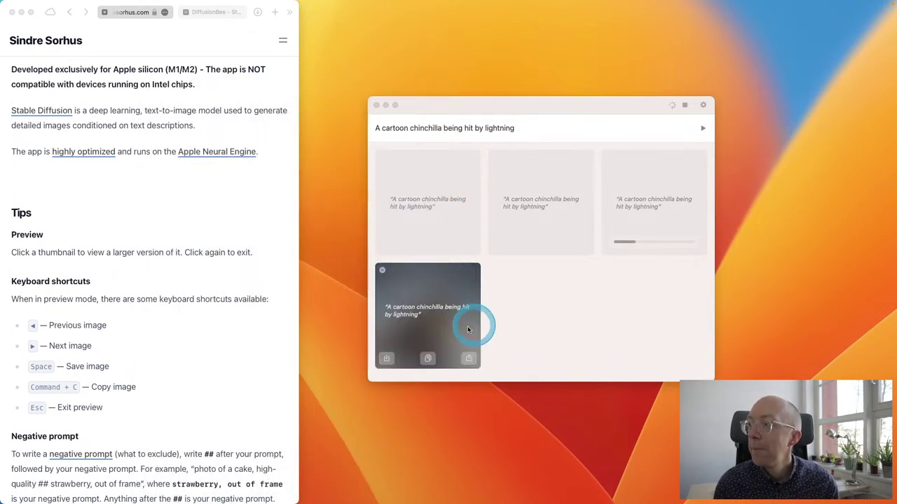
Read the Tips on the Amazing AI web page about keyboard shortcuts, negative prompts and metadata.
{"action": "left_click", "coordinate": [698, 350]}
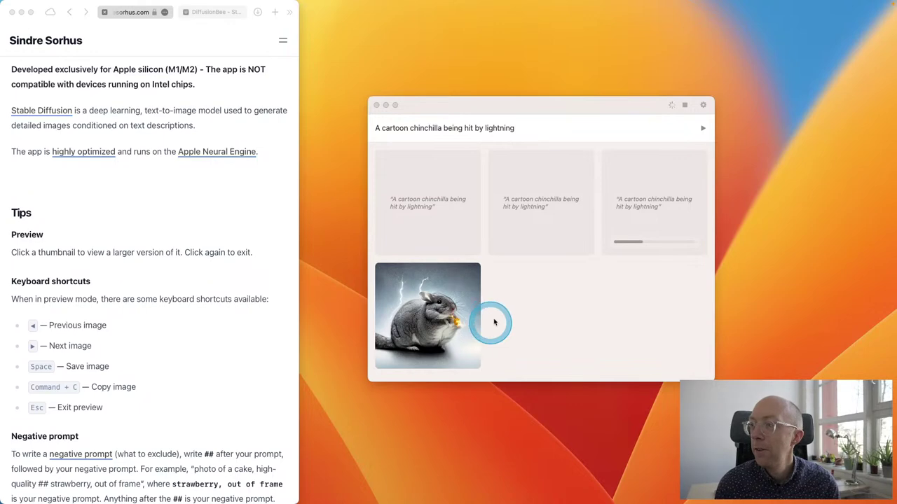
{"action": "left_click", "coordinate": [511, 343]}
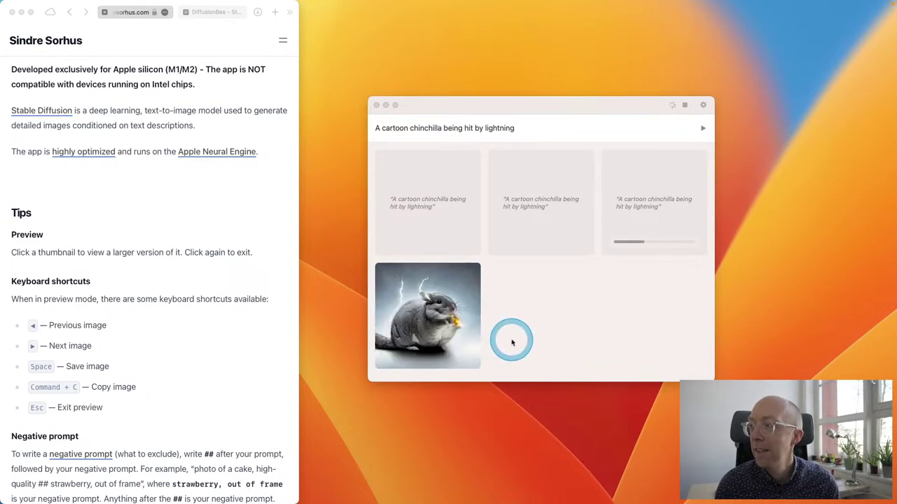
{"action": "scroll", "coordinate": [167, 321], "scroll_direction": "down", "scroll_amount": 3}
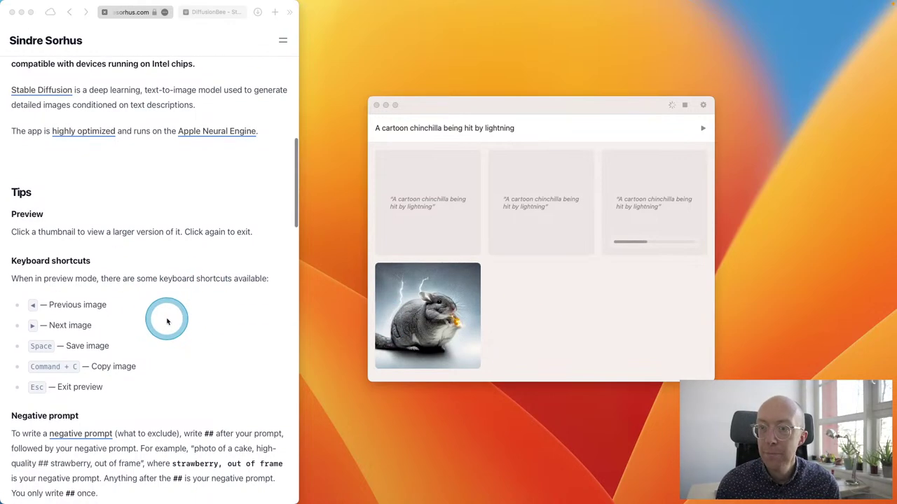
{"action": "scroll", "coordinate": [167, 321], "scroll_direction": "down", "scroll_amount": 5}
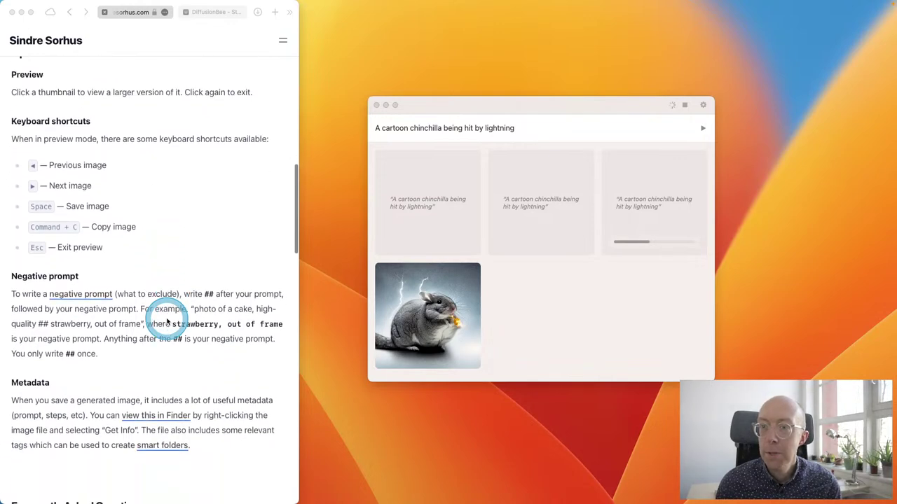
{"action": "scroll", "coordinate": [166, 321], "scroll_direction": "down", "scroll_amount": 4}
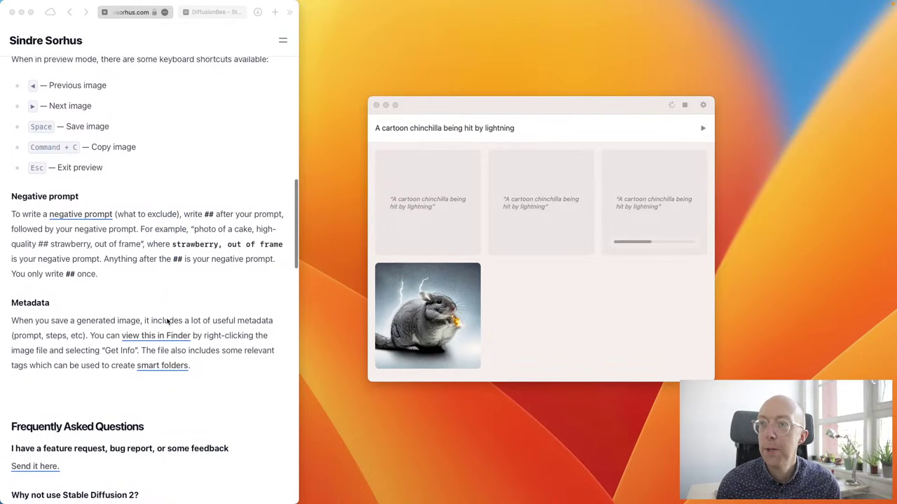
{"action": "scroll", "coordinate": [167, 321], "scroll_direction": "down", "scroll_amount": 4}
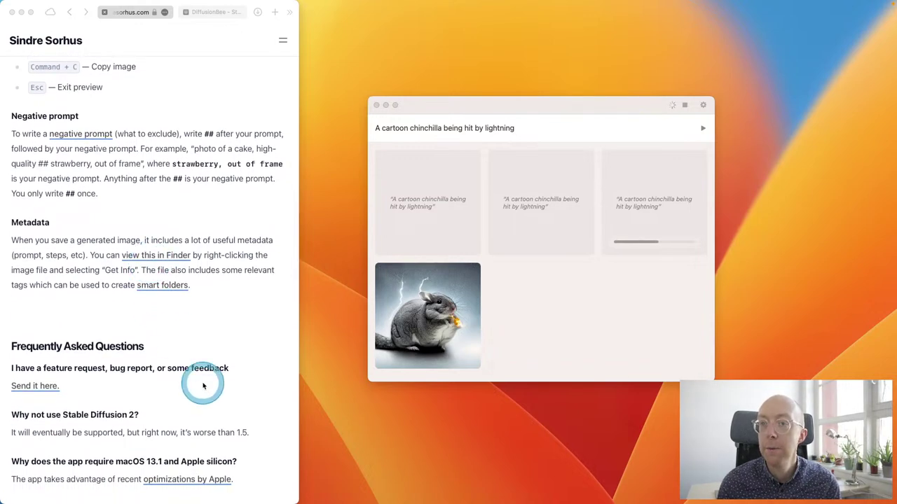
Read the Frequently Asked Questions on the Amazing AI page, covering usage restrictions, custom models, inpainting, aspect ratios, speed and disk space.
{"action": "scroll", "coordinate": [209, 332], "scroll_direction": "down", "scroll_amount": 3}
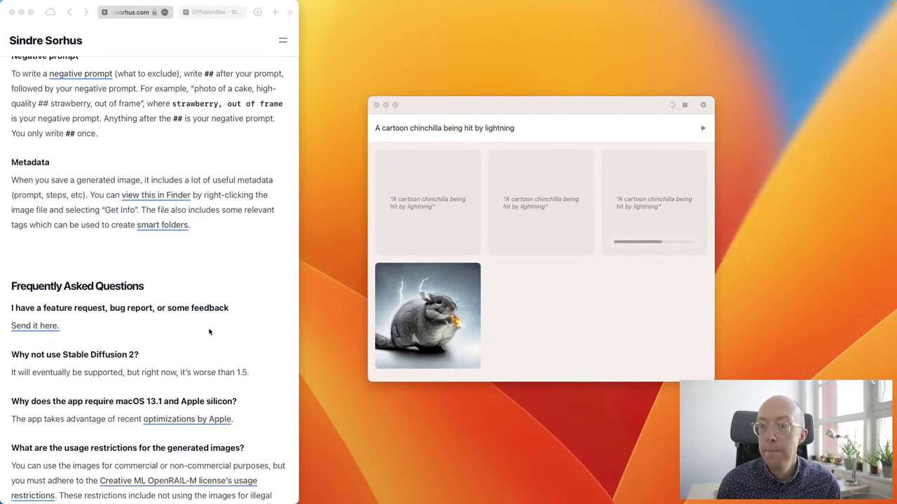
{"action": "scroll", "coordinate": [151, 347], "scroll_direction": "down", "scroll_amount": 4}
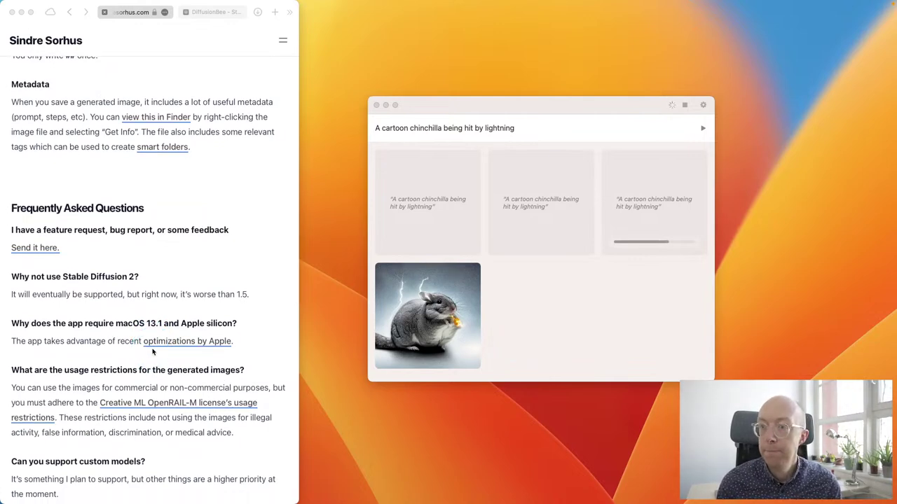
{"action": "scroll", "coordinate": [153, 352], "scroll_direction": "down", "scroll_amount": 3}
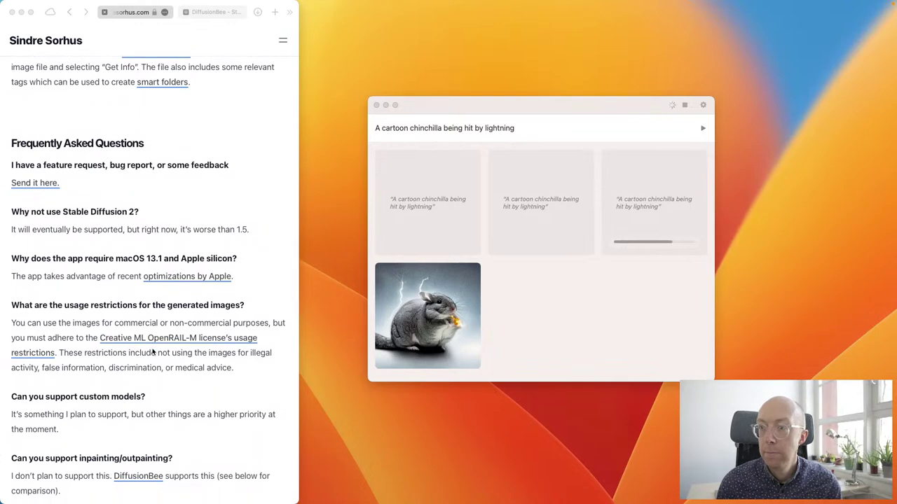
{"action": "scroll", "coordinate": [153, 352], "scroll_direction": "down", "scroll_amount": 3}
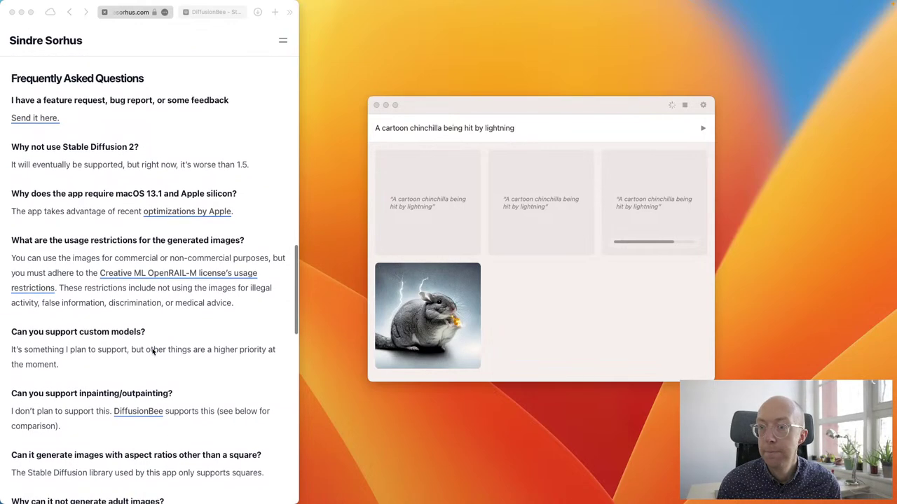
{"action": "scroll", "coordinate": [152, 352], "scroll_direction": "down", "scroll_amount": 1}
{"action": "scroll", "coordinate": [153, 352], "scroll_direction": "down", "scroll_amount": 3}
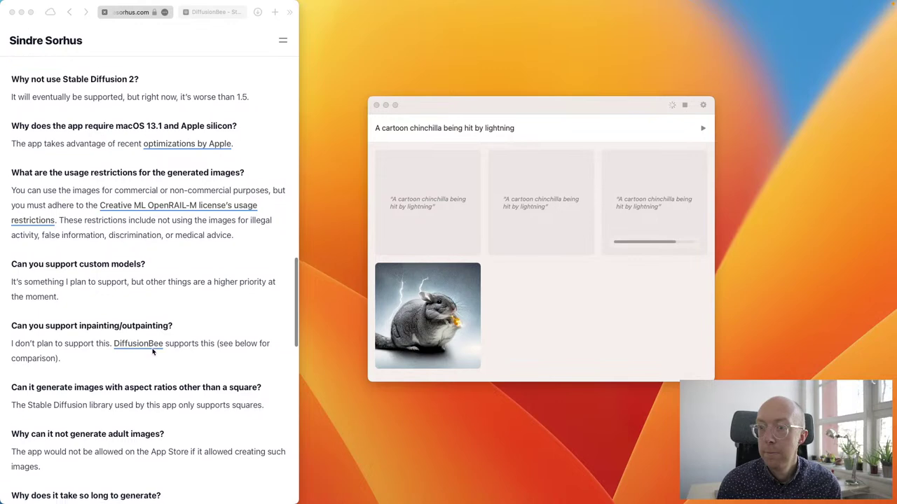
{"action": "left_click", "coordinate": [103, 306]}
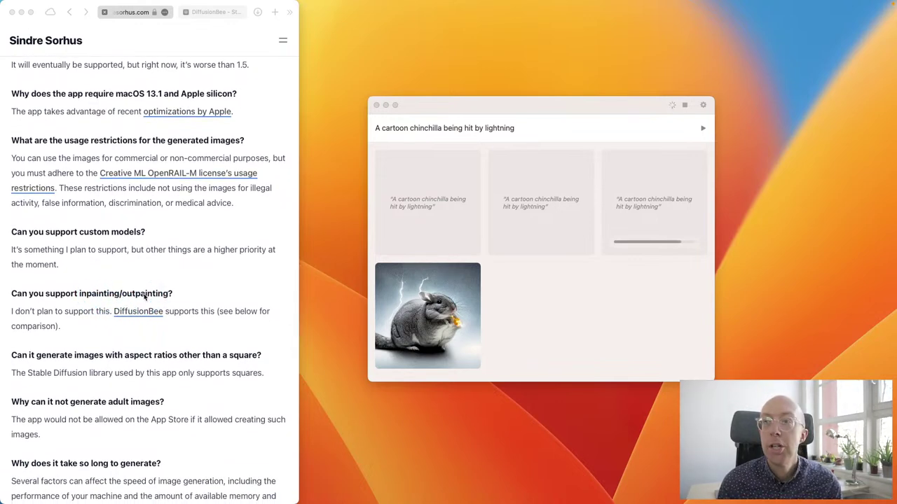
{"action": "left_click", "coordinate": [168, 320]}
{"action": "scroll", "coordinate": [168, 327], "scroll_direction": "down", "scroll_amount": 2}
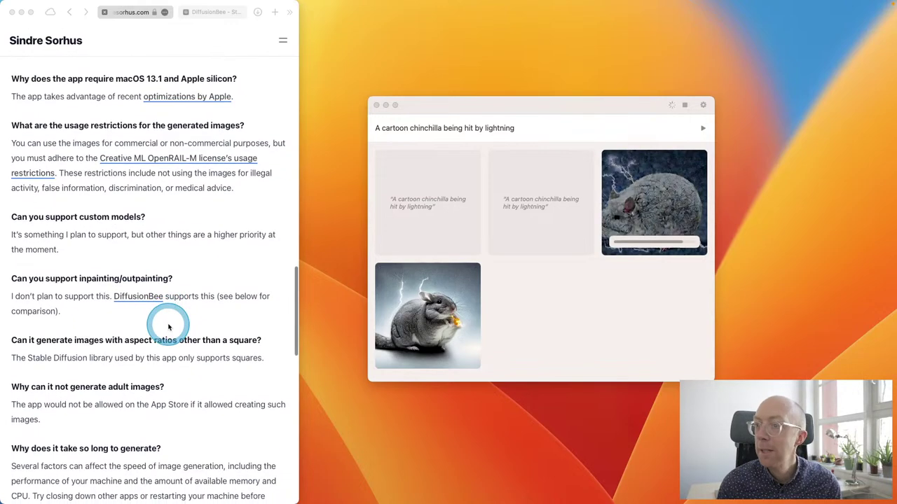
{"action": "scroll", "coordinate": [168, 326], "scroll_direction": "down", "scroll_amount": 8}
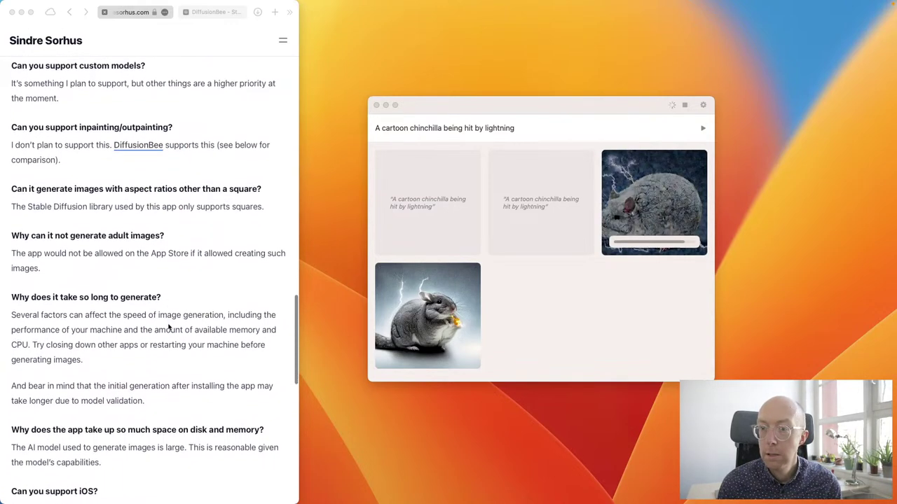
{"action": "scroll", "coordinate": [168, 327], "scroll_direction": "down", "scroll_amount": 3}
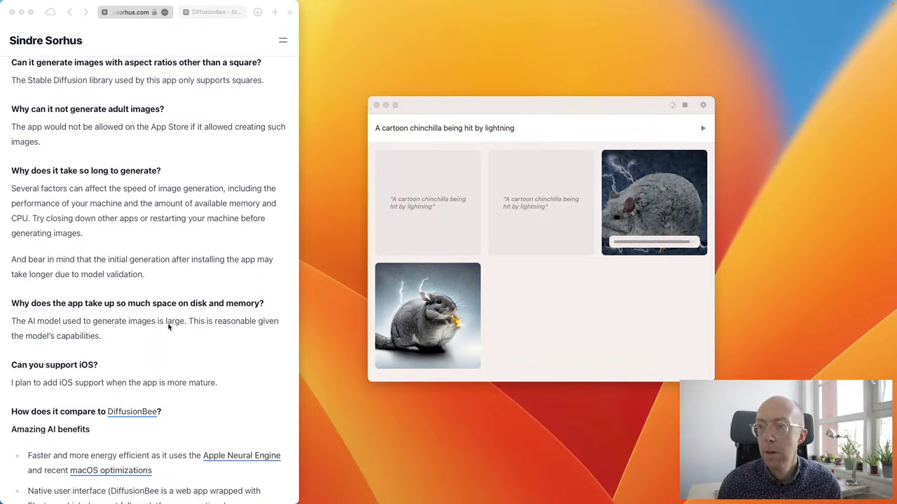
{"action": "scroll", "coordinate": [168, 327], "scroll_direction": "up", "scroll_amount": 15}
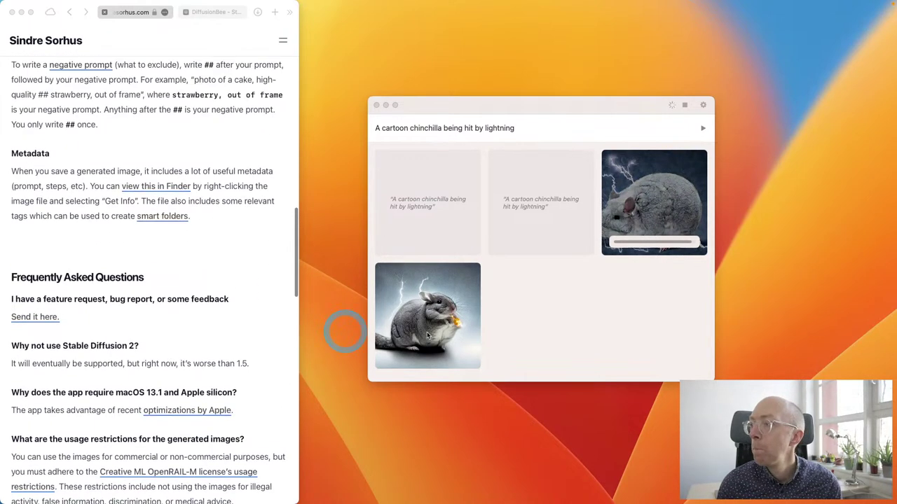
Check the image generation progress in Amazing AI, then switch to Activity Monitor to examine the processes' CPU usage.
{"action": "left_click", "coordinate": [653, 335]}
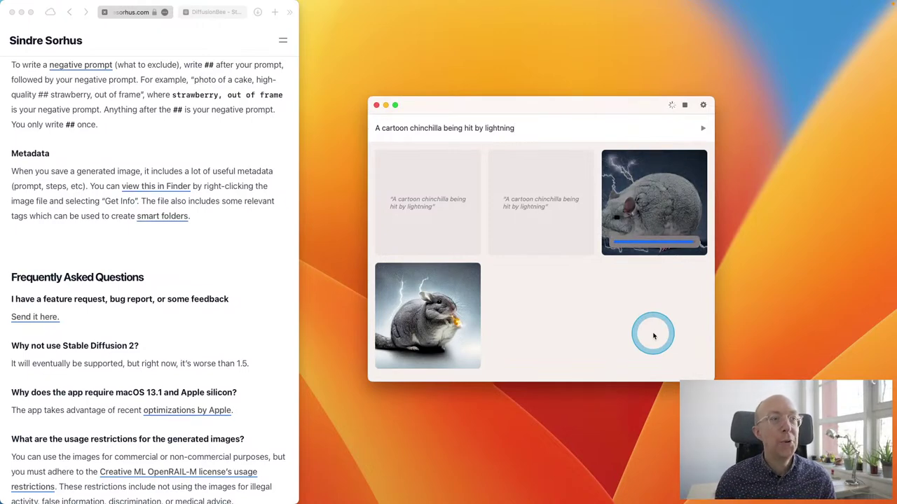
{"action": "key", "text": "super+Tab"}
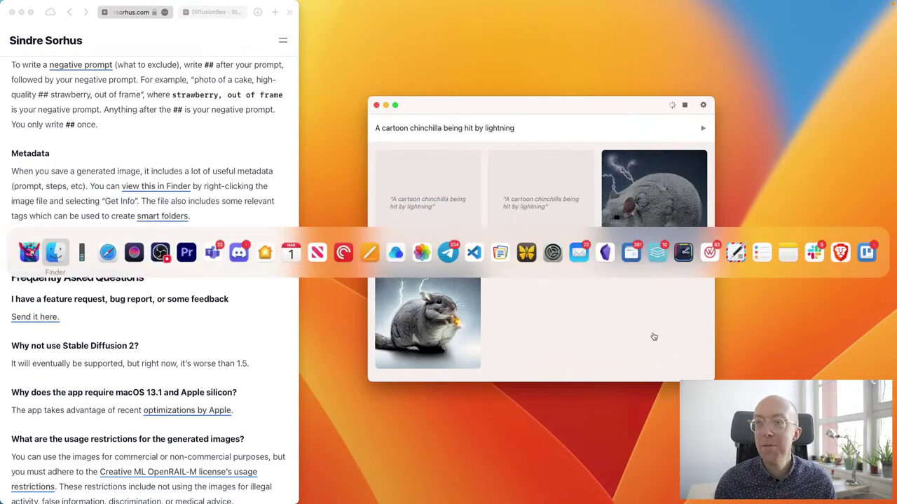
{"action": "key", "text": "super+Tab"}
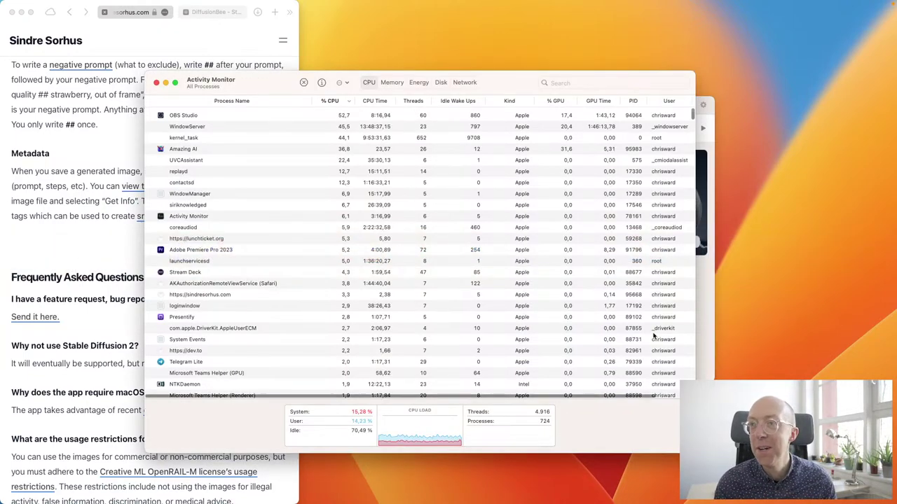
{"action": "left_click", "coordinate": [359, 161]}
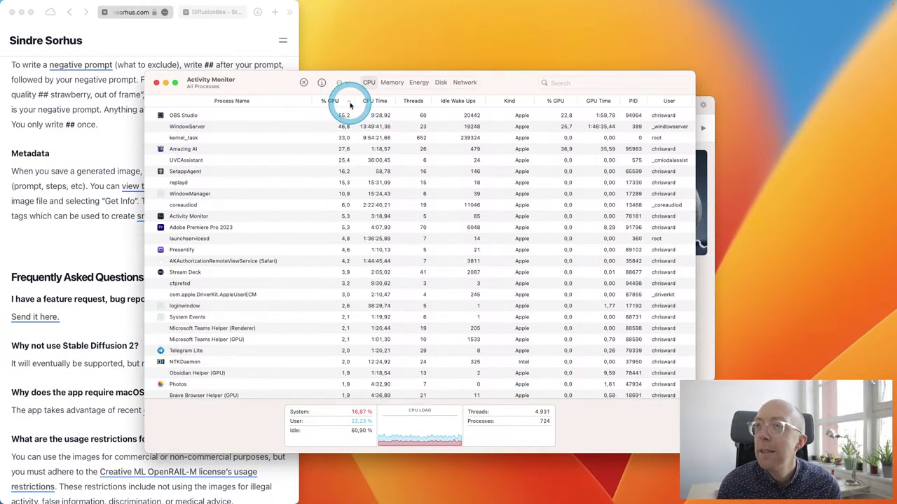
Filter the Activity Monitor process list by "ne", then clear the filter to list all processes again.
{"action": "left_click", "coordinate": [557, 83]}
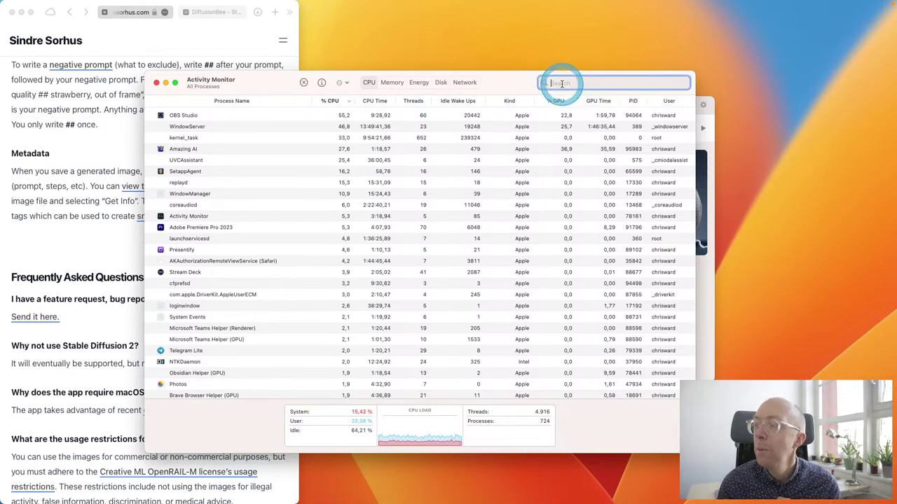
{"action": "type", "text": "ne"}
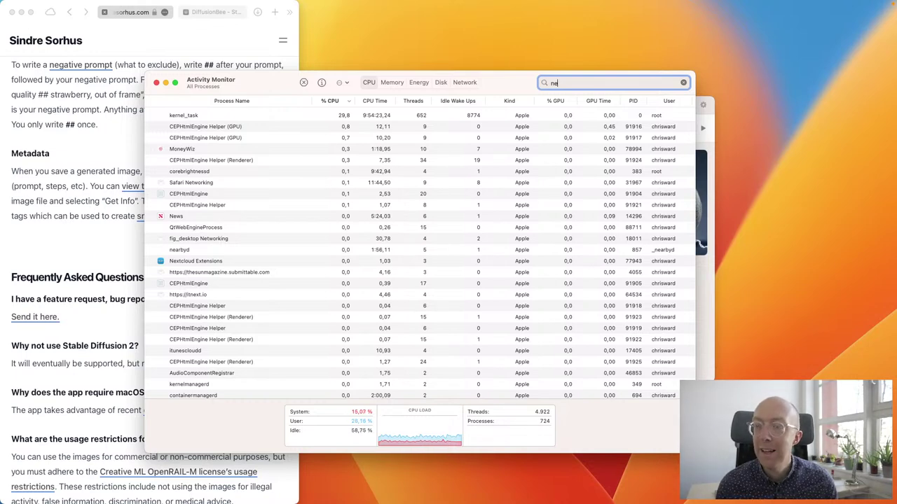
{"action": "key", "text": "BackSpace"}
{"action": "key", "text": "BackSpace"}
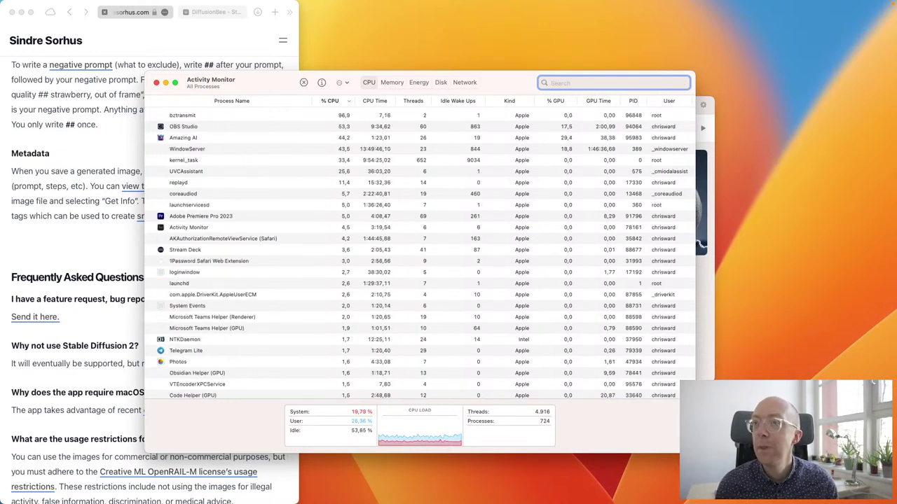
Pause the running Backblaze backup.
{"action": "left_click", "coordinate": [527, 111]}
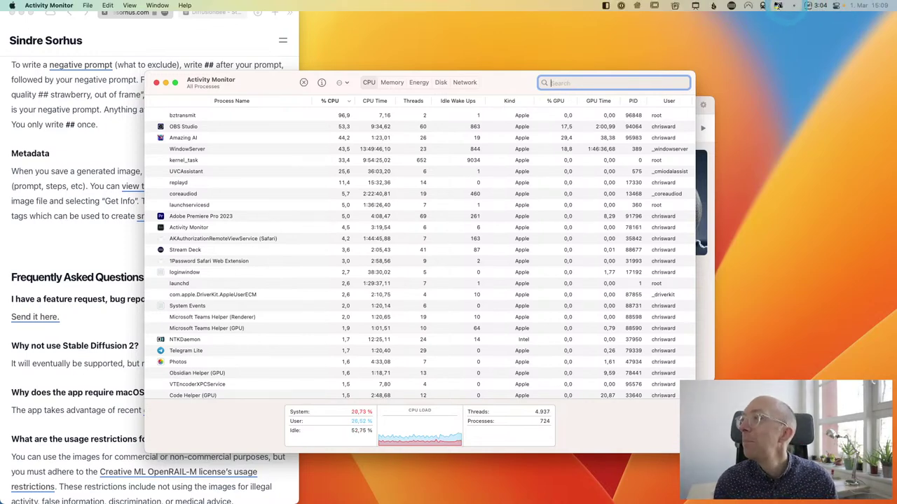
{"action": "left_click", "coordinate": [713, 6]}
{"action": "left_click", "coordinate": [731, 51]}
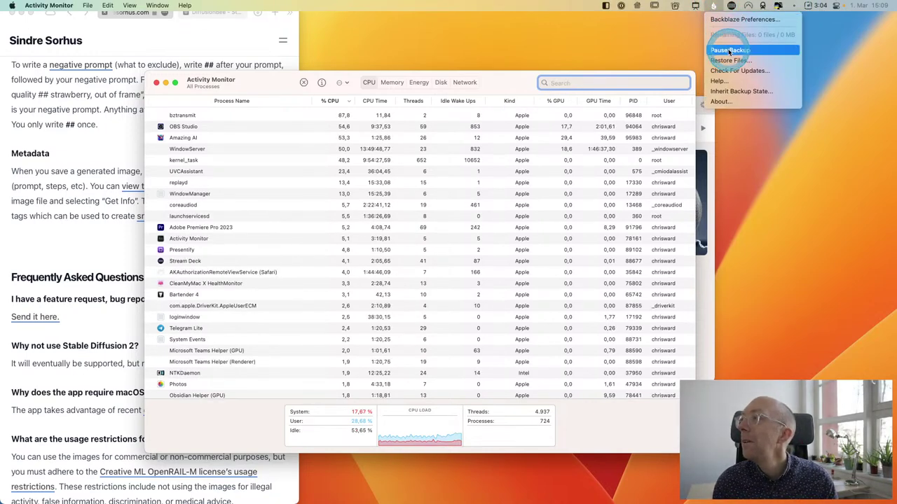
Look through the process list in Activity Monitor for CPU usage, and close its window.
{"action": "left_click", "coordinate": [267, 91]}
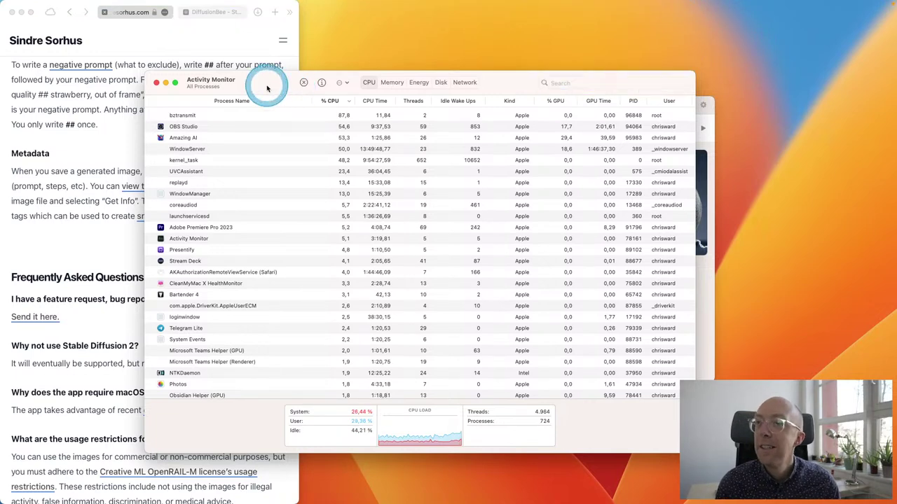
{"action": "scroll", "coordinate": [281, 164], "scroll_direction": "down", "scroll_amount": 5}
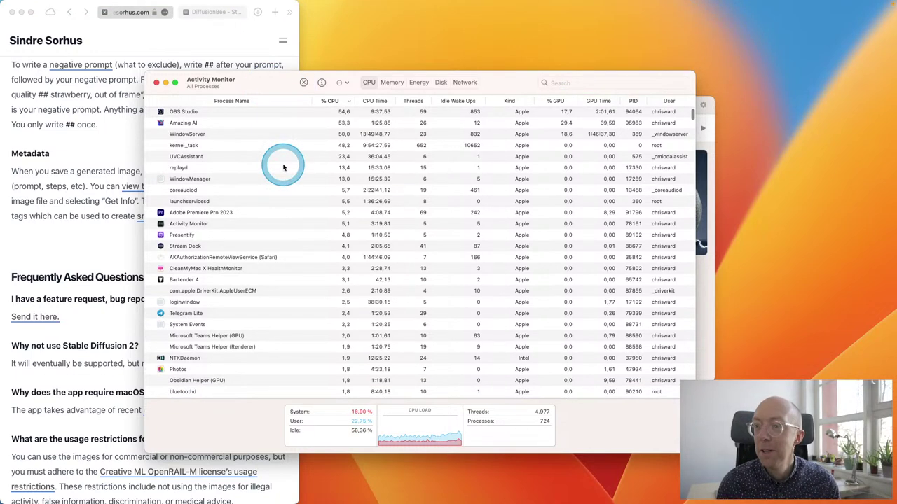
{"action": "scroll", "coordinate": [283, 168], "scroll_direction": "down", "scroll_amount": 1}
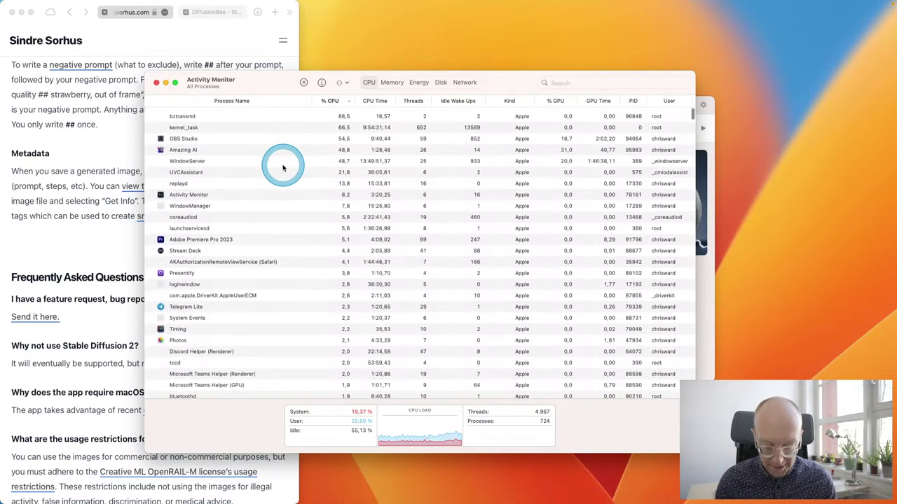
{"action": "key", "text": "super+w"}
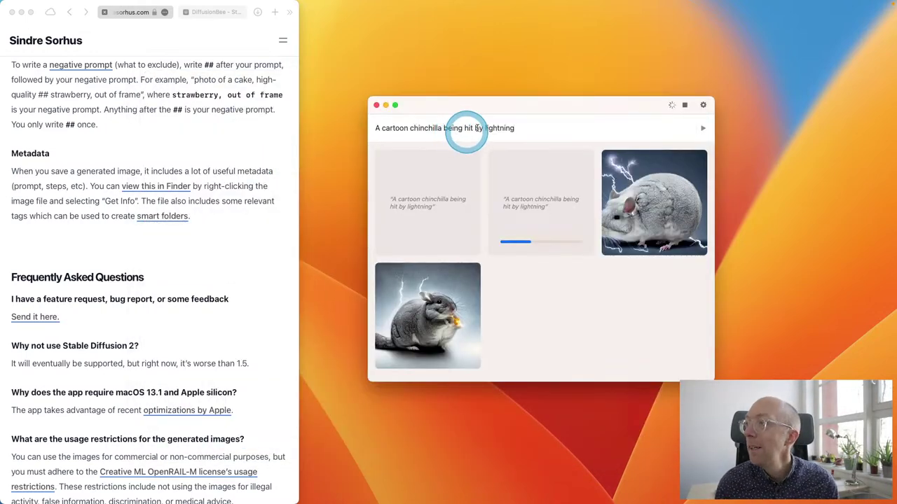
Move the Amazing AI window closer to the browser and enlarge it to fit four images per row.
{"action": "left_click_drag", "start_coordinate": [490, 102], "coordinate": [431, 98]}
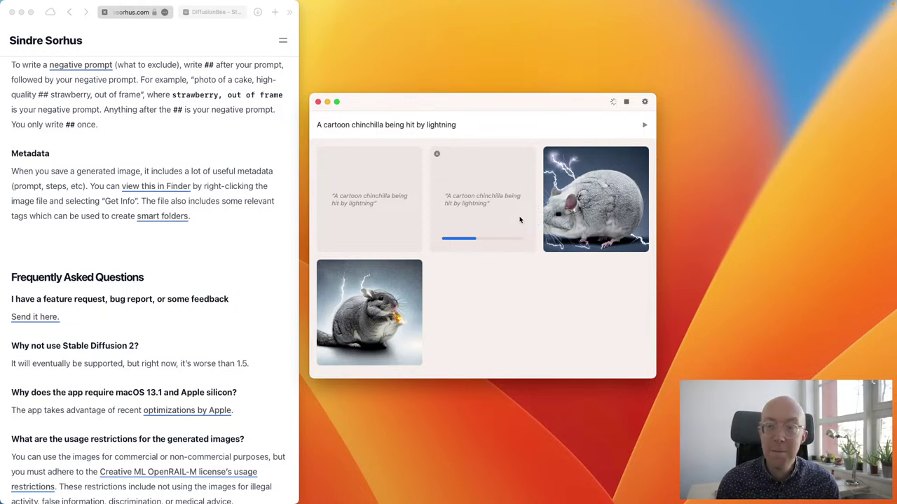
{"action": "left_click_drag", "start_coordinate": [656, 378], "coordinate": [782, 446]}
{"action": "left_click", "coordinate": [680, 294]}
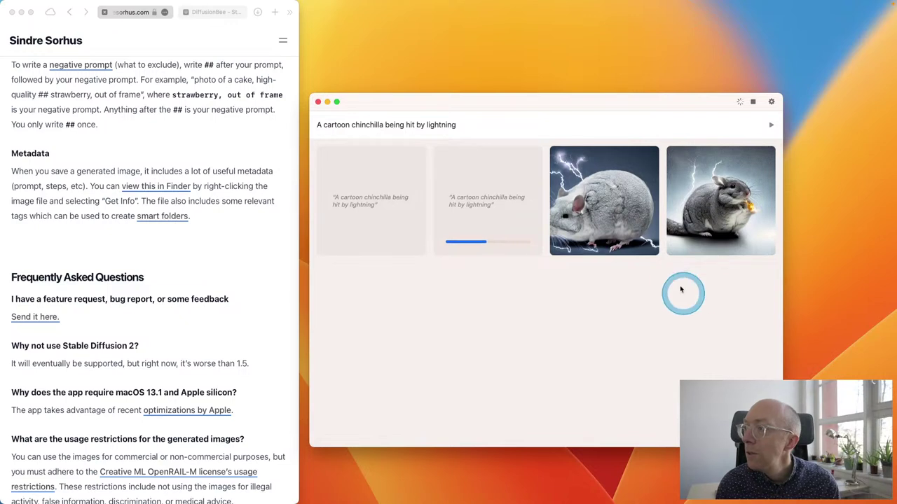
Examine the save, copy and share options of the finished chinchilla image in the fourth tile, then dismiss the share choices.
{"action": "left_click", "coordinate": [692, 234]}
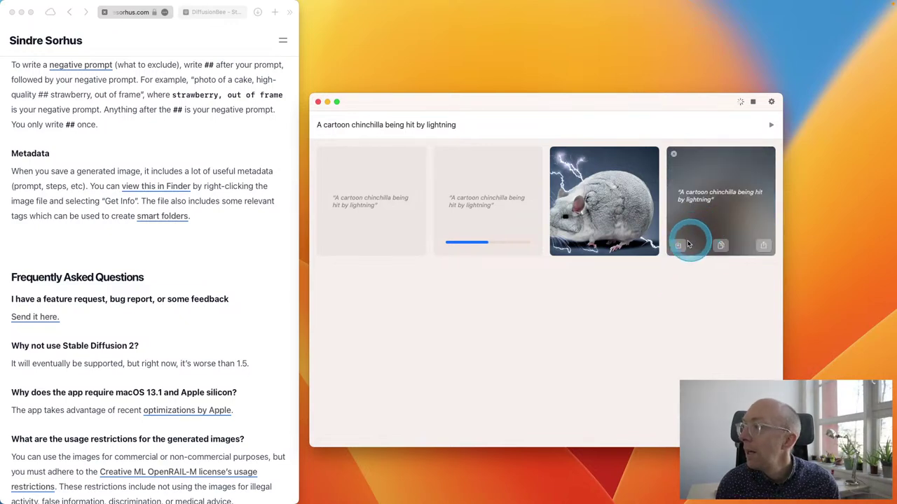
{"action": "left_click", "coordinate": [678, 245]}
{"action": "left_click", "coordinate": [719, 245]}
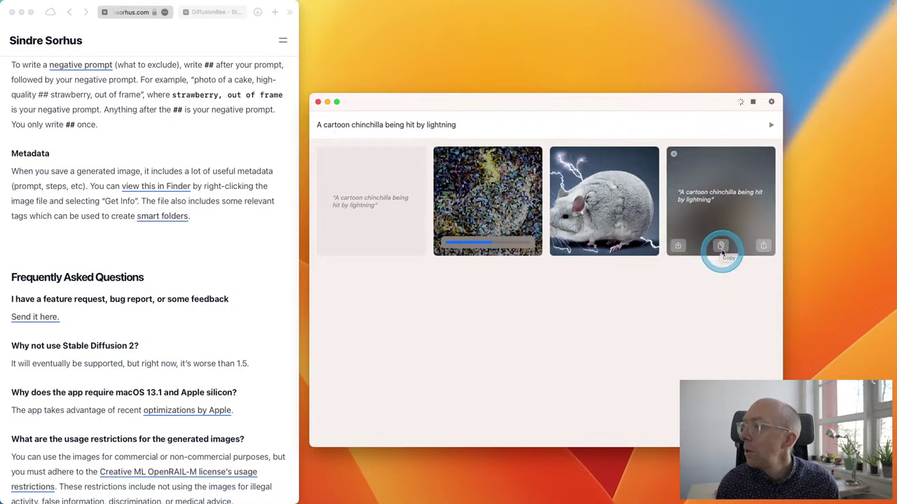
{"action": "left_click", "coordinate": [763, 245]}
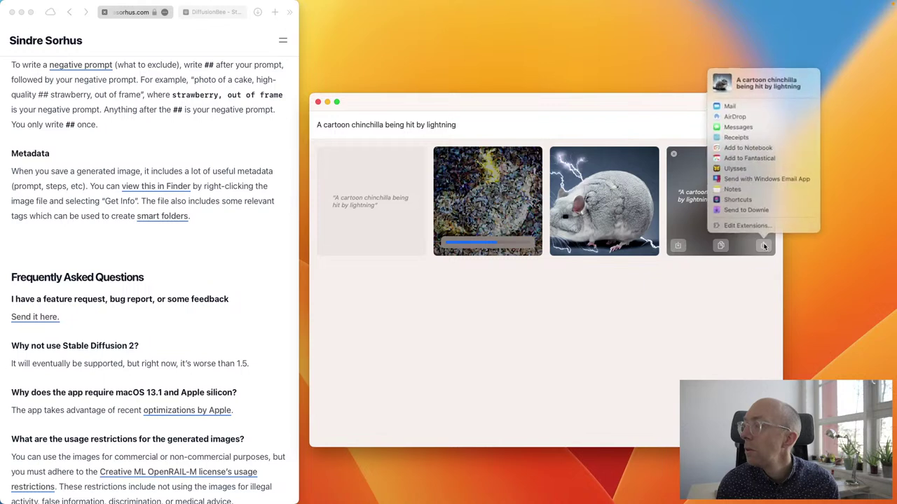
{"action": "left_click", "coordinate": [669, 293]}
{"action": "left_click", "coordinate": [722, 246]}
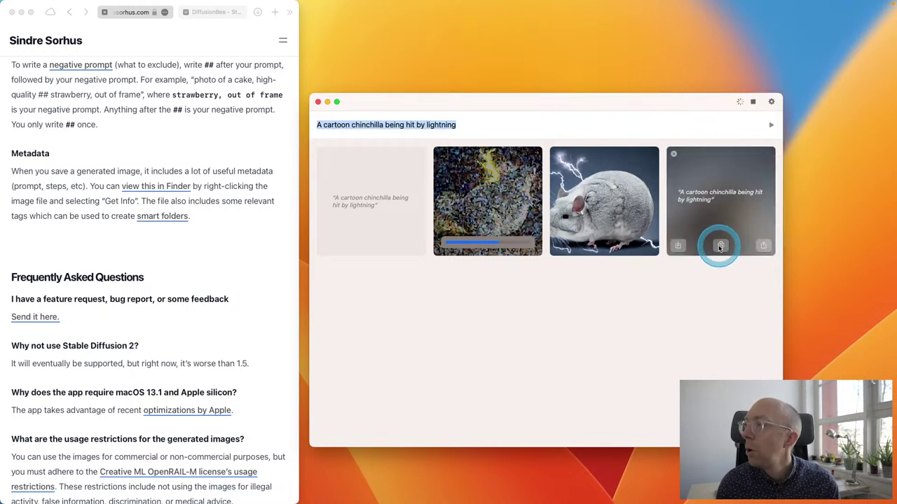
{"action": "left_click", "coordinate": [693, 313]}
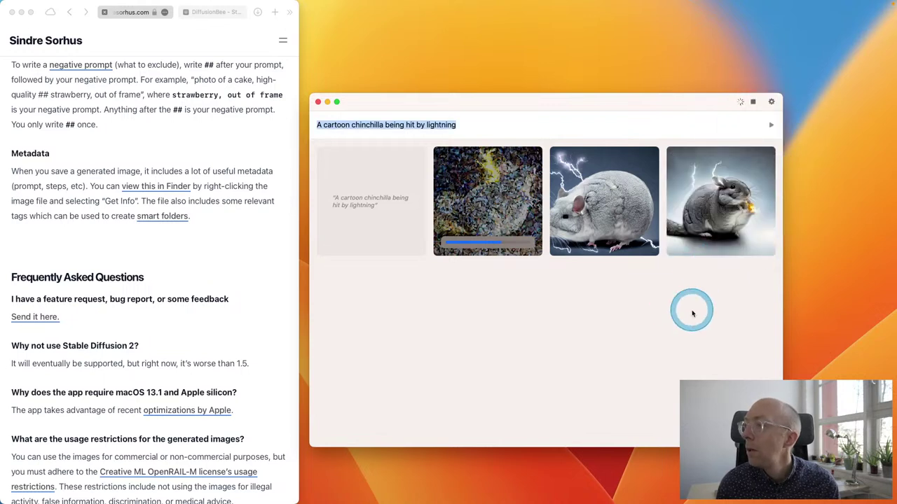
Copy the seed of the fourth chinchilla image, paste it into the launcher search to view it, and dismiss the launcher.
{"action": "right_click", "coordinate": [706, 203]}
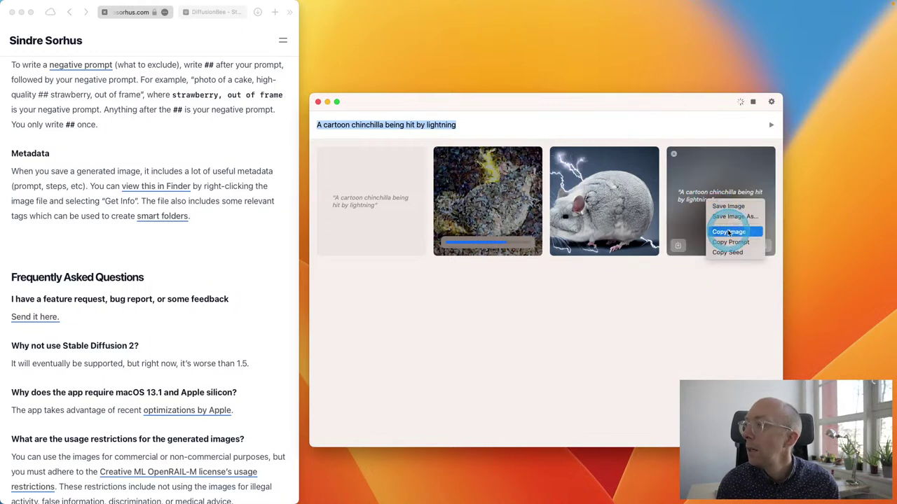
{"action": "left_click", "coordinate": [727, 252]}
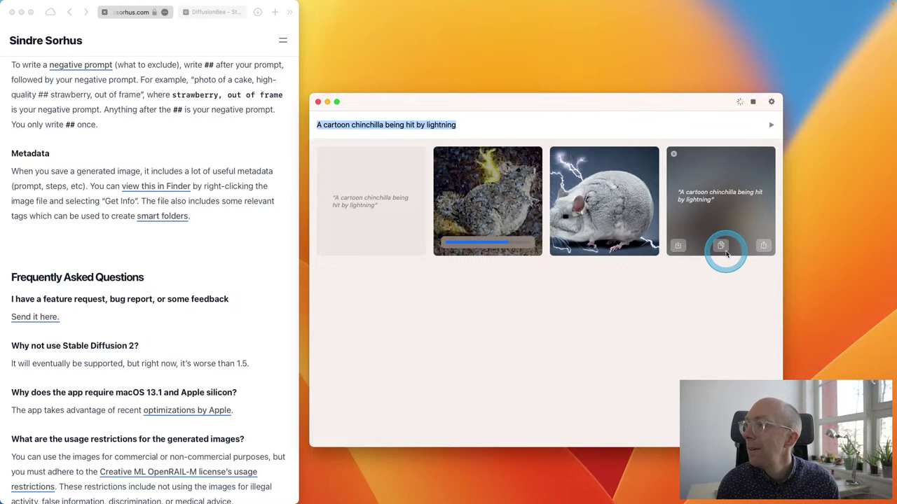
{"action": "left_click", "coordinate": [532, 295]}
{"action": "key", "text": "super+space"}
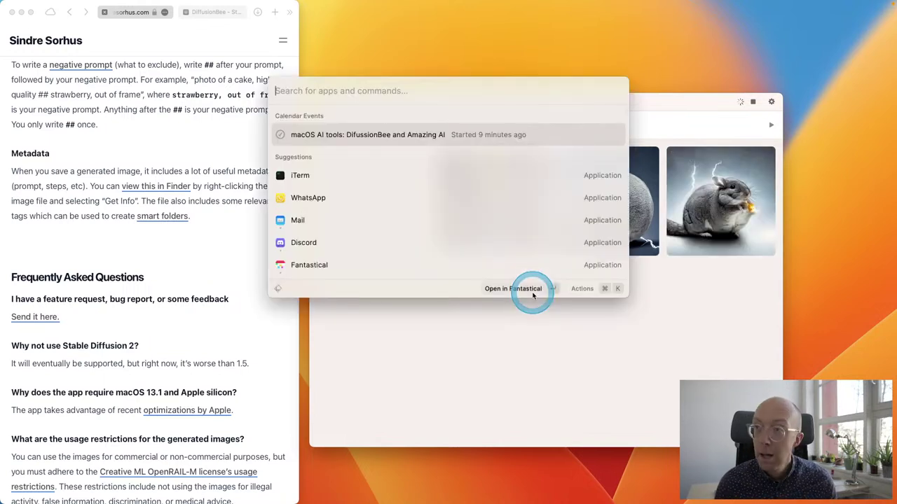
{"action": "key", "text": "super+v"}
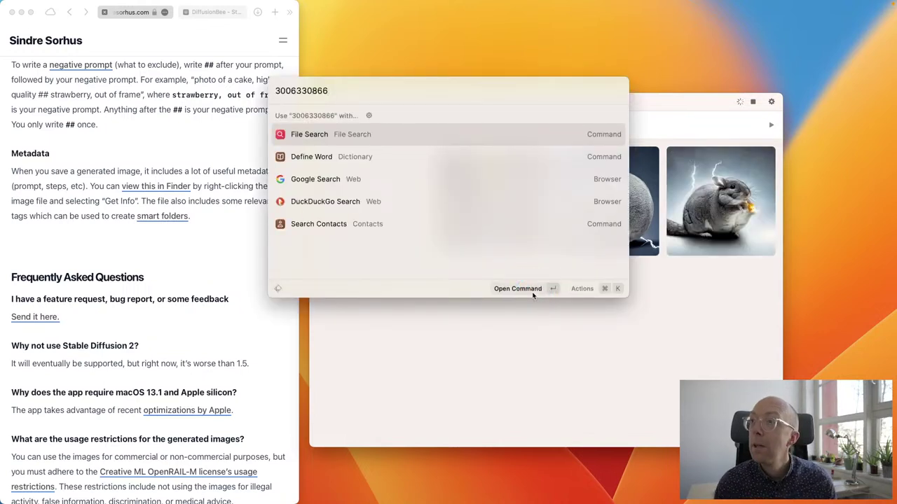
{"action": "key", "text": "Escape"}
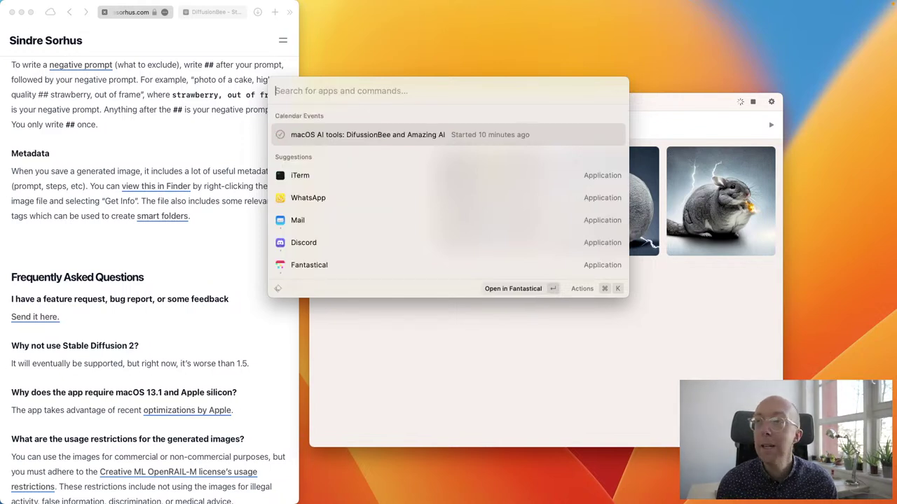
{"action": "key", "text": "Escape"}
Stop the running image generation in Amazing AI.
{"action": "left_click", "coordinate": [527, 296]}
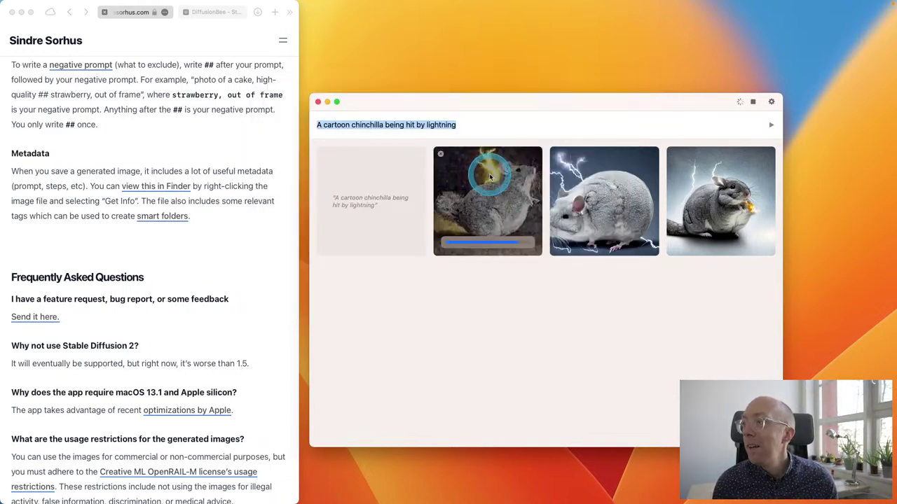
{"action": "left_click", "coordinate": [508, 231]}
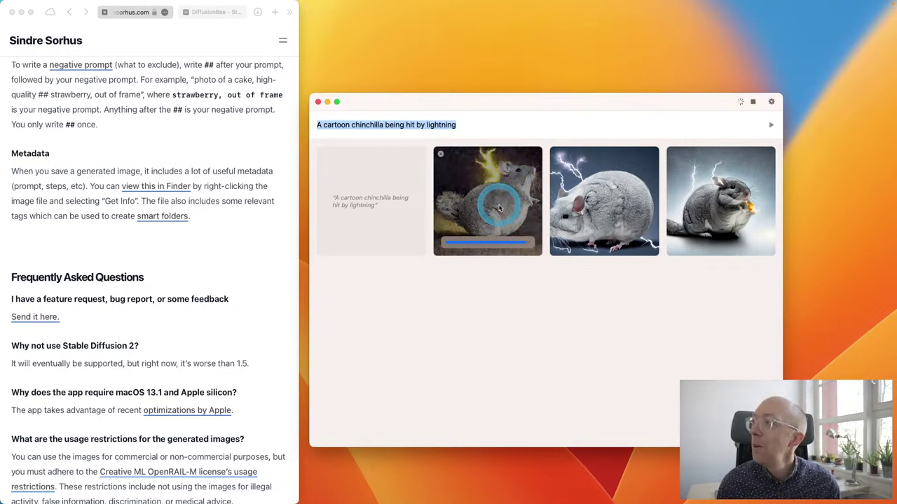
{"action": "left_click", "coordinate": [752, 102]}
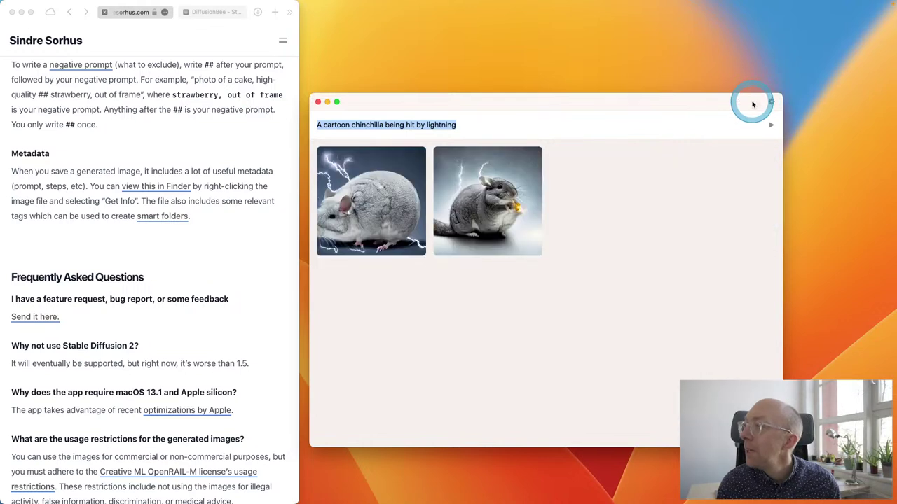
Generate images with the prompt "A four color cartoon chinchilla being hit by lightning and with a shocked look on it's face".
{"action": "left_click", "coordinate": [325, 126]}
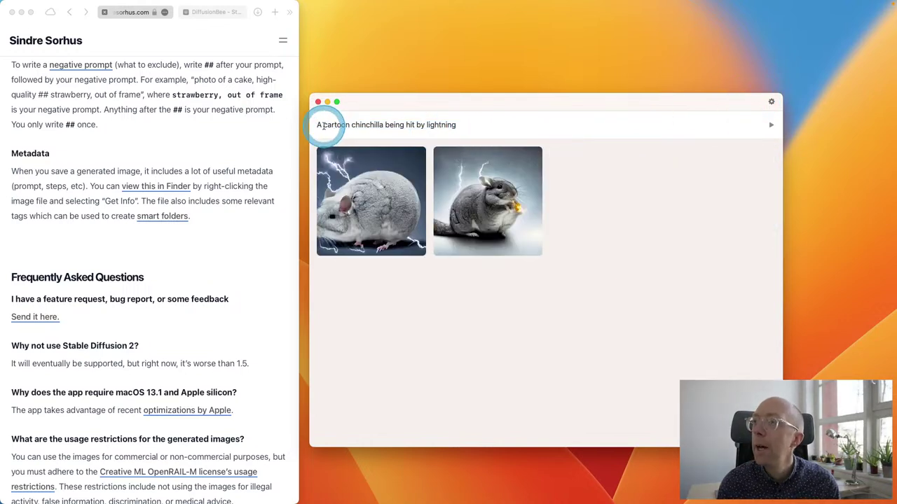
{"action": "type", "text": "four color"}
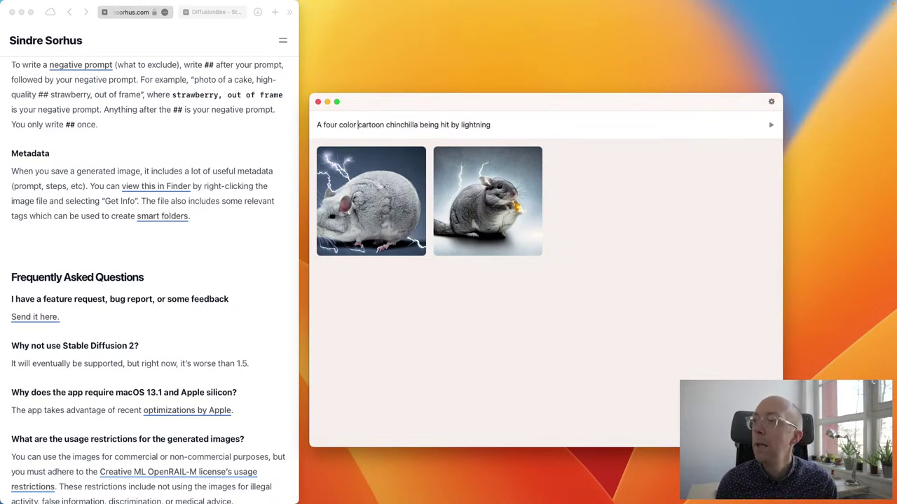
{"action": "left_click", "coordinate": [501, 124]}
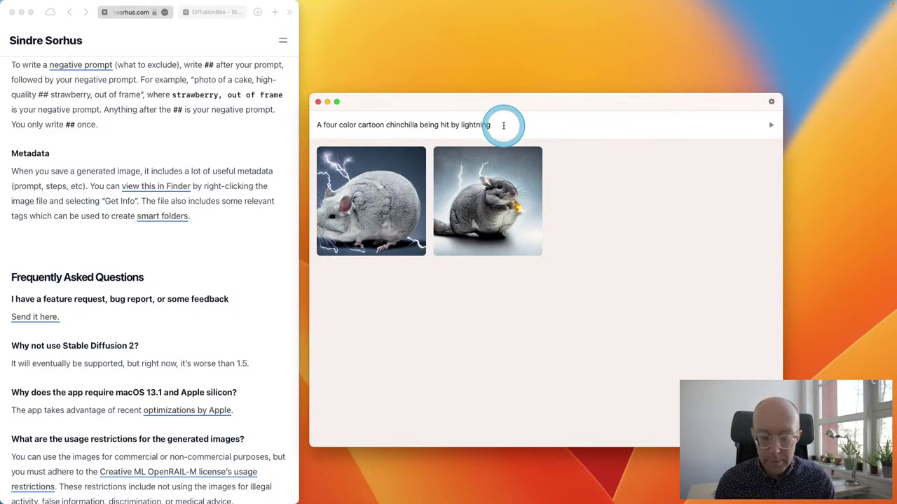
{"action": "type", "text": "and with a shocked look on it's face"}
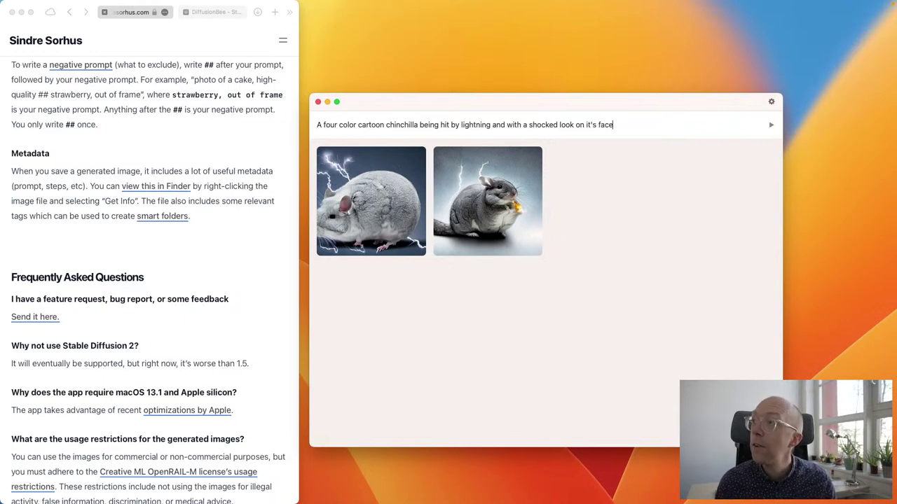
{"action": "key", "text": "Return"}
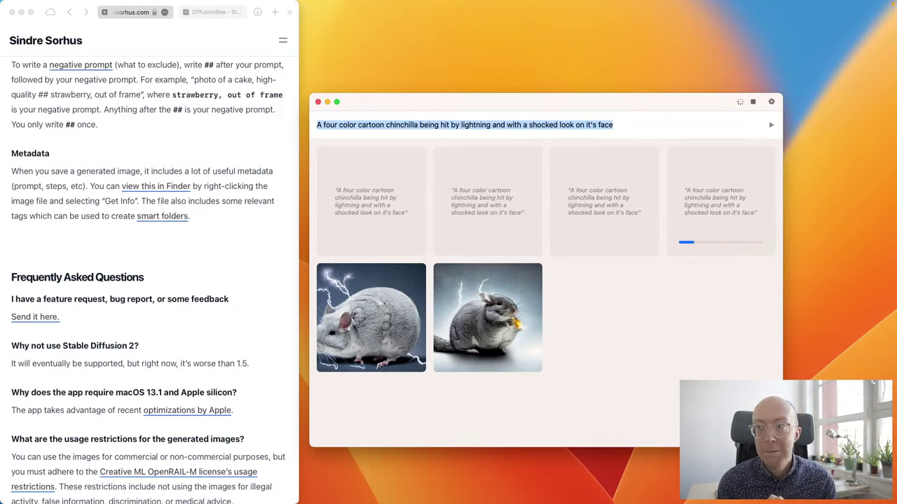
Switch to DiffusionBee and move its window over the Amazing AI window, clear of the browser.
{"action": "key", "text": "super+Tab"}
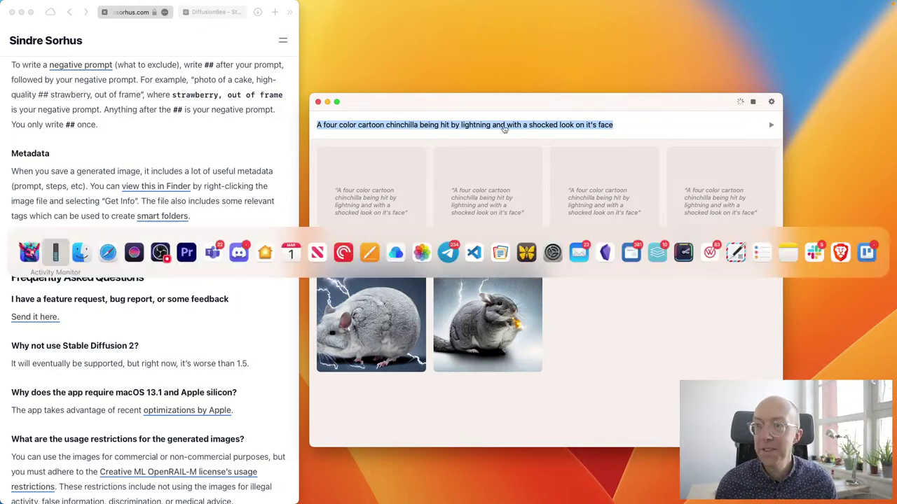
{"action": "key", "text": "super+Tab"}
{"action": "key", "text": "super+Tab"}
{"action": "key", "text": "super+Tab"}
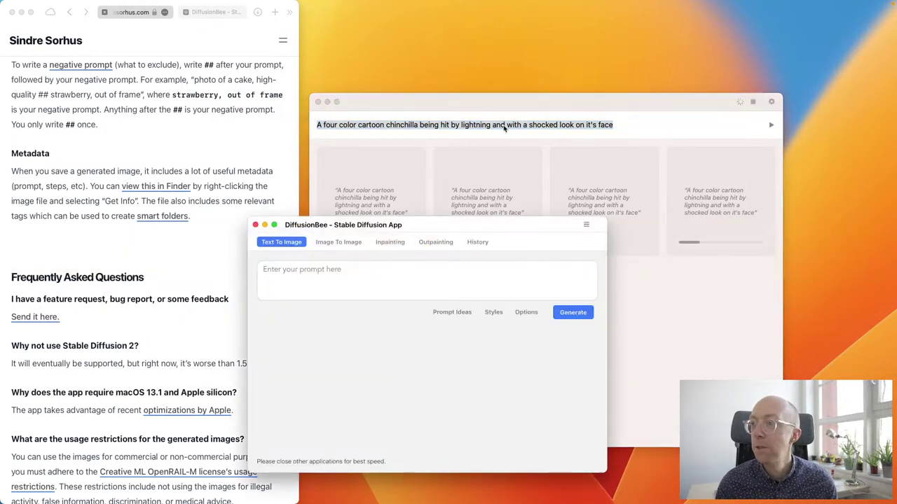
{"action": "left_click_drag", "start_coordinate": [418, 225], "coordinate": [533, 153]}
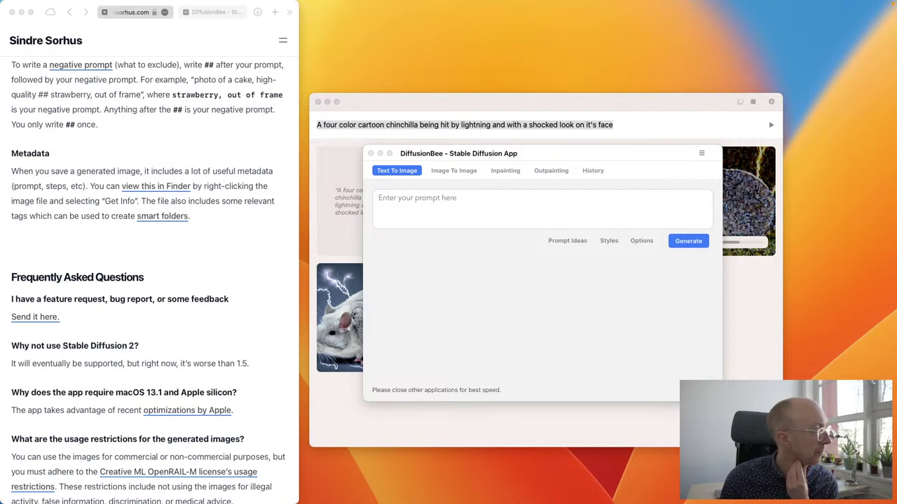
View DiffusionBee's Image To Image mode, then return to Text To Image.
{"action": "left_click", "coordinate": [515, 295]}
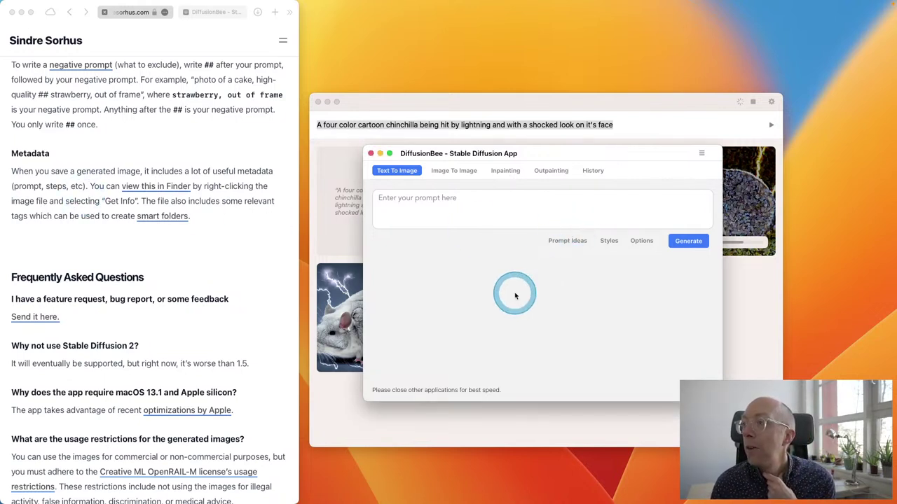
{"action": "left_click", "coordinate": [453, 172]}
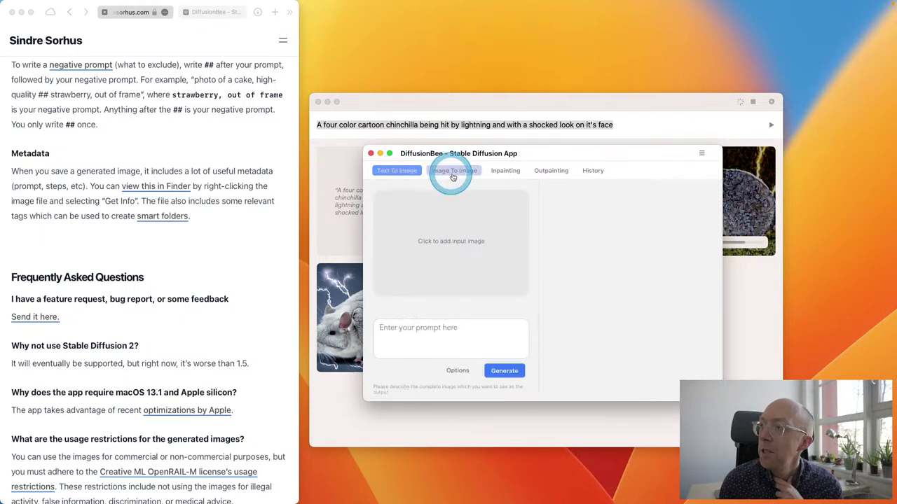
{"action": "left_click", "coordinate": [414, 172]}
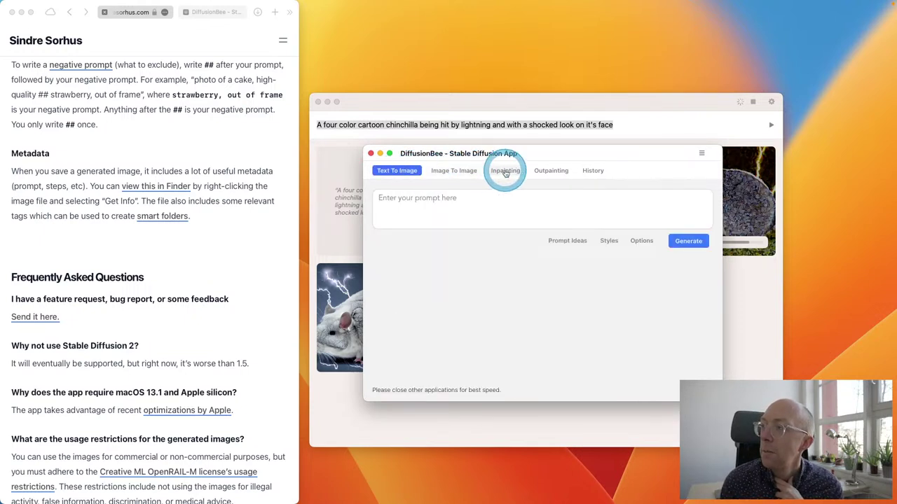
Switch to the DiffusionBee website in the browser and read its feature list, from text to image through custom models and advanced options.
{"action": "left_click", "coordinate": [220, 14]}
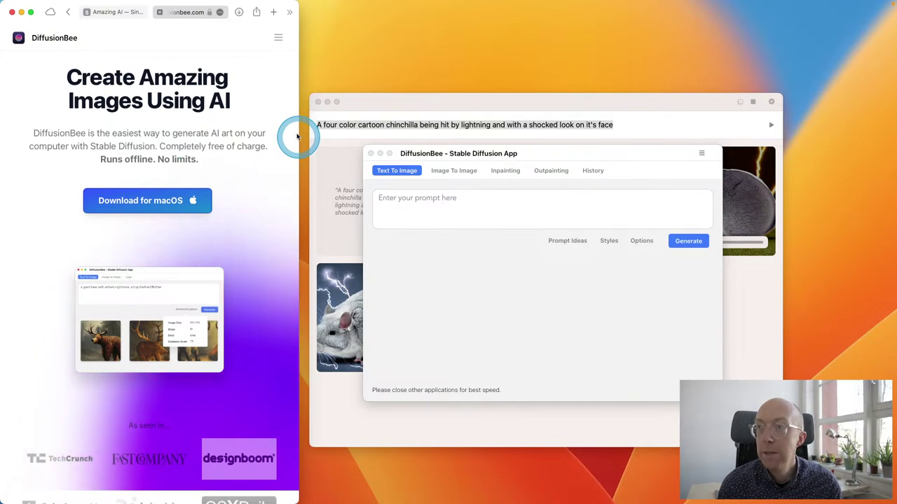
{"action": "scroll", "coordinate": [249, 157], "scroll_direction": "down", "scroll_amount": 9}
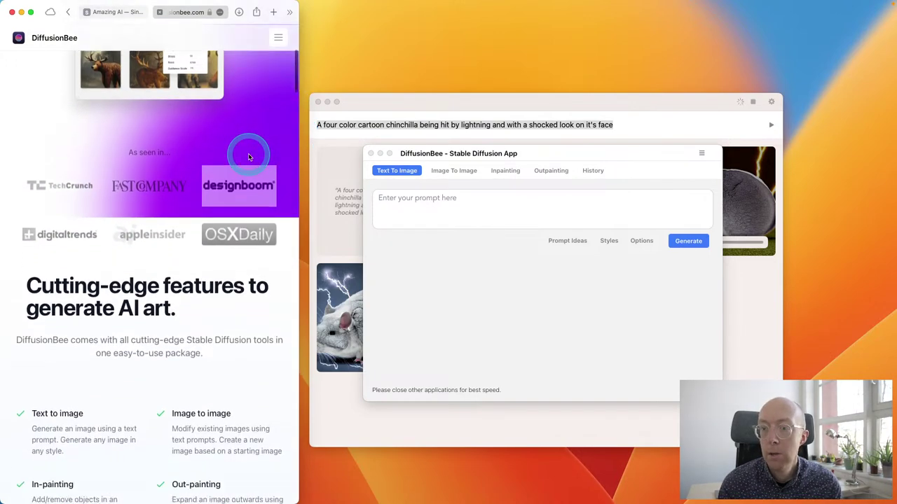
{"action": "scroll", "coordinate": [249, 157], "scroll_direction": "down", "scroll_amount": 3}
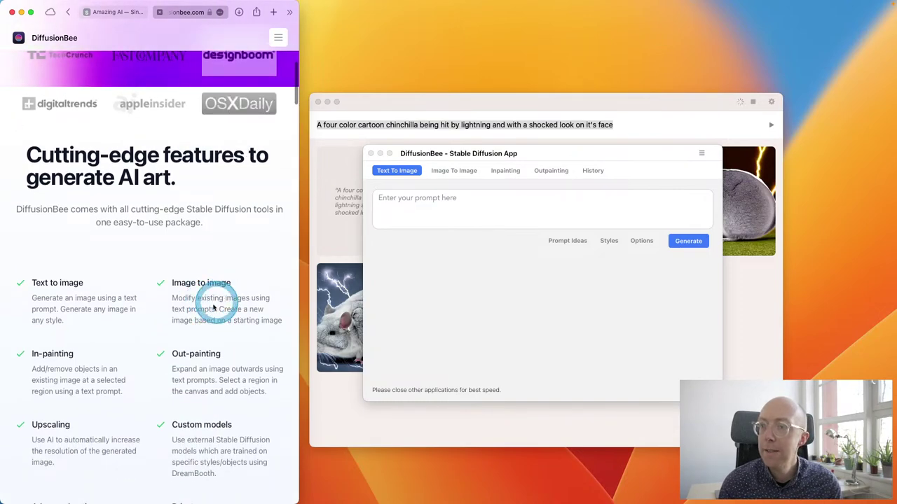
{"action": "scroll", "coordinate": [260, 337], "scroll_direction": "down", "scroll_amount": 2}
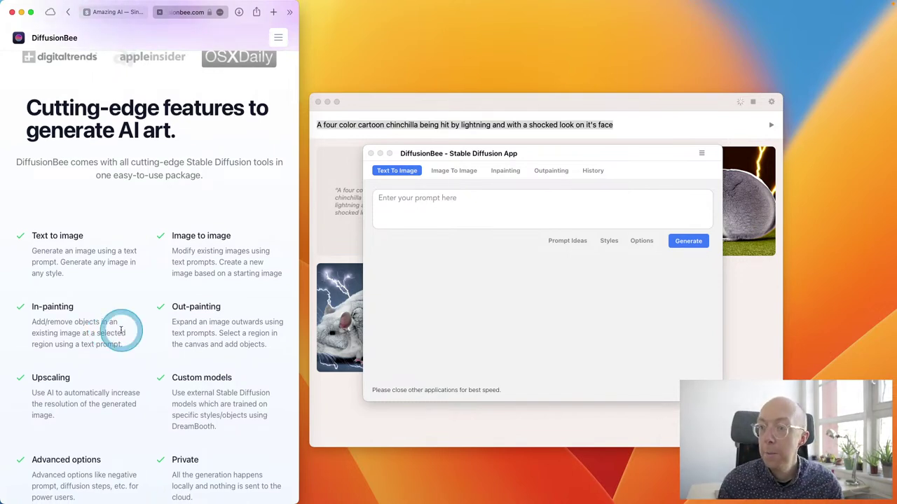
{"action": "scroll", "coordinate": [120, 329], "scroll_direction": "down", "scroll_amount": 4}
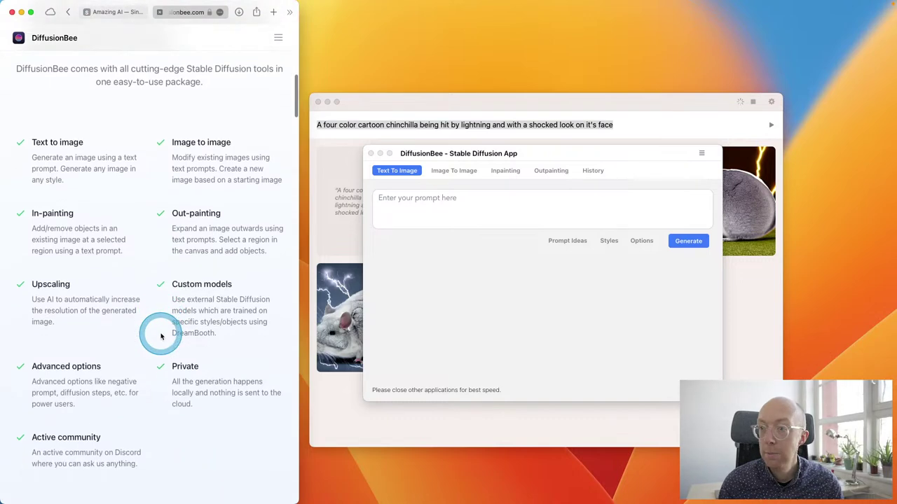
Read the rest of the DiffusionBee web page, from the remaining features through the example screenshots to the community posts, and return to its beginning.
{"action": "scroll", "coordinate": [160, 337], "scroll_direction": "down", "scroll_amount": 3}
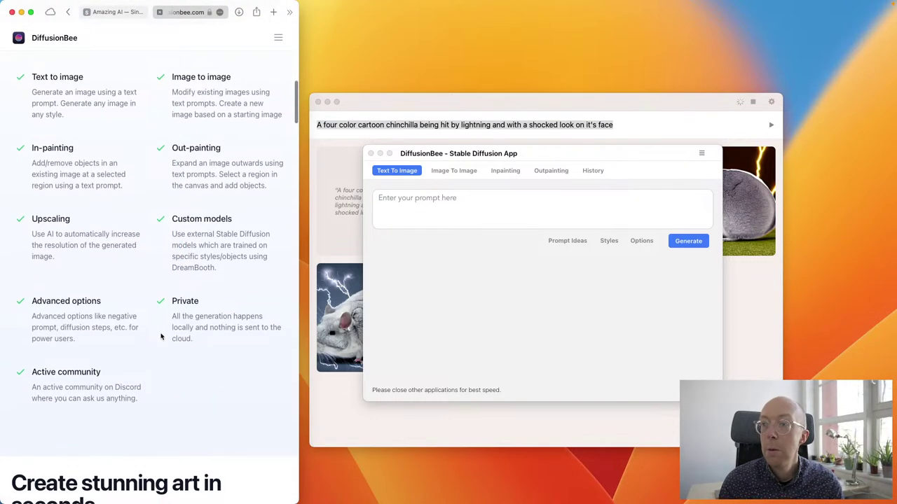
{"action": "scroll", "coordinate": [161, 337], "scroll_direction": "down", "scroll_amount": 10}
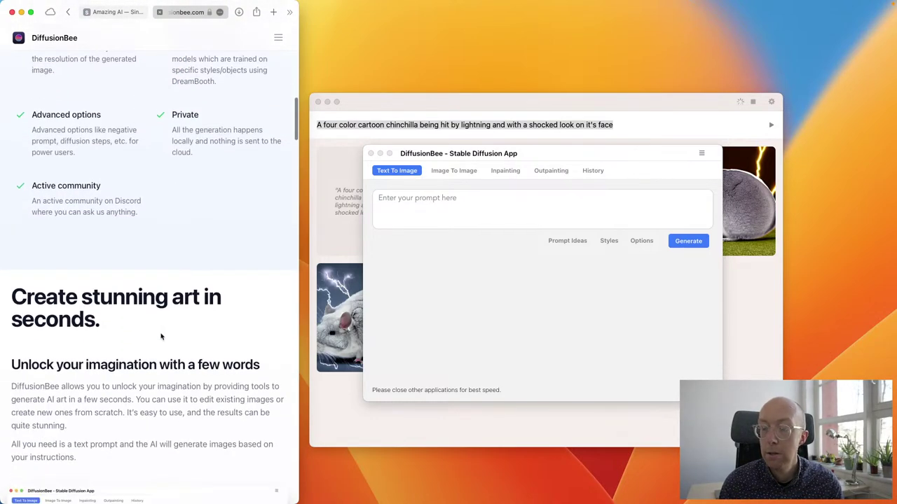
{"action": "scroll", "coordinate": [162, 337], "scroll_direction": "down", "scroll_amount": 9}
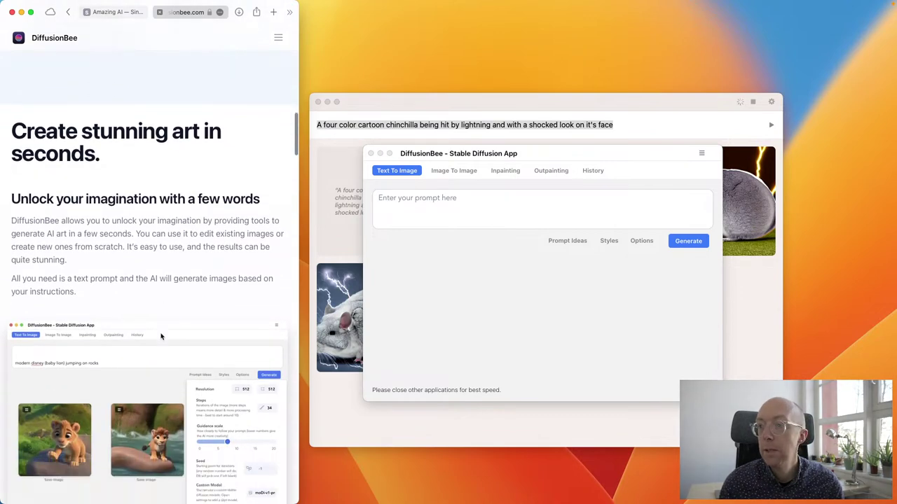
{"action": "scroll", "coordinate": [161, 337], "scroll_direction": "down", "scroll_amount": 15}
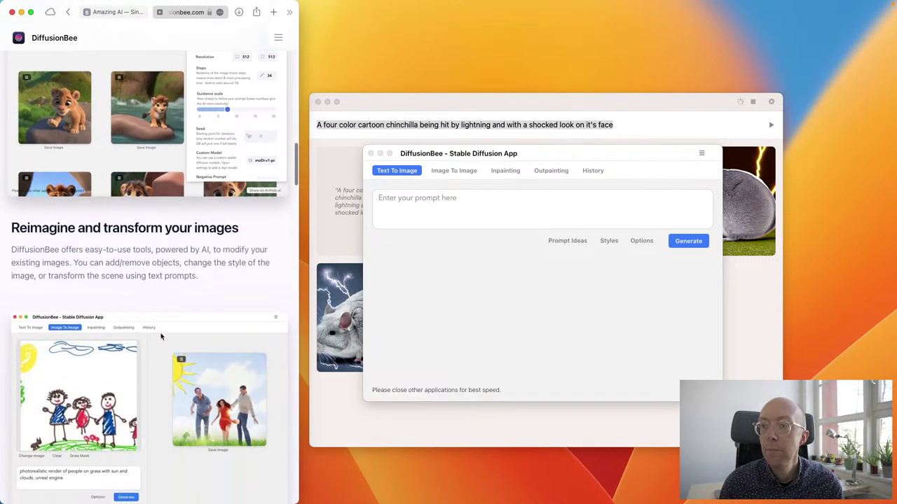
{"action": "scroll", "coordinate": [160, 337], "scroll_direction": "down", "scroll_amount": 20}
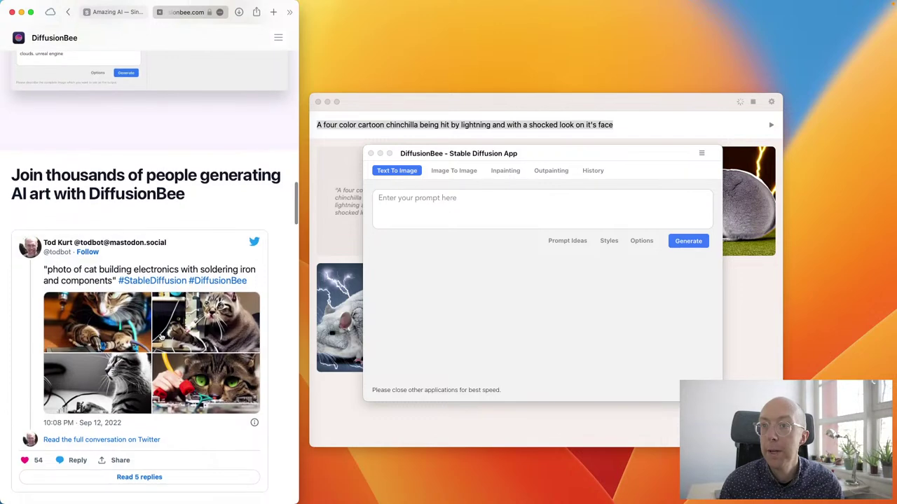
{"action": "left_click", "coordinate": [160, 337]}
{"action": "scroll", "coordinate": [161, 337], "scroll_direction": "up", "scroll_amount": 17}
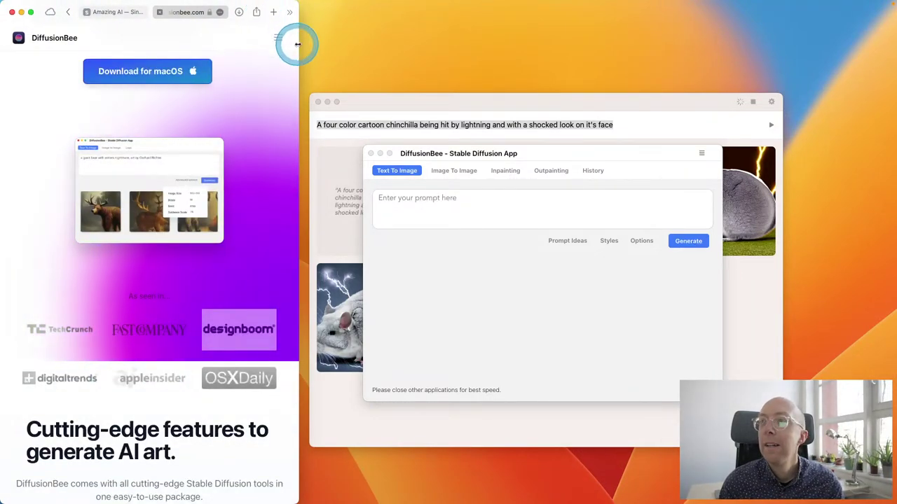
Widen the browser window and read DiffusionBee's help documentation on GitHub, including the Text to image section and its options.
{"action": "left_click_drag", "start_coordinate": [311, 46], "coordinate": [595, 40]}
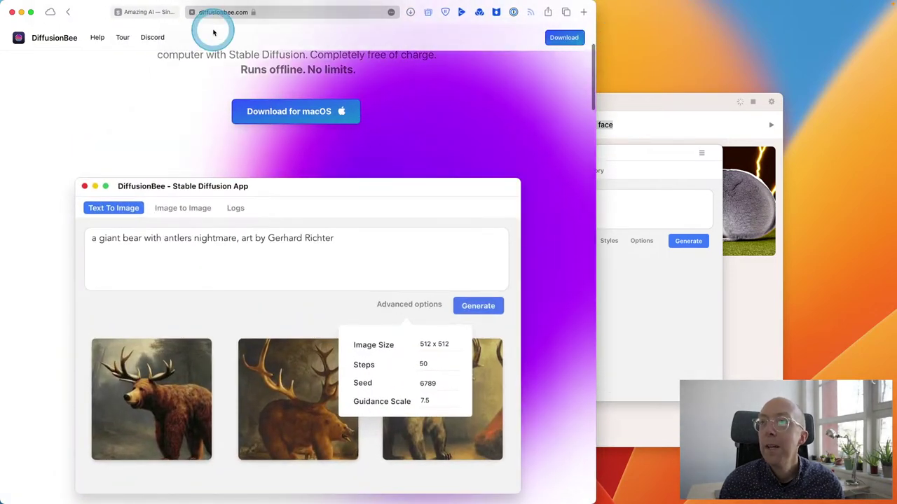
{"action": "left_click", "coordinate": [89, 37]}
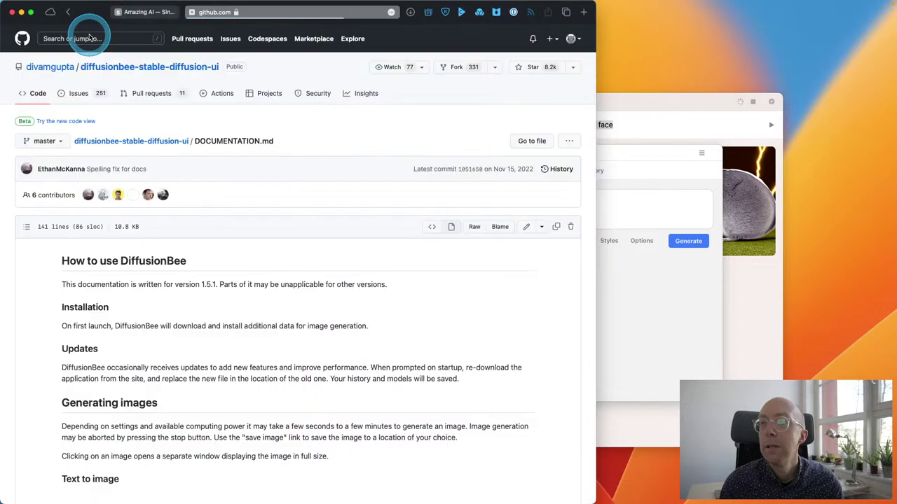
{"action": "scroll", "coordinate": [216, 196], "scroll_direction": "down", "scroll_amount": 5}
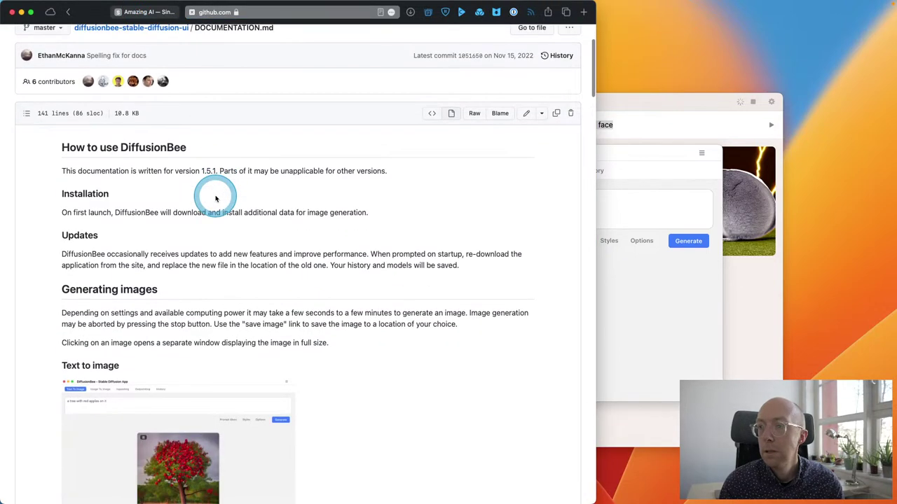
{"action": "scroll", "coordinate": [216, 199], "scroll_direction": "down", "scroll_amount": 10}
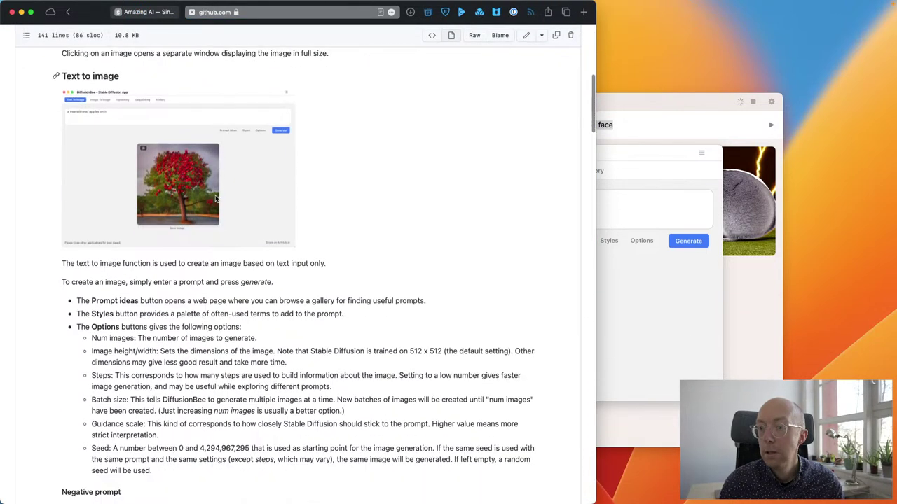
{"action": "scroll", "coordinate": [216, 196], "scroll_direction": "down", "scroll_amount": 8}
{"action": "scroll", "coordinate": [238, 126], "scroll_direction": "up", "scroll_amount": 20}
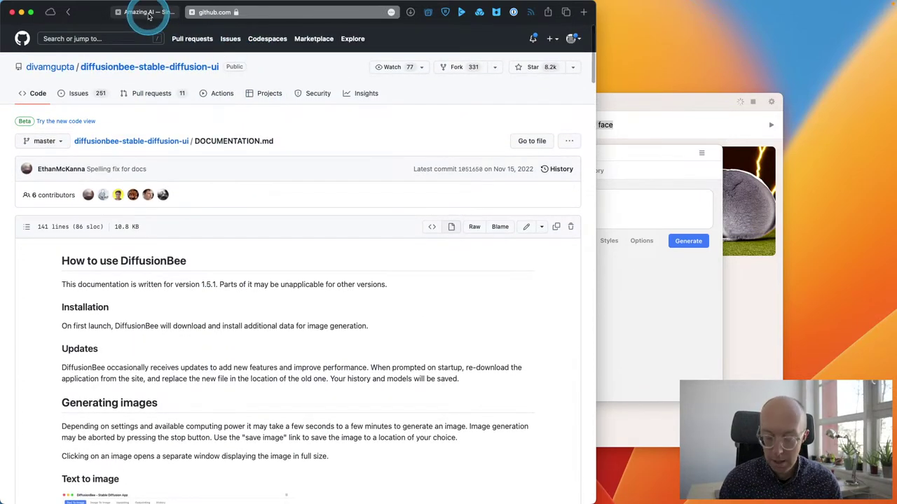
Return to the DiffusionBee home page with the extra "Create Stable" page closed, and fit the browser to the left half of the screen.
{"action": "mouse_move", "coordinate": [149, 15]}
{"action": "key", "text": "super+bracketleft"}
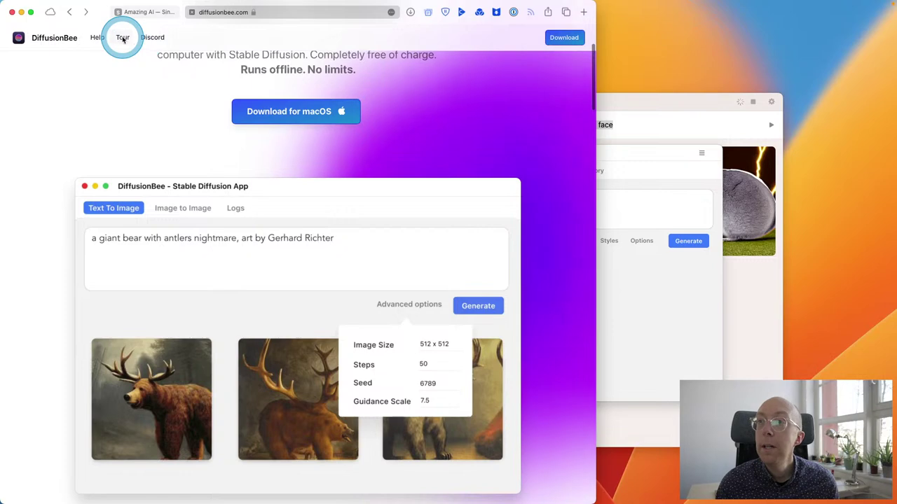
{"action": "left_click", "coordinate": [303, 12]}
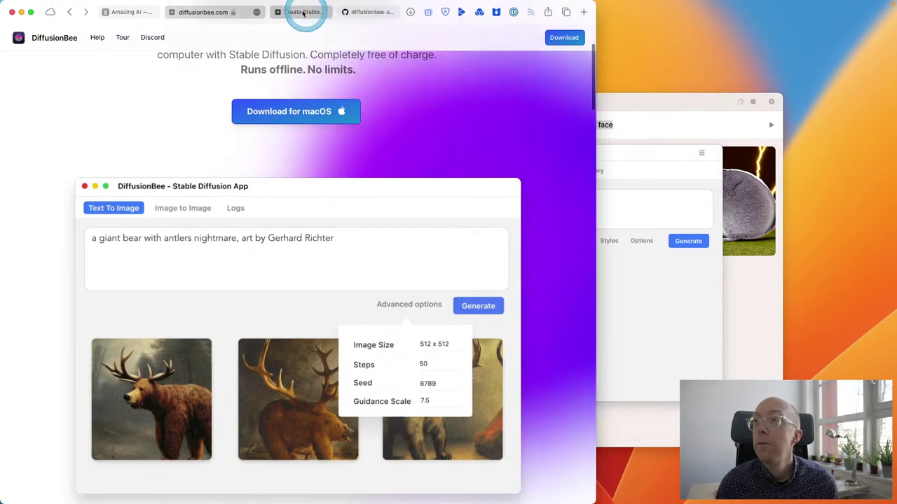
{"action": "key", "text": "super+w"}
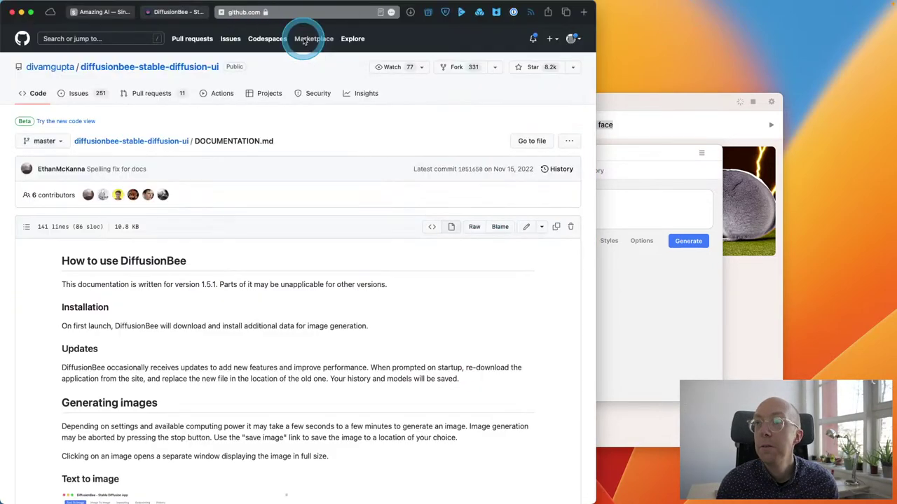
{"action": "left_click", "coordinate": [177, 12]}
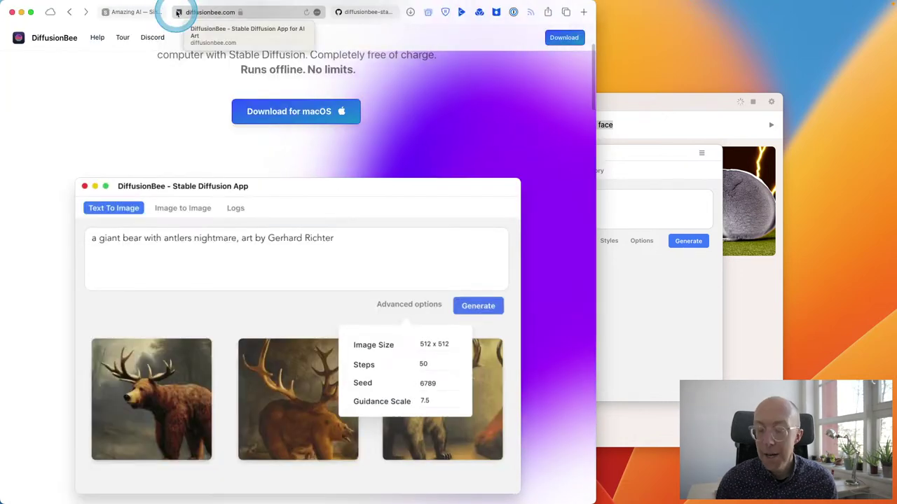
{"action": "key", "text": "ctrl+alt+Left"}
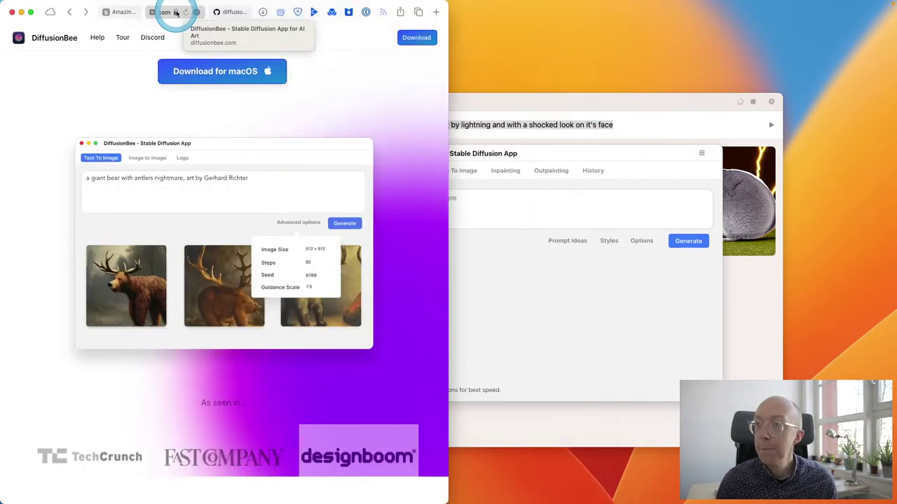
Bring the Amazing AI window to the front and check the progress of the chinchilla images.
{"action": "left_click", "coordinate": [537, 97]}
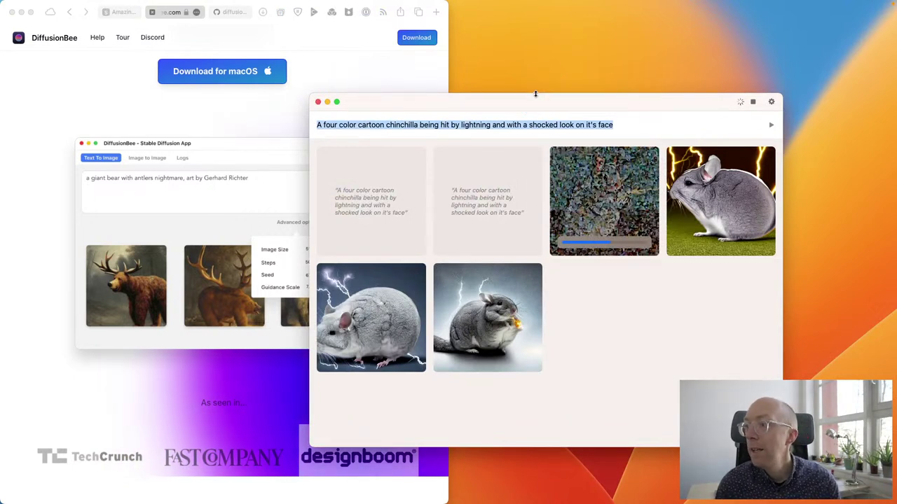
{"action": "left_click", "coordinate": [402, 117]}
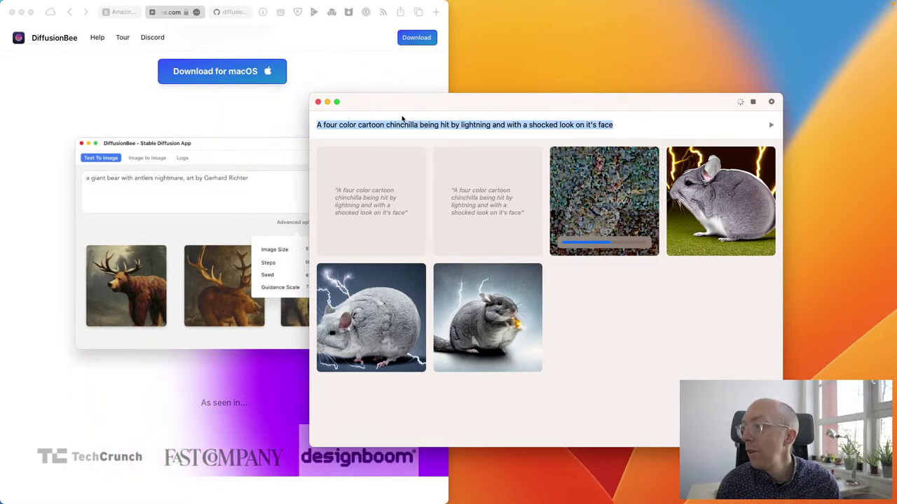
{"action": "left_click", "coordinate": [671, 421]}
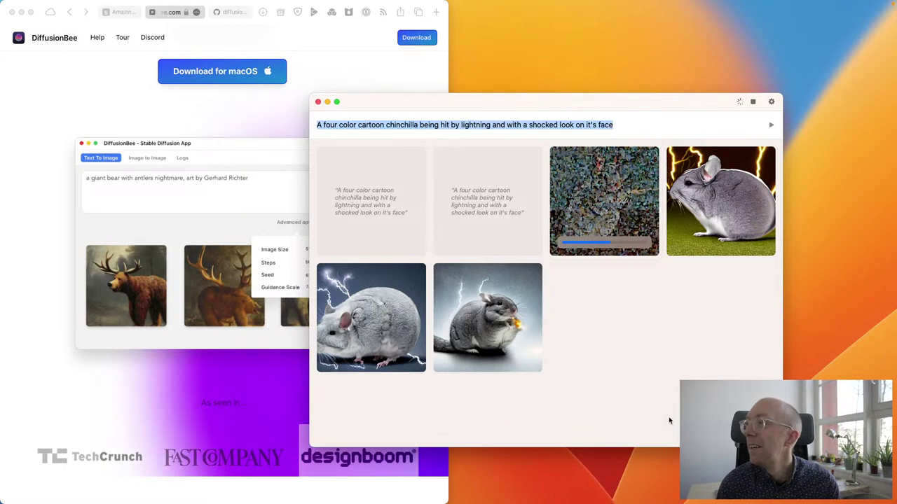
{"action": "left_click_drag", "start_coordinate": [670, 421], "coordinate": [603, 337]}
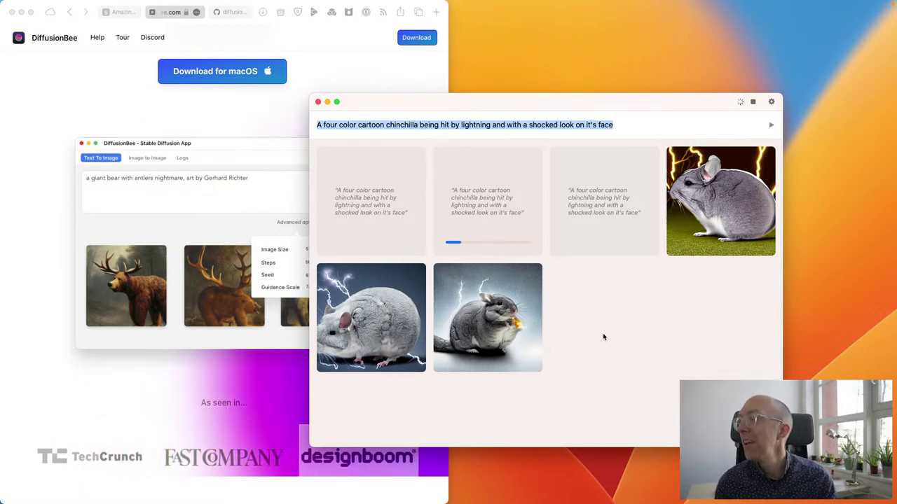
Open the live network usage monitor, inspect DiffusionBee's traffic by domain, and return to the app list.
{"action": "mouse_move", "coordinate": [791, 4]}
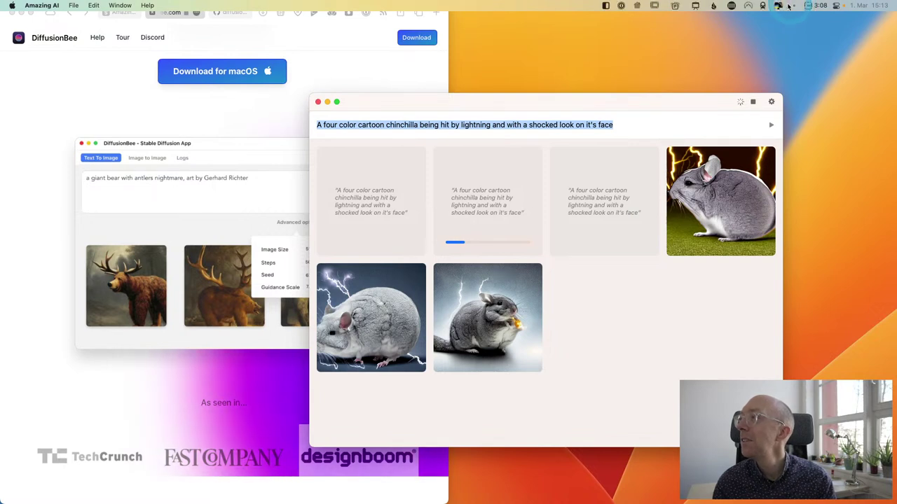
{"action": "left_click", "coordinate": [763, 5]}
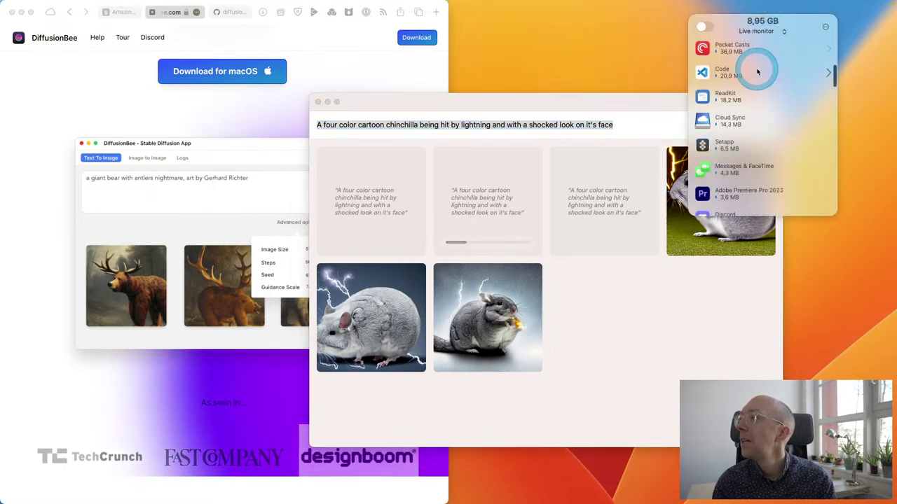
{"action": "scroll", "coordinate": [755, 70], "scroll_direction": "up", "scroll_amount": 5}
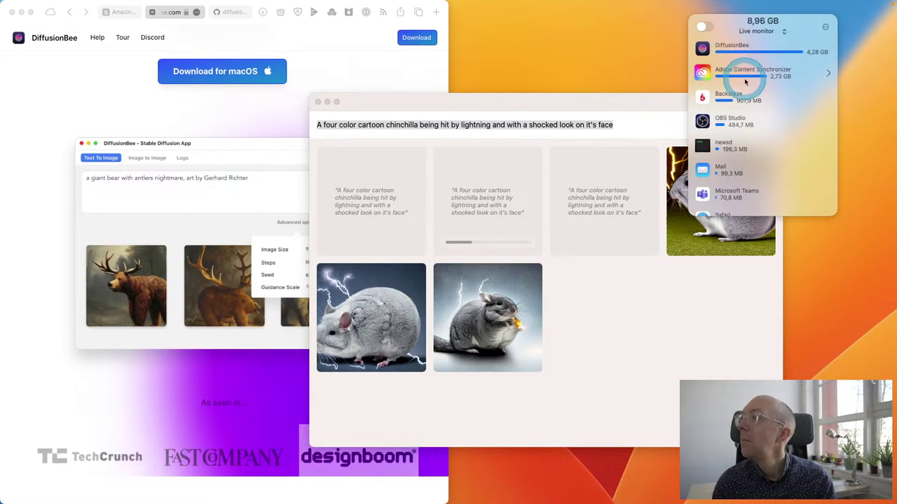
{"action": "scroll", "coordinate": [744, 78], "scroll_direction": "down", "scroll_amount": 3}
{"action": "scroll", "coordinate": [744, 77], "scroll_direction": "up", "scroll_amount": 3}
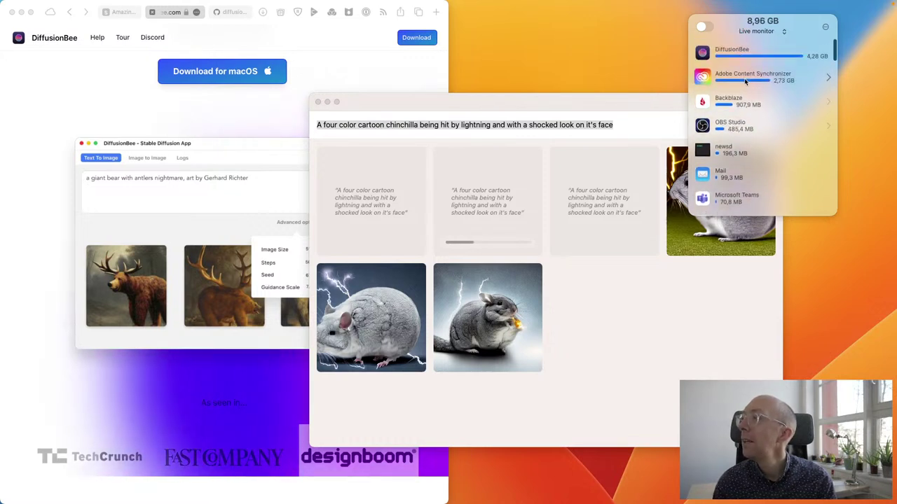
{"action": "left_click", "coordinate": [823, 51]}
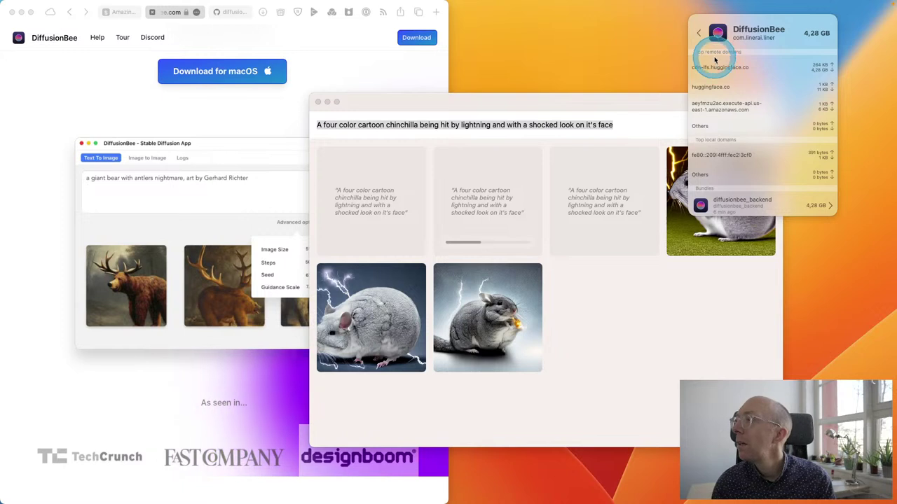
{"action": "left_click", "coordinate": [699, 33]}
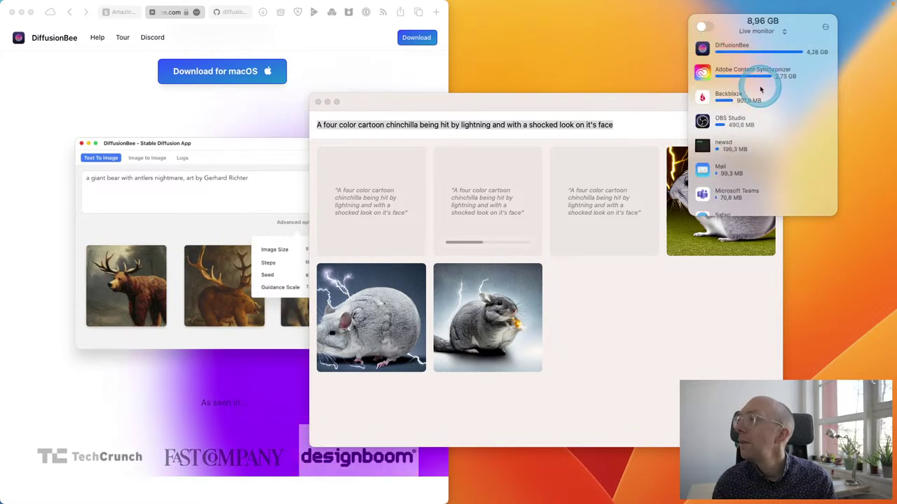
Find Amazing AI's network usage in the monitor's app list, then return to the Amazing AI window.
{"action": "scroll", "coordinate": [792, 134], "scroll_direction": "down", "scroll_amount": 10}
{"action": "scroll", "coordinate": [793, 136], "scroll_direction": "down", "scroll_amount": 10}
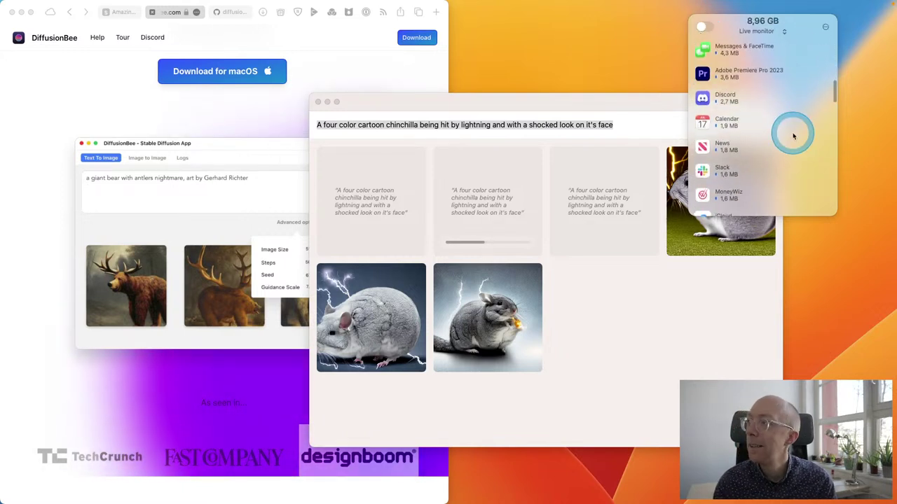
{"action": "scroll", "coordinate": [793, 136], "scroll_direction": "down", "scroll_amount": 10}
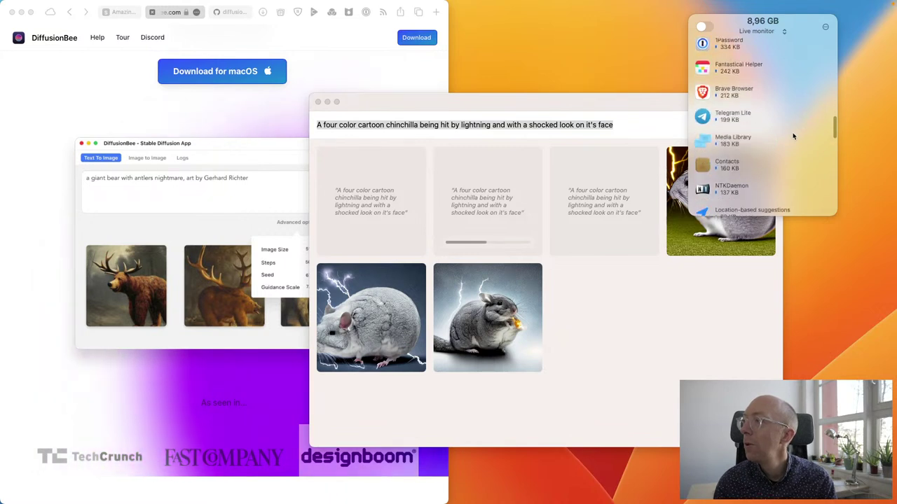
{"action": "scroll", "coordinate": [793, 136], "scroll_direction": "down", "scroll_amount": 10}
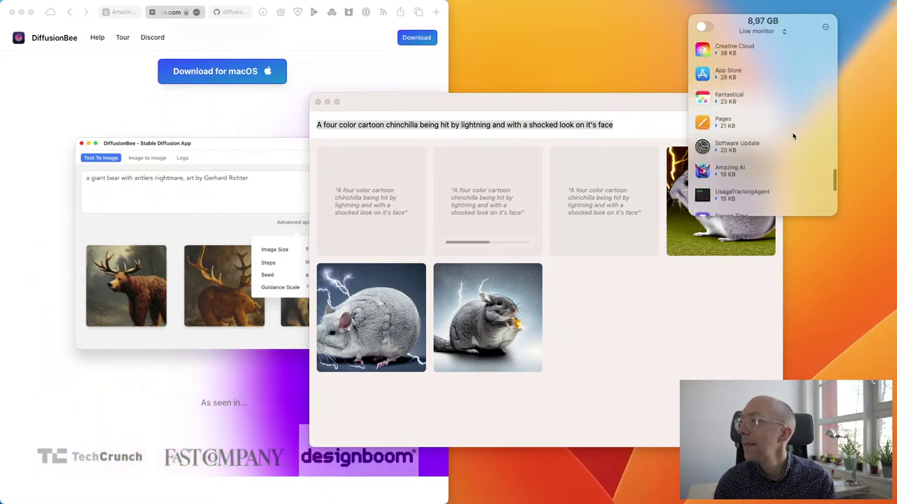
{"action": "left_click", "coordinate": [732, 66]}
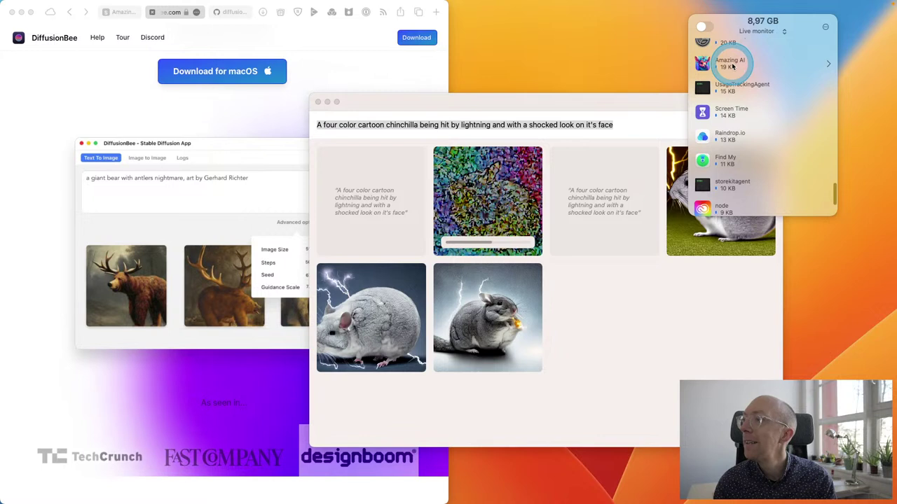
{"action": "left_click", "coordinate": [635, 105]}
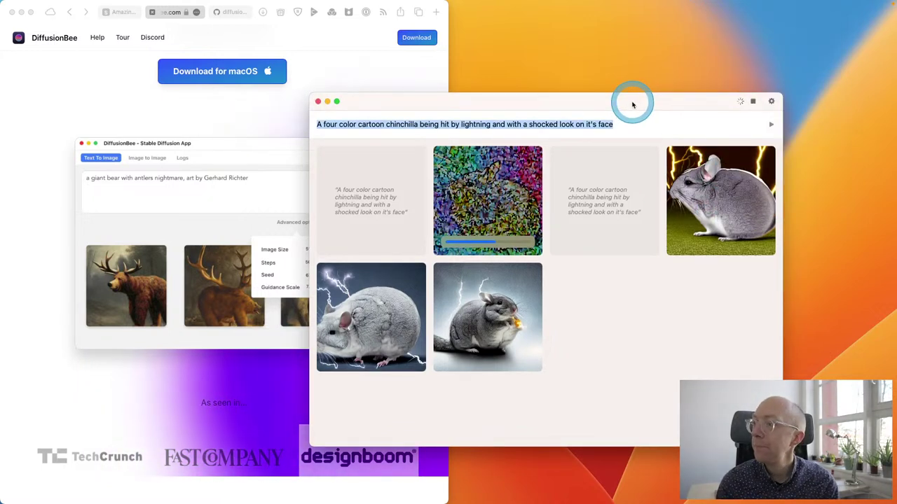
Switch to DiffusionBee and open its settings to examine the general and custom model options.
{"action": "left_click", "coordinate": [545, 215]}
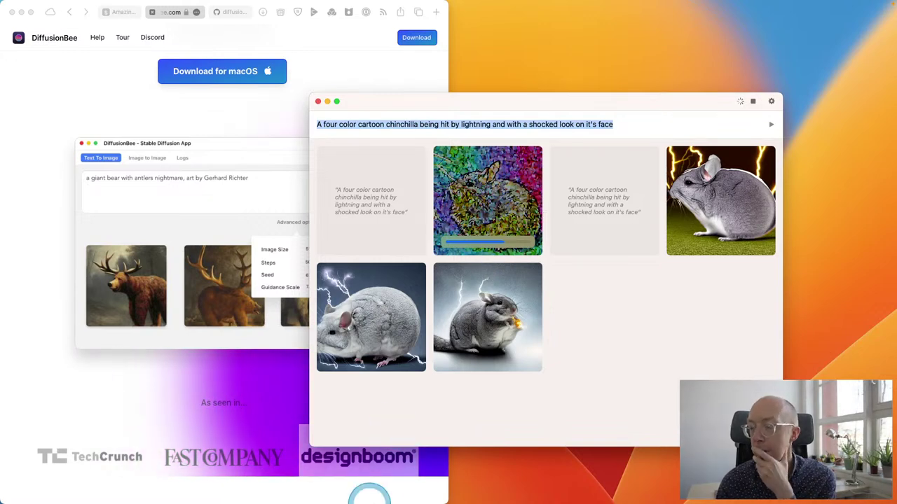
{"action": "mouse_move", "coordinate": [379, 491]}
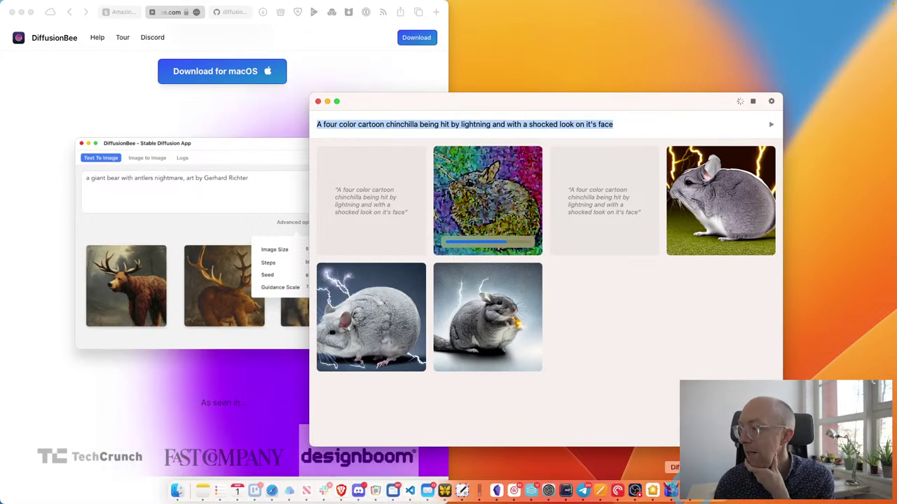
{"action": "left_click", "coordinate": [693, 491]}
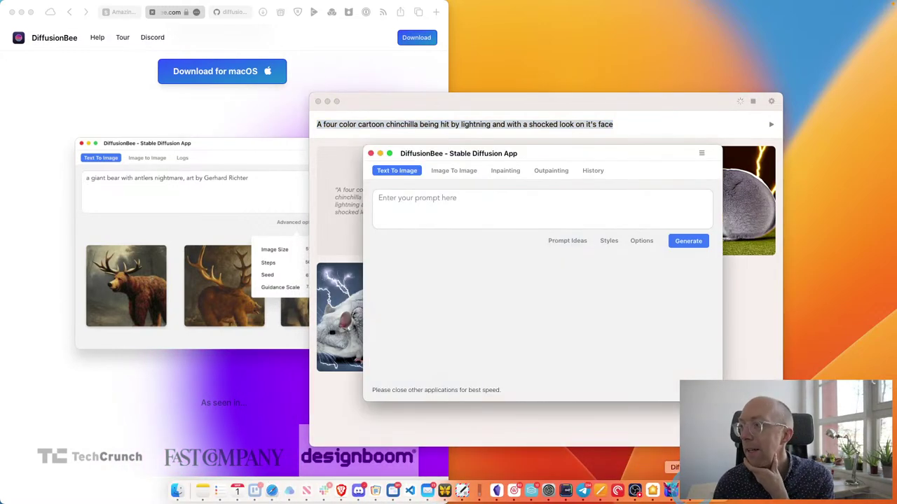
{"action": "left_click", "coordinate": [703, 155]}
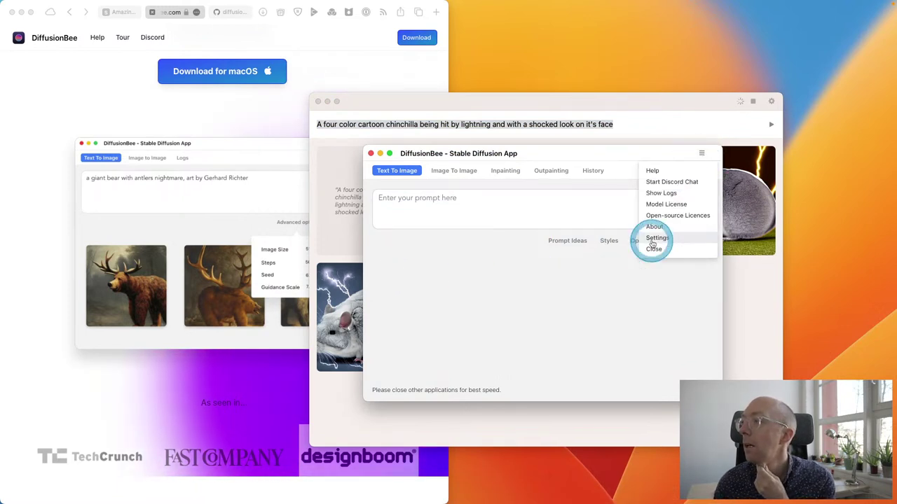
{"action": "left_click", "coordinate": [656, 237]}
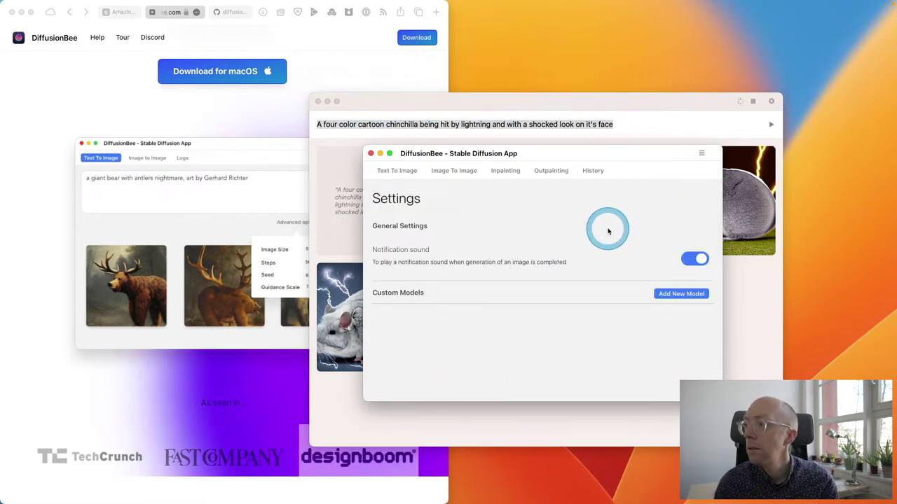
Look through the commands in DiffusionBee's in-app menu and its macOS application menus.
{"action": "left_click", "coordinate": [703, 155]}
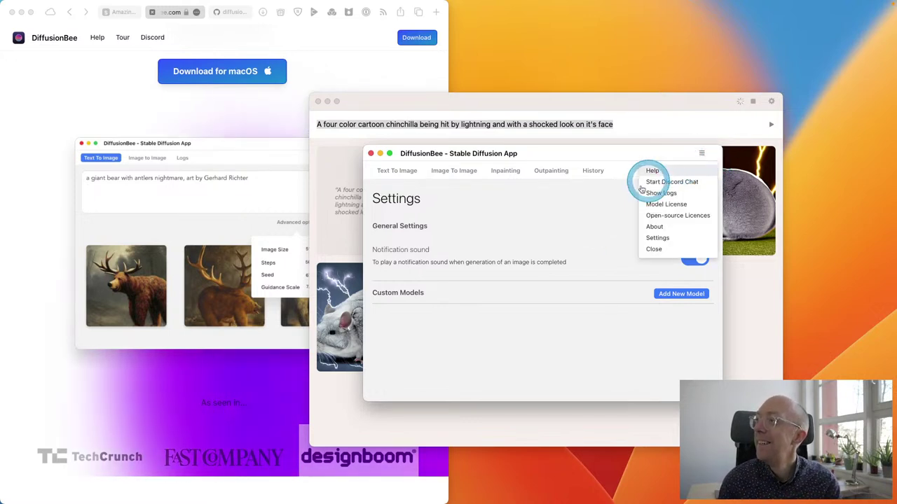
{"action": "left_click", "coordinate": [592, 220]}
{"action": "mouse_move", "coordinate": [77, 4]}
{"action": "left_click", "coordinate": [44, 5]}
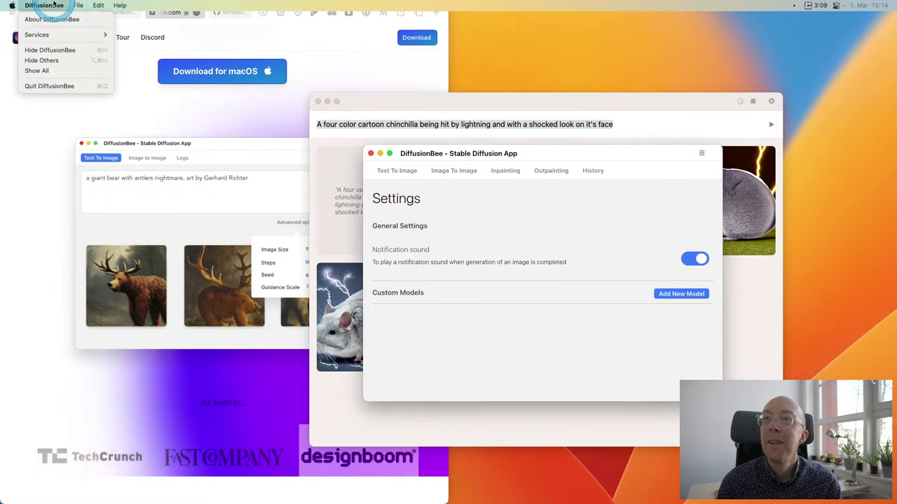
{"action": "left_click", "coordinate": [44, 5]}
{"action": "left_click", "coordinate": [79, 5]}
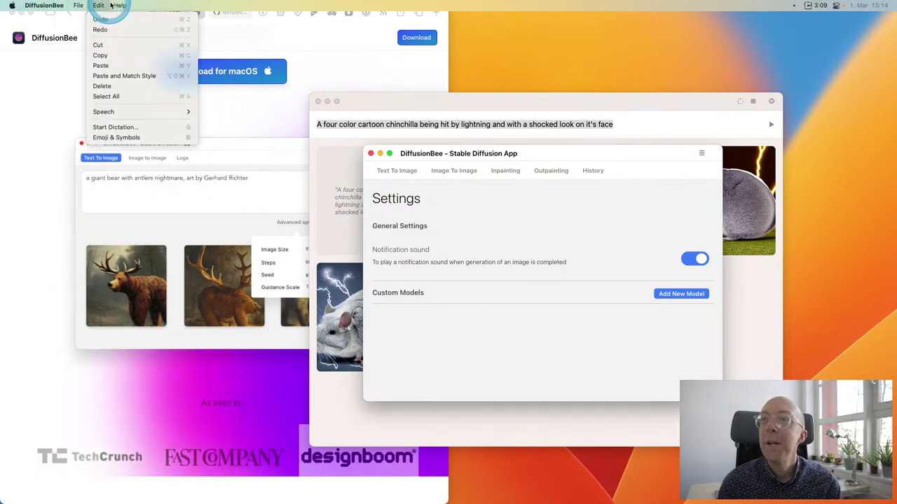
{"action": "left_click", "coordinate": [120, 5]}
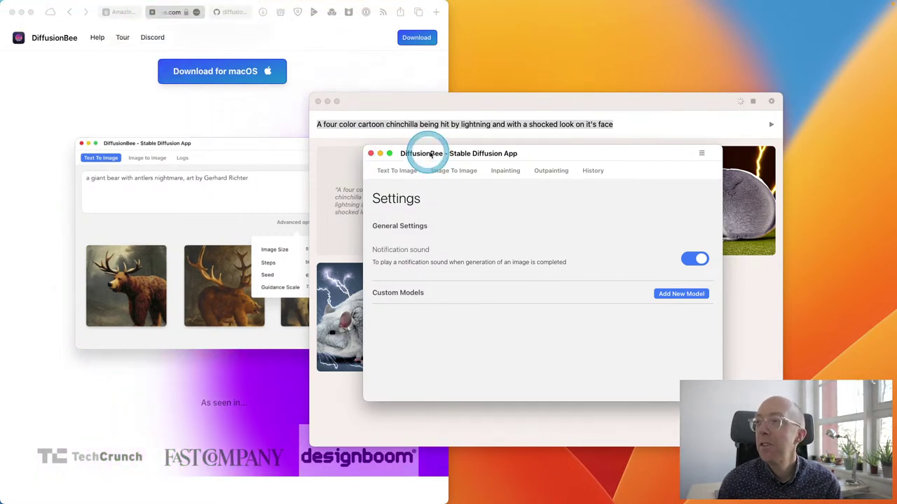
Return to DiffusionBee's text-to-image mode, browse its prompt ideas on ArtHub.ai, and close that page.
{"action": "left_click_drag", "start_coordinate": [431, 153], "coordinate": [398, 168]}
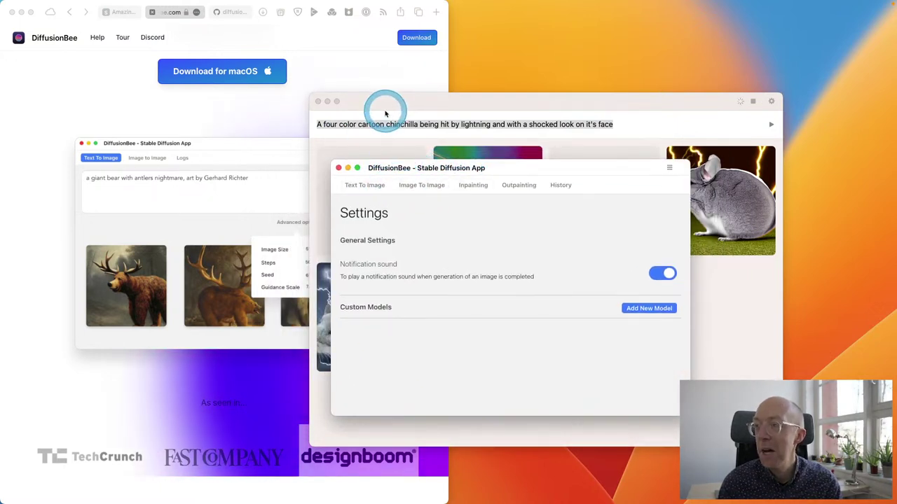
{"action": "left_click", "coordinate": [365, 186]}
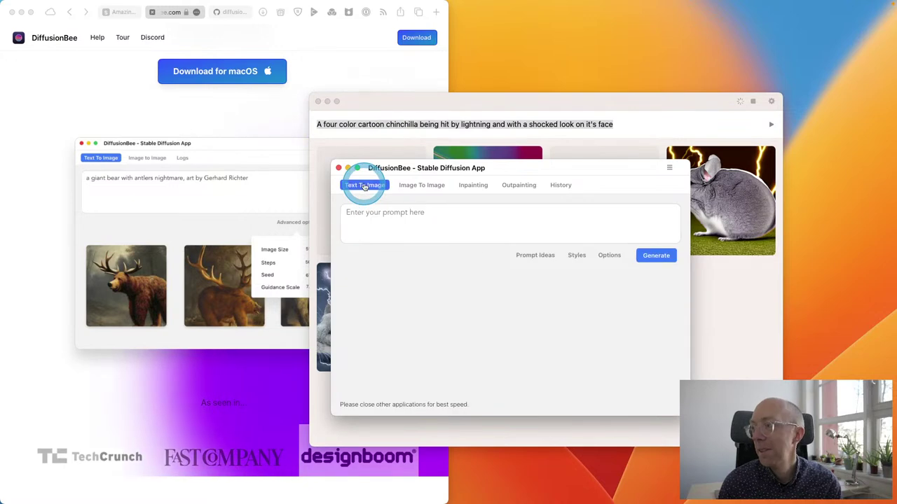
{"action": "left_click", "coordinate": [522, 255]}
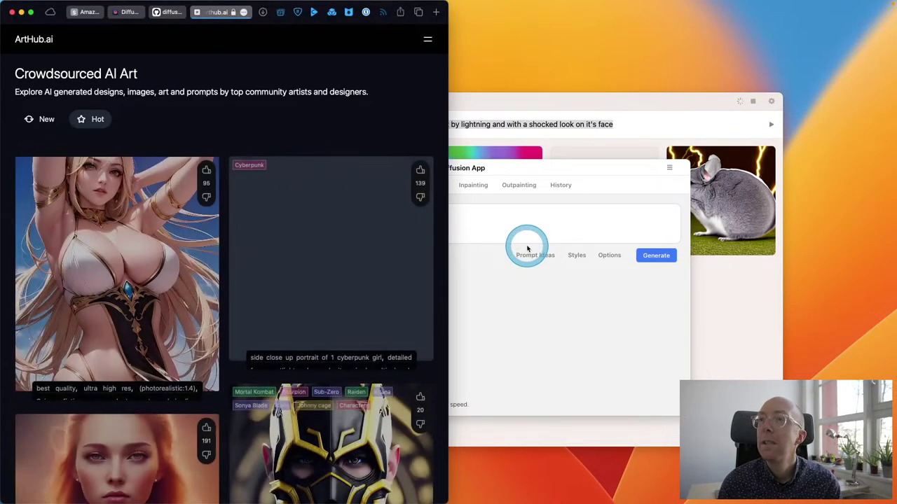
{"action": "scroll", "coordinate": [326, 233], "scroll_direction": "down", "scroll_amount": 10}
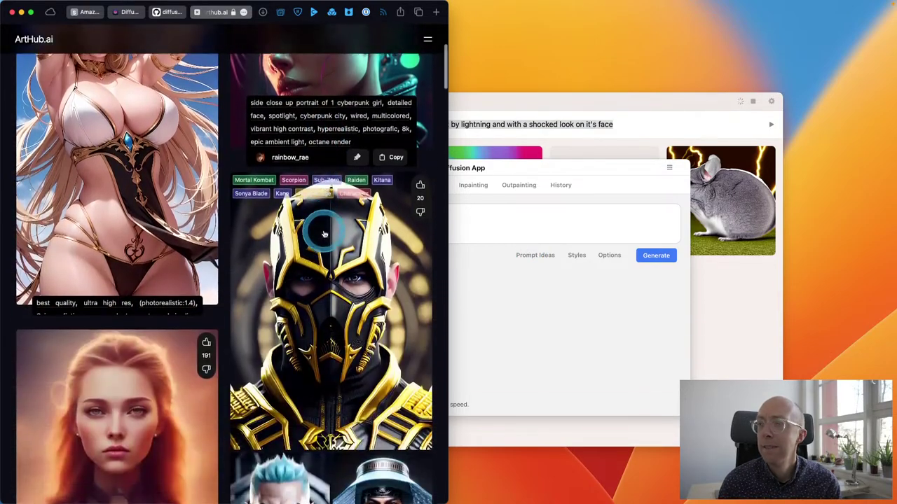
{"action": "scroll", "coordinate": [325, 234], "scroll_direction": "down", "scroll_amount": 10}
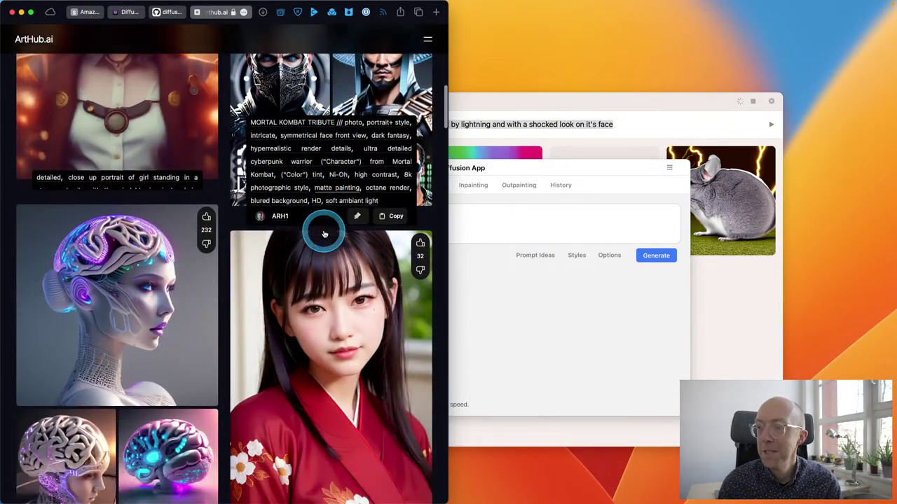
{"action": "scroll", "coordinate": [325, 234], "scroll_direction": "down", "scroll_amount": 10}
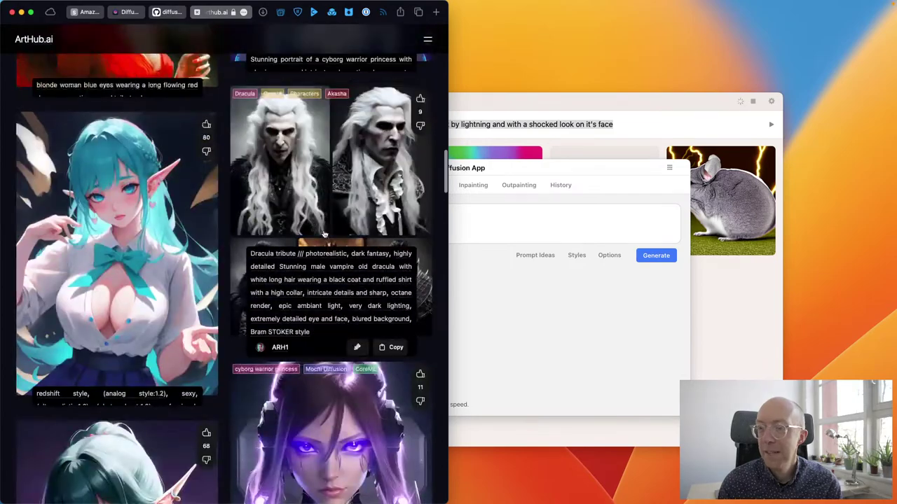
{"action": "scroll", "coordinate": [324, 234], "scroll_direction": "down", "scroll_amount": 10}
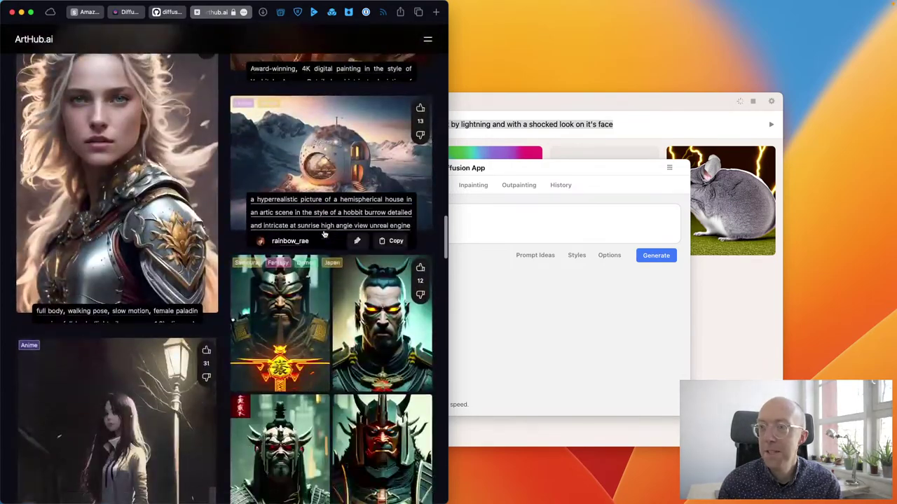
{"action": "scroll", "coordinate": [325, 234], "scroll_direction": "up", "scroll_amount": 15}
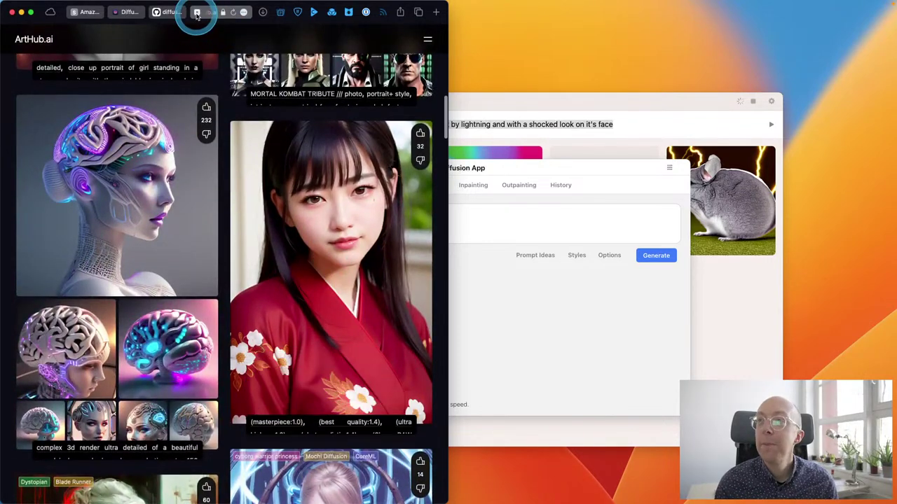
{"action": "left_click", "coordinate": [197, 12]}
{"action": "left_click", "coordinate": [551, 312]}
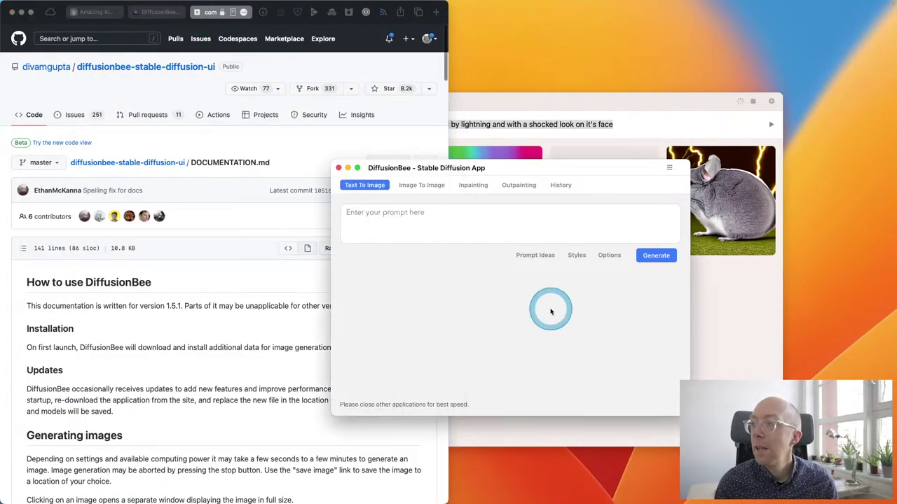
Examine DiffusionBee's style categories, from drawing and visual styles to camera, and its image generation options.
{"action": "left_click", "coordinate": [576, 256]}
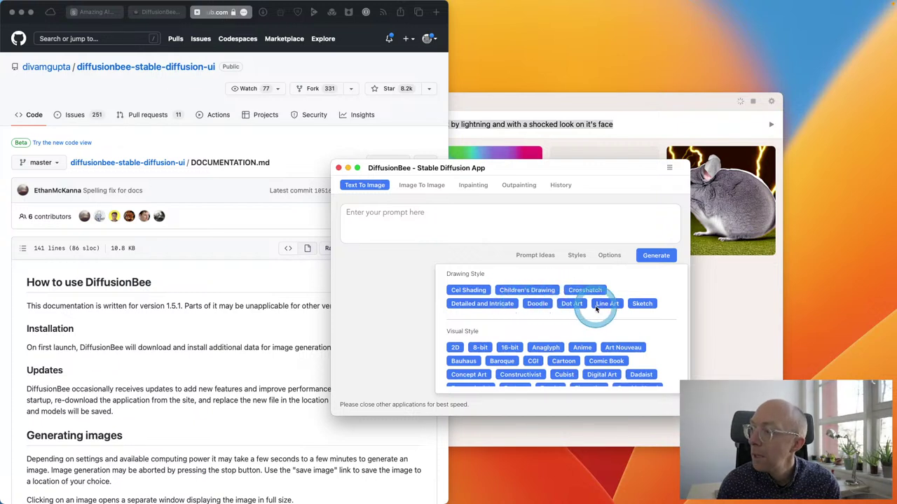
{"action": "scroll", "coordinate": [589, 310], "scroll_direction": "down", "scroll_amount": 2}
{"action": "scroll", "coordinate": [596, 310], "scroll_direction": "down", "scroll_amount": 3}
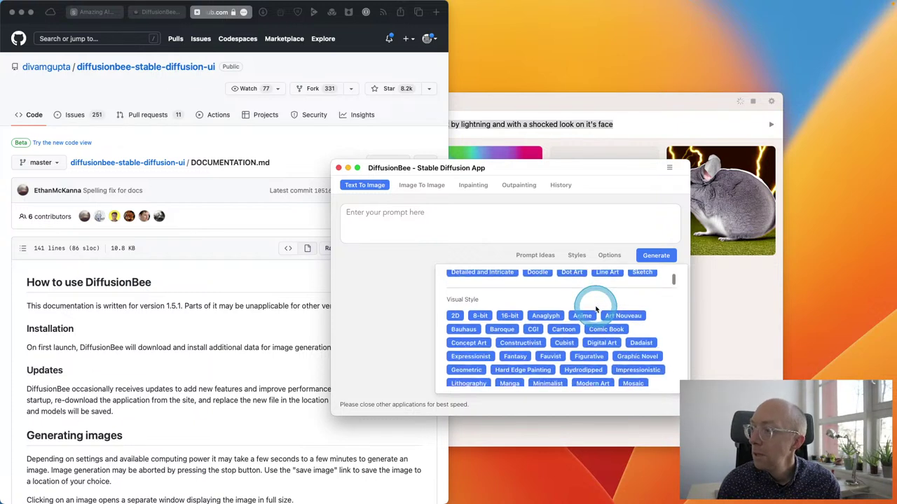
{"action": "scroll", "coordinate": [575, 309], "scroll_direction": "down", "scroll_amount": 1}
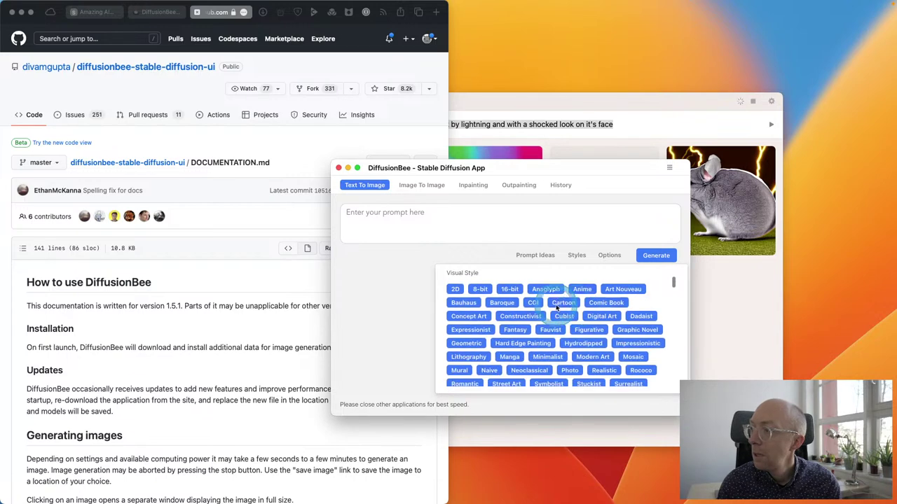
{"action": "scroll", "coordinate": [557, 307], "scroll_direction": "down", "scroll_amount": 10}
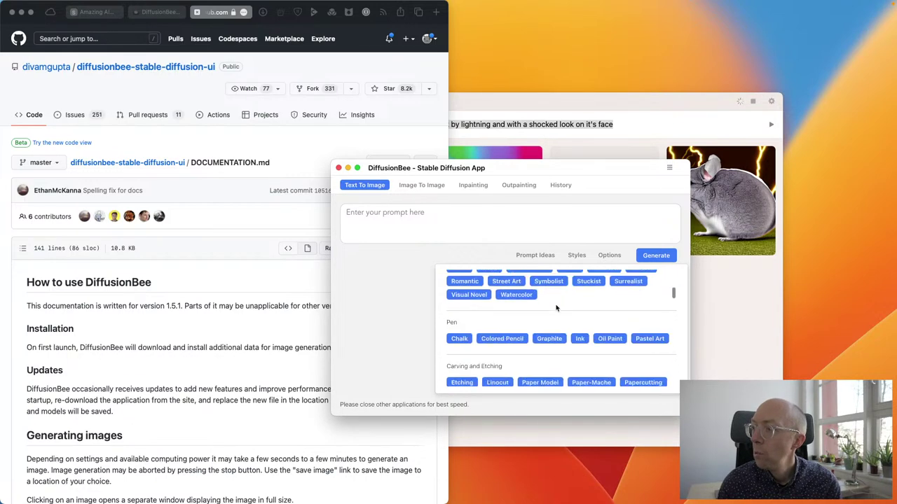
{"action": "scroll", "coordinate": [558, 306], "scroll_direction": "down", "scroll_amount": 3}
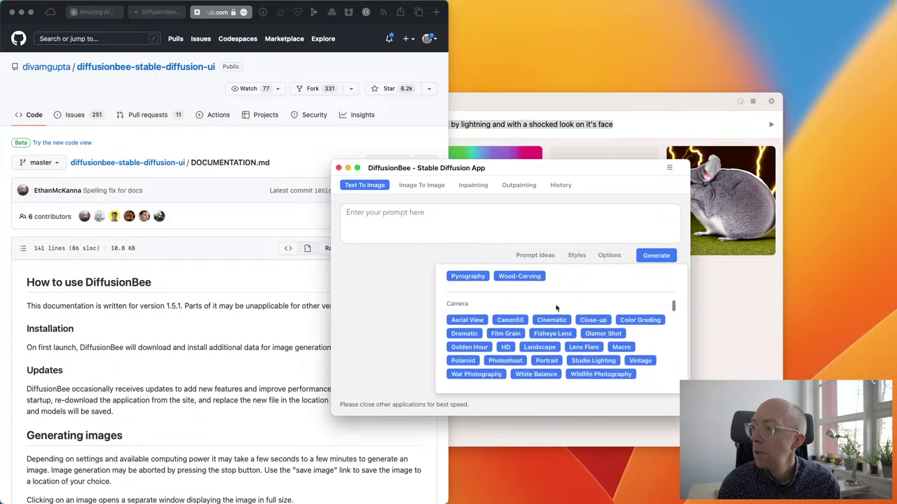
{"action": "scroll", "coordinate": [557, 307], "scroll_direction": "up", "scroll_amount": 15}
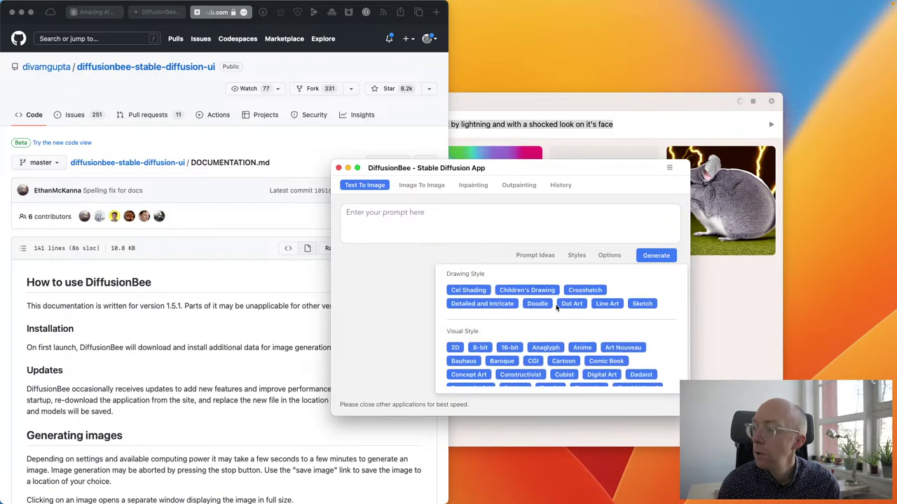
{"action": "scroll", "coordinate": [557, 307], "scroll_direction": "down", "scroll_amount": 1}
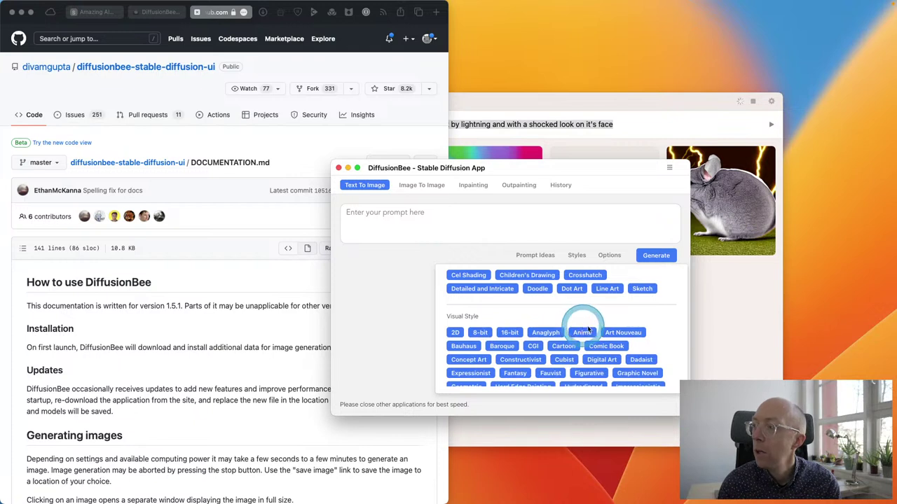
{"action": "left_click", "coordinate": [396, 231]}
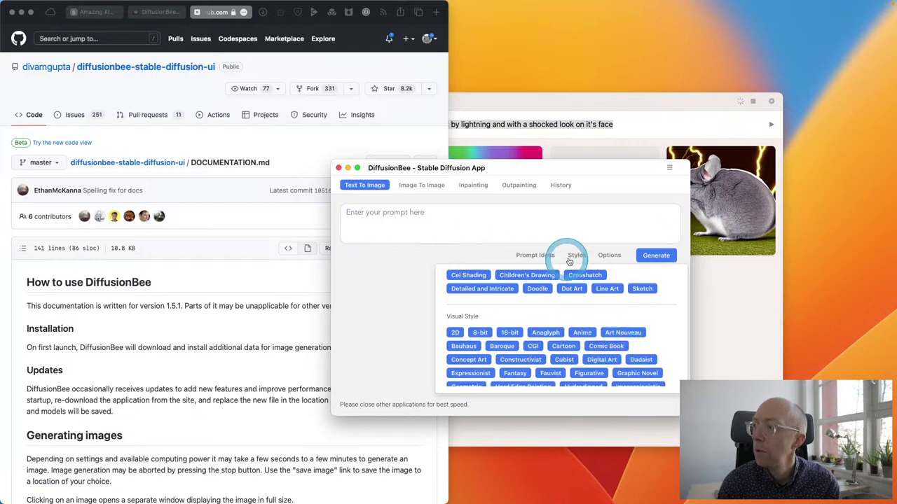
{"action": "left_click", "coordinate": [608, 256]}
{"action": "scroll", "coordinate": [596, 277], "scroll_direction": "down", "scroll_amount": 5}
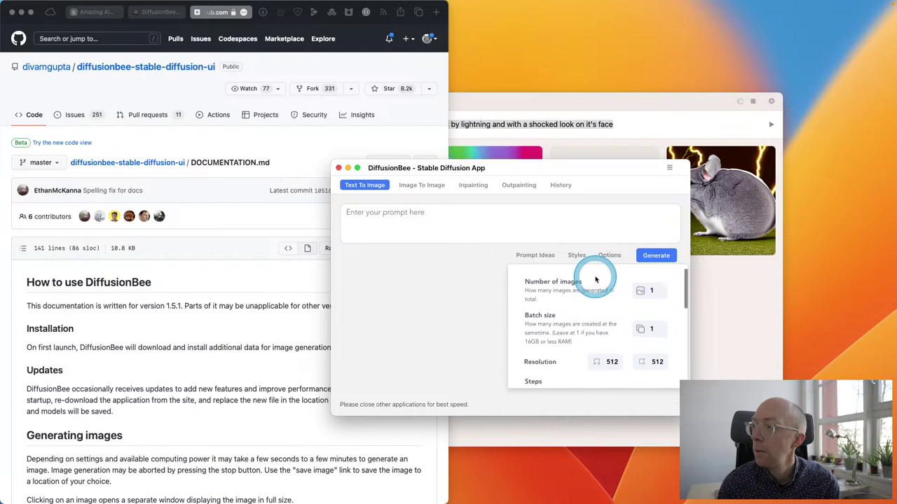
Bring Amazing AI to the front, check the chinchilla images, and stop the remaining generation.
{"action": "left_click", "coordinate": [571, 104]}
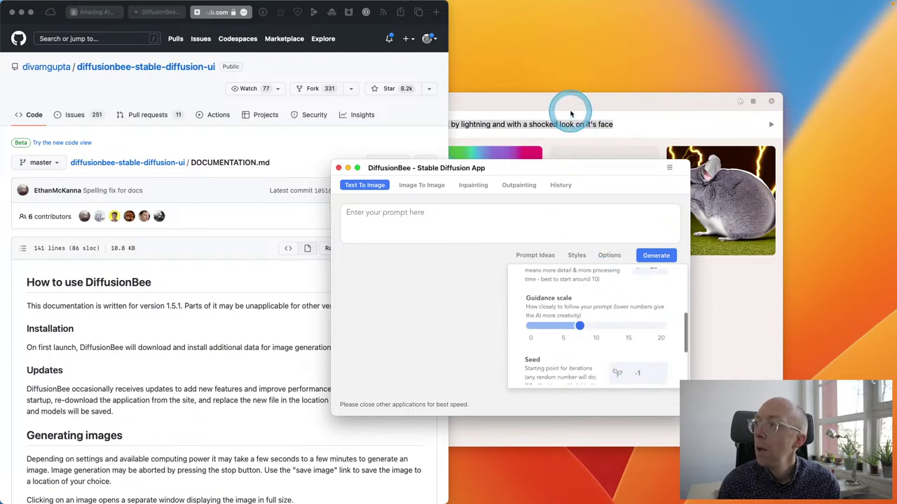
{"action": "left_click", "coordinate": [452, 256]}
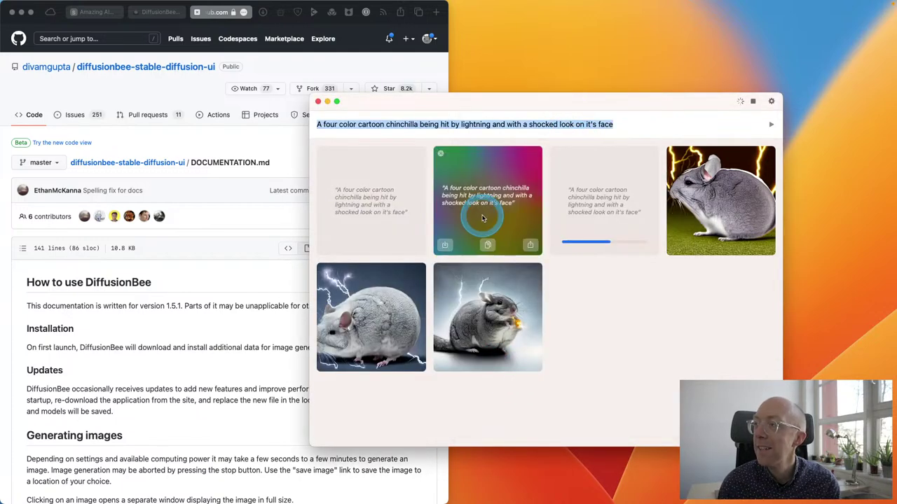
{"action": "left_click", "coordinate": [512, 166]}
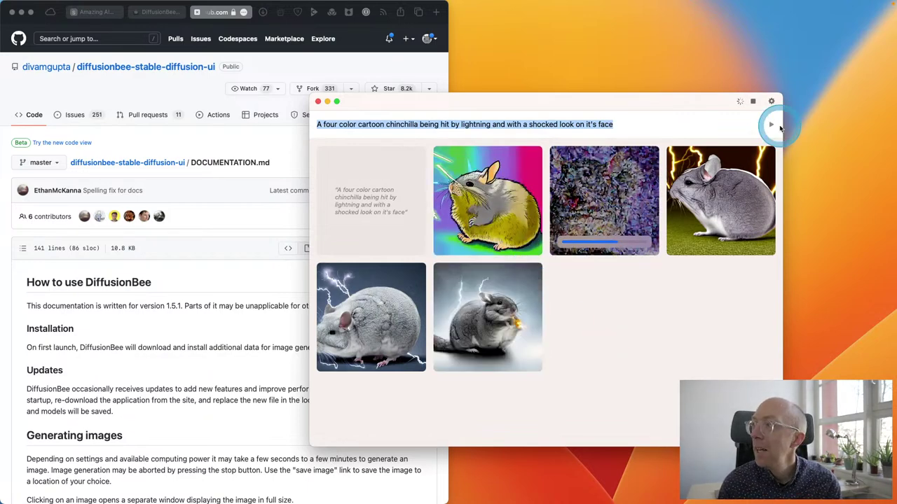
{"action": "left_click", "coordinate": [752, 103]}
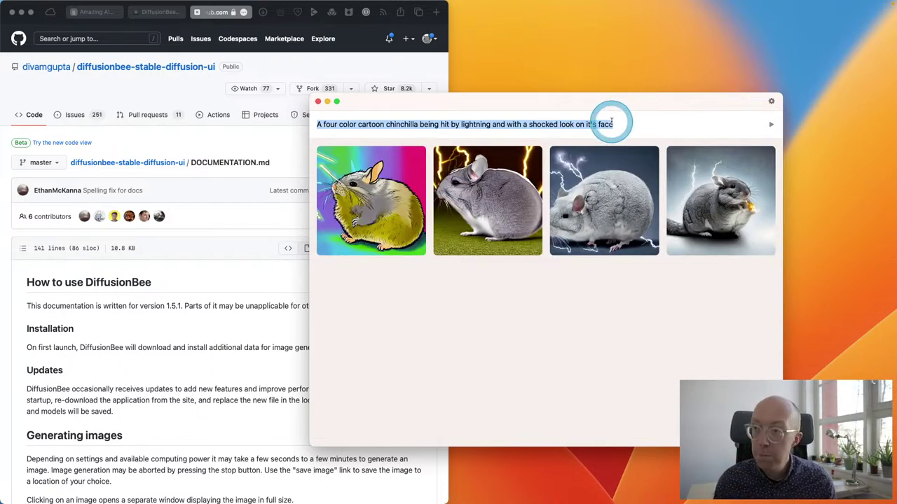
Copy the full chinchilla prompt from Amazing AI and close its window.
{"action": "left_click", "coordinate": [576, 124]}
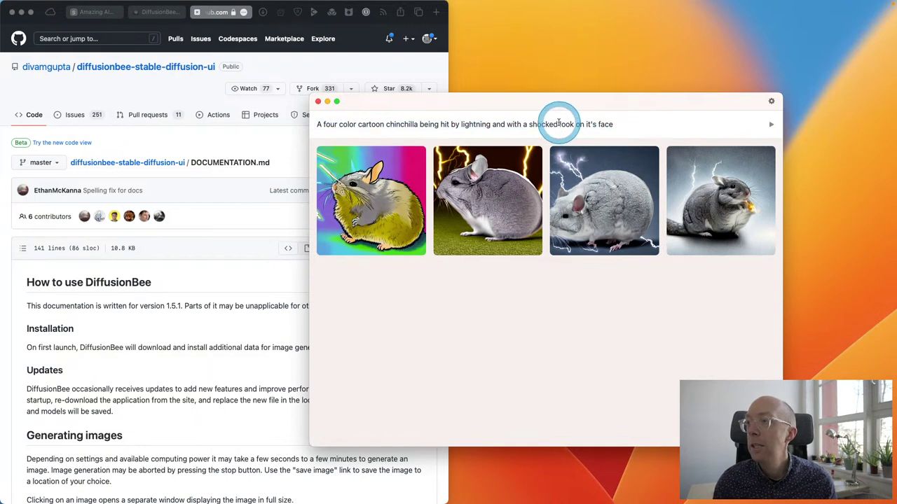
{"action": "triple_click", "coordinate": [558, 124]}
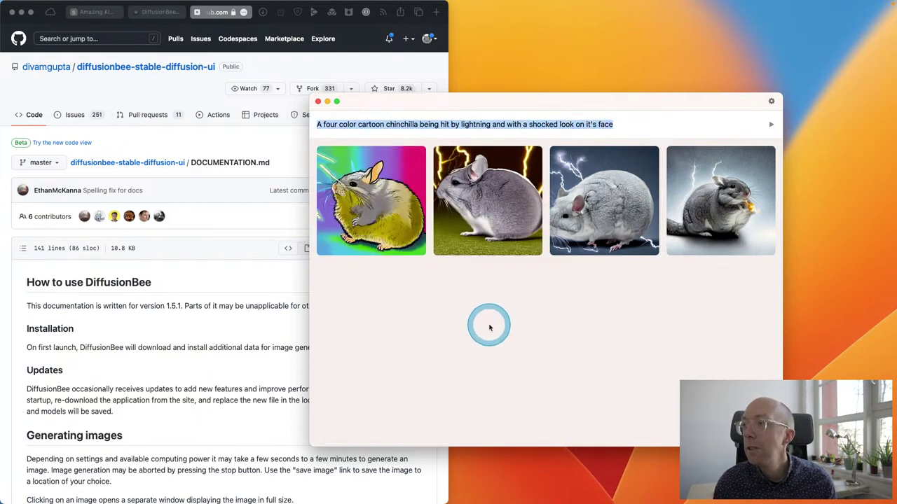
{"action": "triple_click", "coordinate": [569, 126]}
{"action": "key", "text": "super+c"}
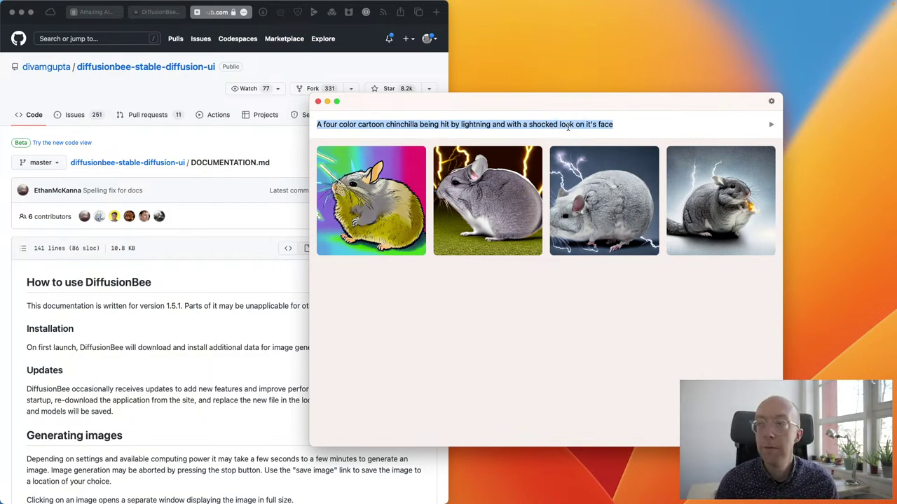
{"action": "key", "text": "super+w"}
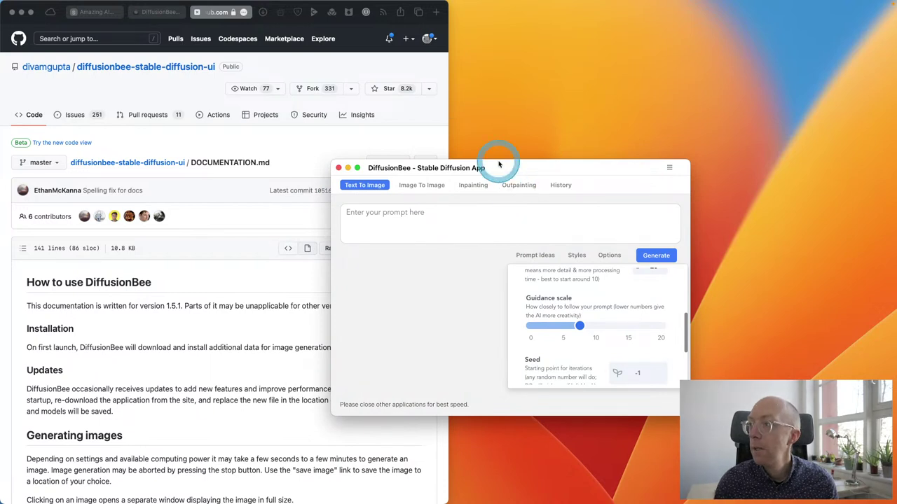
Move and enlarge the DiffusionBee window, and set the number of images to 4 in the generation options.
{"action": "left_click_drag", "start_coordinate": [499, 163], "coordinate": [482, 84]}
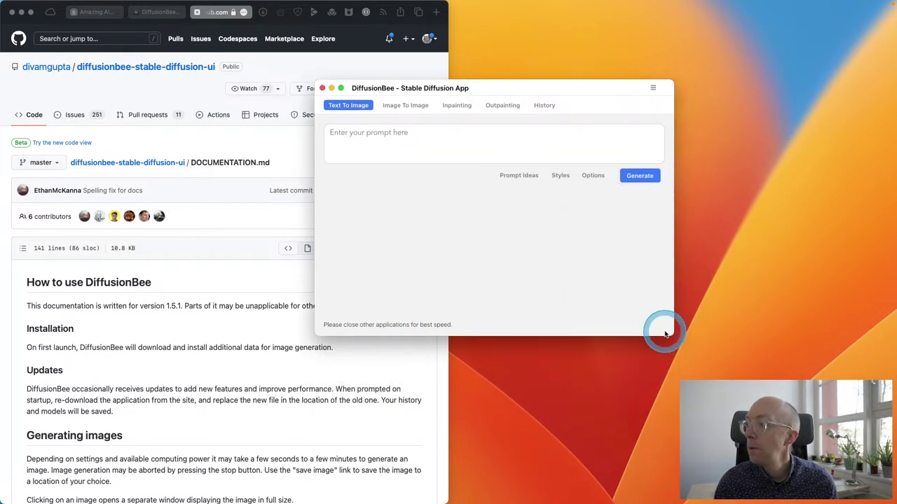
{"action": "left_click_drag", "start_coordinate": [669, 334], "coordinate": [730, 403]}
{"action": "left_click", "coordinate": [649, 176]}
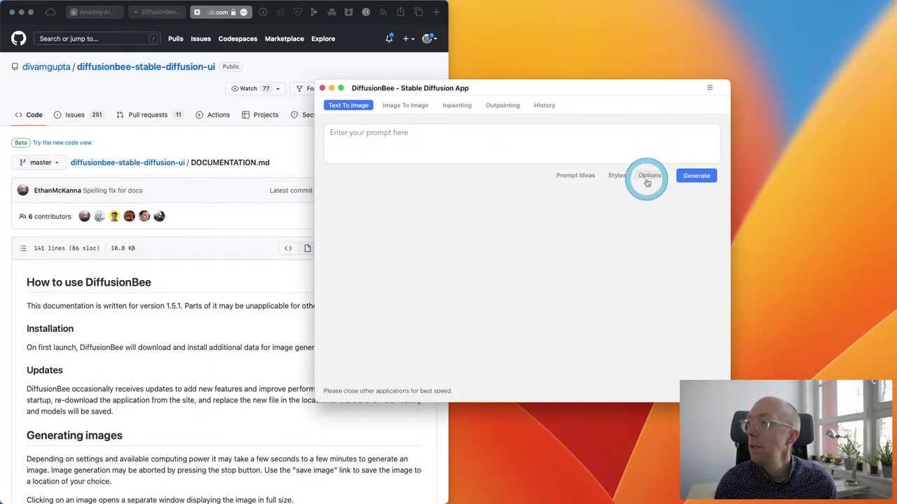
{"action": "scroll", "coordinate": [661, 248], "scroll_direction": "up", "scroll_amount": 5}
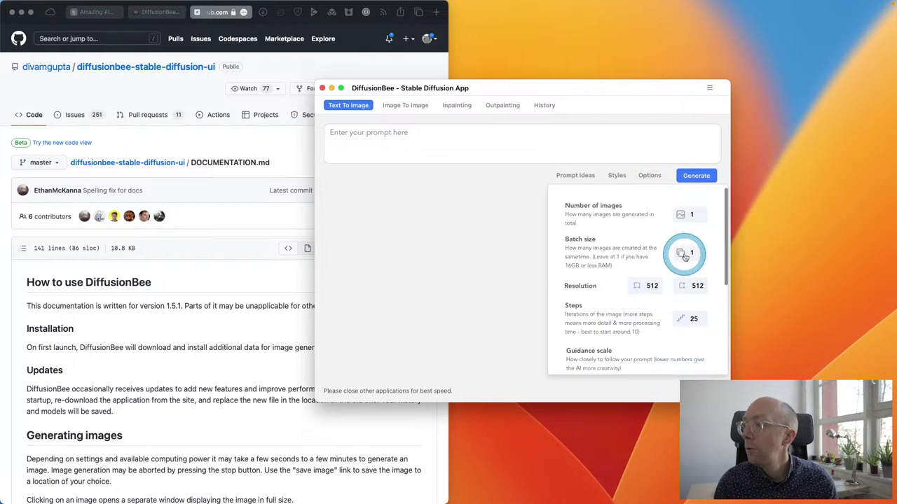
{"action": "left_click", "coordinate": [696, 217]}
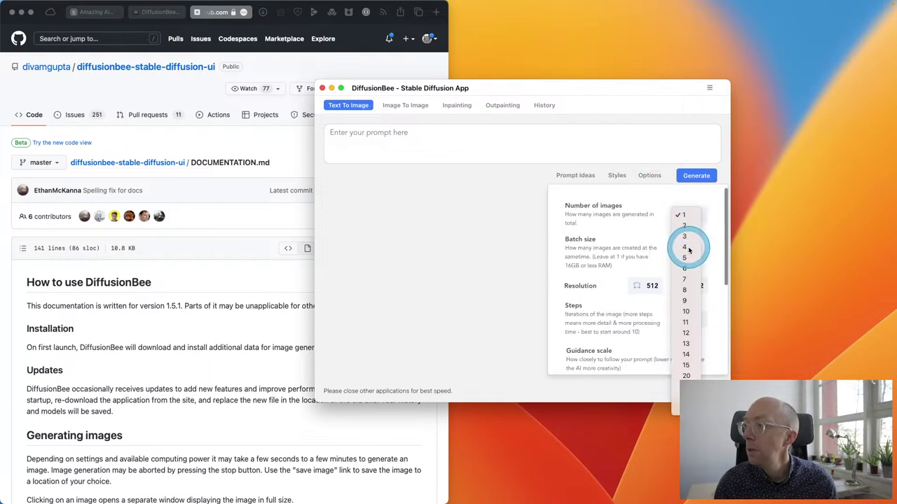
{"action": "left_click", "coordinate": [689, 247]}
{"action": "left_click", "coordinate": [765, 237]}
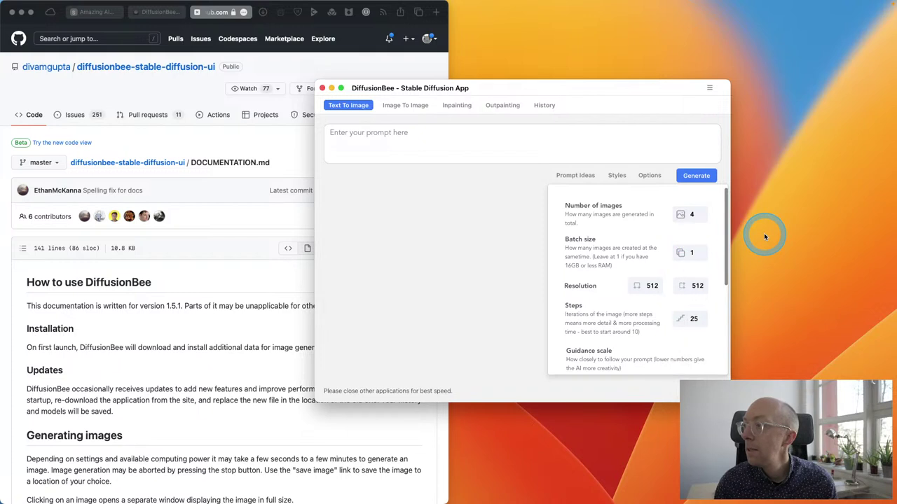
Paste the copied chinchilla prompt into the text-to-image prompt and generate the images.
{"action": "left_click", "coordinate": [654, 244]}
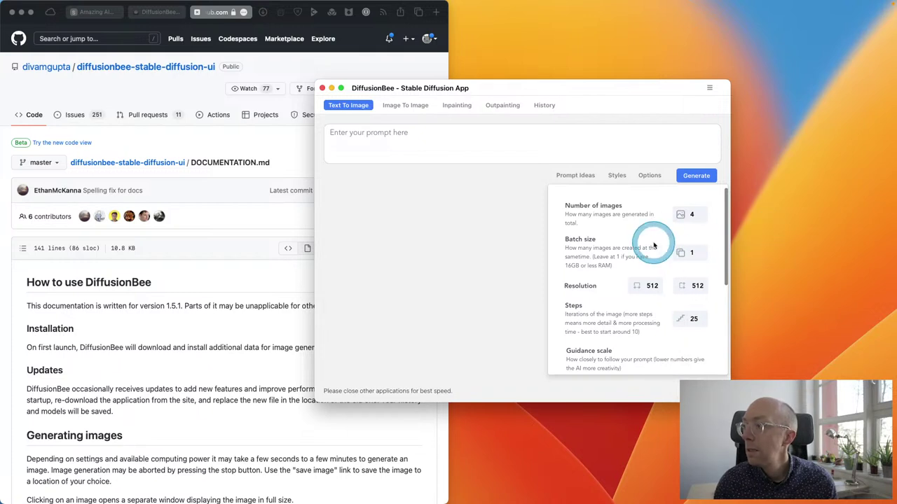
{"action": "scroll", "coordinate": [653, 244], "scroll_direction": "down", "scroll_amount": 2}
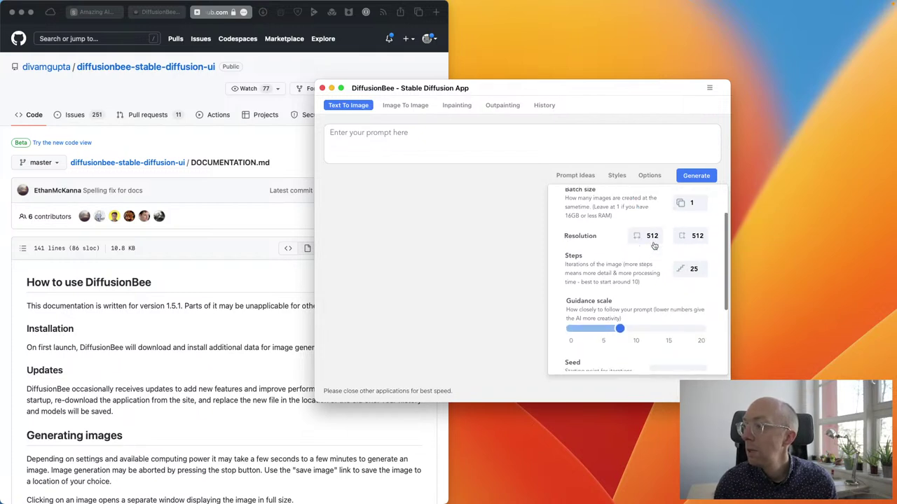
{"action": "scroll", "coordinate": [654, 245], "scroll_direction": "down", "scroll_amount": 2}
{"action": "scroll", "coordinate": [653, 245], "scroll_direction": "down", "scroll_amount": 3}
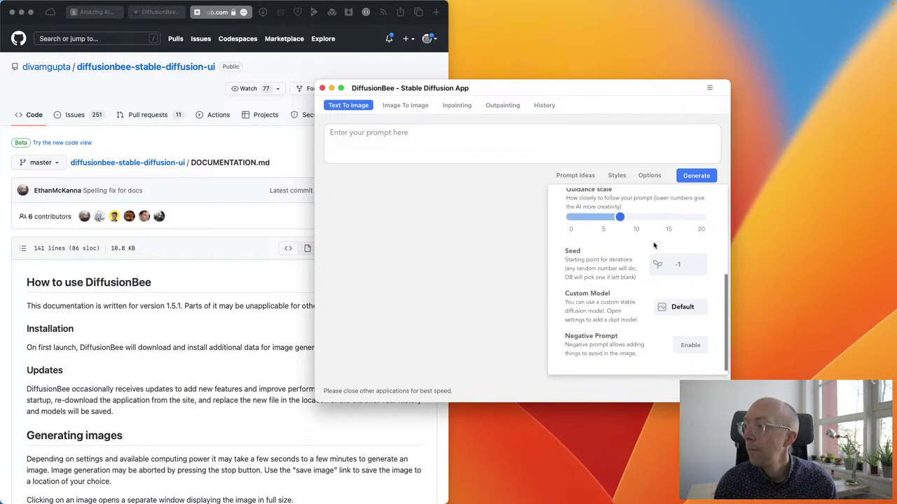
{"action": "scroll", "coordinate": [648, 238], "scroll_direction": "up", "scroll_amount": 6}
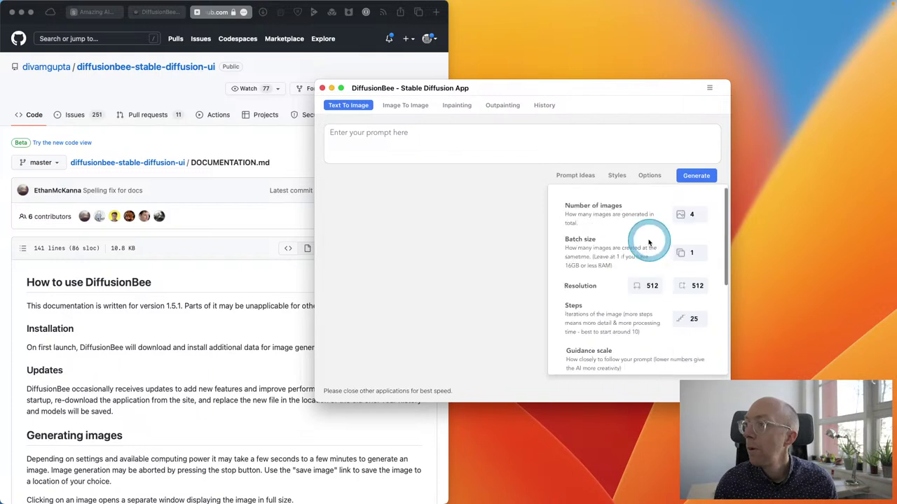
{"action": "left_click", "coordinate": [385, 138]}
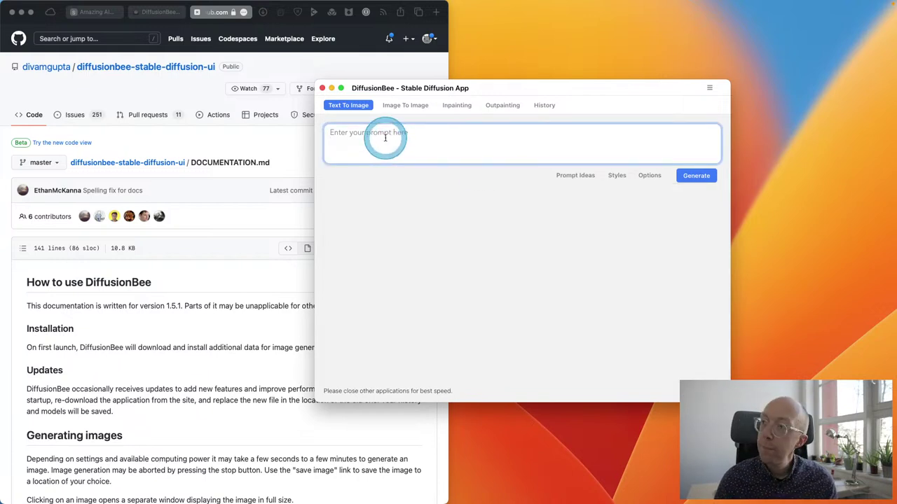
{"action": "key", "text": "super+v"}
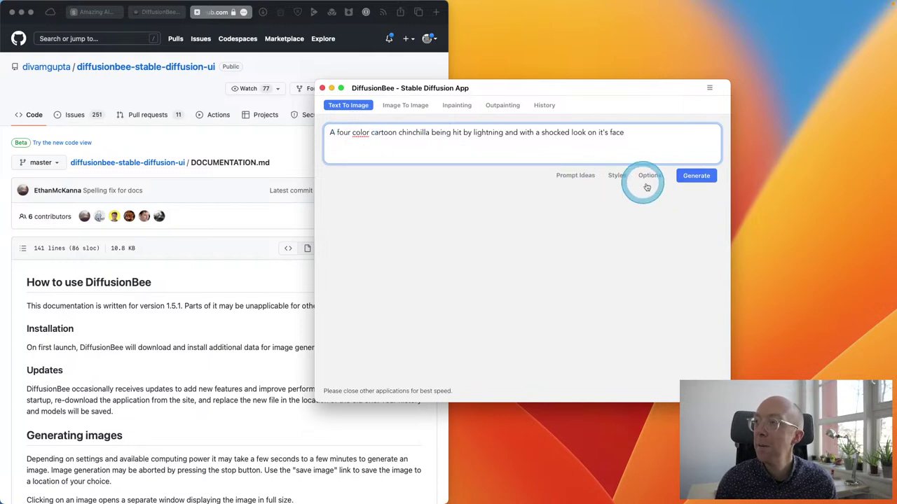
{"action": "left_click", "coordinate": [696, 177]}
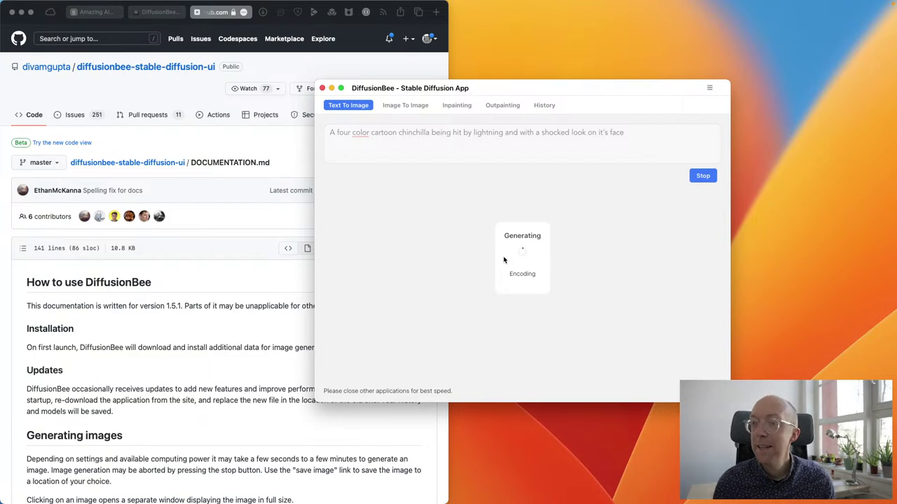
Switch to Activity Monitor, check the Backblaze backup status, and select the diffusionbee_backend process to inspect its resource use.
{"action": "key", "text": "super+Tab"}
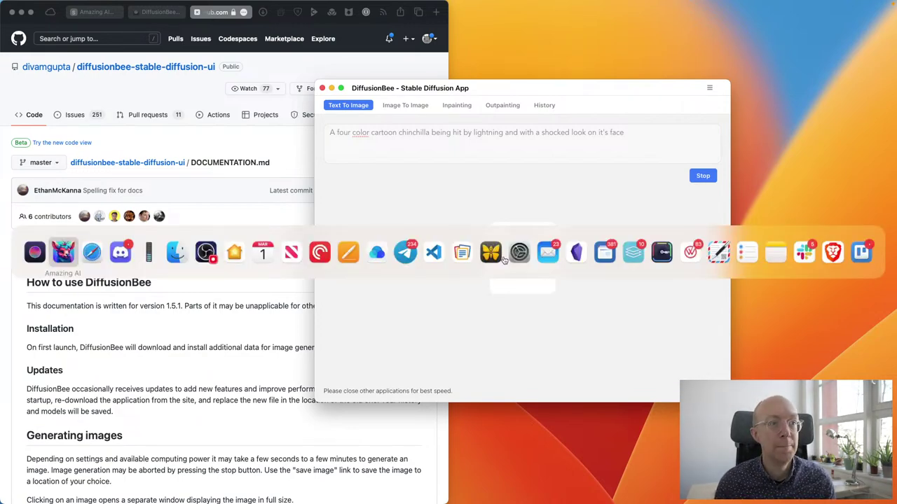
{"action": "key", "text": "super+Tab"}
{"action": "key", "text": "super+Tab"}
{"action": "key", "text": "super+Tab"}
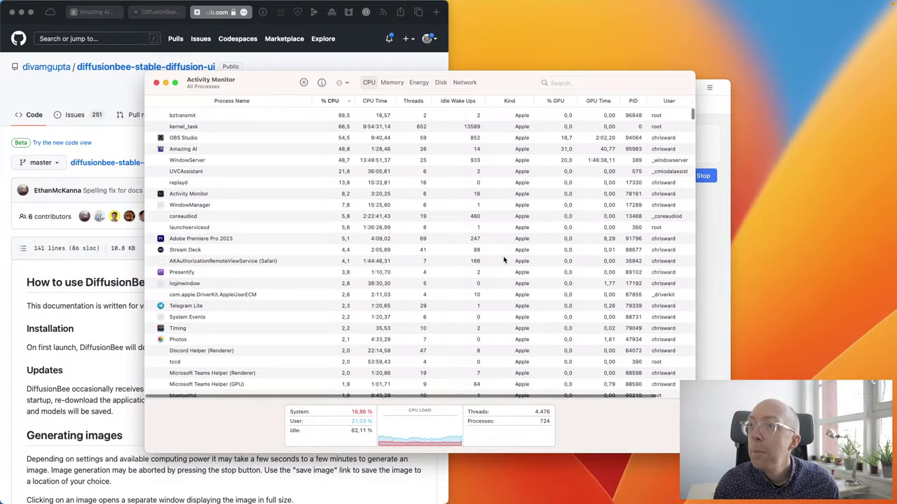
{"action": "left_click", "coordinate": [435, 228]}
{"action": "mouse_move", "coordinate": [791, 4]}
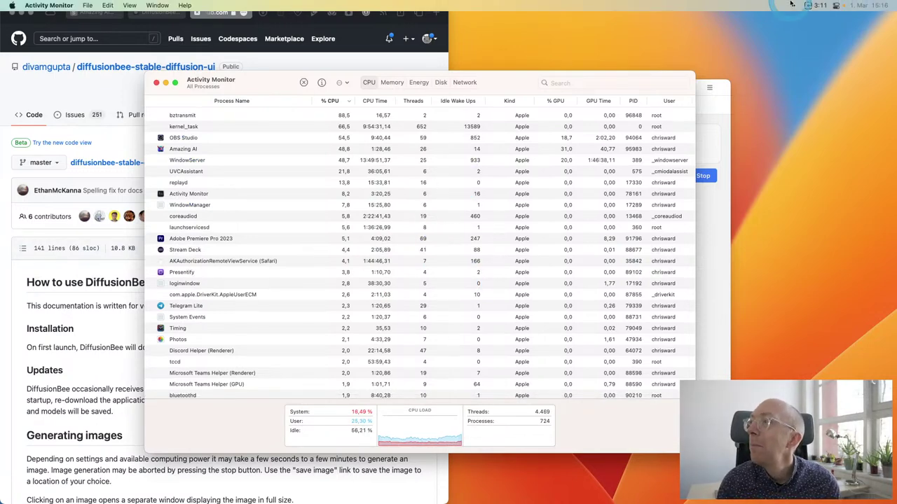
{"action": "left_click", "coordinate": [714, 7]}
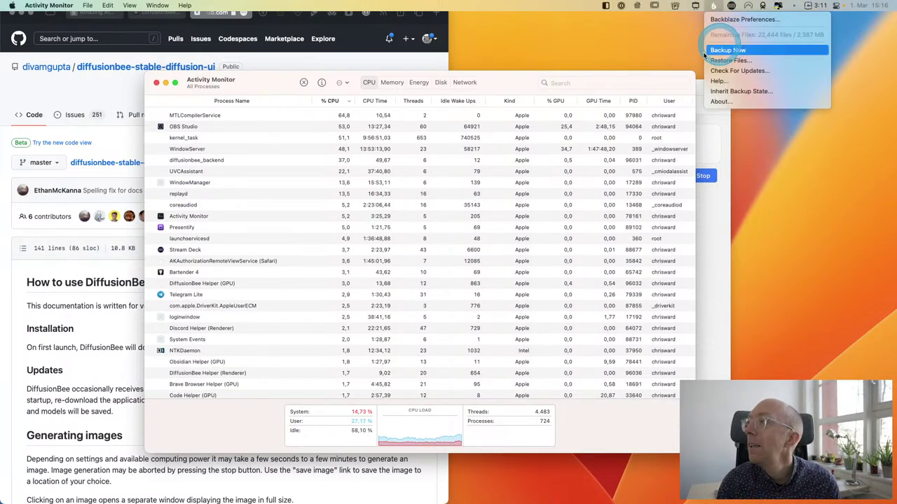
{"action": "left_click", "coordinate": [504, 84]}
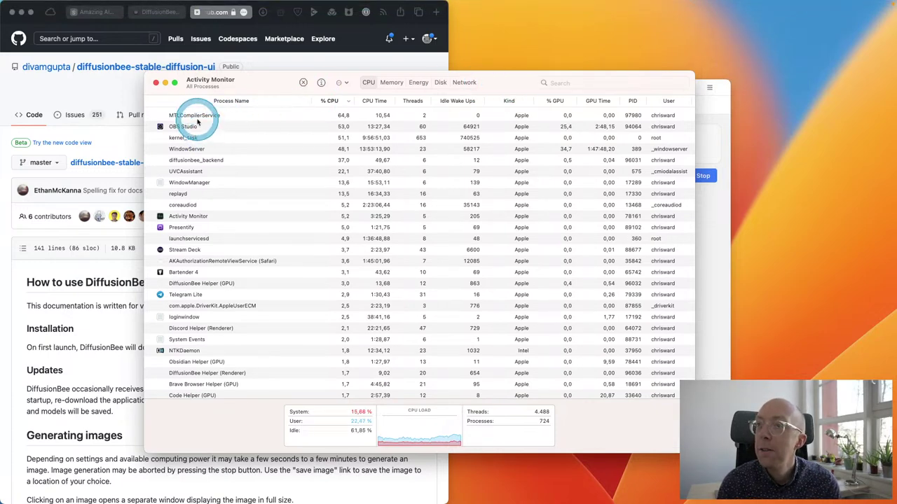
{"action": "left_click", "coordinate": [198, 160]}
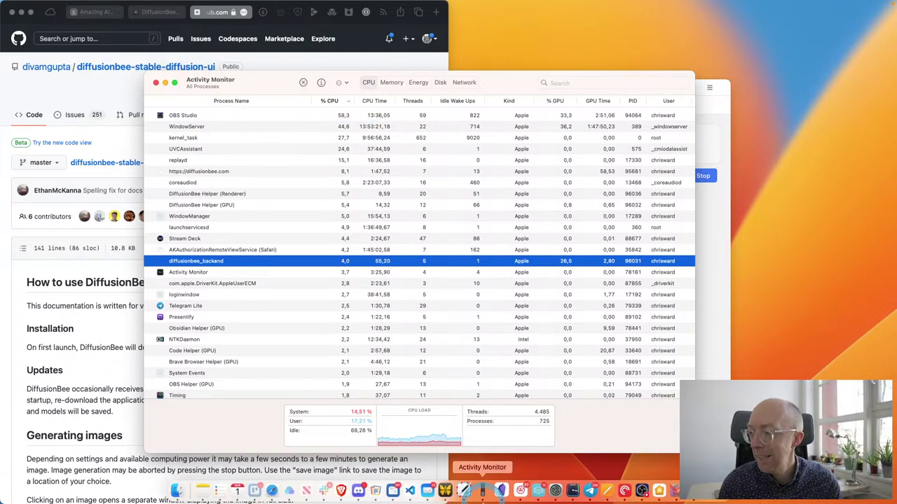
Look through Activity Monitor's monitor and Dock icon display options, and quit the app.
{"action": "left_click", "coordinate": [483, 493]}
{"action": "right_click", "coordinate": [483, 492]}
{"action": "left_click", "coordinate": [533, 411]}
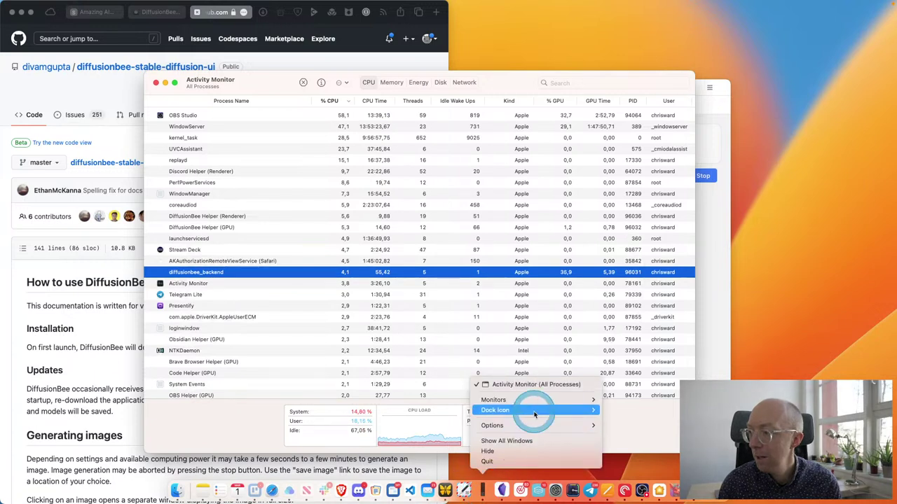
{"action": "left_click", "coordinate": [530, 402]}
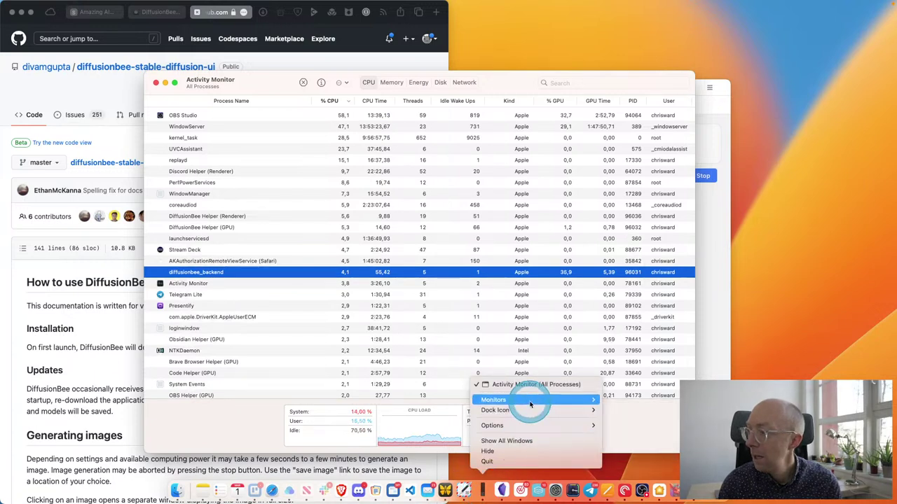
{"action": "left_click", "coordinate": [529, 411]}
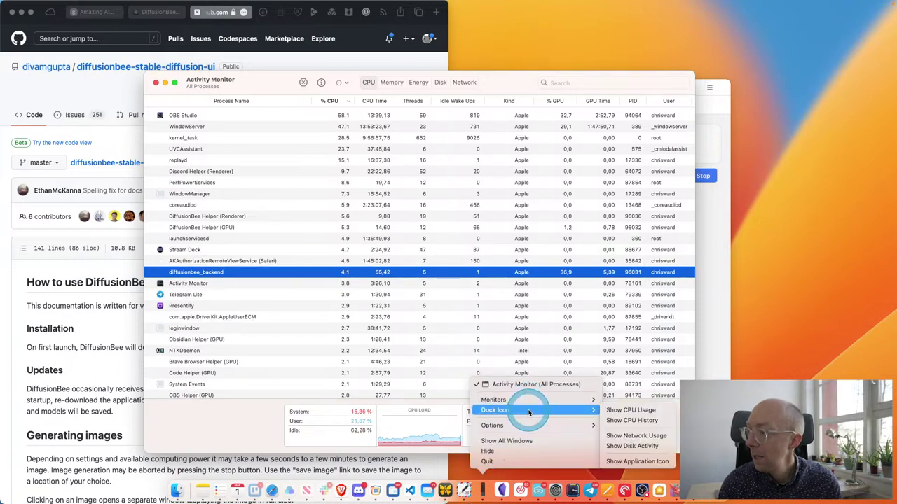
{"action": "left_click", "coordinate": [242, 444]}
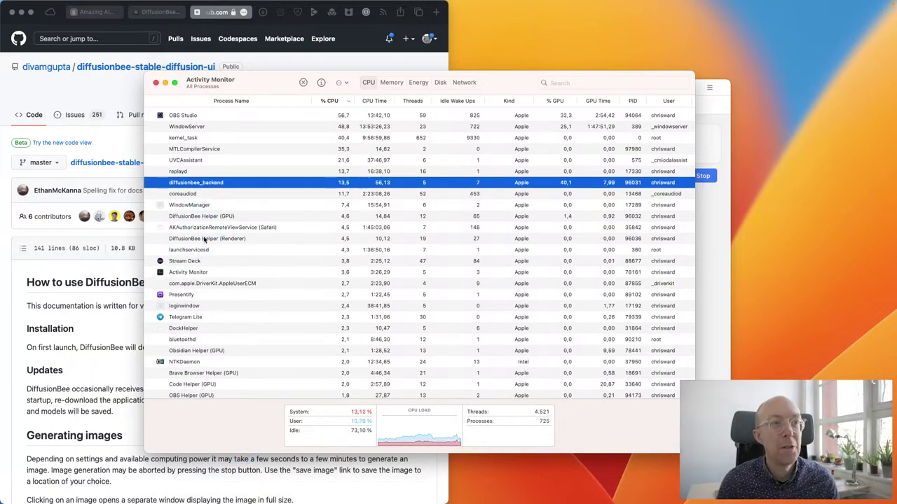
{"action": "key", "text": "super+q"}
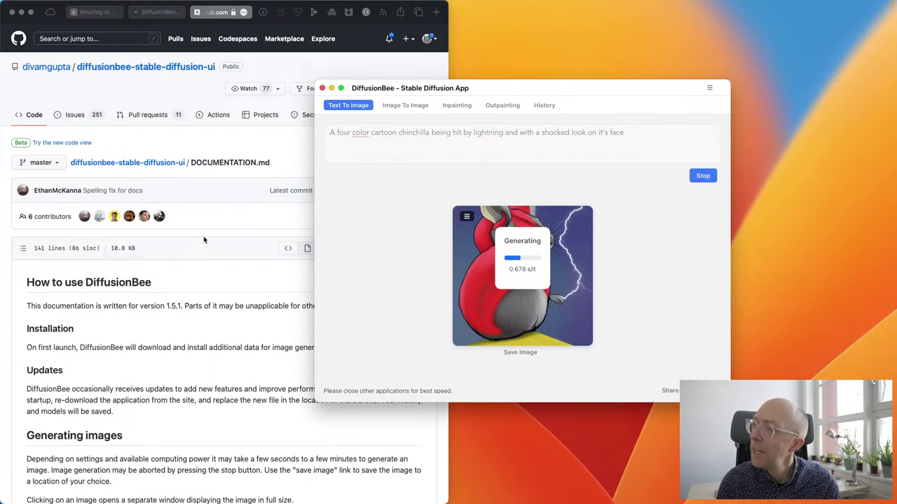
Read the text-to-image section of the DiffusionBee documentation on GitHub, including its options and negative prompt.
{"action": "left_click", "coordinate": [400, 159]}
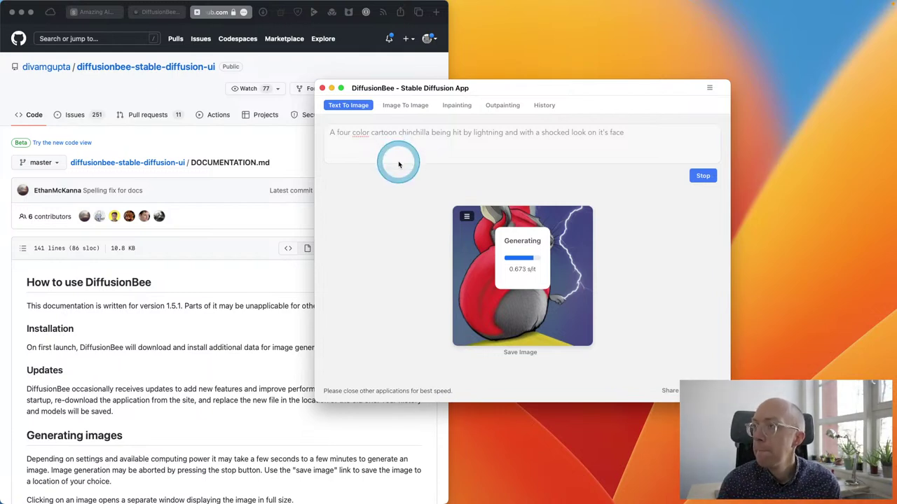
{"action": "left_click", "coordinate": [242, 216]}
{"action": "scroll", "coordinate": [224, 293], "scroll_direction": "down", "scroll_amount": 3}
{"action": "scroll", "coordinate": [224, 293], "scroll_direction": "down", "scroll_amount": 4}
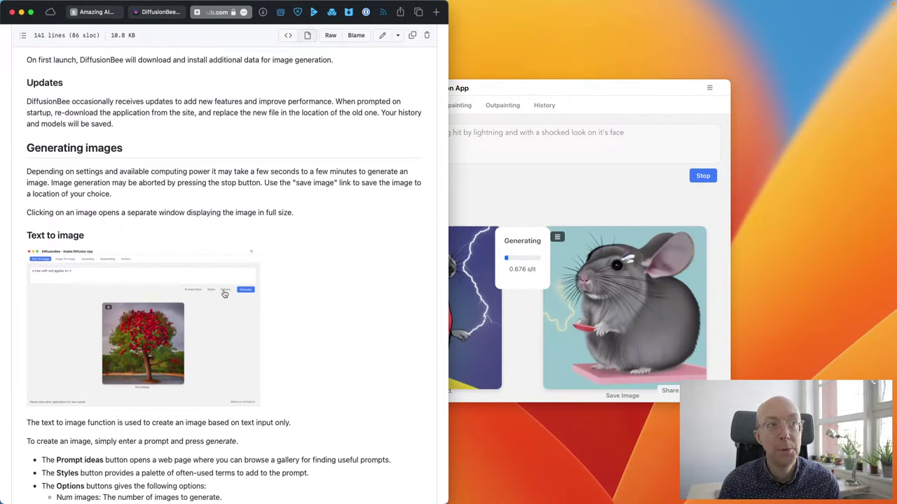
{"action": "scroll", "coordinate": [224, 293], "scroll_direction": "down", "scroll_amount": 4}
{"action": "scroll", "coordinate": [225, 293], "scroll_direction": "down", "scroll_amount": 4}
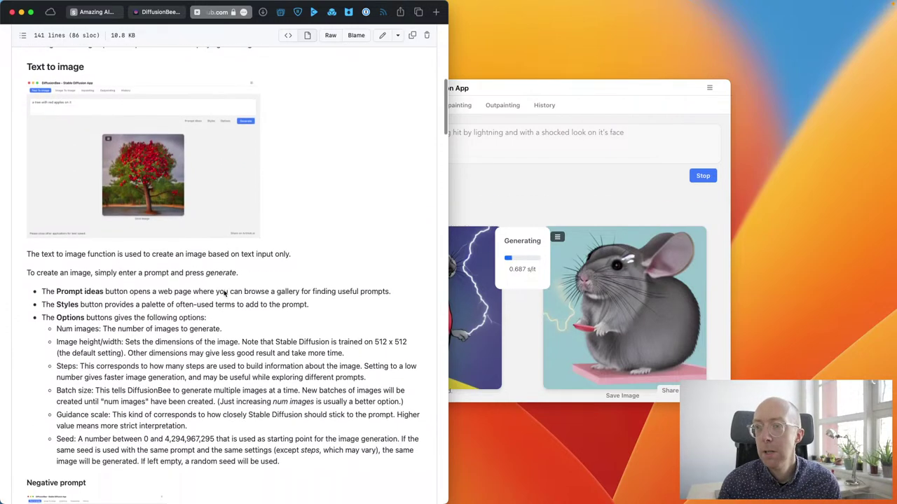
{"action": "scroll", "coordinate": [224, 294], "scroll_direction": "down", "scroll_amount": 8}
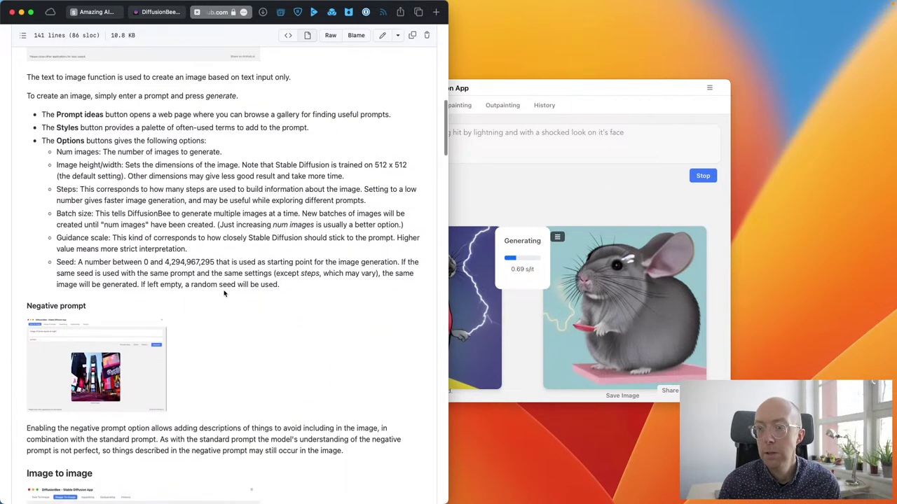
{"action": "scroll", "coordinate": [224, 294], "scroll_direction": "up", "scroll_amount": 5}
{"action": "scroll", "coordinate": [225, 293], "scroll_direction": "up", "scroll_amount": 4}
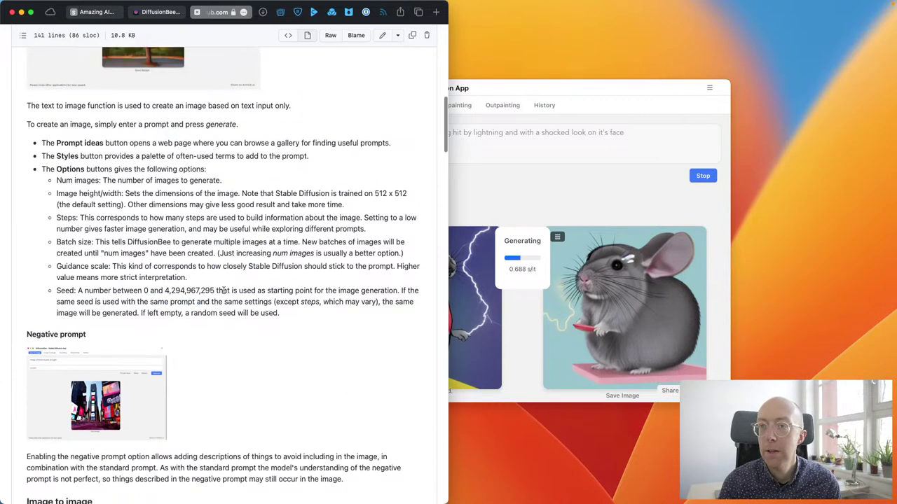
Return to DiffusionBee and examine the generated chinchilla images.
{"action": "left_click", "coordinate": [591, 184]}
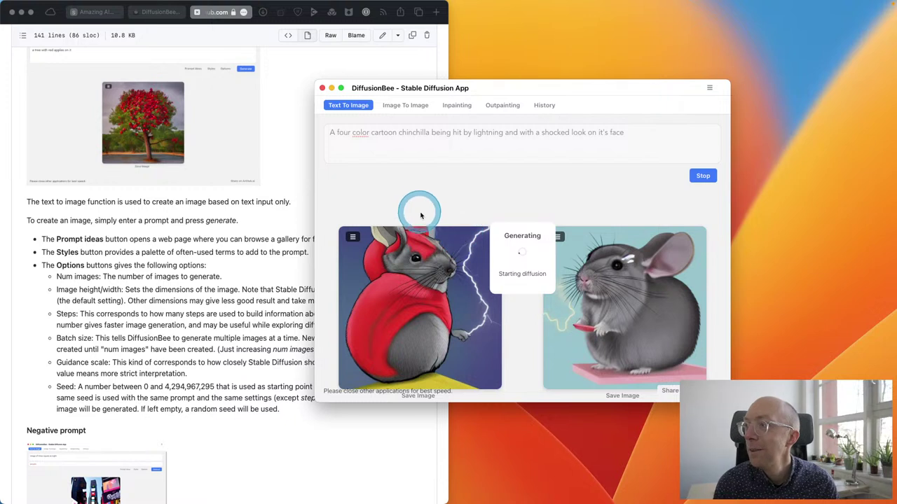
{"action": "scroll", "coordinate": [421, 221], "scroll_direction": "down", "scroll_amount": 5}
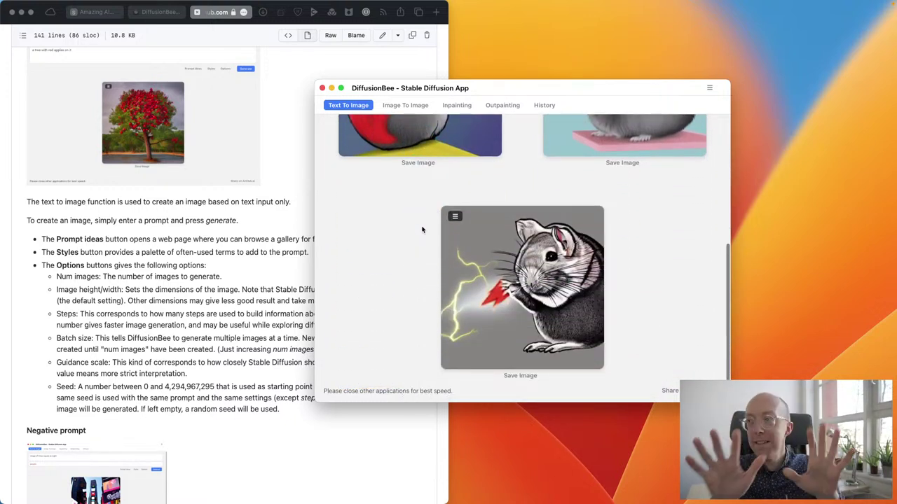
{"action": "left_click", "coordinate": [419, 238]}
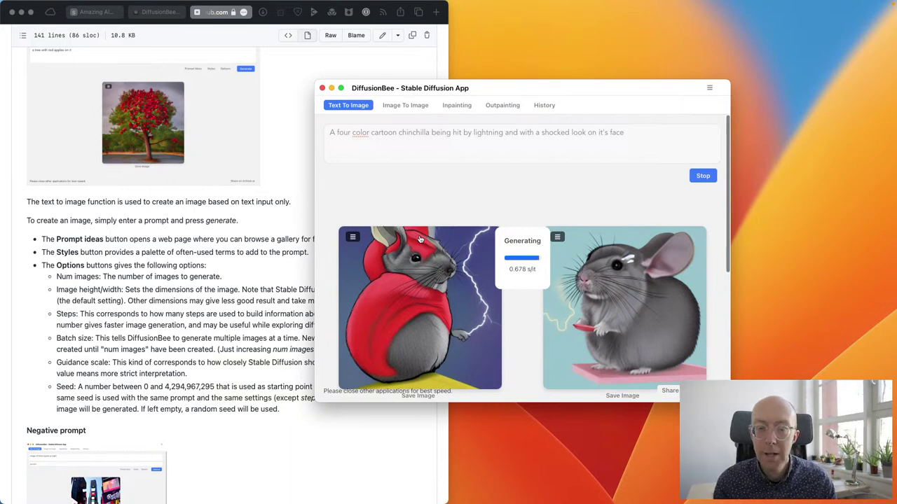
{"action": "left_click", "coordinate": [438, 279]}
{"action": "scroll", "coordinate": [441, 283], "scroll_direction": "down", "scroll_amount": 2}
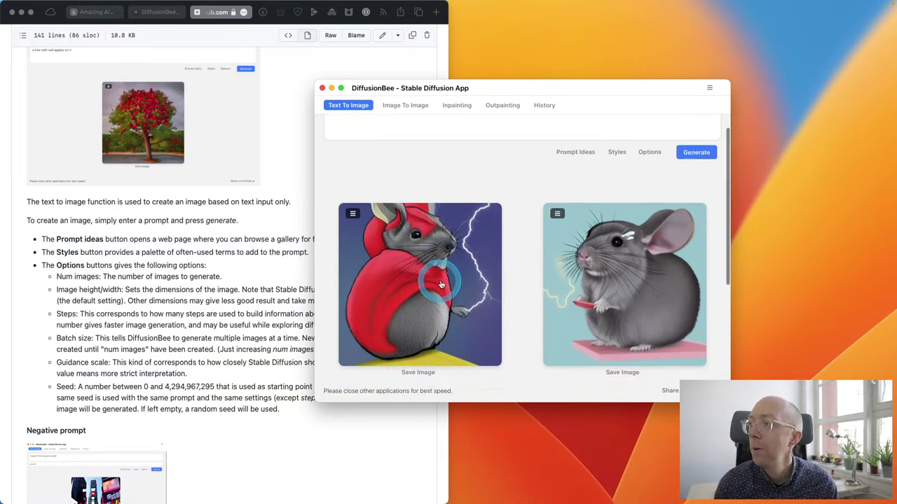
{"action": "scroll", "coordinate": [441, 283], "scroll_direction": "down", "scroll_amount": 5}
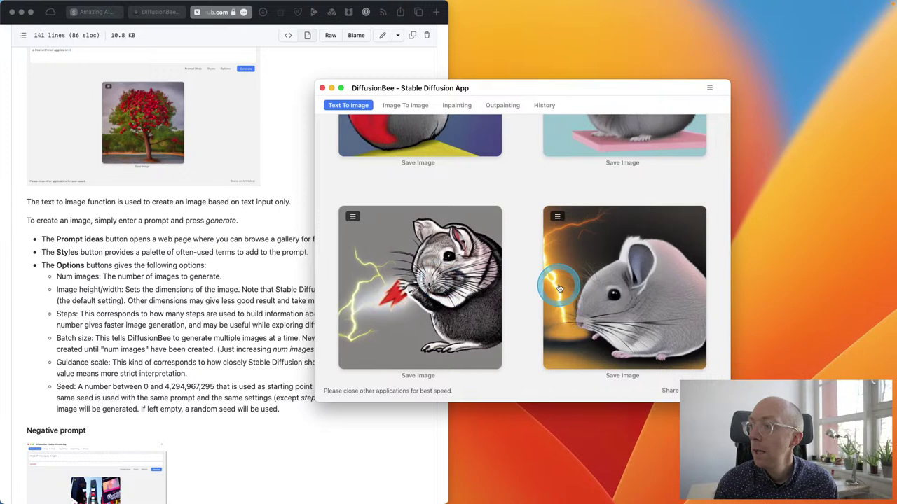
{"action": "scroll", "coordinate": [560, 288], "scroll_direction": "up", "scroll_amount": 8}
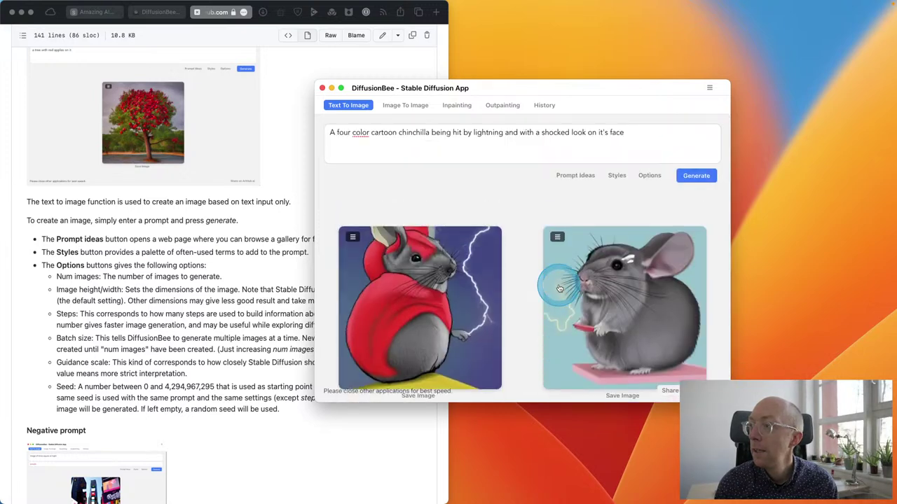
Check the drawing and visual styles on offer, and replace "four color" in the prompt with "line art".
{"action": "left_click", "coordinate": [616, 176]}
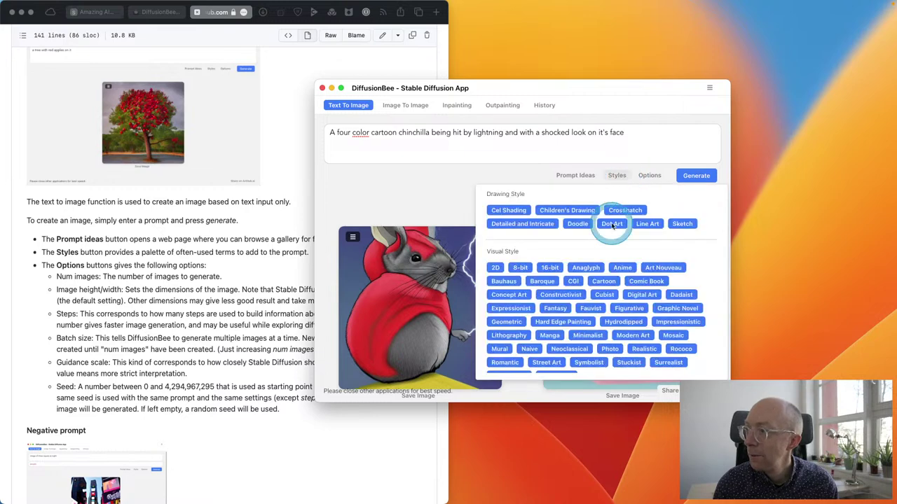
{"action": "left_click", "coordinate": [588, 267]}
{"action": "left_click", "coordinate": [451, 189]}
{"action": "left_click", "coordinate": [369, 132]}
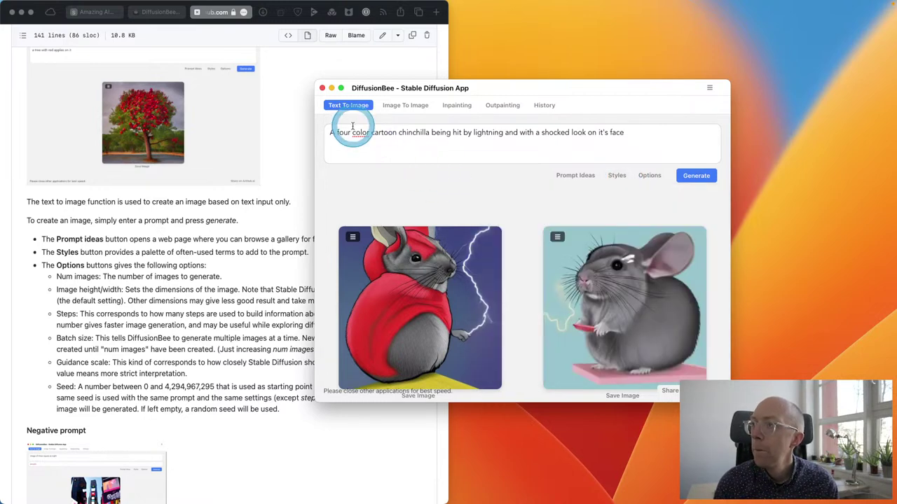
{"action": "left_click_drag", "start_coordinate": [370, 132], "coordinate": [339, 134]}
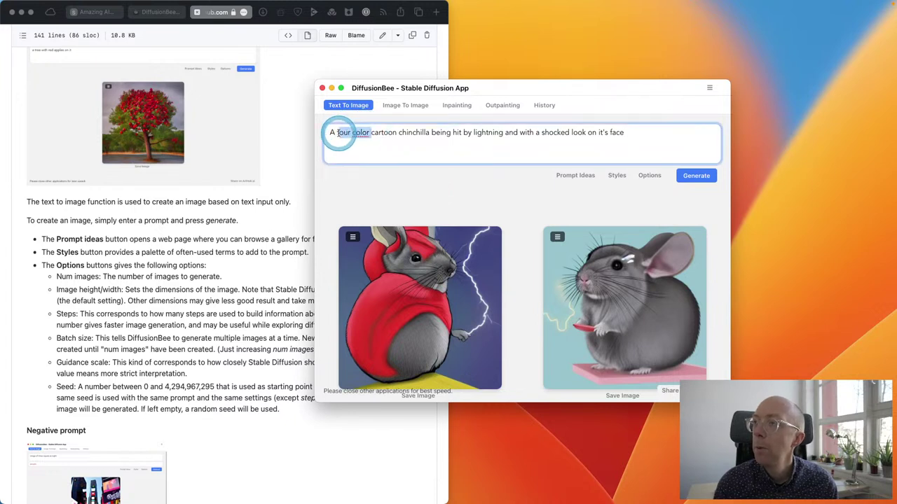
{"action": "type", "text": "line ar"}
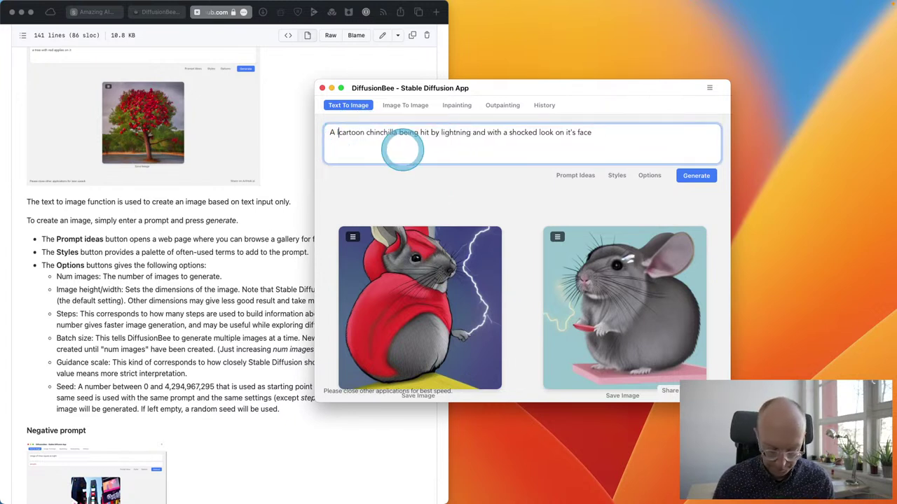
{"action": "type", "text": "t"}
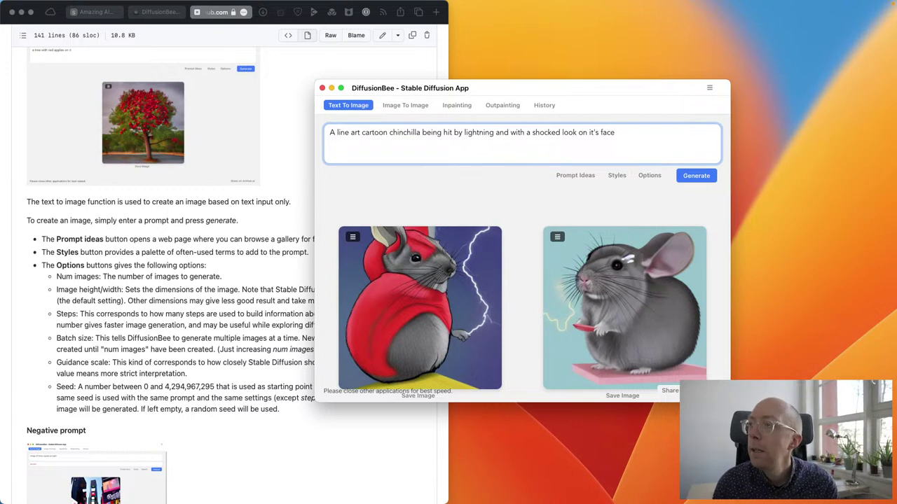
Delete the word "and" between "lightning" and "with" in the prompt.
{"action": "left_click", "coordinate": [433, 141]}
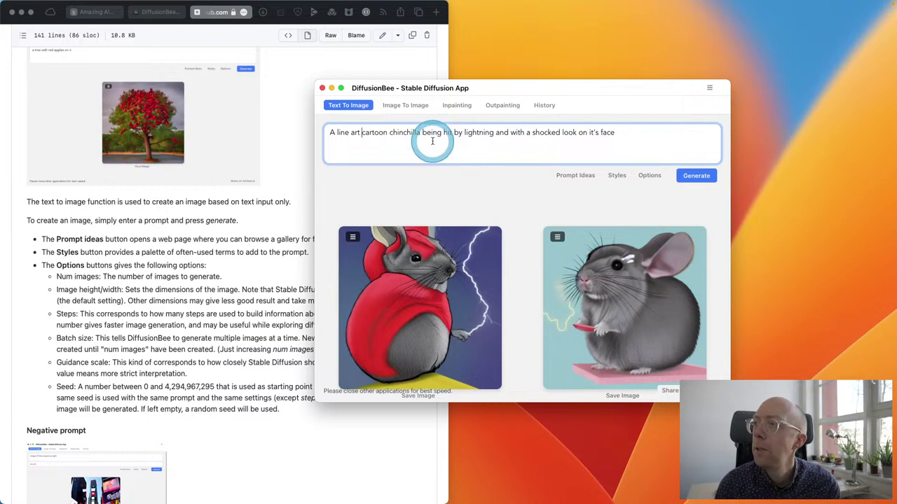
{"action": "double_click", "coordinate": [503, 134]}
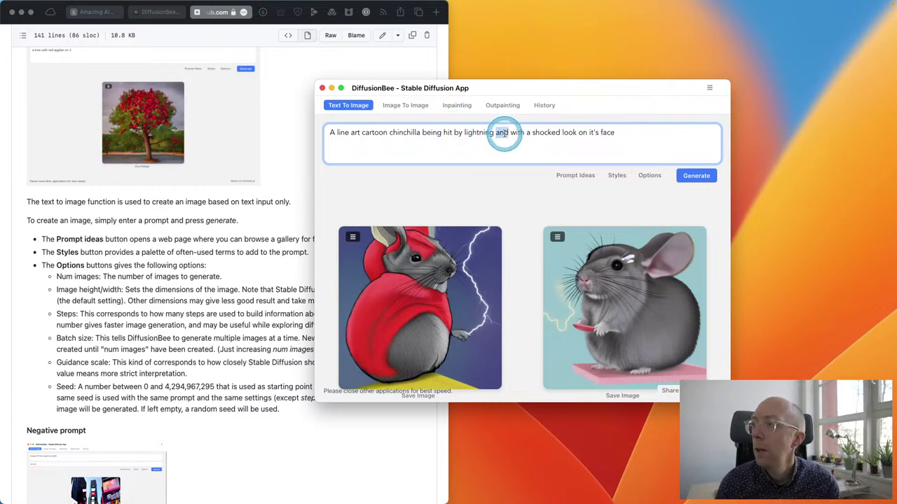
{"action": "key", "text": "BackSpace"}
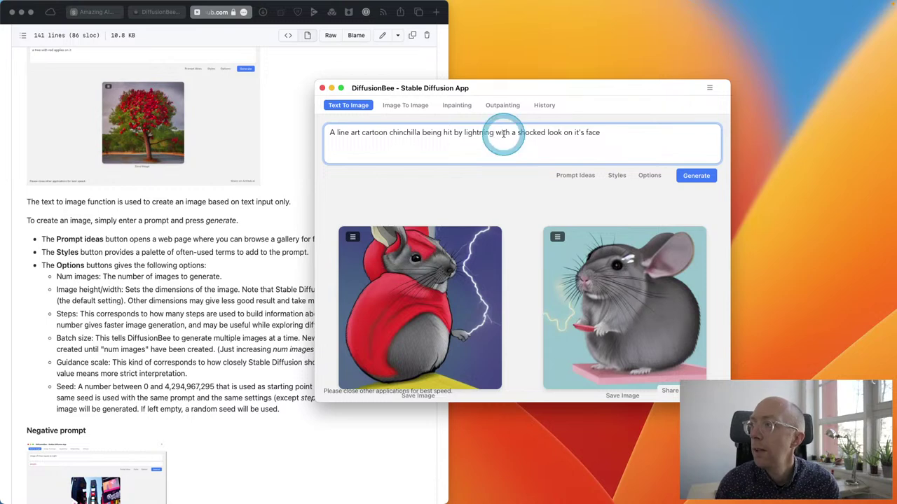
Look through the style palette and add the Portrait camera style to the prompt.
{"action": "left_click", "coordinate": [613, 175]}
{"action": "scroll", "coordinate": [547, 252], "scroll_direction": "down", "scroll_amount": 5}
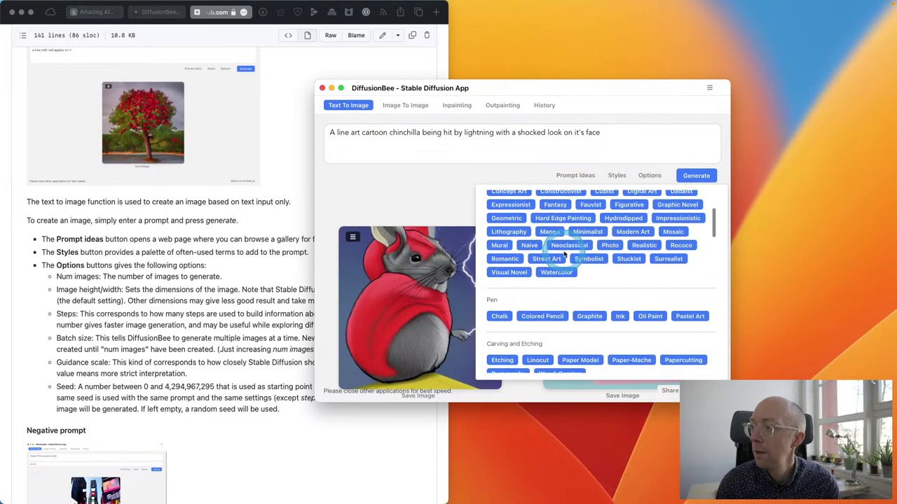
{"action": "scroll", "coordinate": [565, 256], "scroll_direction": "down", "scroll_amount": 10}
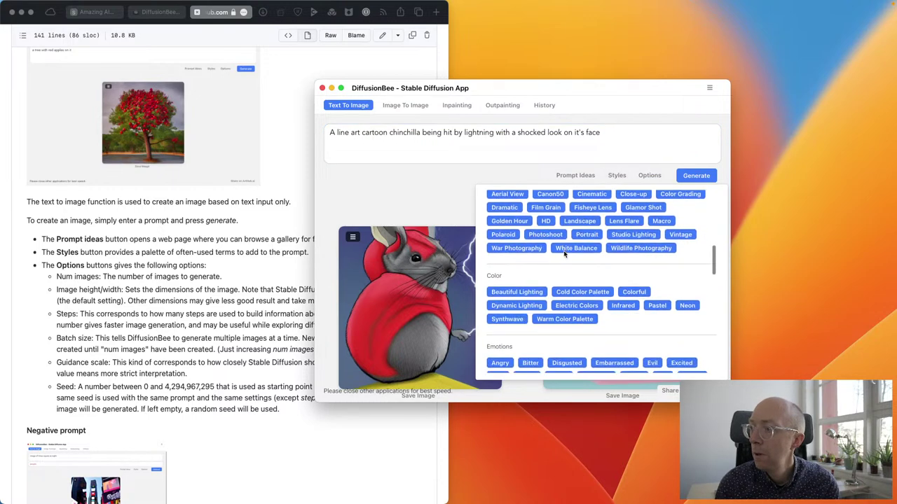
{"action": "scroll", "coordinate": [565, 254], "scroll_direction": "up", "scroll_amount": 3}
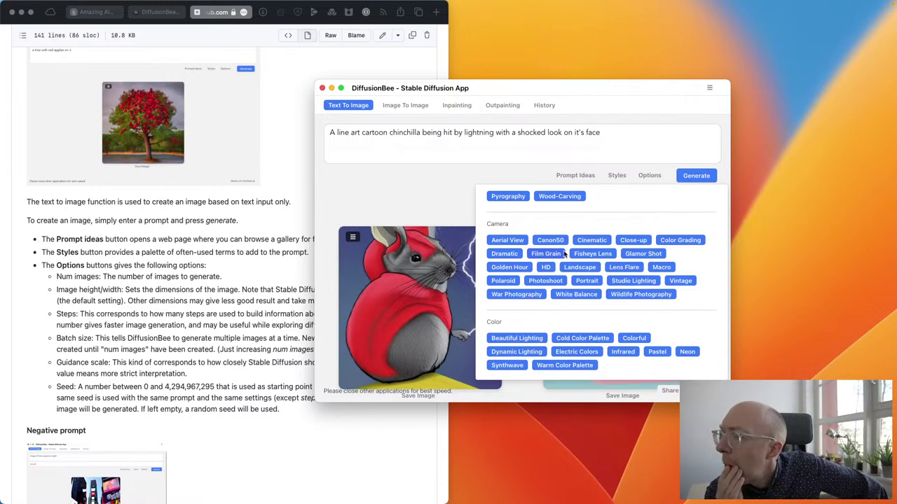
{"action": "left_click", "coordinate": [588, 281]}
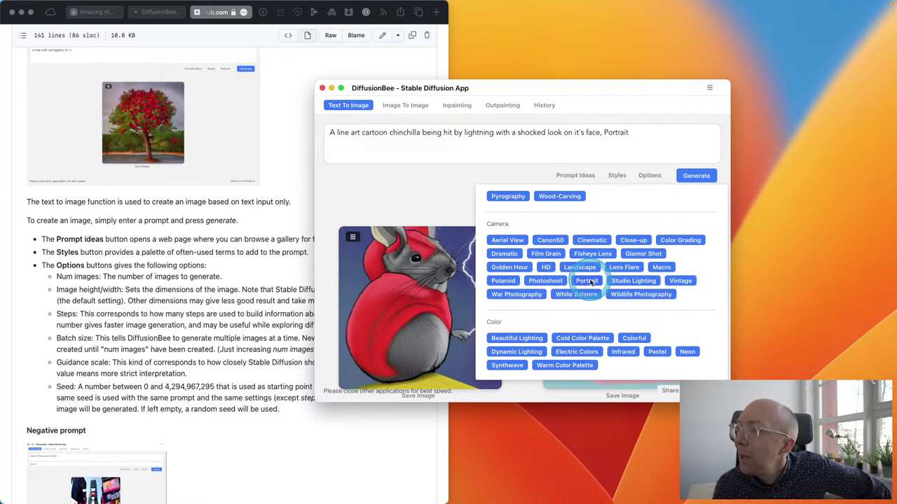
Browse the remaining style groups, from Color and Emotions through artist styles to CGI Software and CGI Rendering, and close the palette.
{"action": "scroll", "coordinate": [578, 328], "scroll_direction": "down", "scroll_amount": 2}
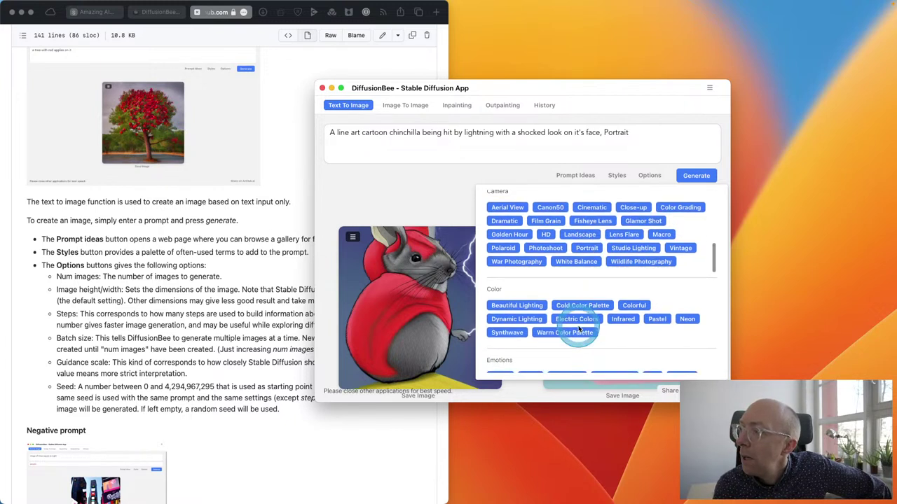
{"action": "scroll", "coordinate": [579, 330], "scroll_direction": "down", "scroll_amount": 5}
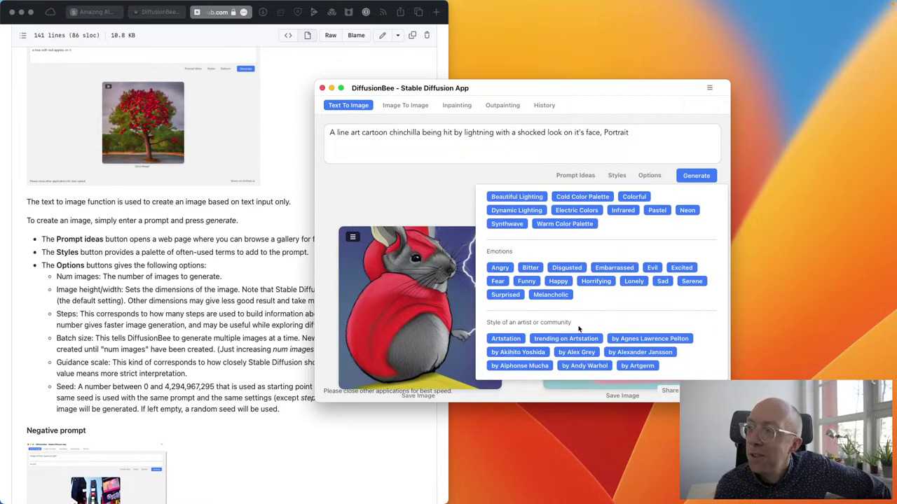
{"action": "left_click", "coordinate": [576, 329]}
{"action": "scroll", "coordinate": [576, 329], "scroll_direction": "down", "scroll_amount": 10}
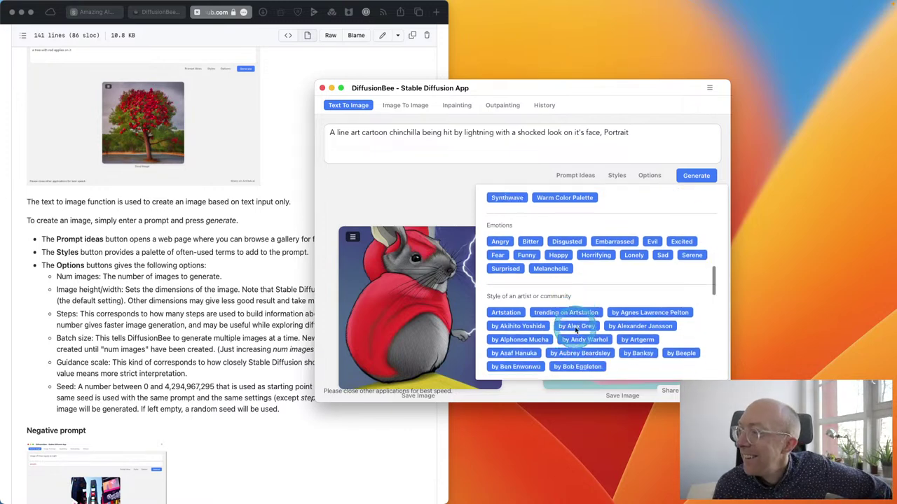
{"action": "scroll", "coordinate": [576, 329], "scroll_direction": "down", "scroll_amount": 8}
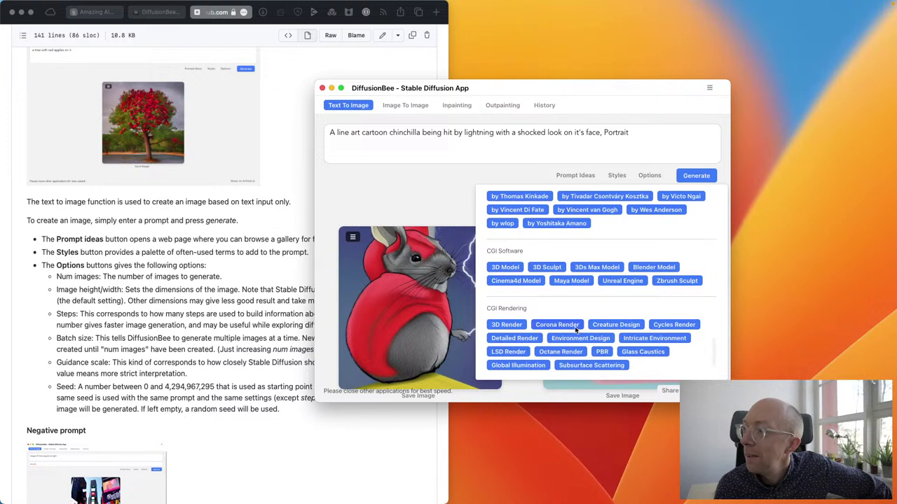
{"action": "scroll", "coordinate": [576, 328], "scroll_direction": "down", "scroll_amount": 2}
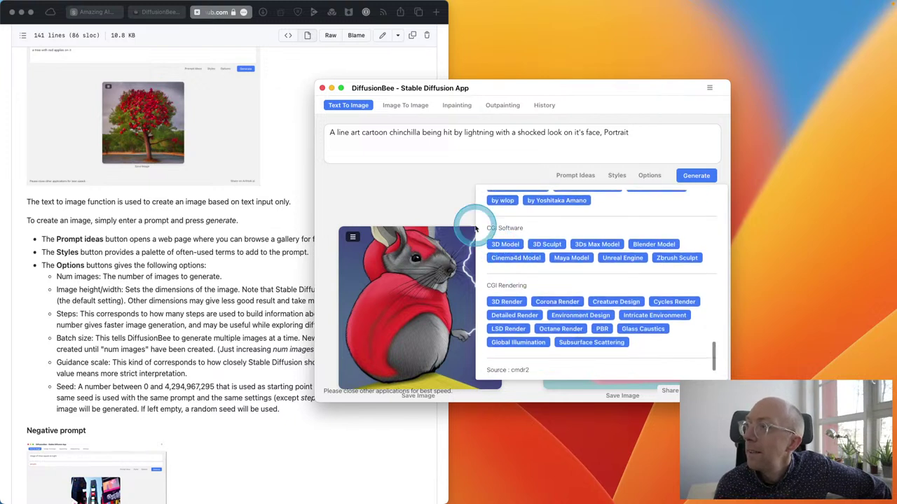
{"action": "left_click", "coordinate": [449, 202]}
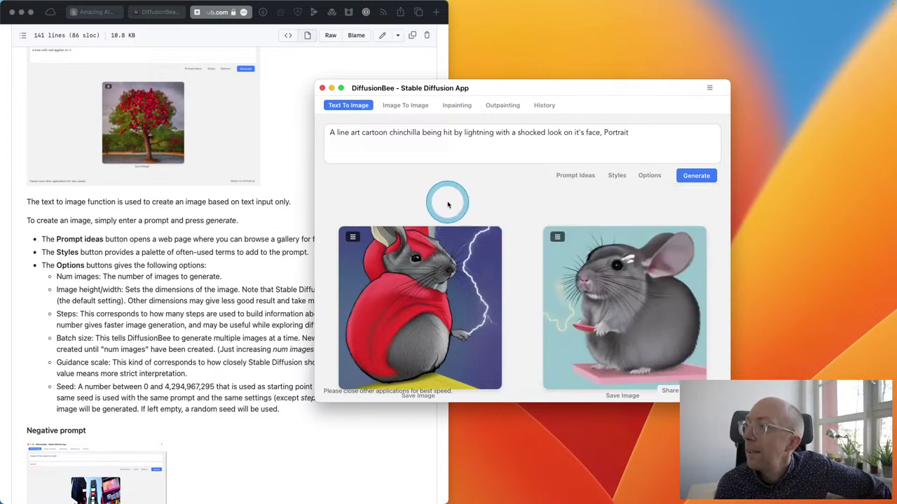
{"action": "left_click", "coordinate": [694, 180]}
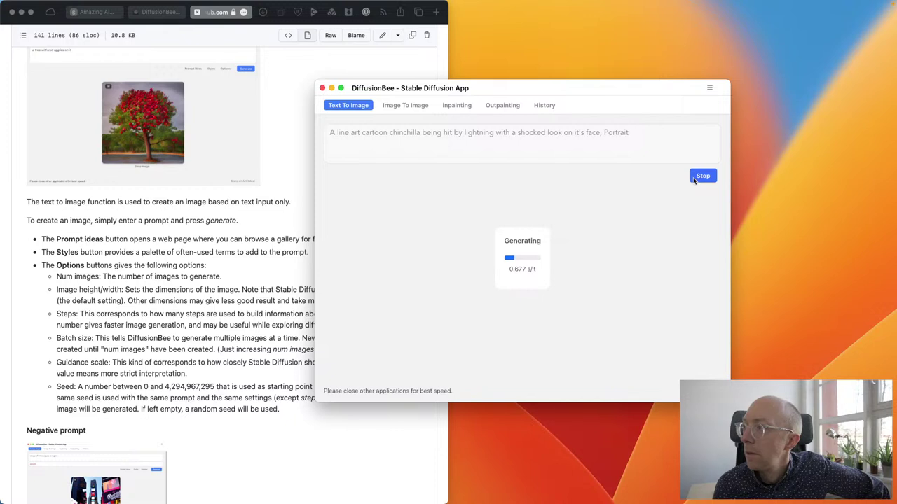
{"action": "left_click", "coordinate": [694, 180]}
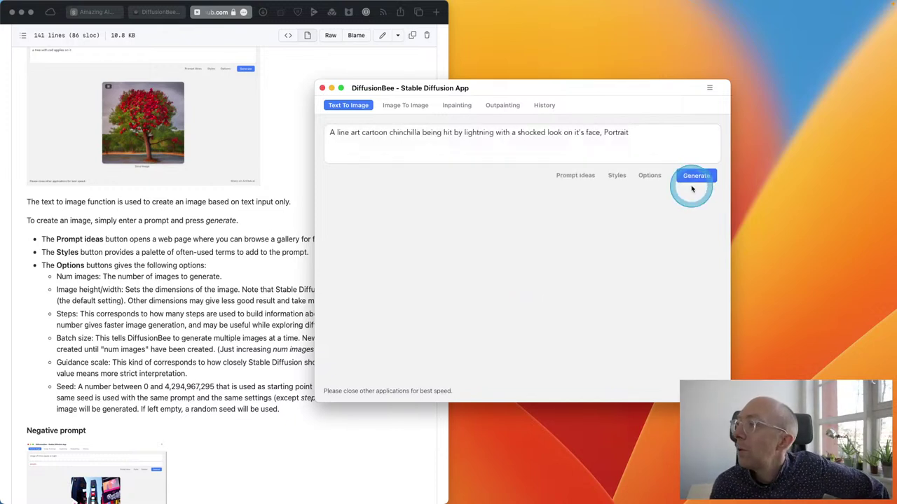
{"action": "left_click", "coordinate": [709, 91]}
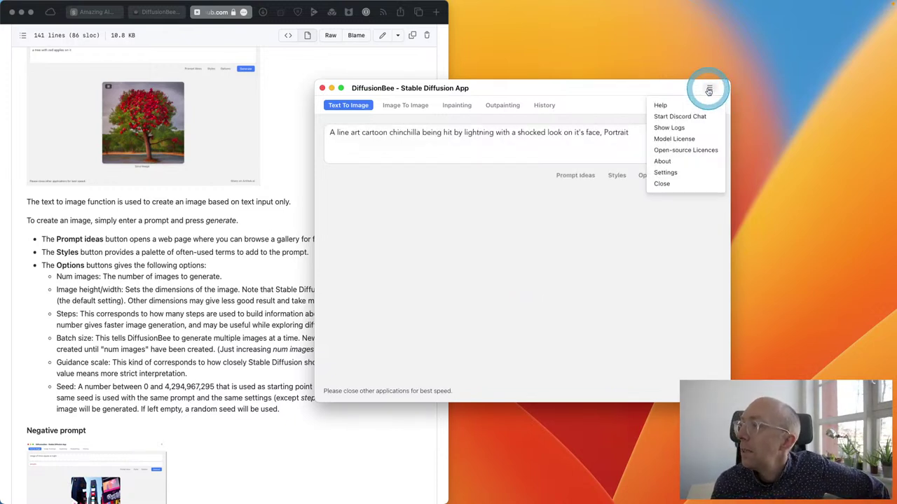
{"action": "left_click", "coordinate": [709, 91]}
Raise the guidance scale to about 11 and generate the images from the line art portrait prompt.
{"action": "left_click", "coordinate": [650, 179]}
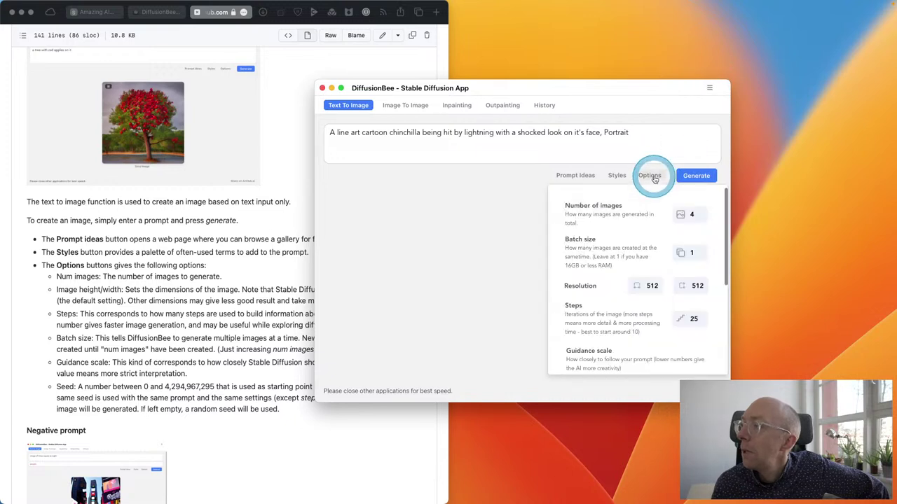
{"action": "scroll", "coordinate": [624, 327], "scroll_direction": "down", "scroll_amount": 3}
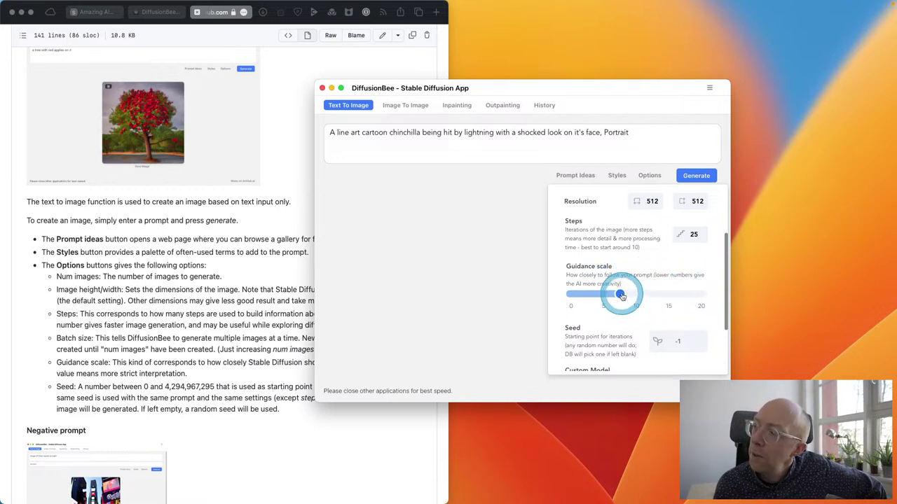
{"action": "left_click_drag", "start_coordinate": [620, 295], "coordinate": [642, 296]}
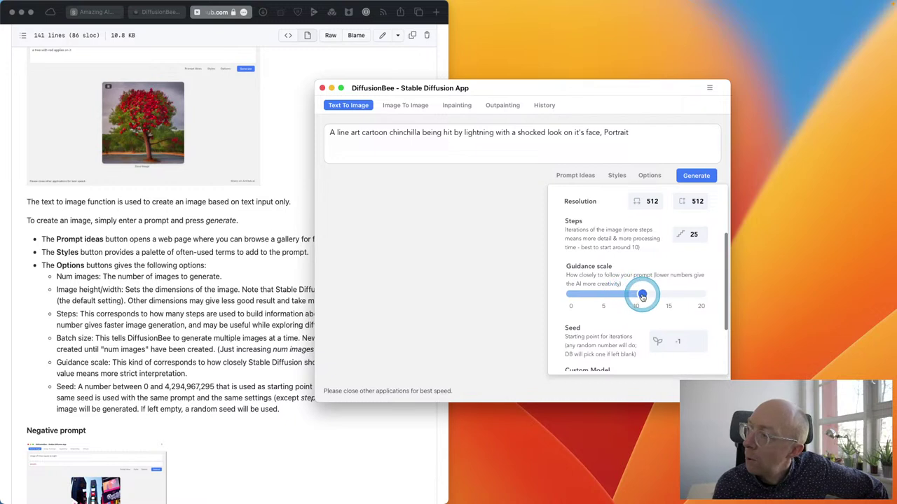
{"action": "left_click", "coordinate": [693, 177]}
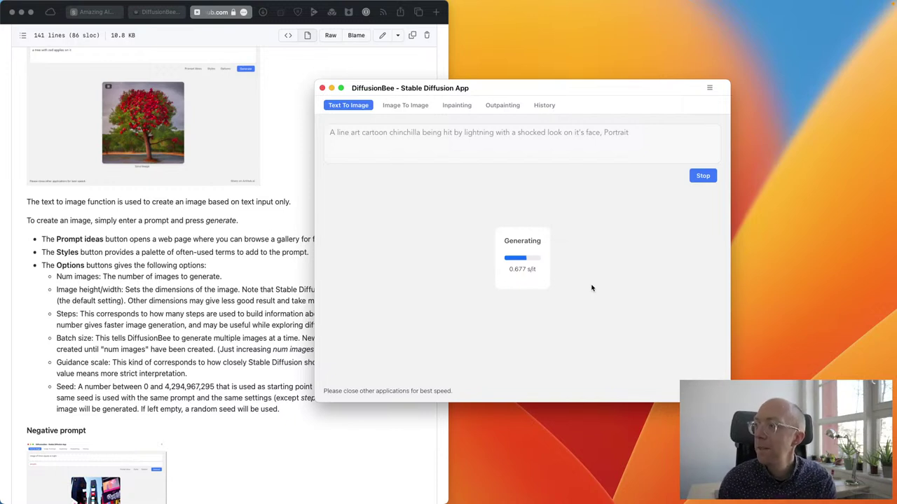
Examine each of the line art chinchilla images as they are generated.
{"action": "left_click", "coordinate": [537, 276]}
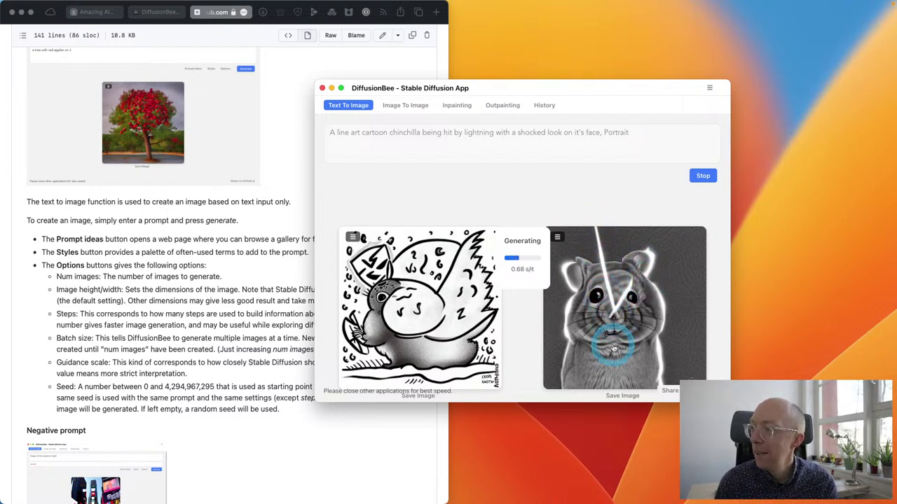
{"action": "scroll", "coordinate": [503, 348], "scroll_direction": "down", "scroll_amount": 1}
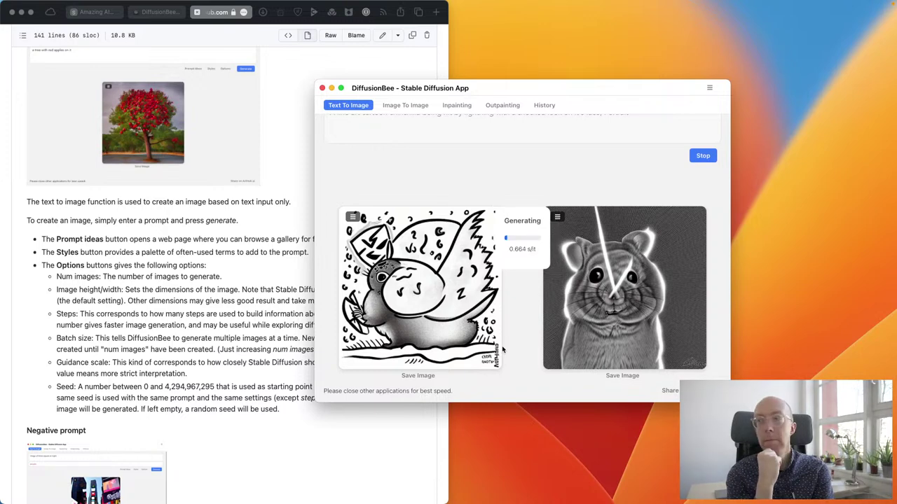
{"action": "left_click", "coordinate": [510, 346]}
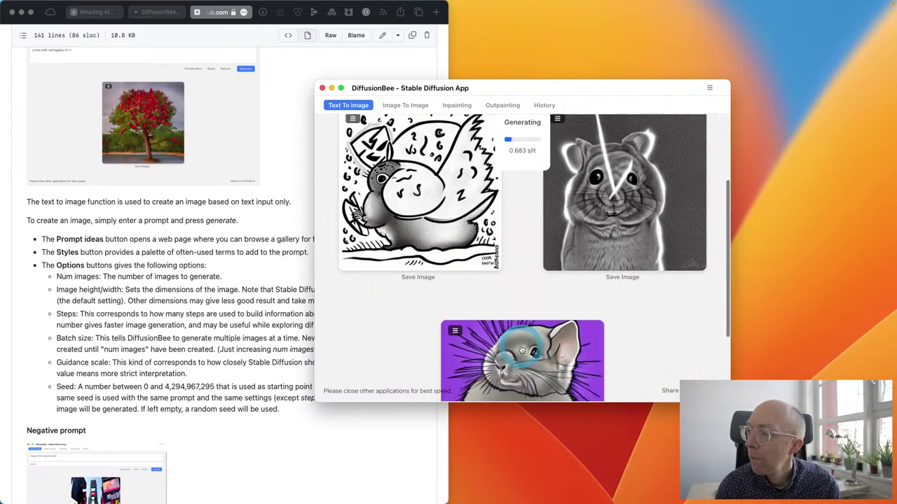
{"action": "scroll", "coordinate": [518, 349], "scroll_direction": "down", "scroll_amount": 5}
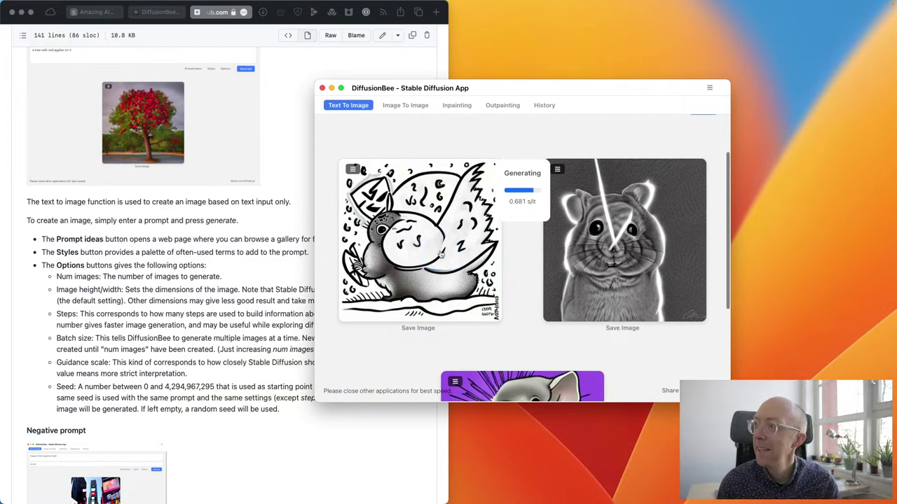
{"action": "scroll", "coordinate": [441, 253], "scroll_direction": "up", "scroll_amount": 3}
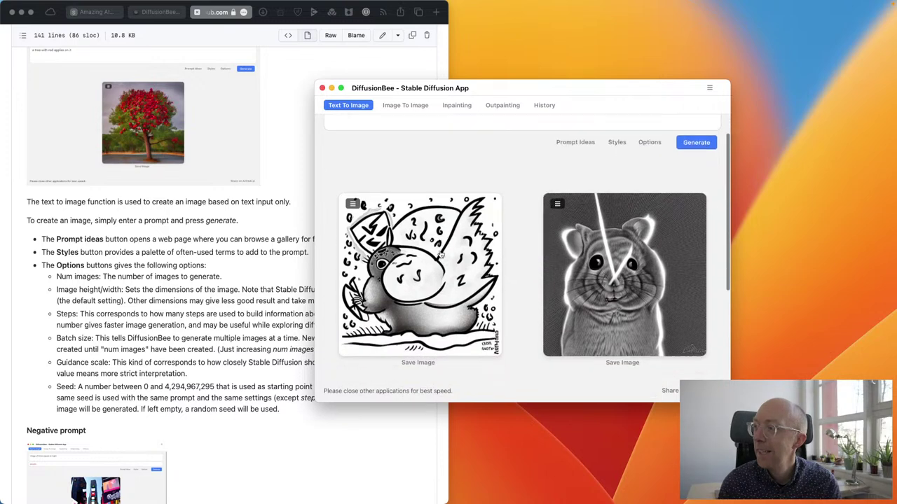
{"action": "scroll", "coordinate": [441, 254], "scroll_direction": "down", "scroll_amount": 5}
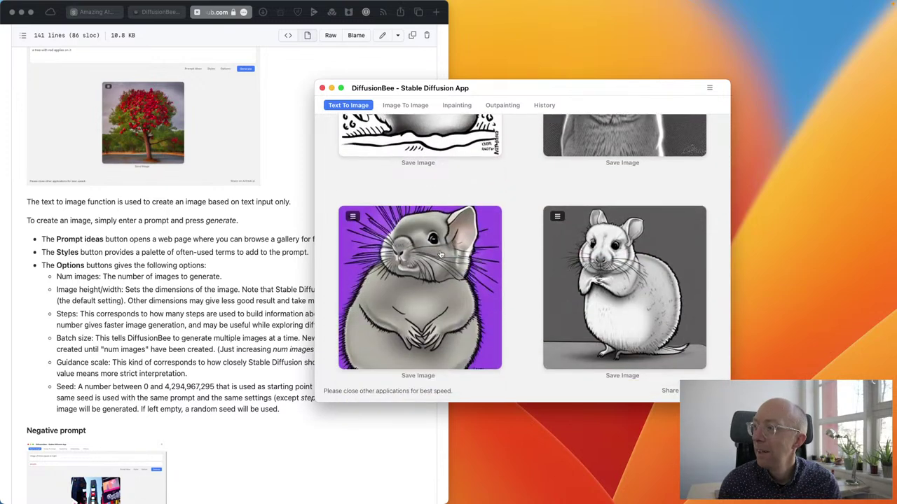
{"action": "scroll", "coordinate": [441, 254], "scroll_direction": "up", "scroll_amount": 10}
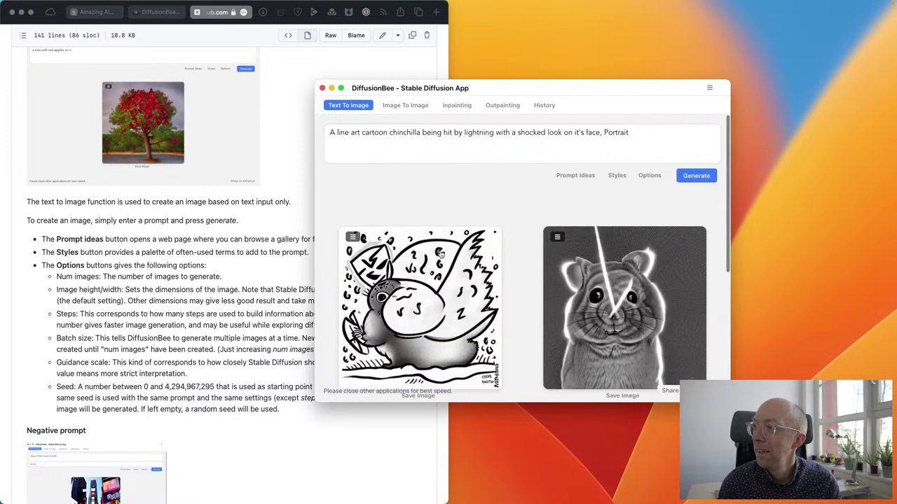
Remove ", Portrait" from the end of the prompt and lower the guidance scale to about 7.5.
{"action": "double_click", "coordinate": [615, 132]}
{"action": "key", "text": "BackSpace"}
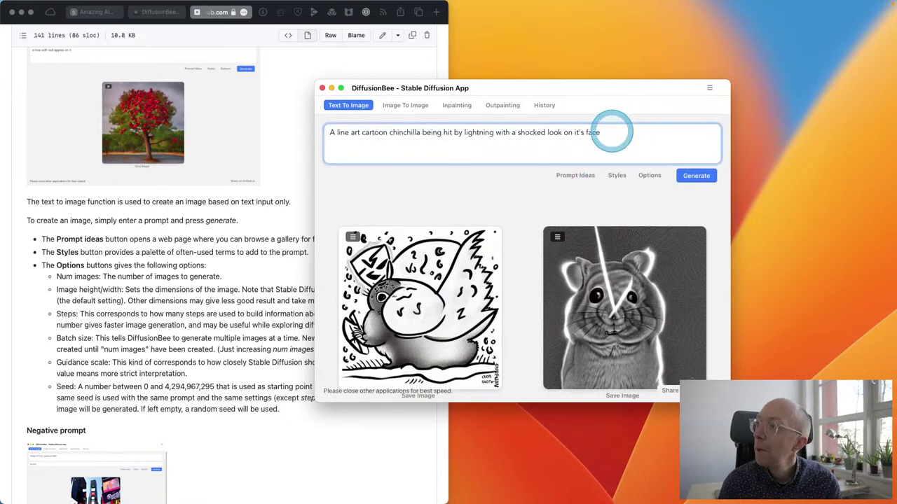
{"action": "left_click", "coordinate": [649, 175]}
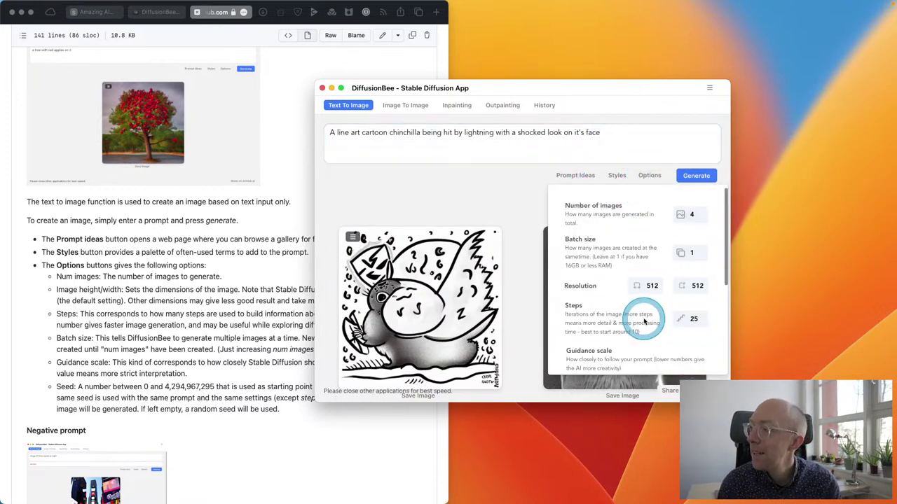
{"action": "scroll", "coordinate": [640, 314], "scroll_direction": "down", "scroll_amount": 3}
{"action": "left_click_drag", "start_coordinate": [640, 309], "coordinate": [614, 309]}
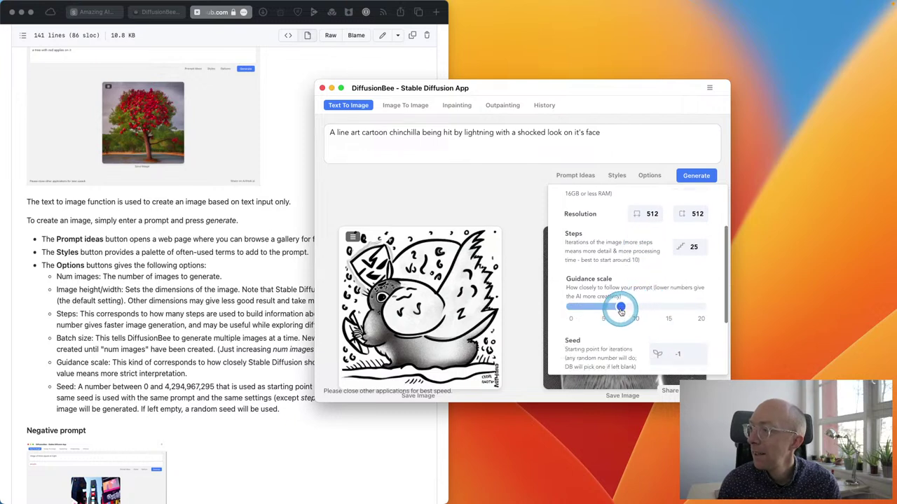
Close the generation options and remove "being hit by lightning" from the prompt.
{"action": "left_click", "coordinate": [526, 202]}
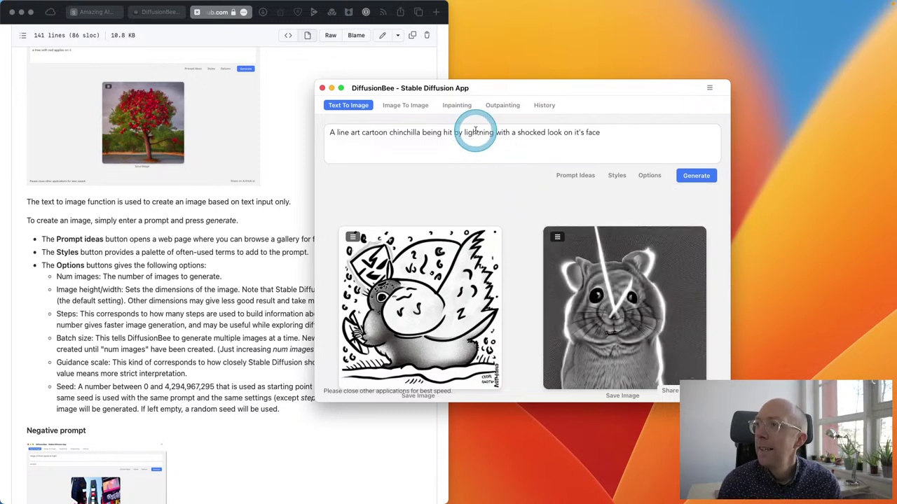
{"action": "left_click", "coordinate": [454, 139]}
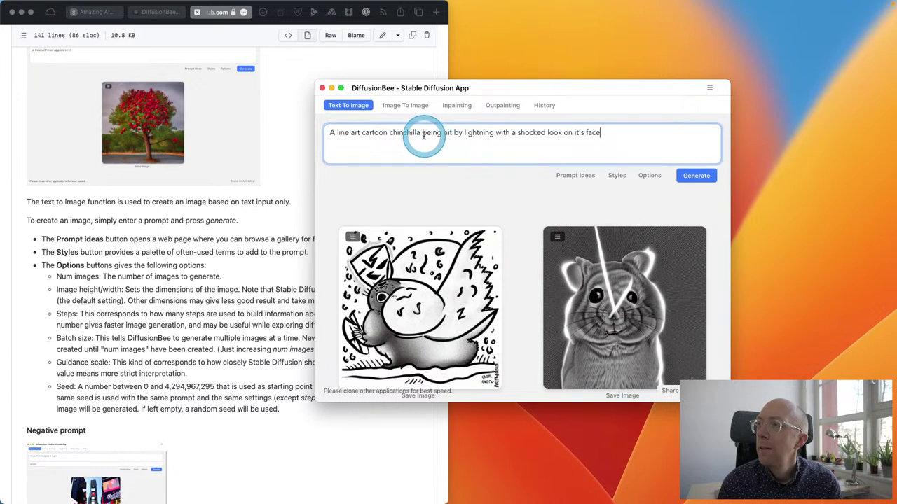
{"action": "left_click_drag", "start_coordinate": [421, 133], "coordinate": [490, 132]}
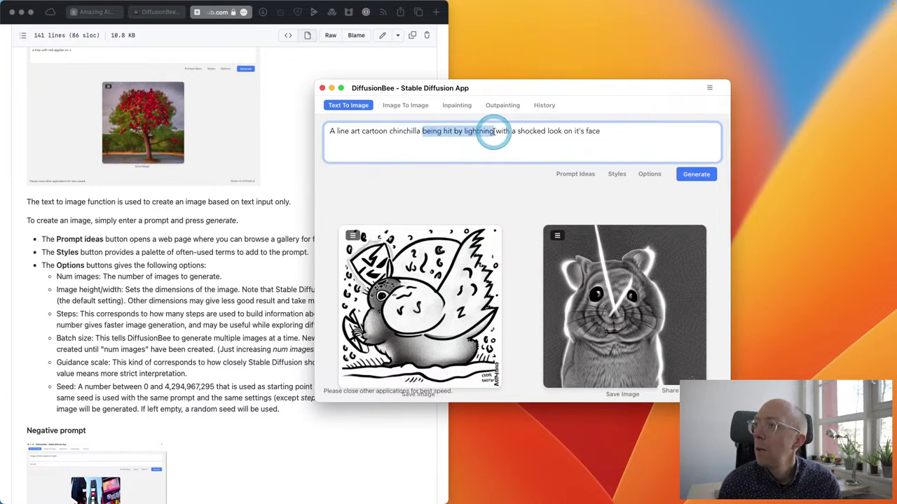
{"action": "key", "text": "BackSpace"}
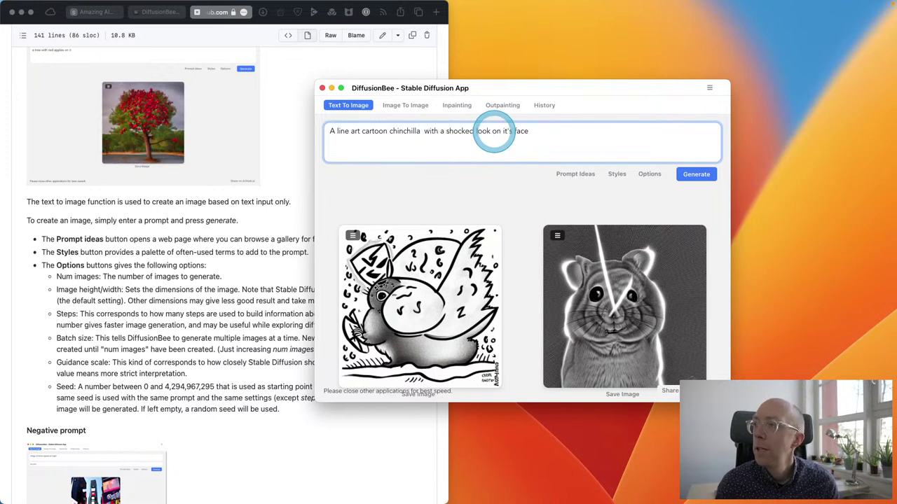
{"action": "key", "text": "BackSpace"}
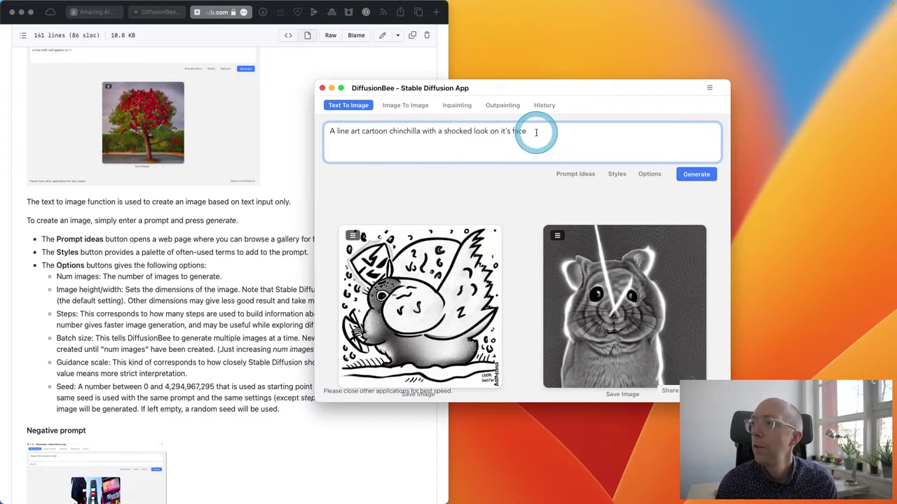
Add "and lightning in the background" to the end of the prompt.
{"action": "left_click", "coordinate": [575, 132]}
{"action": "type", "text": "and "}
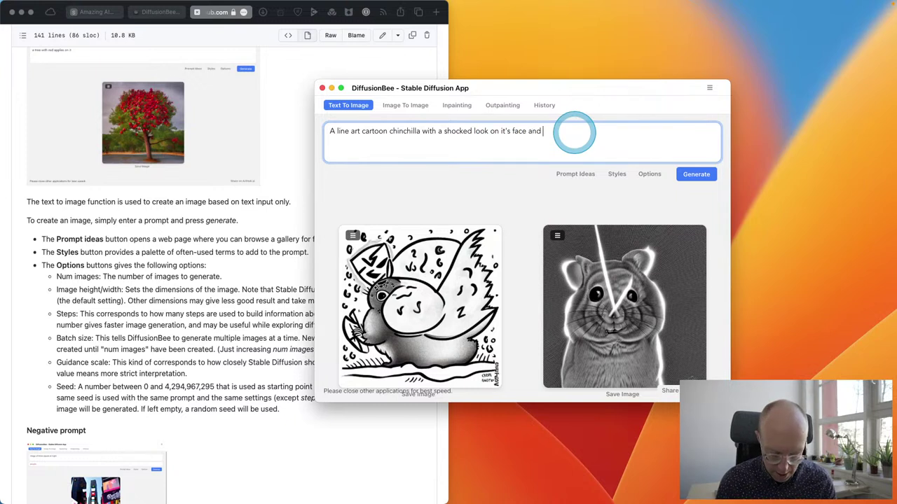
{"action": "type", "text": "lightn"}
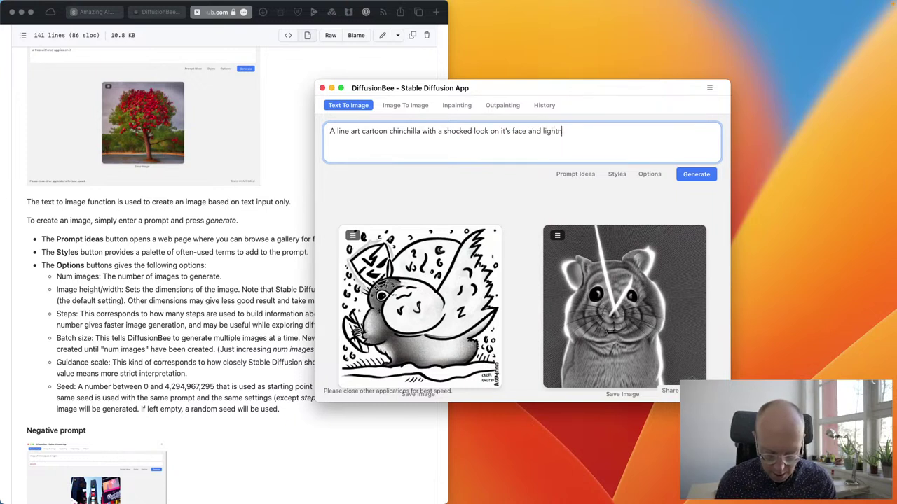
{"action": "type", "text": "ing in the background"}
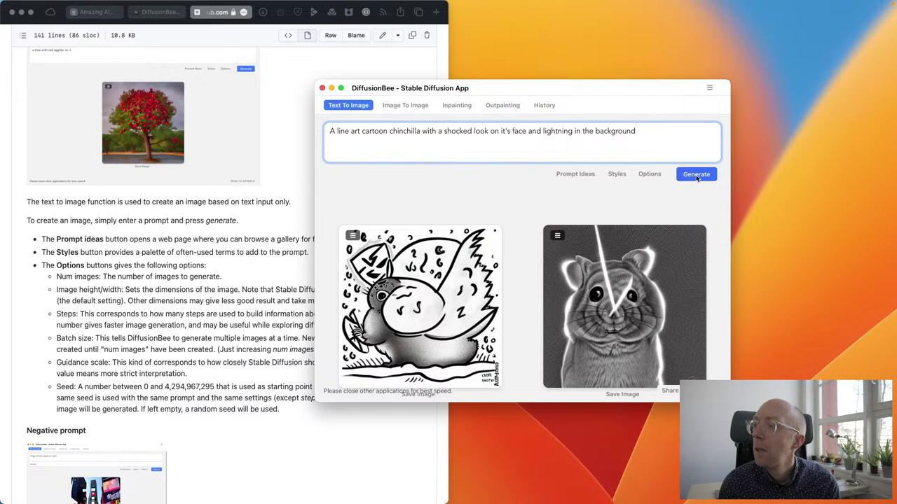
Look over the existing line art images and the drawing and visual styles in the style palette.
{"action": "scroll", "coordinate": [567, 223], "scroll_direction": "down", "scroll_amount": 5}
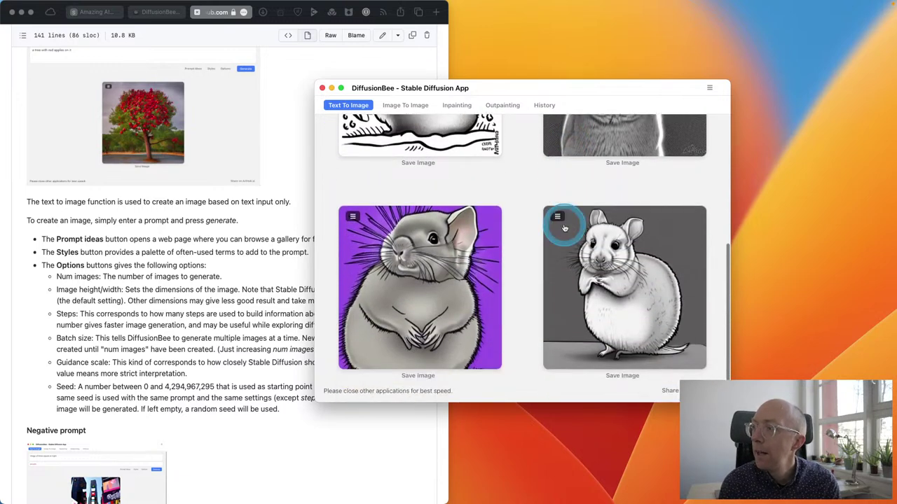
{"action": "scroll", "coordinate": [569, 222], "scroll_direction": "up", "scroll_amount": 6}
{"action": "left_click", "coordinate": [622, 181]}
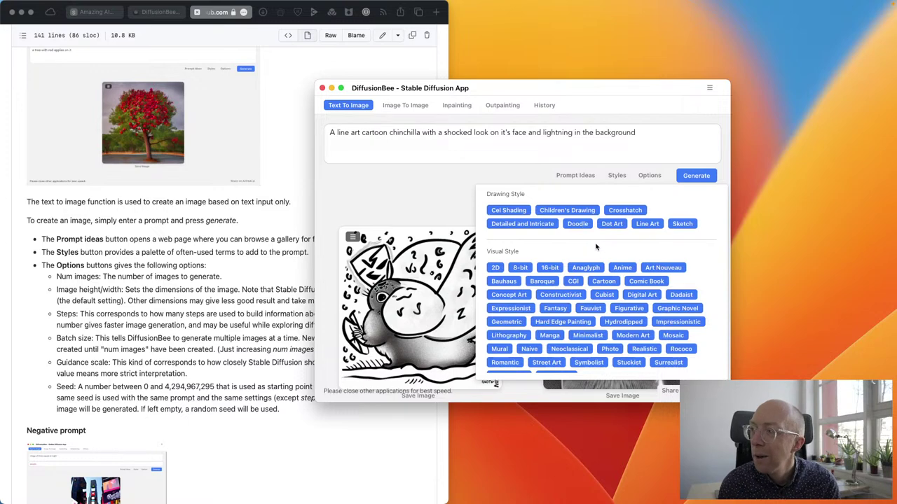
{"action": "left_click", "coordinate": [429, 183]}
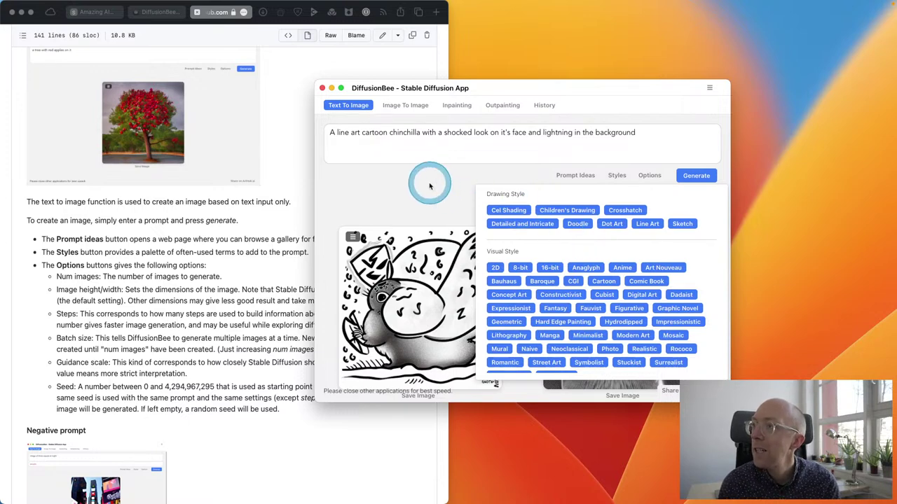
Replace "line art cartoon" with "cartoon sketch" in the prompt and generate the images.
{"action": "left_click", "coordinate": [357, 131]}
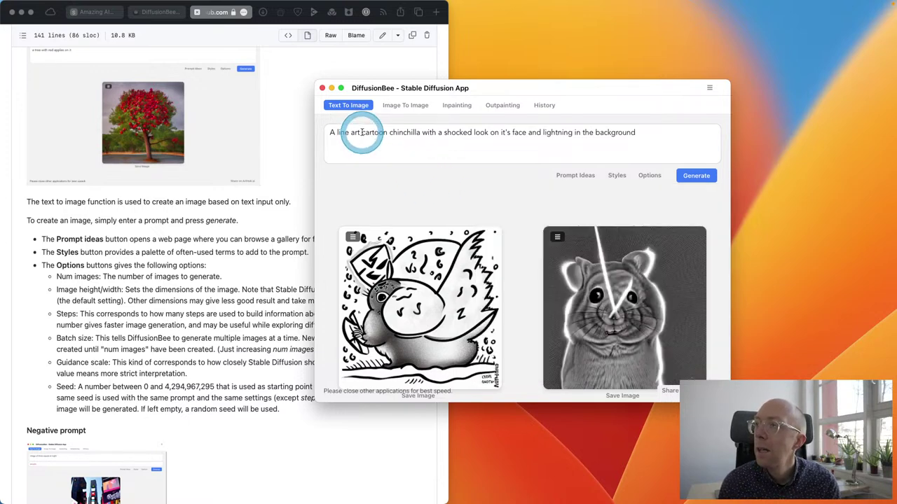
{"action": "left_click_drag", "start_coordinate": [359, 132], "coordinate": [337, 132]}
{"action": "key", "text": "BackSpace"}
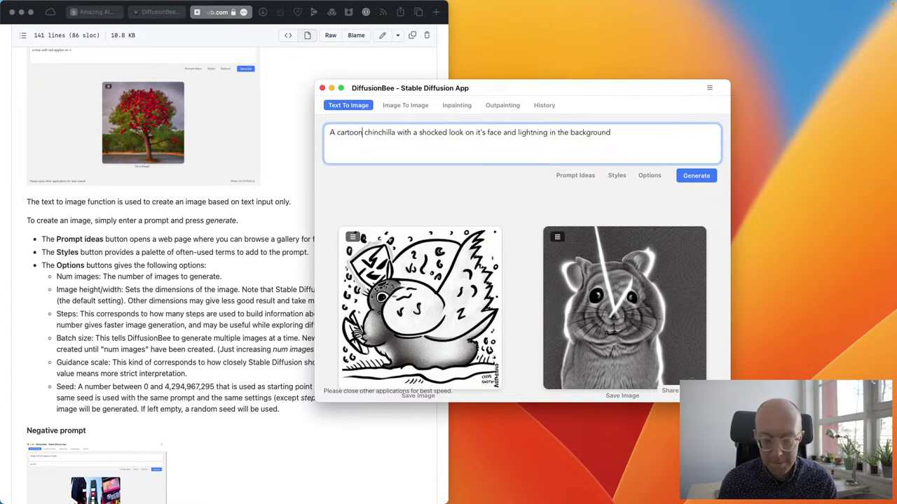
{"action": "type", "text": "sketch"}
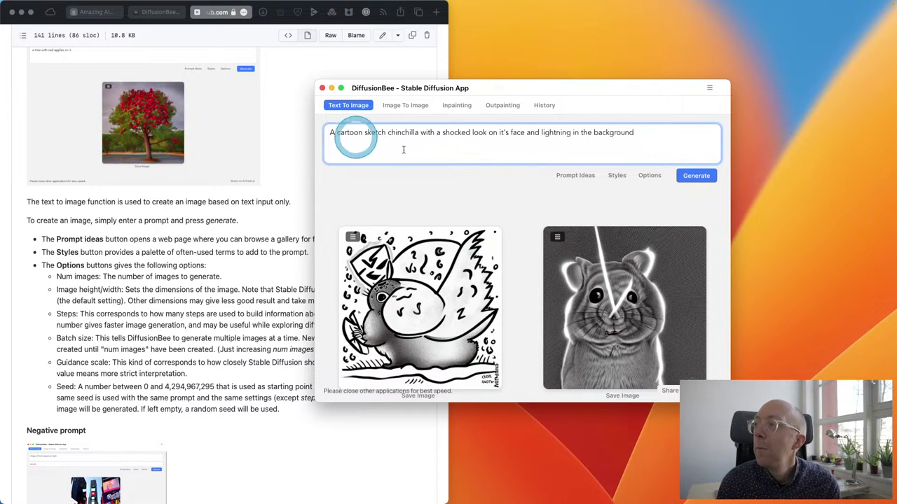
{"action": "left_click", "coordinate": [696, 175]}
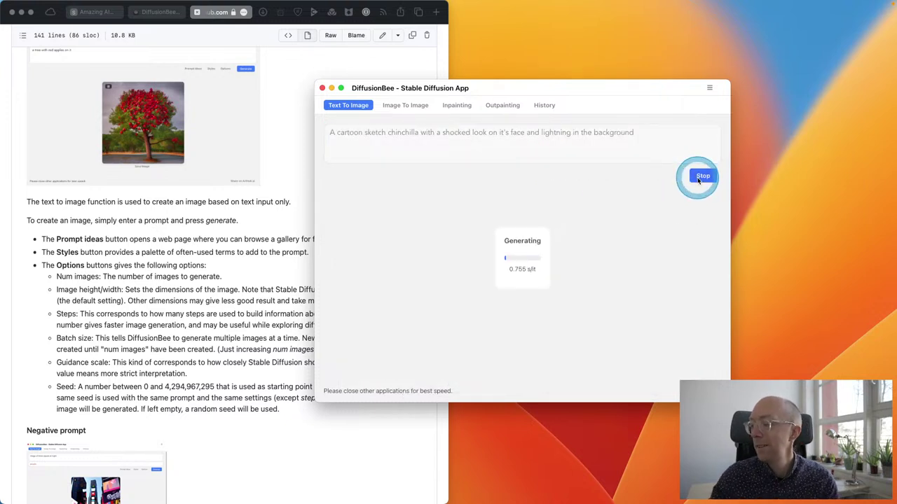
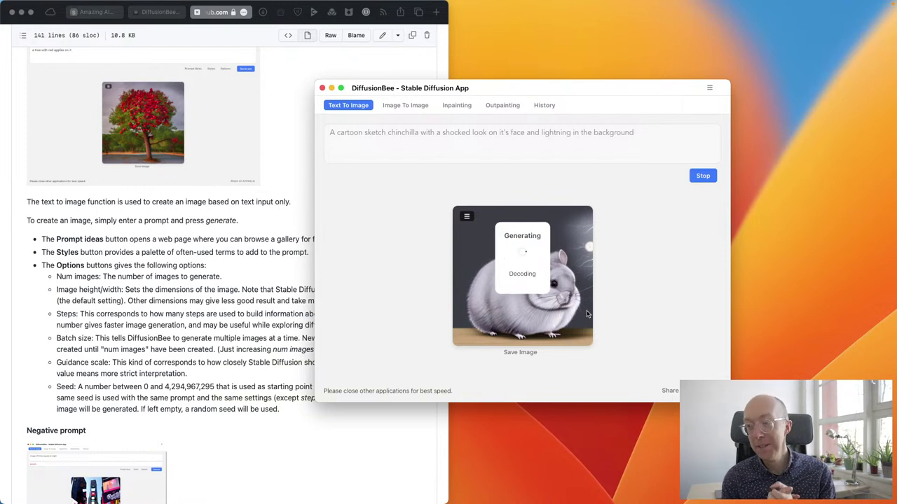
Examine the first two cartoon sketch chinchilla images and stop generating the remaining ones.
{"action": "left_click", "coordinate": [625, 304]}
{"action": "scroll", "coordinate": [626, 305], "scroll_direction": "down", "scroll_amount": 1}
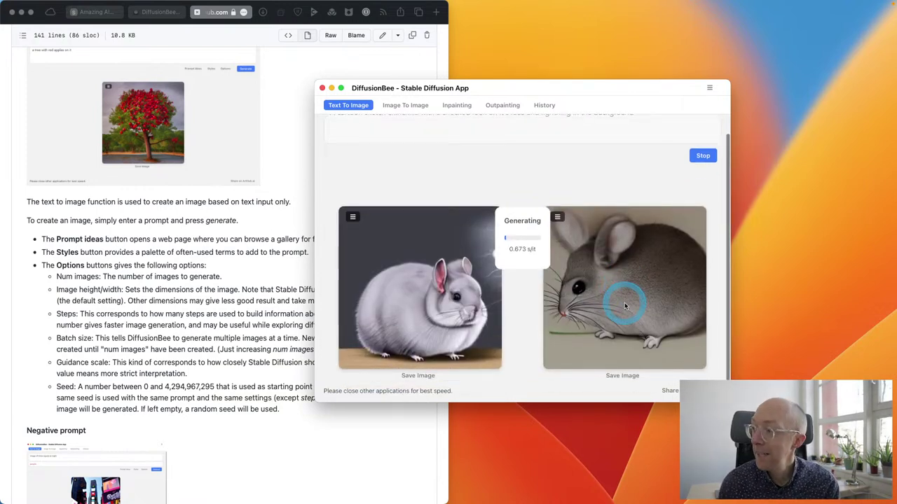
{"action": "scroll", "coordinate": [626, 305], "scroll_direction": "up", "scroll_amount": 1}
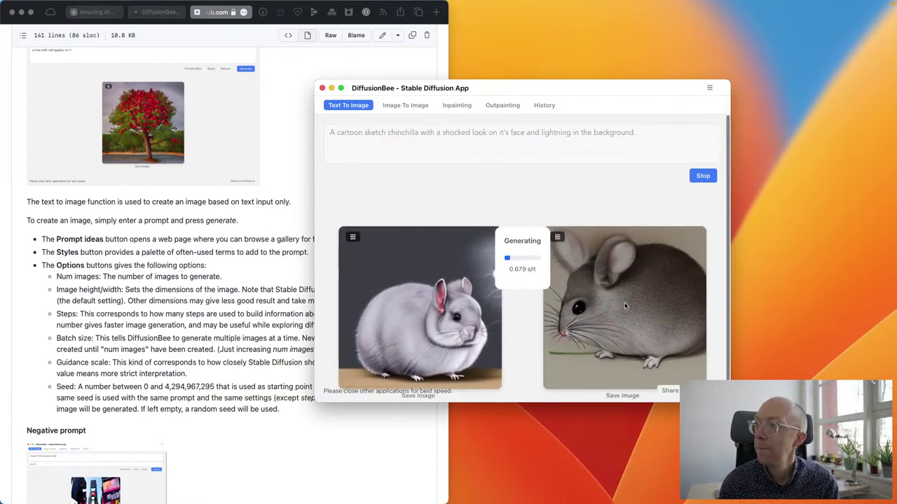
{"action": "left_click", "coordinate": [198, 308]}
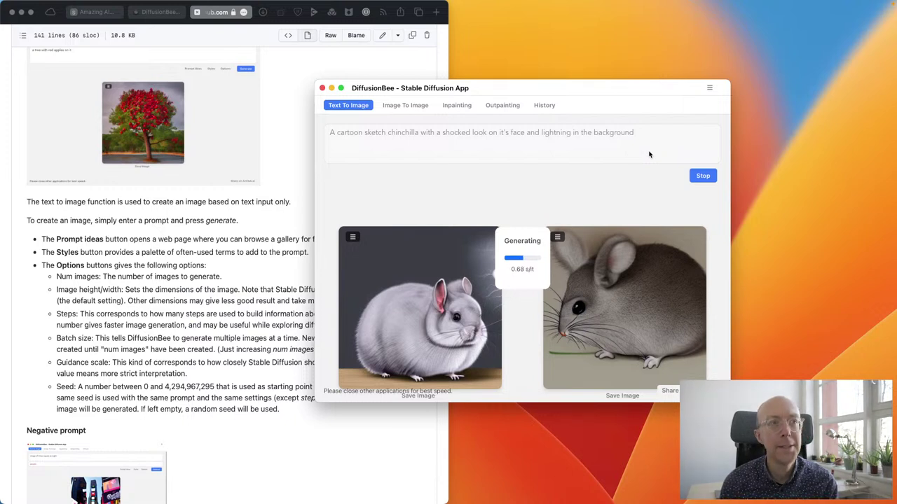
{"action": "scroll", "coordinate": [638, 189], "scroll_direction": "down", "scroll_amount": 1}
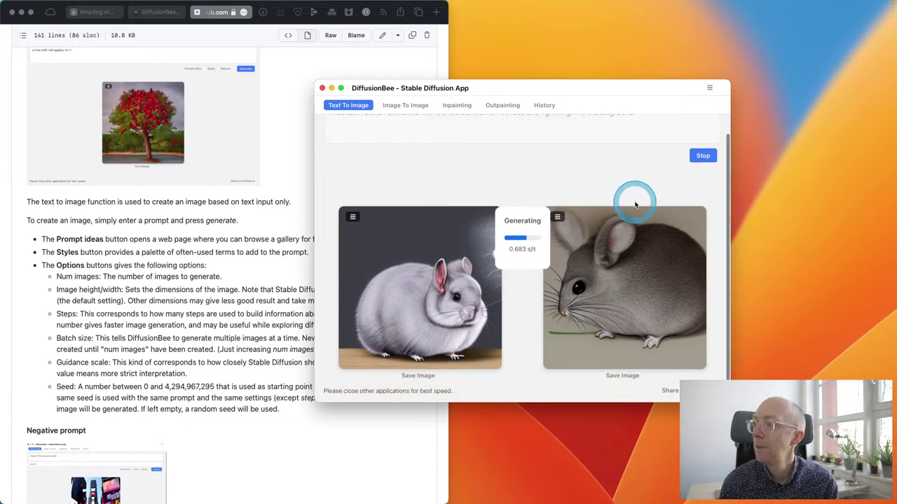
{"action": "left_click", "coordinate": [703, 156]}
{"action": "scroll", "coordinate": [591, 161], "scroll_direction": "up", "scroll_amount": 1}
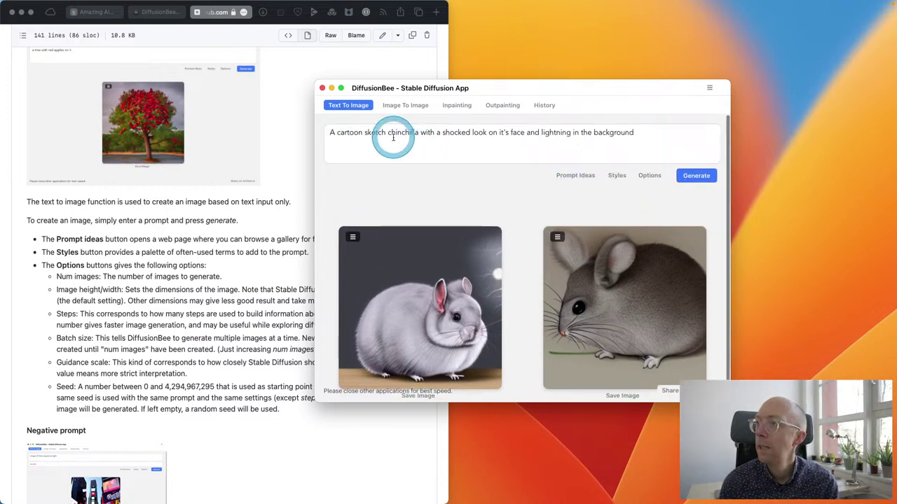
Insert "hit by lightning" after "chinchilla" in the prompt.
{"action": "left_click", "coordinate": [419, 134]}
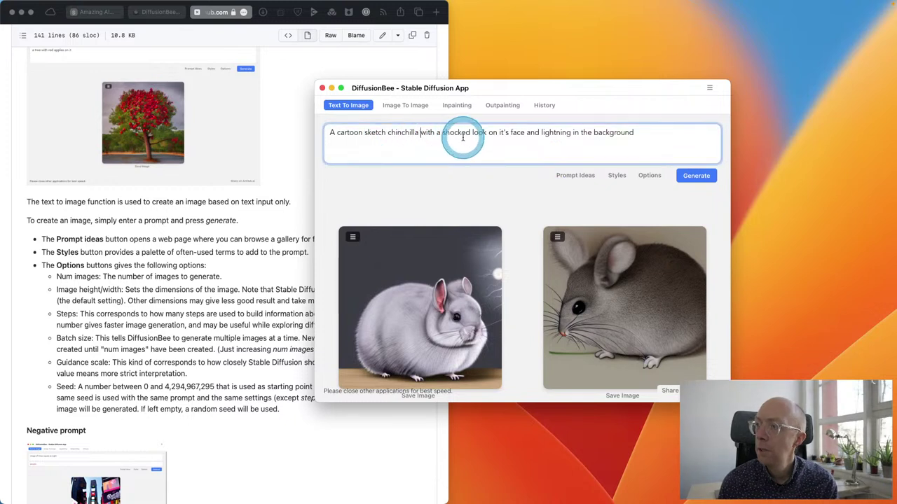
{"action": "type", "text": "hit by lig"}
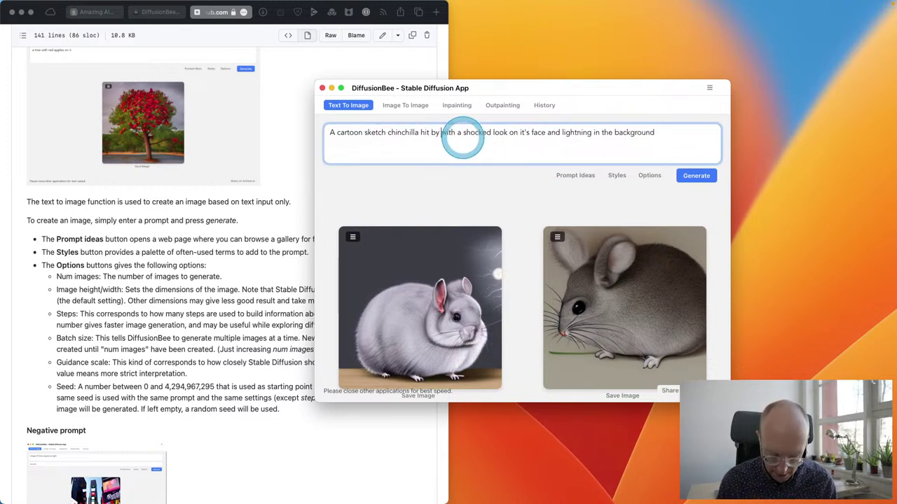
{"action": "type", "text": "ht"}
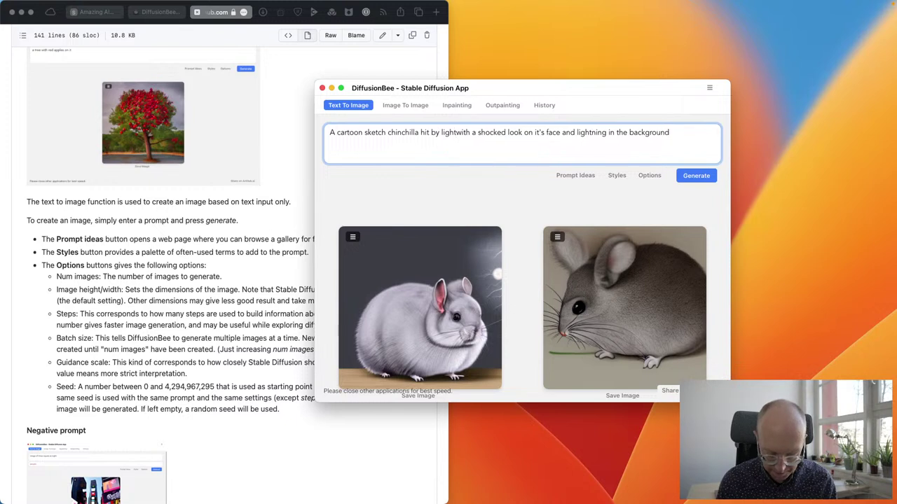
{"action": "type", "text": "nin"}
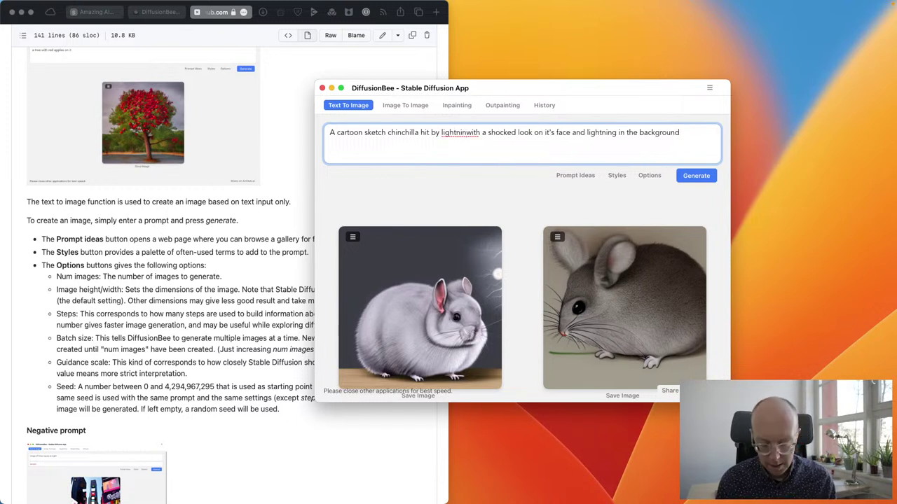
{"action": "type", "text": "g"}
Copy "lightning" from the prompt, search the web for it in a new Safari window, and close that window.
{"action": "double_click", "coordinate": [452, 134]}
{"action": "key", "text": "super+c"}
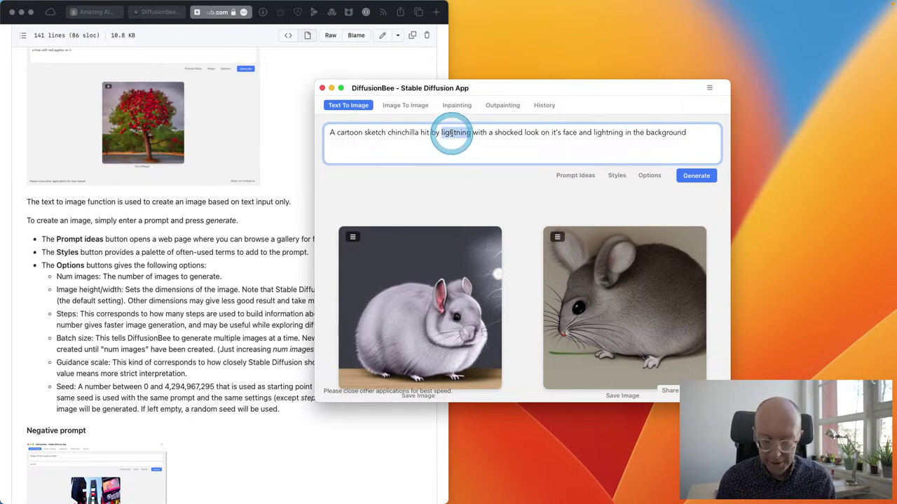
{"action": "left_click", "coordinate": [260, 261]}
{"action": "key", "text": "super+n"}
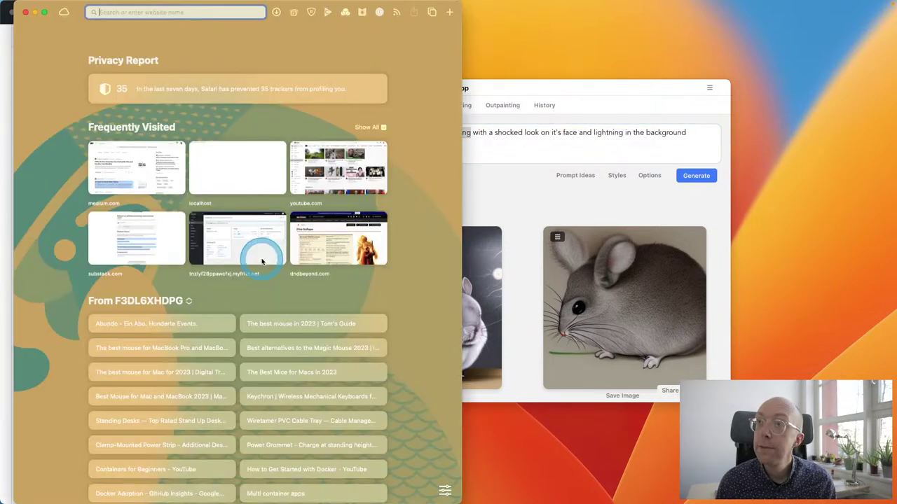
{"action": "key", "text": "super+v"}
{"action": "key", "text": "Return"}
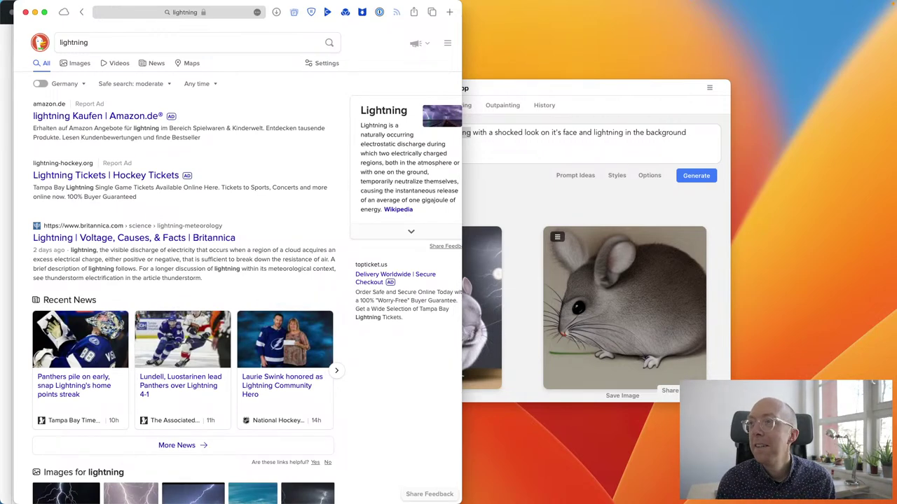
{"action": "key", "text": "super+w"}
Remove "on it's face and lightning in the background" from the end of the prompt and generate the images.
{"action": "left_click", "coordinate": [465, 136]}
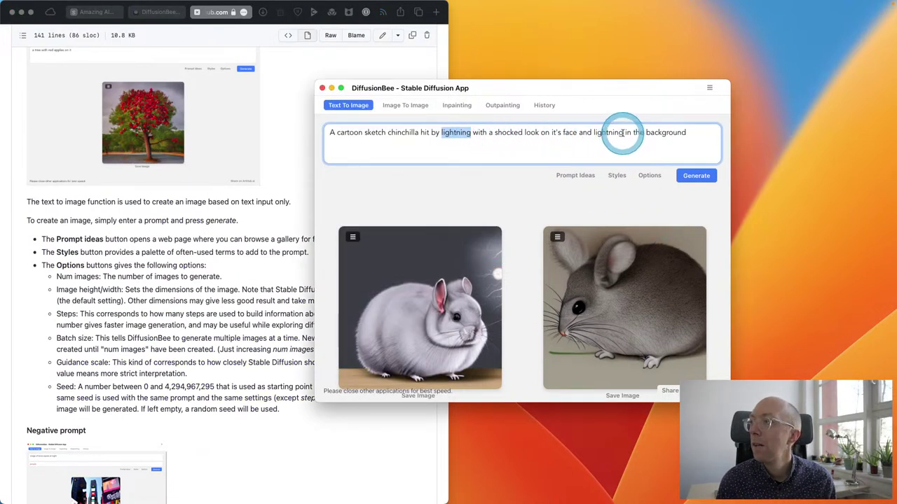
{"action": "left_click_drag", "start_coordinate": [688, 132], "coordinate": [582, 133]}
{"action": "key", "text": "BackSpace"}
{"action": "key", "text": "BackSpace"}
{"action": "key", "text": "BackSpace"}
{"action": "key", "text": "BackSpace"}
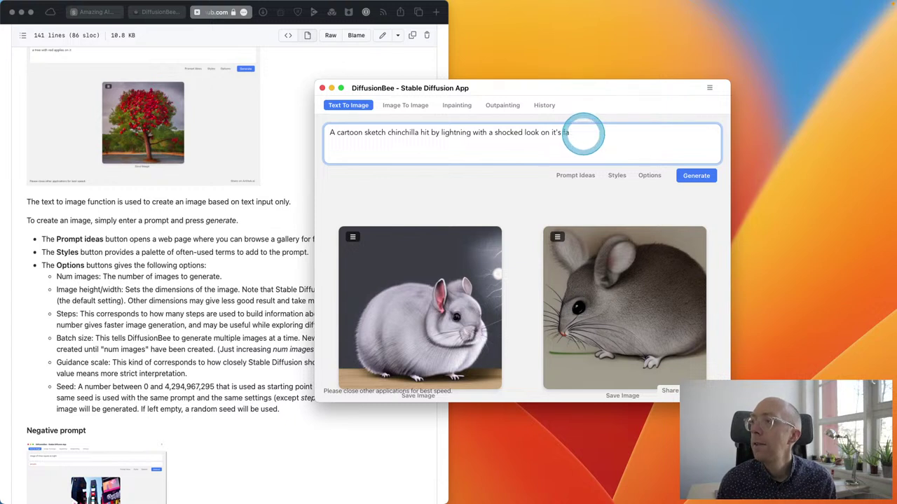
{"action": "key", "text": "BackSpace"}
{"action": "key", "text": "BackSpace"}
{"action": "key", "text": "BackSpace"}
{"action": "key", "text": "BackSpace"}
{"action": "key", "text": "BackSpace"}
{"action": "key", "text": "BackSpace"}
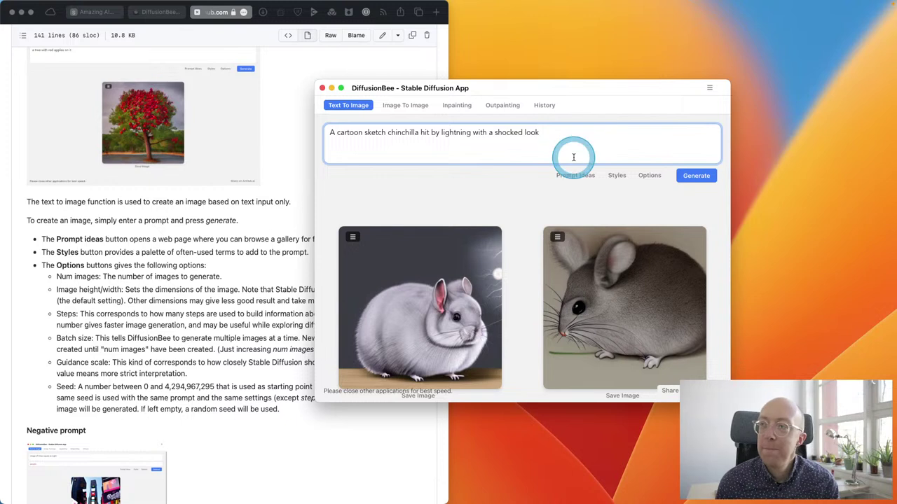
{"action": "left_click", "coordinate": [456, 205]}
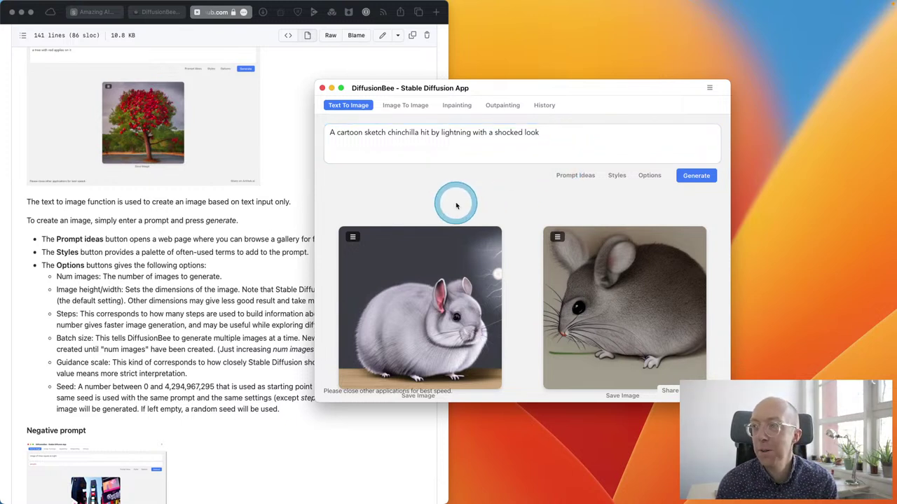
{"action": "left_click", "coordinate": [698, 176]}
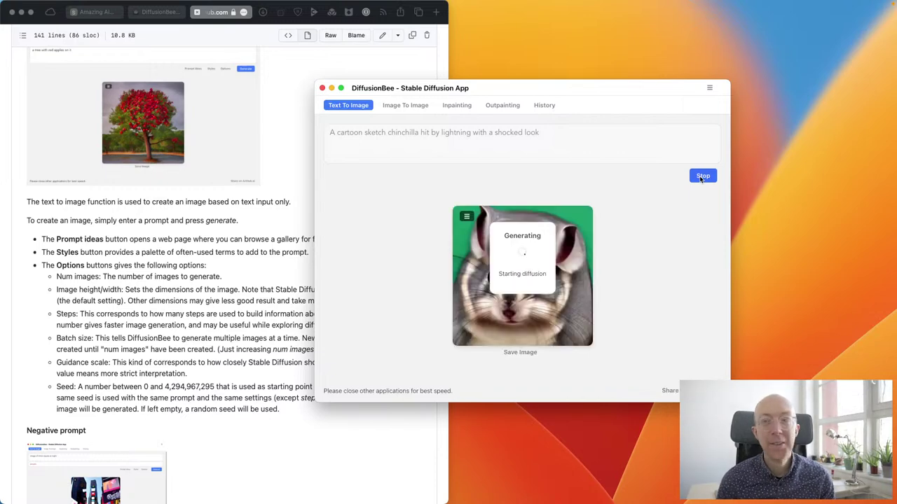
Switch to Activity Monitor to examine the CPU and GPU use of the diffusionbee_backend process.
{"action": "key", "text": "super+Tab"}
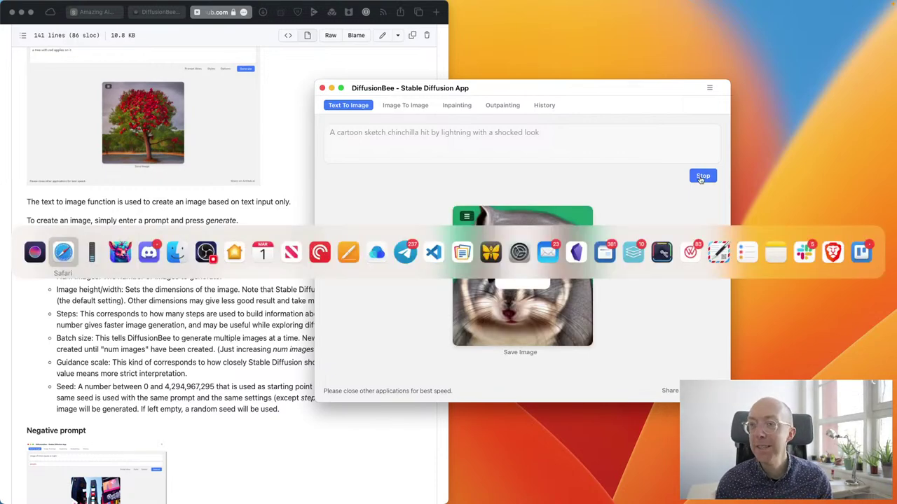
{"action": "key", "text": "super+Tab"}
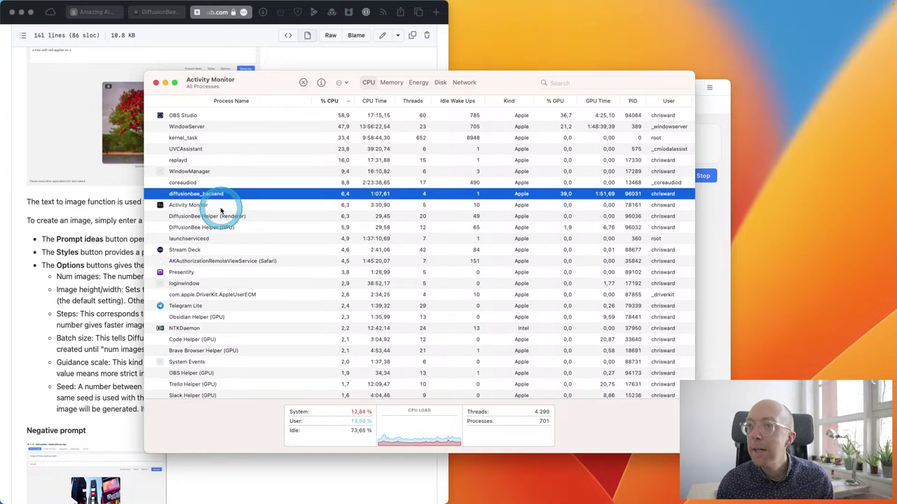
Quit Activity Monitor and look up the Finder file info of the DiffusionBee application, closing the info window when done.
{"action": "key", "text": "super+q"}
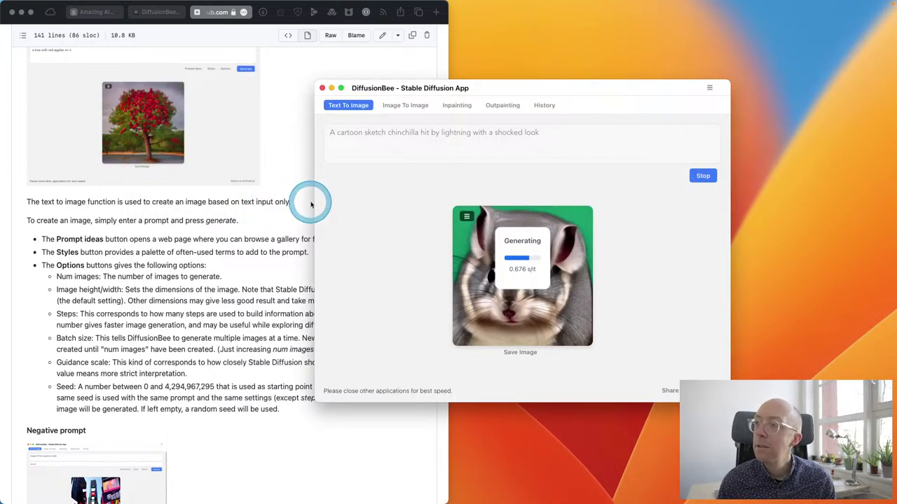
{"action": "key", "text": "alt+space"}
{"action": "type", "text": "dif"}
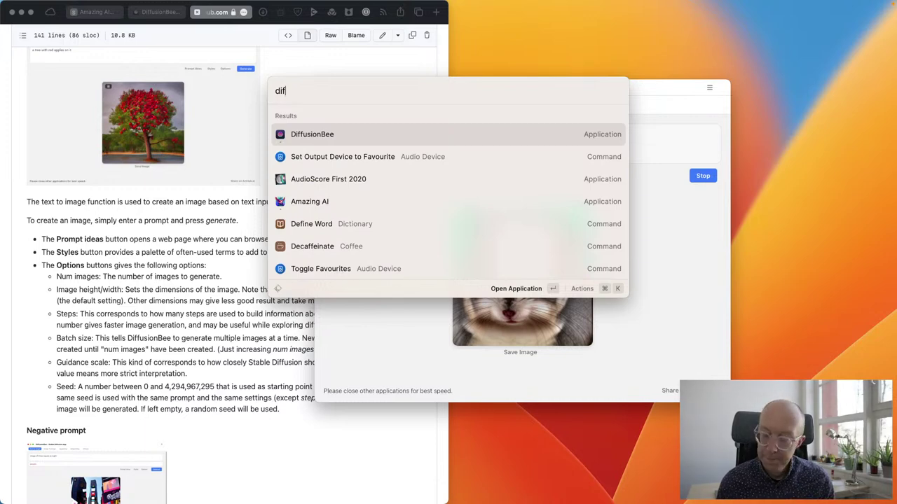
{"action": "key", "text": "super+k"}
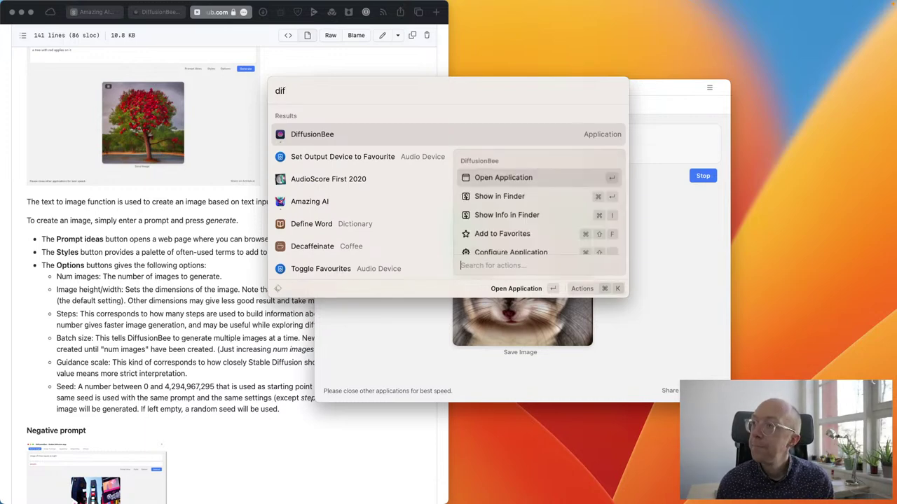
{"action": "key", "text": "Down"}
{"action": "key", "text": "Down"}
{"action": "key", "text": "Escape"}
{"action": "key", "text": "Escape"}
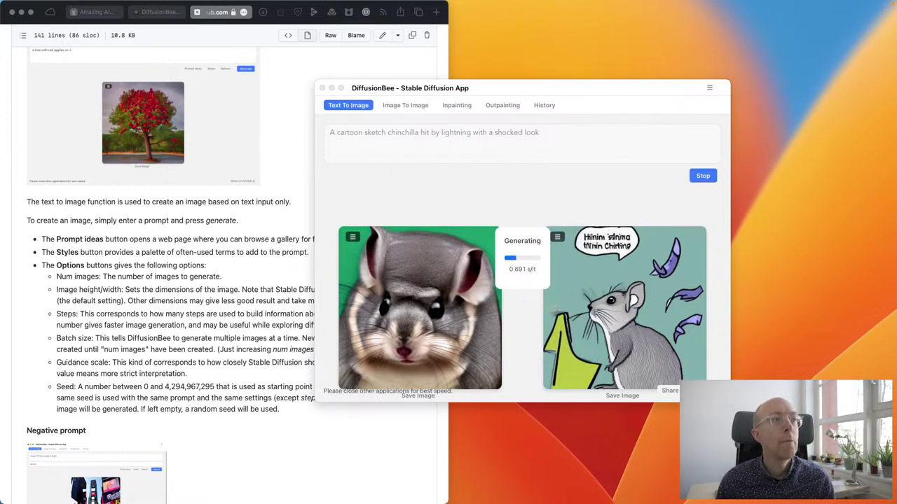
{"action": "left_click", "coordinate": [555, 62]}
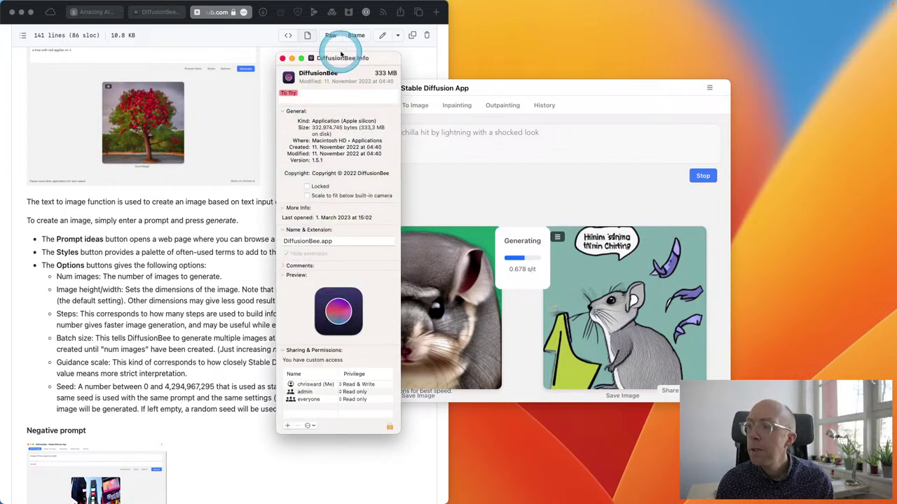
{"action": "left_click", "coordinate": [283, 58]}
Open the Applications folder in a new Finder window and show the package contents of DiffusionBee.
{"action": "left_click", "coordinate": [571, 61]}
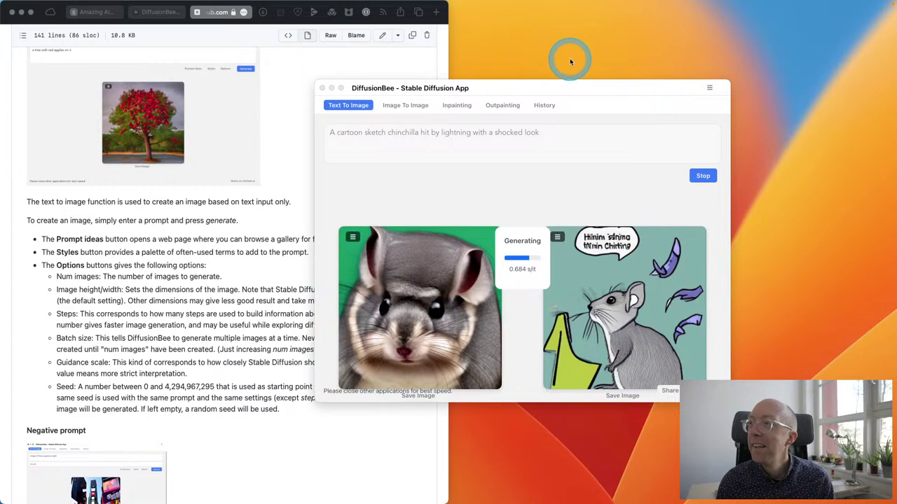
{"action": "key", "text": "super+n"}
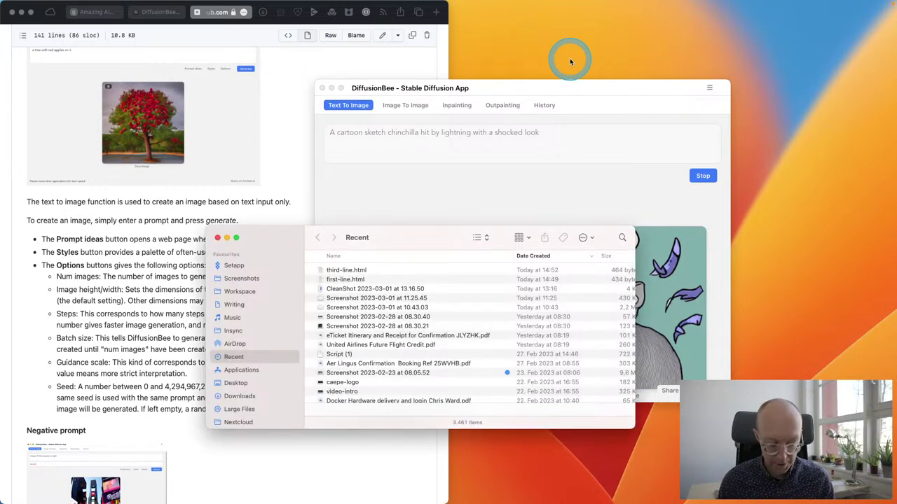
{"action": "key", "text": "super+shift+a"}
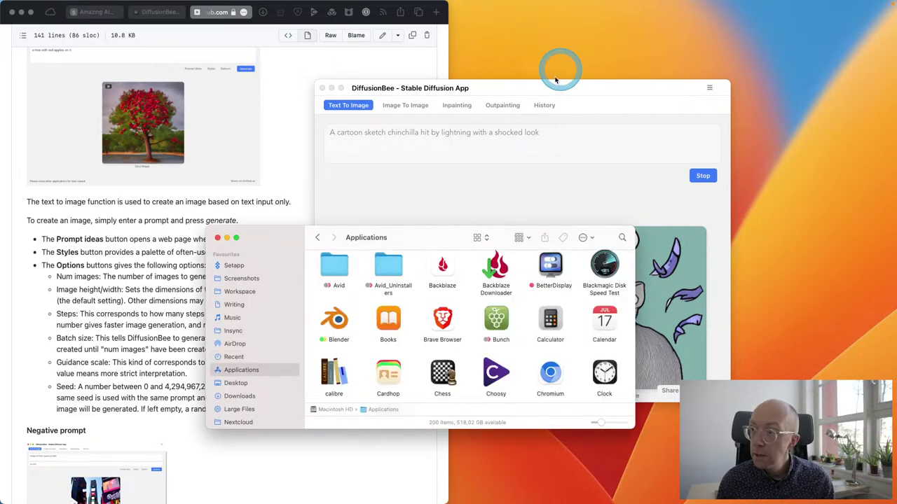
{"action": "key", "text": "d"}
{"action": "scroll", "coordinate": [472, 368], "scroll_direction": "down", "scroll_amount": 1}
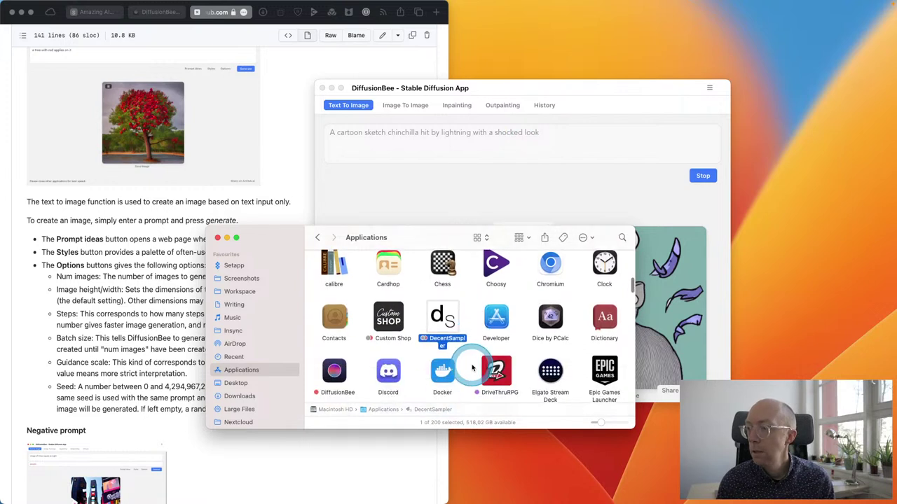
{"action": "left_click", "coordinate": [332, 367]}
{"action": "right_click", "coordinate": [332, 367]}
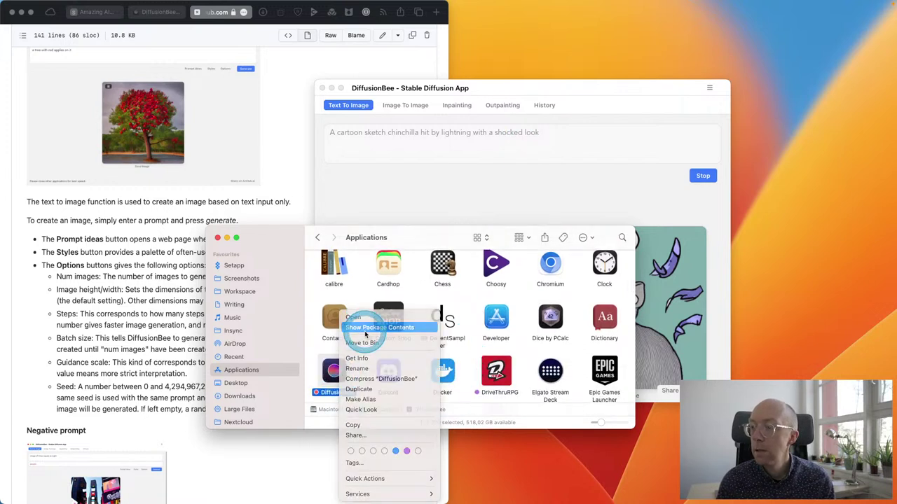
{"action": "left_click", "coordinate": [365, 328]}
Examine the Contents folder of the DiffusionBee package, including its Frameworks subfolder.
{"action": "left_click", "coordinate": [336, 273]}
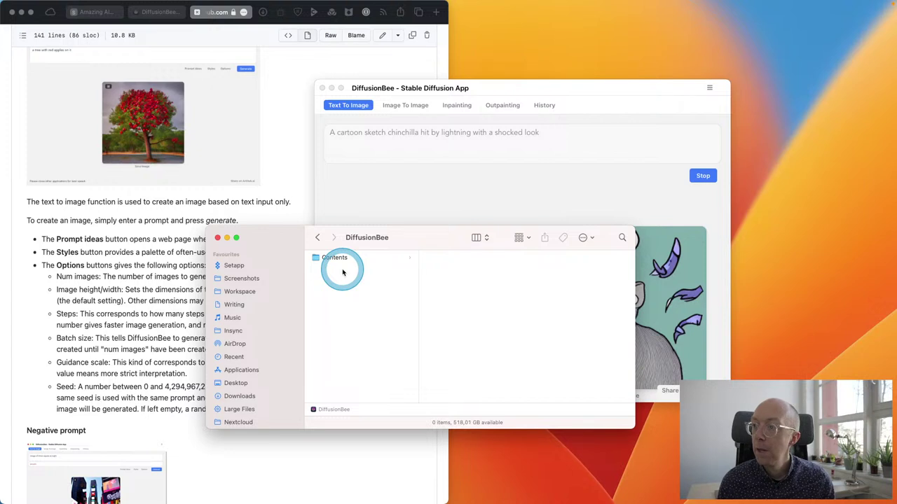
{"action": "key", "text": "Down"}
{"action": "key", "text": "Down"}
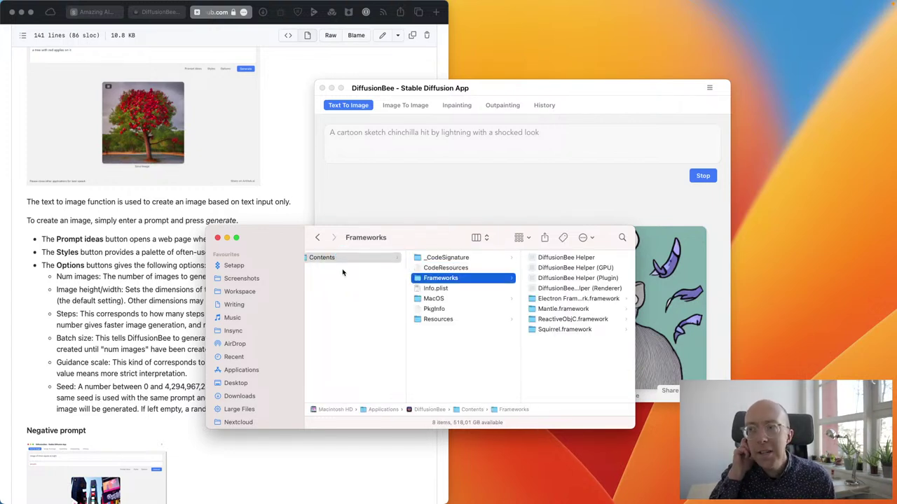
{"action": "key", "text": "Left"}
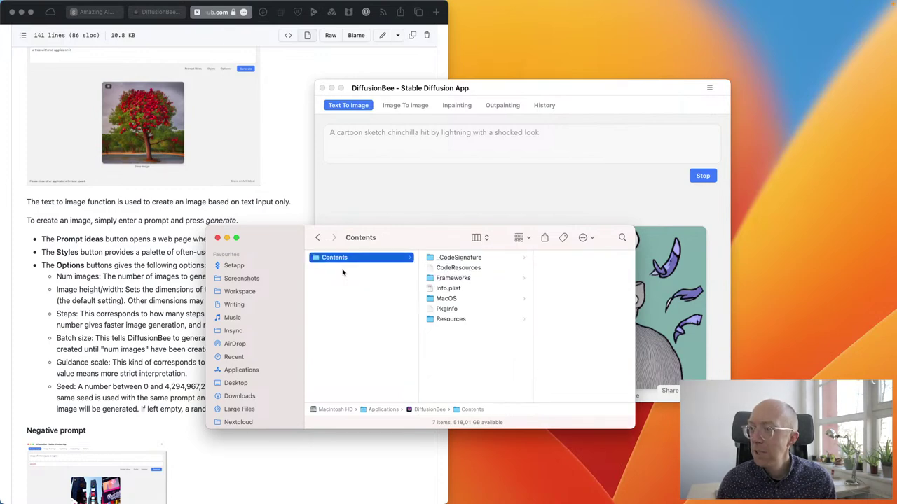
Return to the Applications folder, locate Amazing AI and bring up the file actions available for it.
{"action": "key", "text": "super+shift+a"}
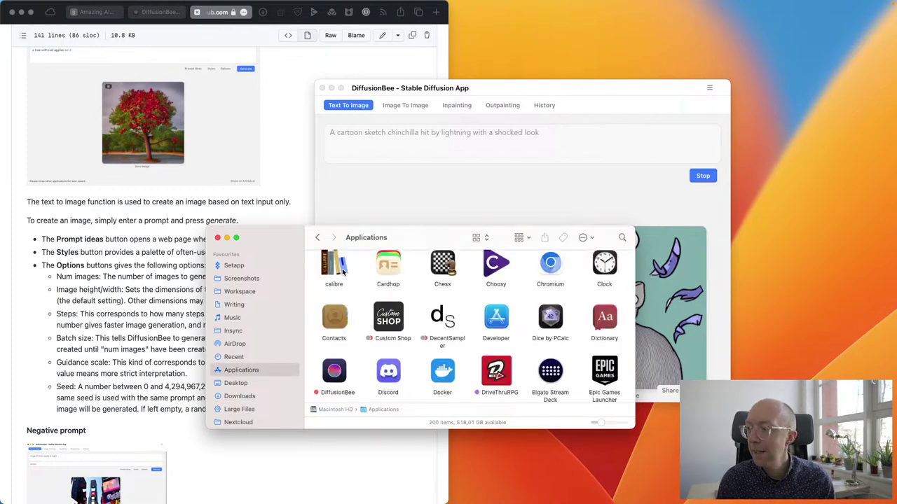
{"action": "left_click", "coordinate": [361, 296]}
{"action": "key", "text": "a"}
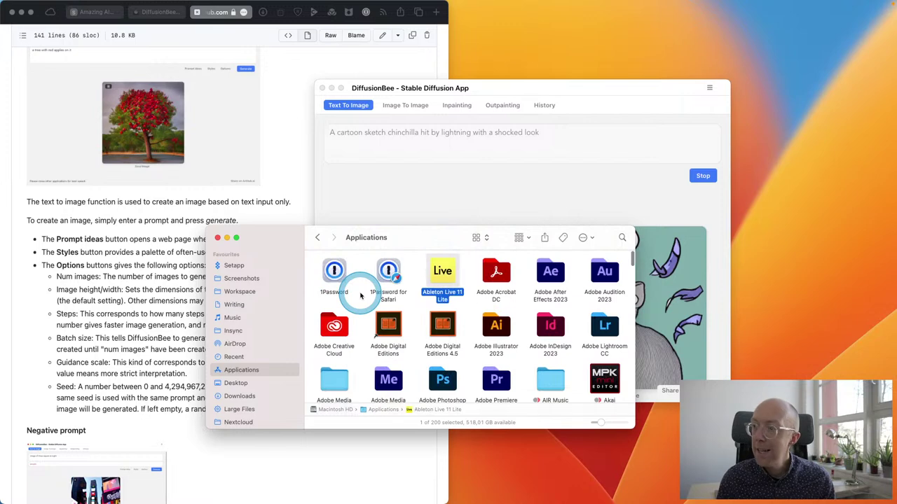
{"action": "scroll", "coordinate": [351, 329], "scroll_direction": "down", "scroll_amount": 2}
{"action": "left_click", "coordinate": [339, 372]}
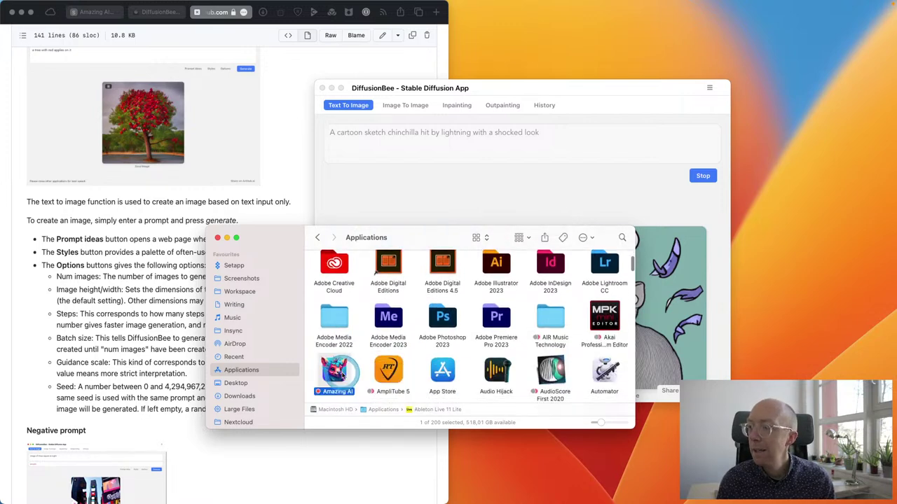
{"action": "right_click", "coordinate": [339, 370]}
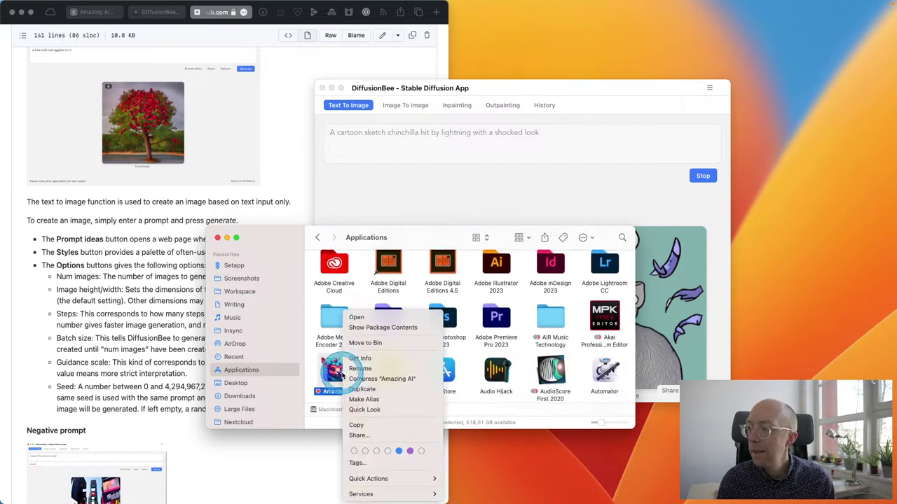
Inspect the package contents of Amazing AI in Finder and return to the Applications folder.
{"action": "left_click", "coordinate": [367, 334]}
{"action": "double_click", "coordinate": [334, 273]}
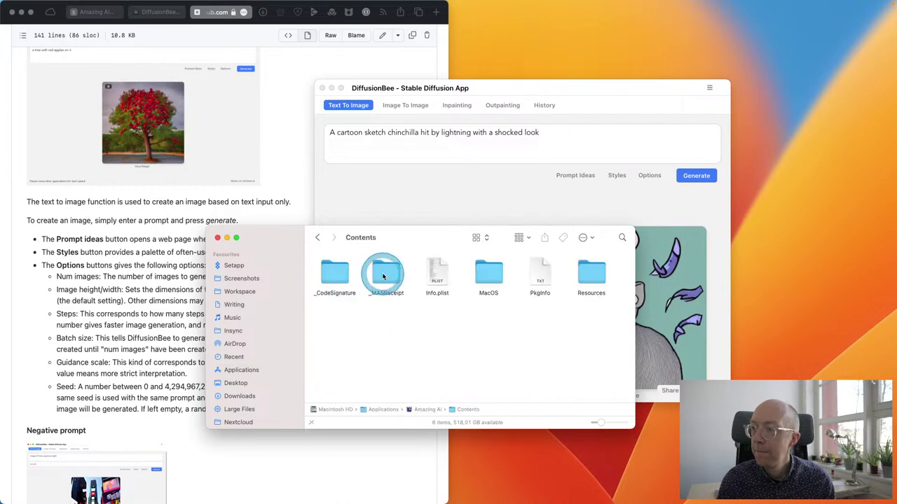
{"action": "left_click", "coordinate": [438, 288]}
{"action": "left_click", "coordinate": [410, 341]}
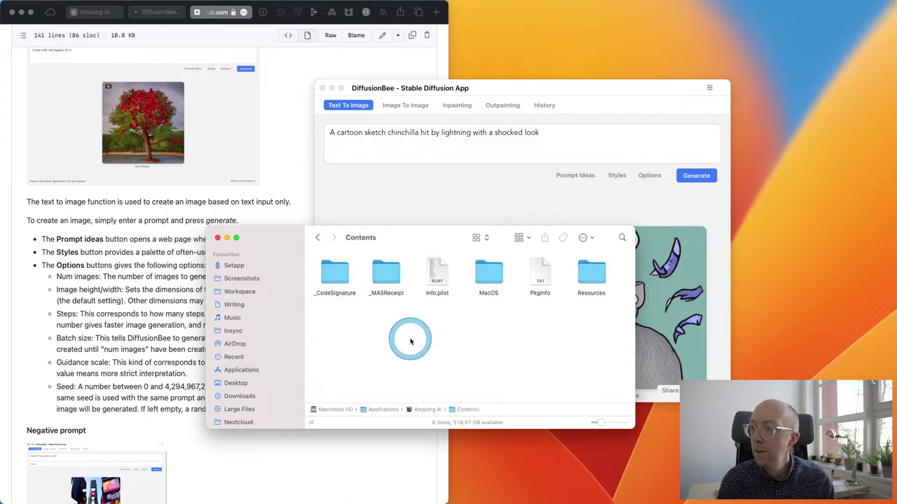
{"action": "key", "text": "super+Up"}
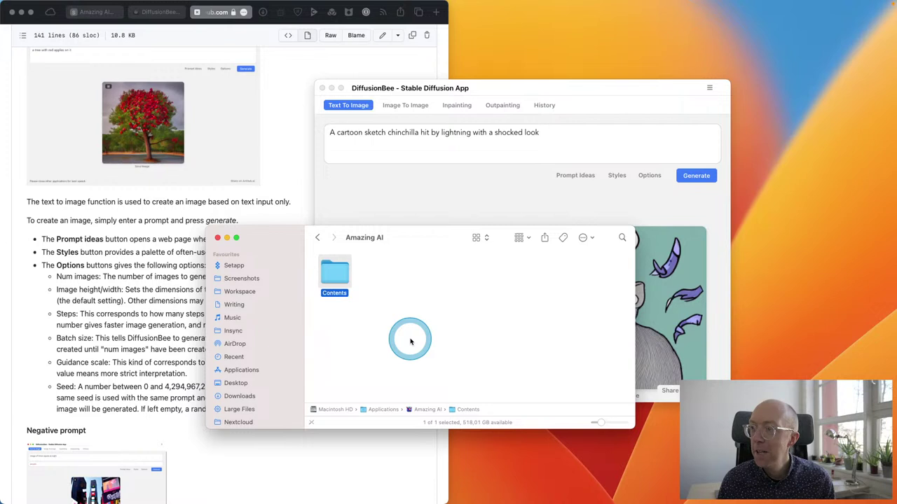
{"action": "key", "text": "super+Up"}
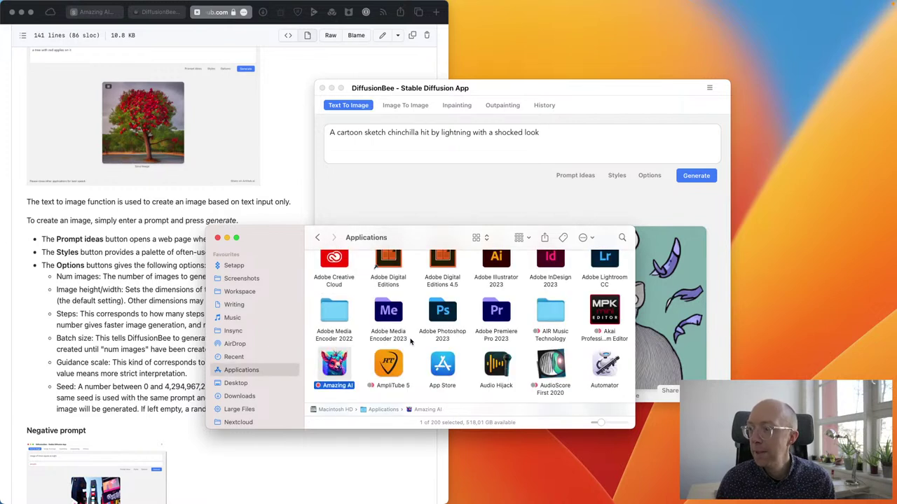
Launch Amazing AI from the Applications folder and bring its window to the front.
{"action": "left_click", "coordinate": [371, 344]}
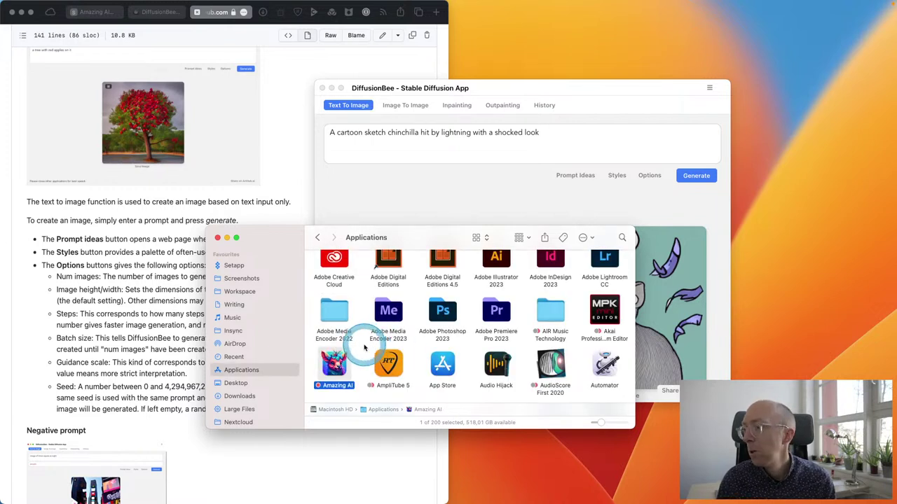
{"action": "left_click", "coordinate": [334, 365]}
{"action": "double_click", "coordinate": [333, 366]}
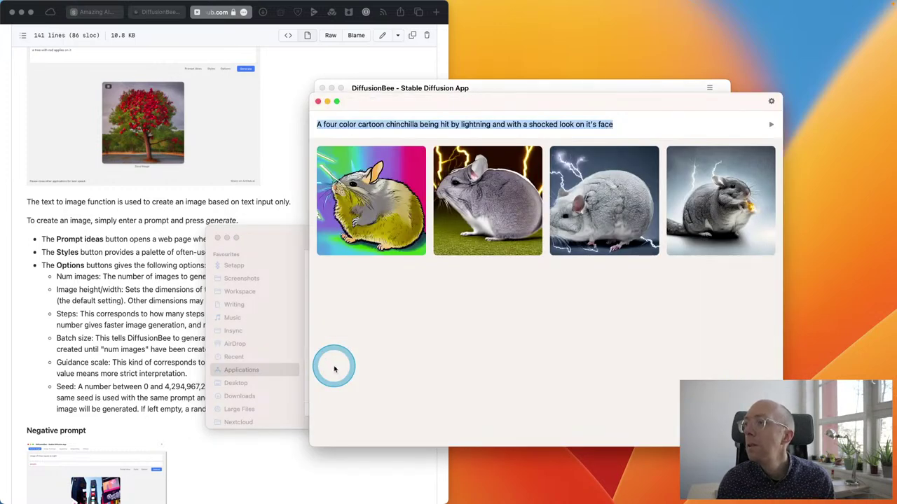
{"action": "left_click", "coordinate": [276, 241]}
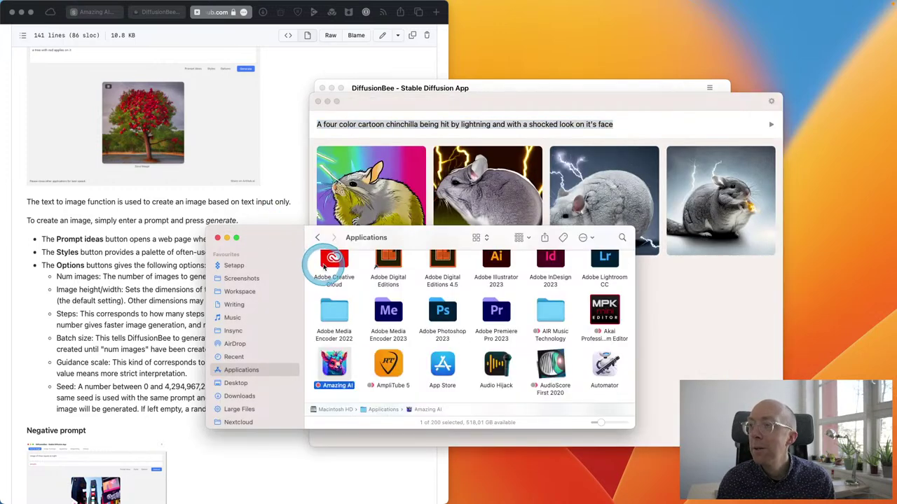
{"action": "left_click", "coordinate": [420, 111]}
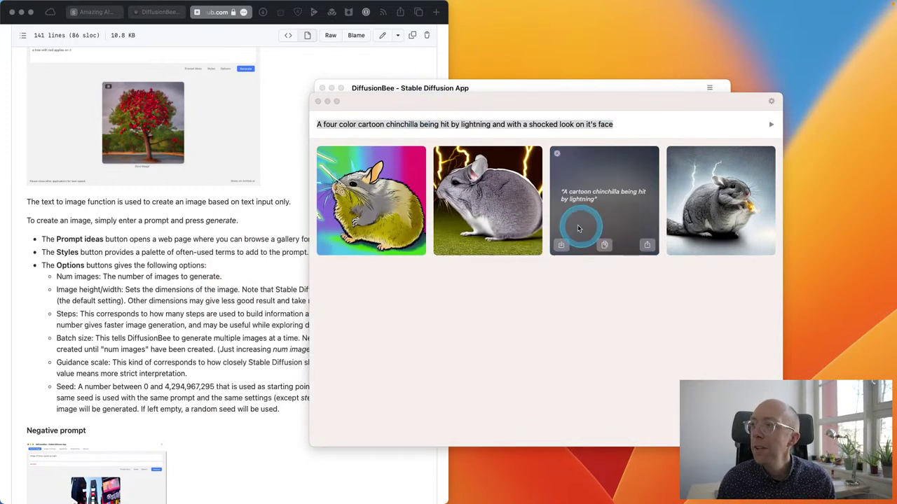
Switch to DiffusionBee and examine the generated chinchilla images and the actions offered for the green-background one.
{"action": "left_click", "coordinate": [490, 87]}
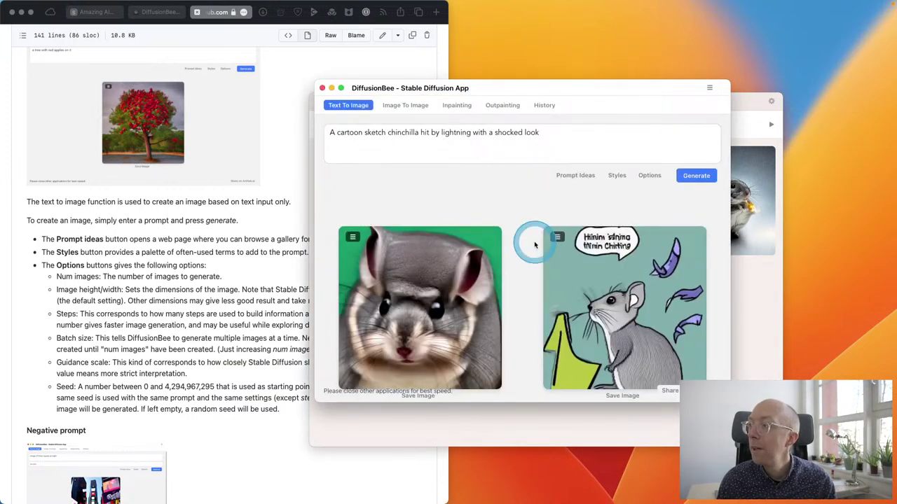
{"action": "scroll", "coordinate": [489, 313], "scroll_direction": "down", "scroll_amount": 2}
{"action": "scroll", "coordinate": [489, 312], "scroll_direction": "down", "scroll_amount": 5}
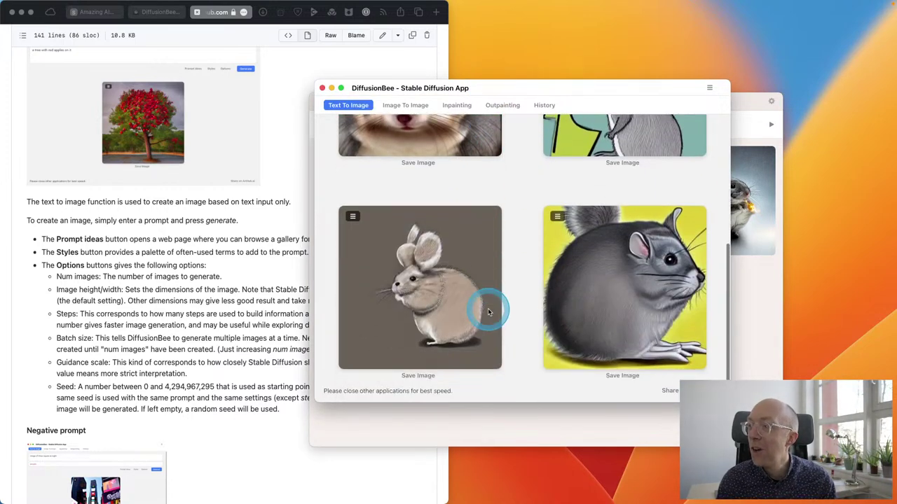
{"action": "scroll", "coordinate": [488, 312], "scroll_direction": "up", "scroll_amount": 5}
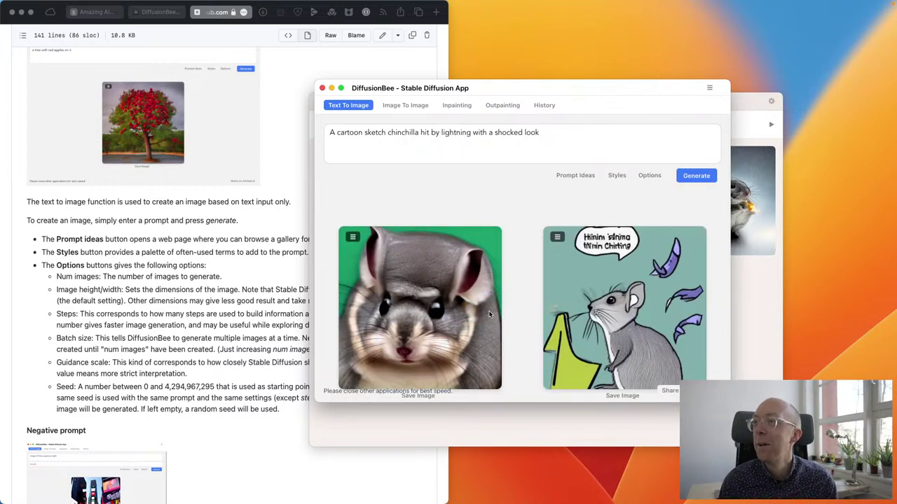
{"action": "left_click", "coordinate": [352, 239]}
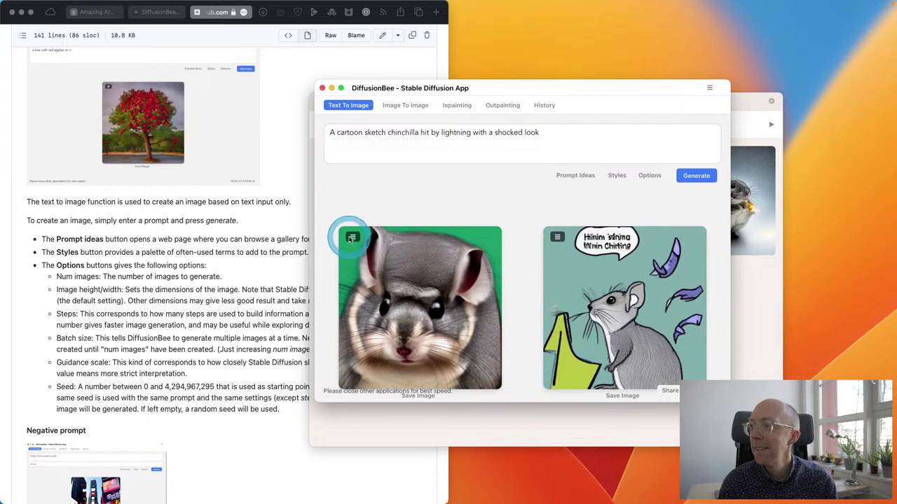
{"action": "left_click_drag", "start_coordinate": [352, 239], "coordinate": [528, 211]}
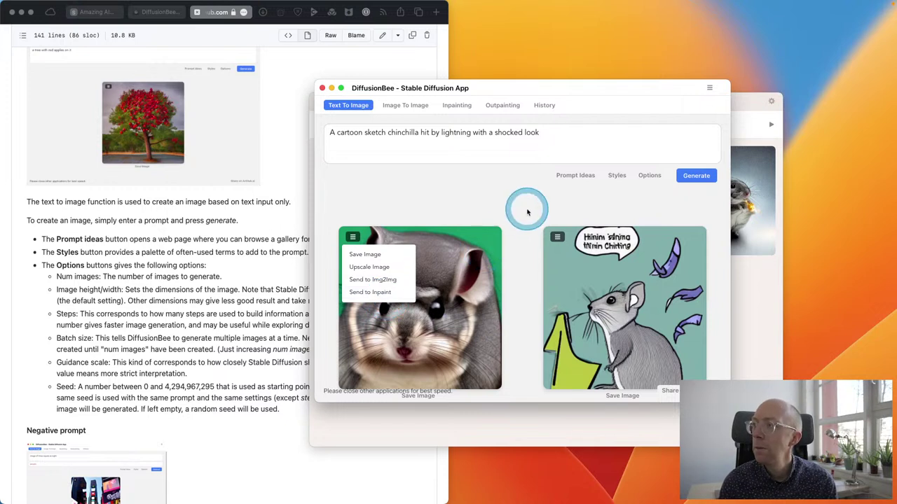
{"action": "left_click", "coordinate": [517, 196]}
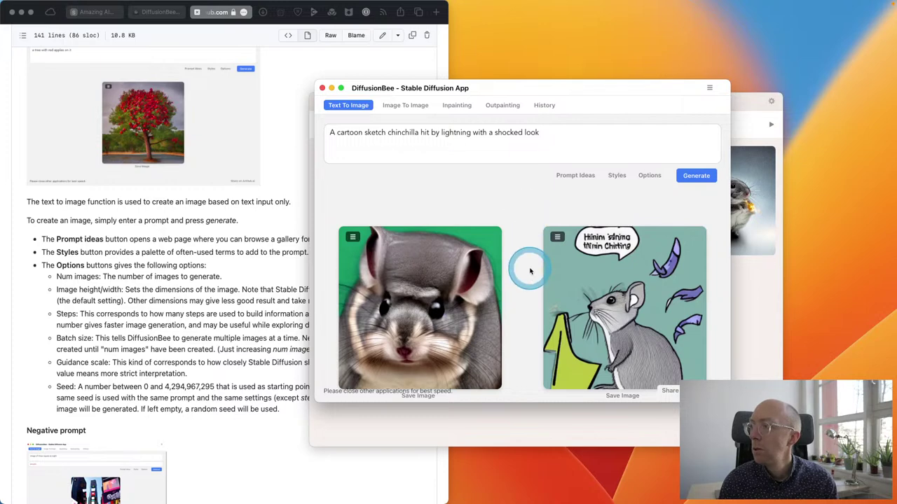
{"action": "scroll", "coordinate": [531, 271], "scroll_direction": "down", "scroll_amount": 5}
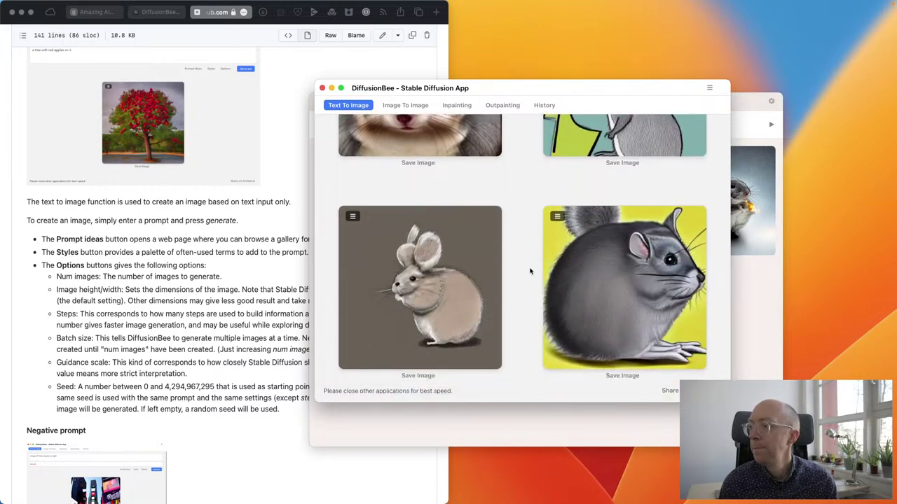
{"action": "scroll", "coordinate": [530, 271], "scroll_direction": "up", "scroll_amount": 5}
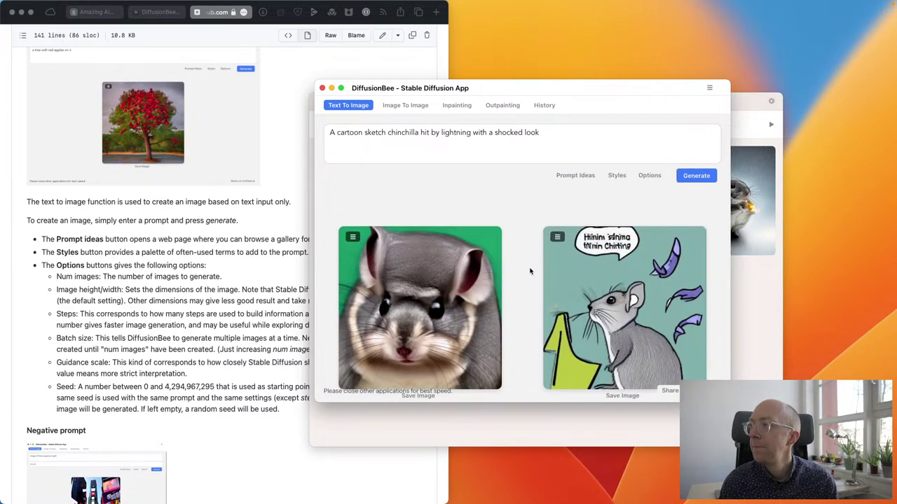
{"action": "scroll", "coordinate": [531, 271], "scroll_direction": "down", "scroll_amount": 5}
{"action": "scroll", "coordinate": [530, 271], "scroll_direction": "up", "scroll_amount": 5}
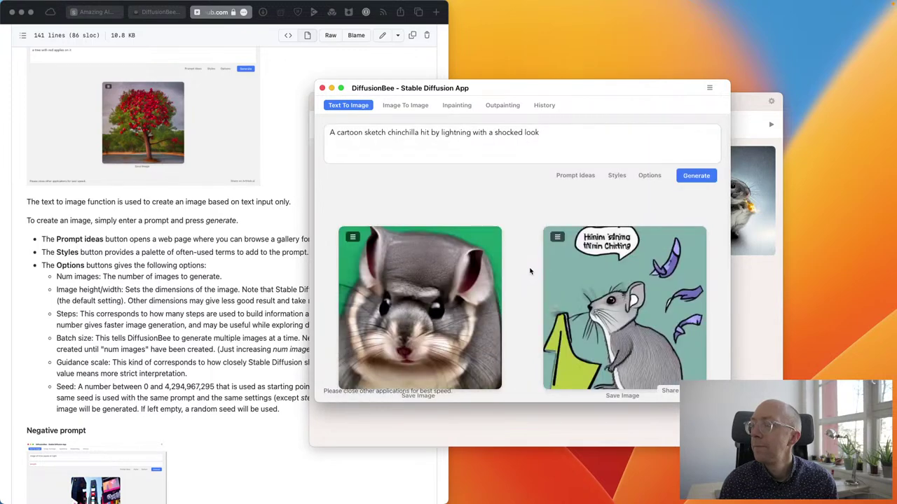
{"action": "left_click", "coordinate": [301, 271]}
{"action": "left_click", "coordinate": [249, 273]}
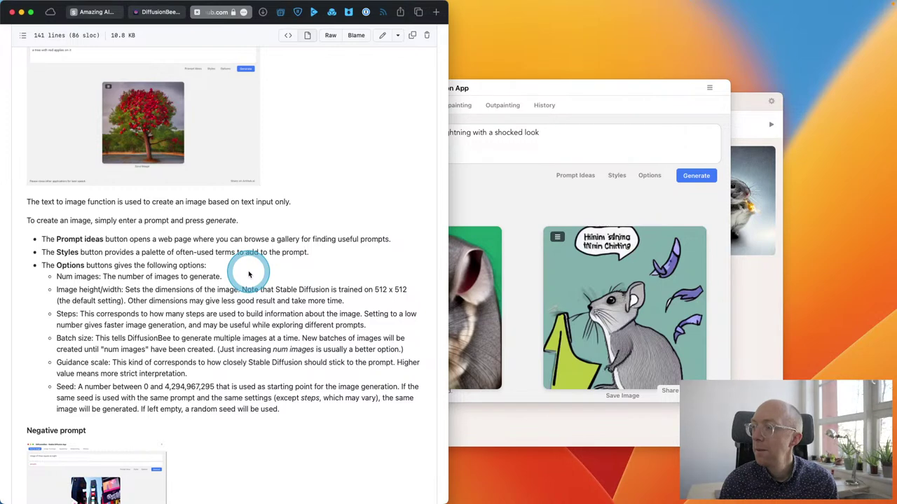
Try replacing the DiffusionBee prompt with the one copied from Amazing AI, and undo the replacement.
{"action": "left_click", "coordinate": [767, 295]}
{"action": "triple_click", "coordinate": [456, 120]}
{"action": "key", "text": "super+c"}
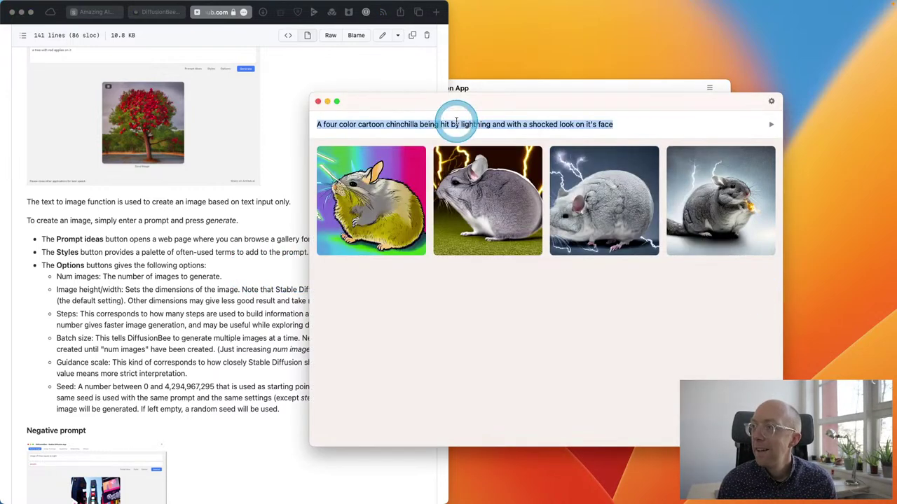
{"action": "left_click", "coordinate": [452, 88]}
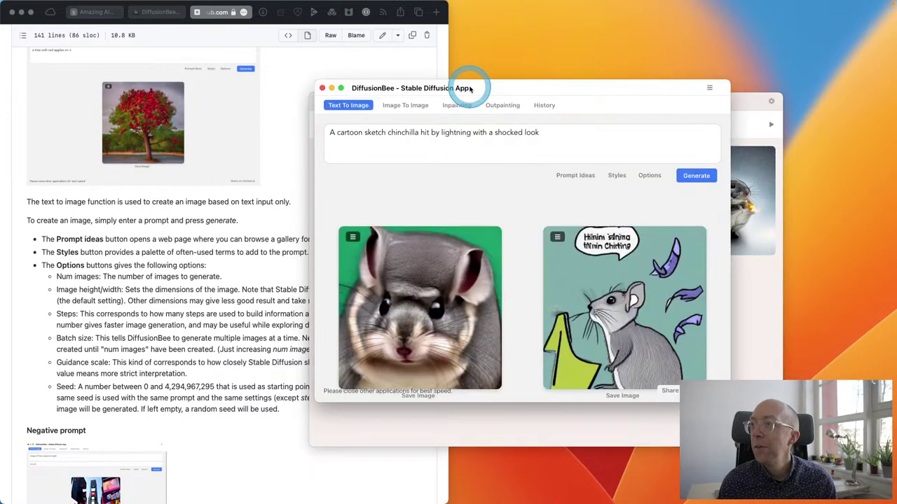
{"action": "left_click", "coordinate": [421, 131]}
{"action": "triple_click", "coordinate": [421, 132]}
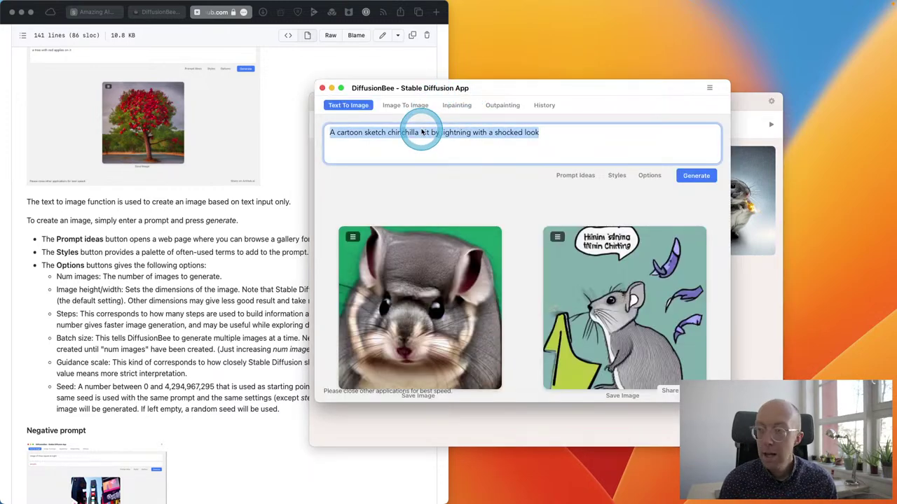
{"action": "key", "text": "super+v"}
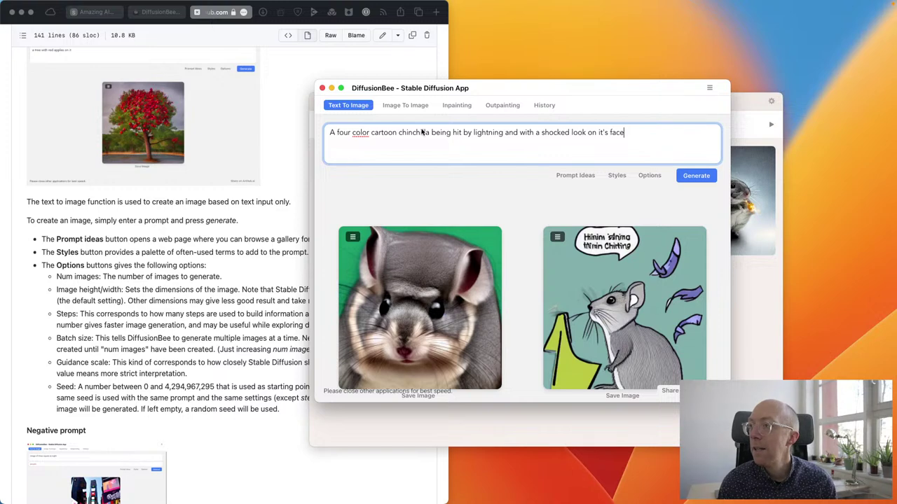
{"action": "key", "text": "super+z"}
Copy DiffusionBee's prompt "A cartoon sketch chinchilla hit by lightning with a shocked look" into Amazing AI, replacing its prompt, and generate the images.
{"action": "triple_click", "coordinate": [402, 133]}
{"action": "key", "text": "super+c"}
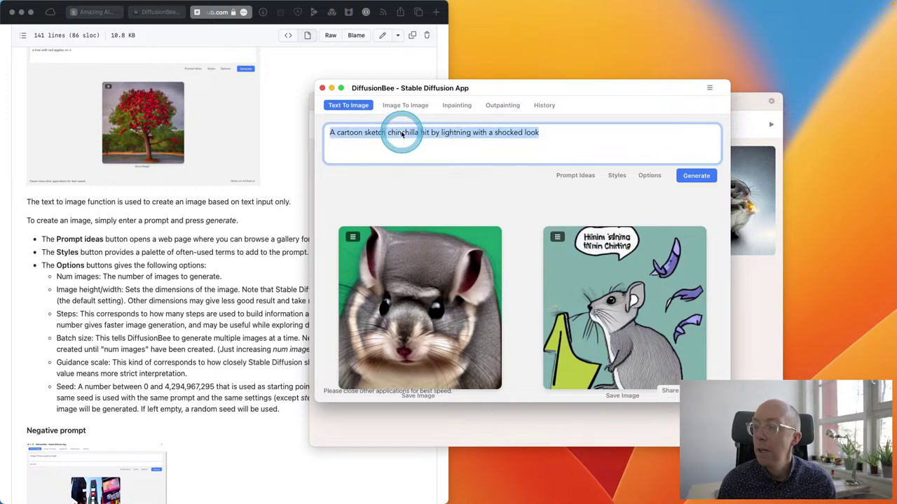
{"action": "left_click", "coordinate": [741, 265]}
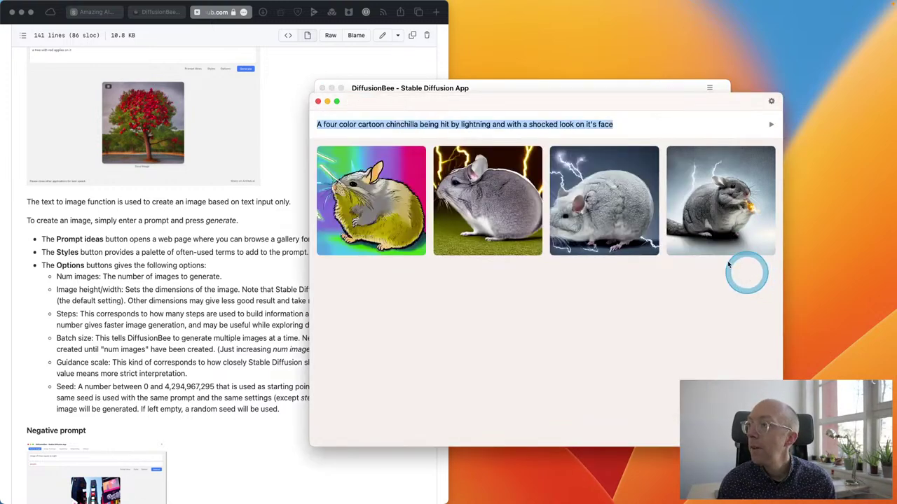
{"action": "double_click", "coordinate": [399, 124]}
{"action": "key", "text": "super+a"}
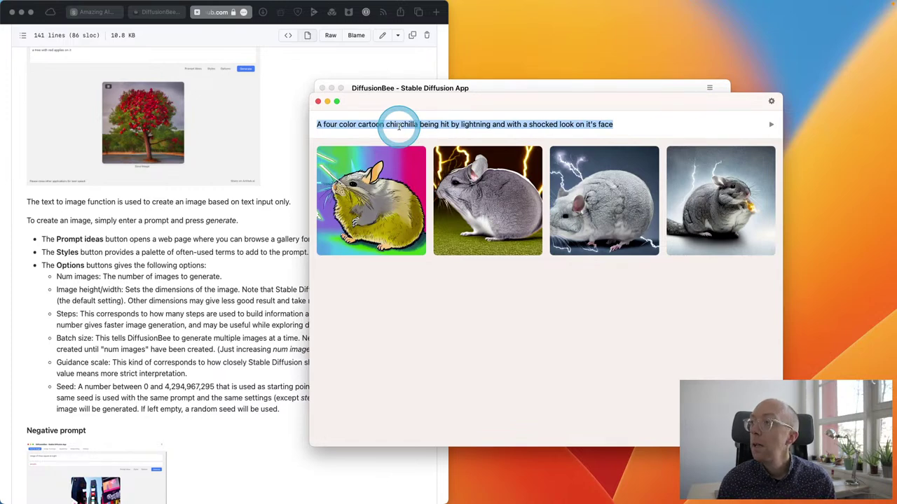
{"action": "key", "text": "super+v"}
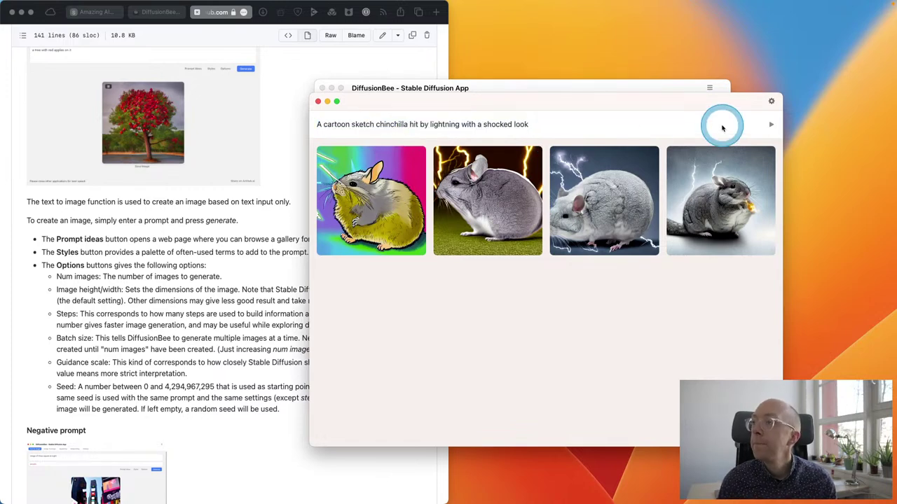
{"action": "left_click", "coordinate": [771, 125]}
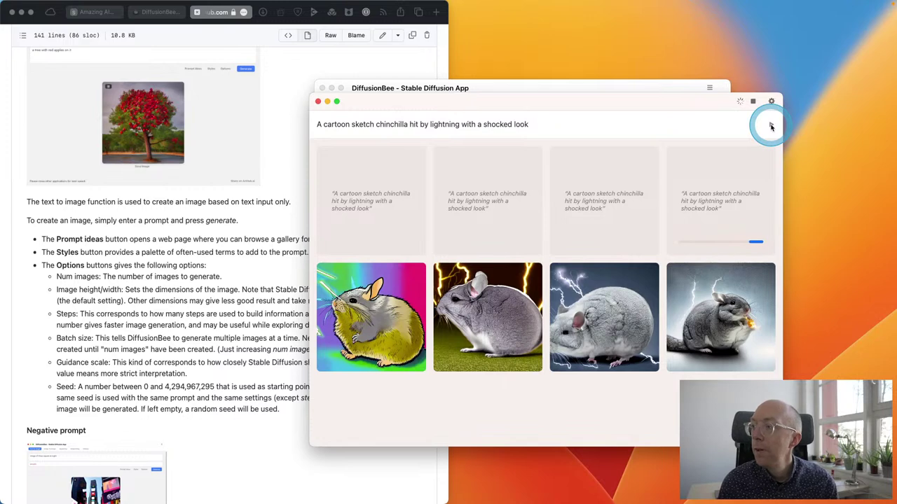
Switch to the browser and read the Negative prompt and Image to image sections of the DiffusionBee documentation.
{"action": "left_click", "coordinate": [621, 107]}
{"action": "left_click", "coordinate": [550, 85]}
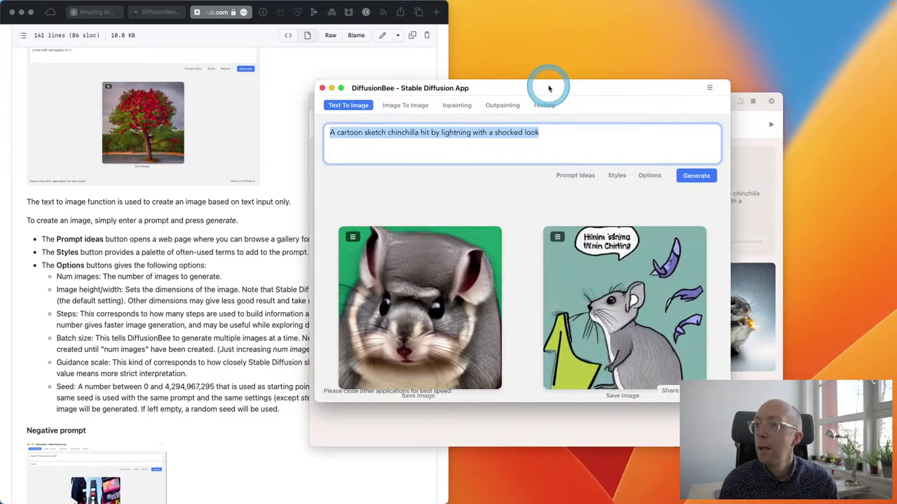
{"action": "left_click", "coordinate": [218, 280]}
{"action": "scroll", "coordinate": [220, 287], "scroll_direction": "down", "scroll_amount": 10}
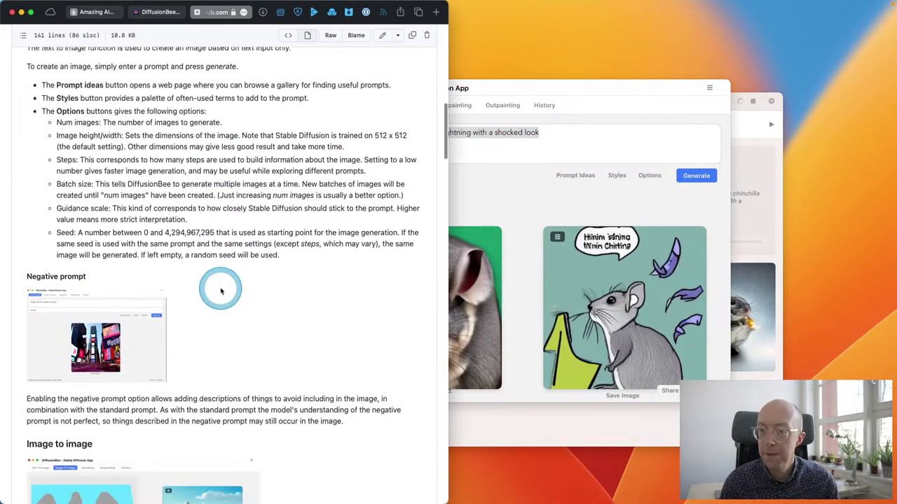
{"action": "scroll", "coordinate": [221, 291], "scroll_direction": "down", "scroll_amount": 3}
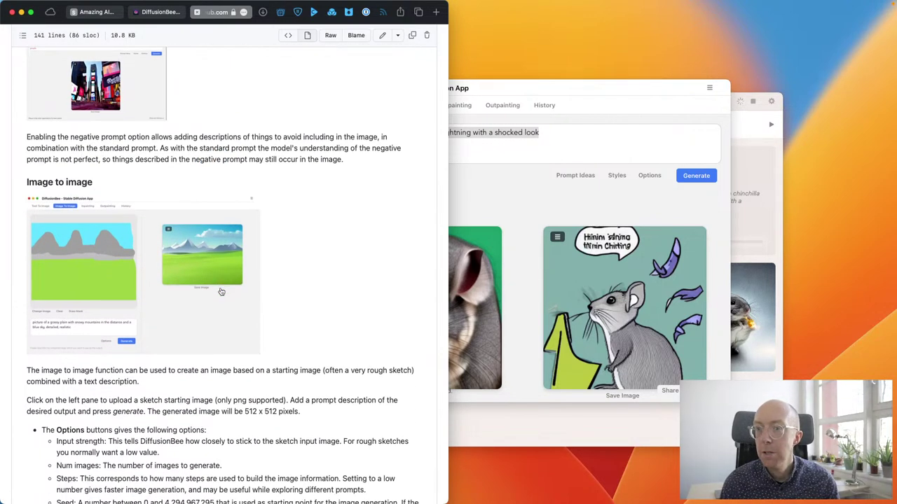
{"action": "scroll", "coordinate": [220, 291], "scroll_direction": "down", "scroll_amount": 1}
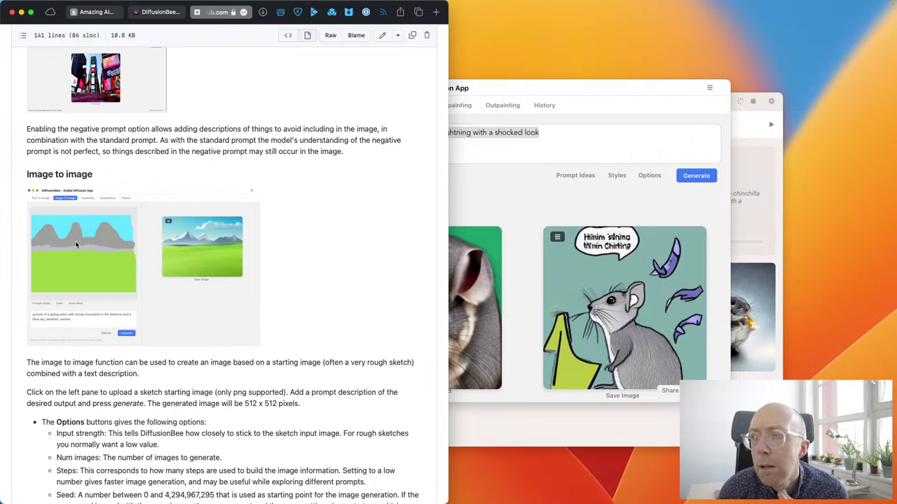
Switch to DiffusionBee and save the generated light-brown chinchilla on the brown background as Untitled.png.
{"action": "left_click", "coordinate": [565, 94]}
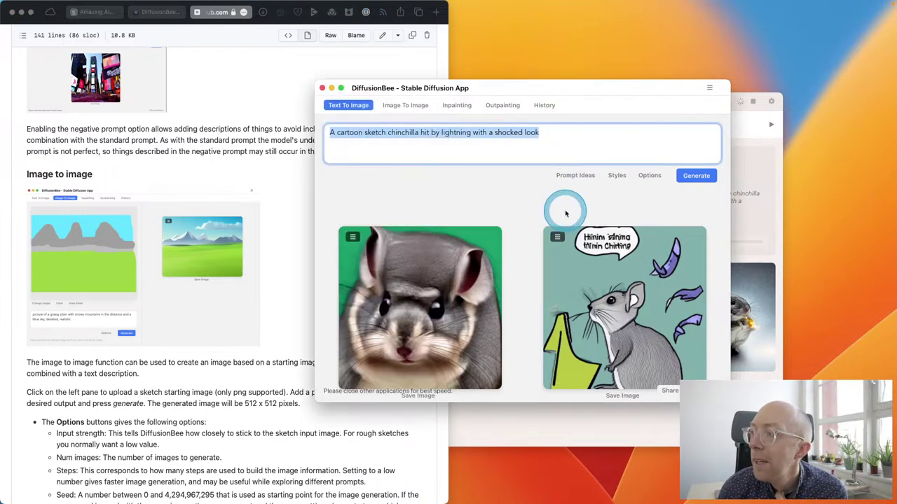
{"action": "scroll", "coordinate": [558, 237], "scroll_direction": "down", "scroll_amount": 5}
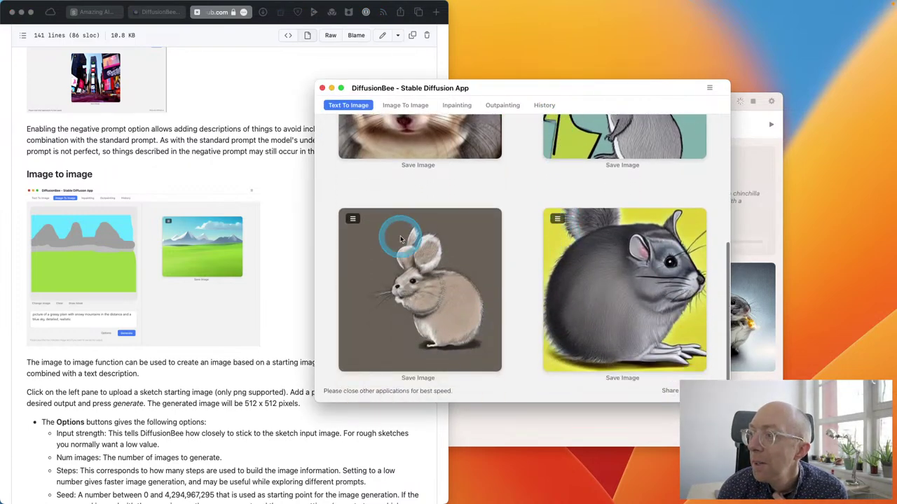
{"action": "left_click", "coordinate": [353, 219]}
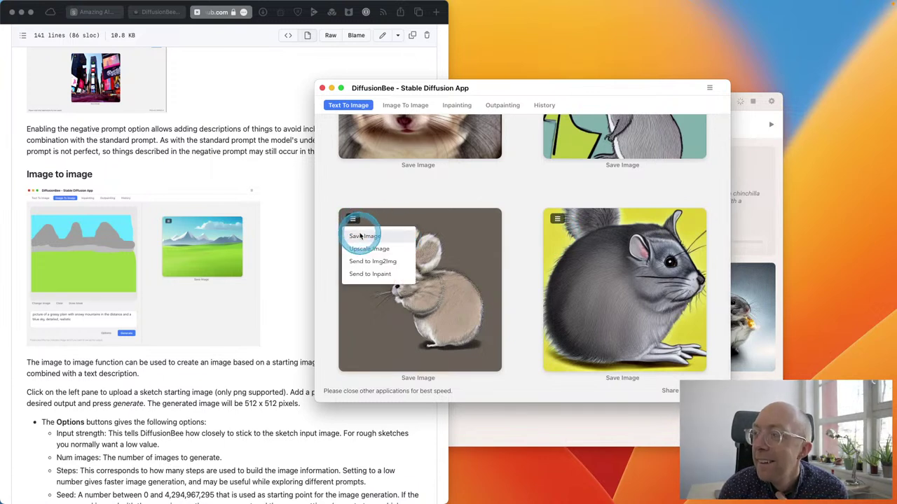
{"action": "left_click", "coordinate": [359, 236]}
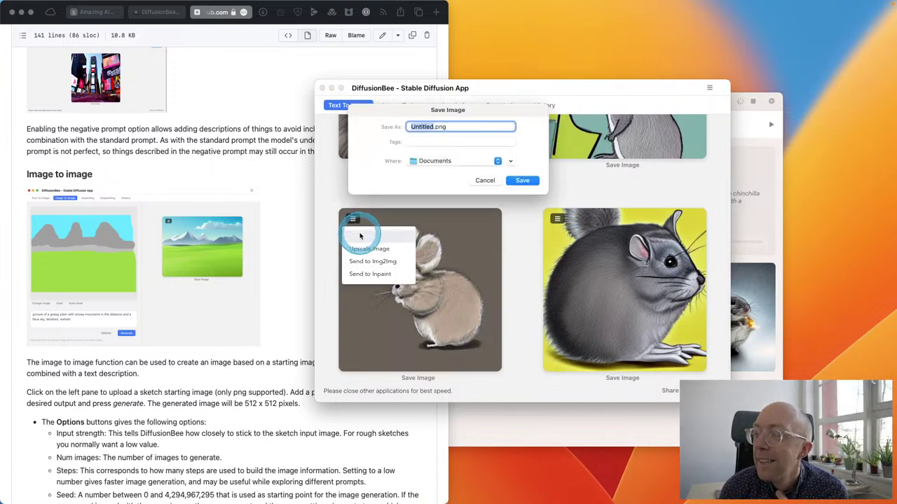
{"action": "left_click", "coordinate": [522, 181]}
Load Untitled.png from the Desktop as the input image for Image To Image.
{"action": "left_click", "coordinate": [394, 107]}
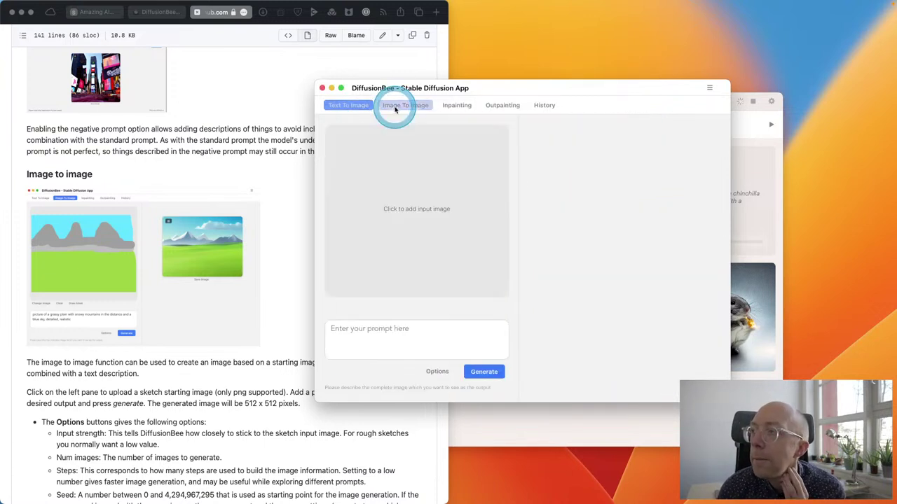
{"action": "left_click", "coordinate": [414, 195]}
{"action": "left_click", "coordinate": [380, 127]}
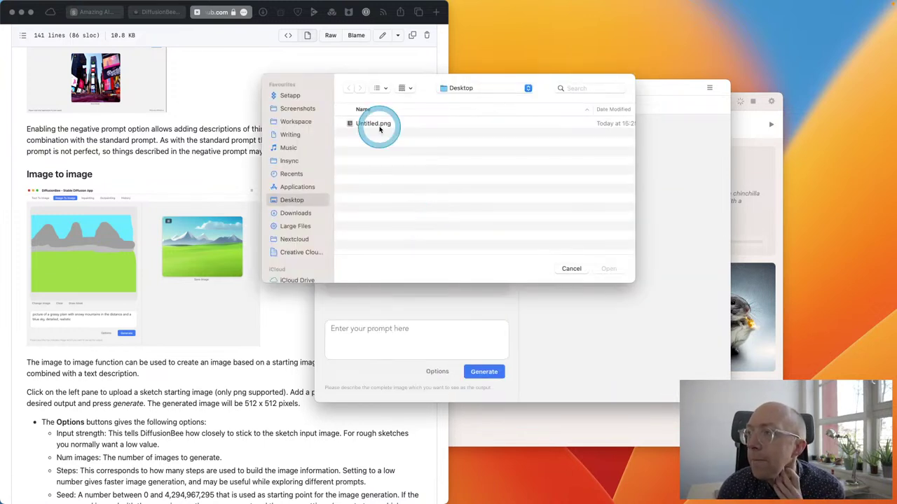
{"action": "left_click", "coordinate": [607, 269]}
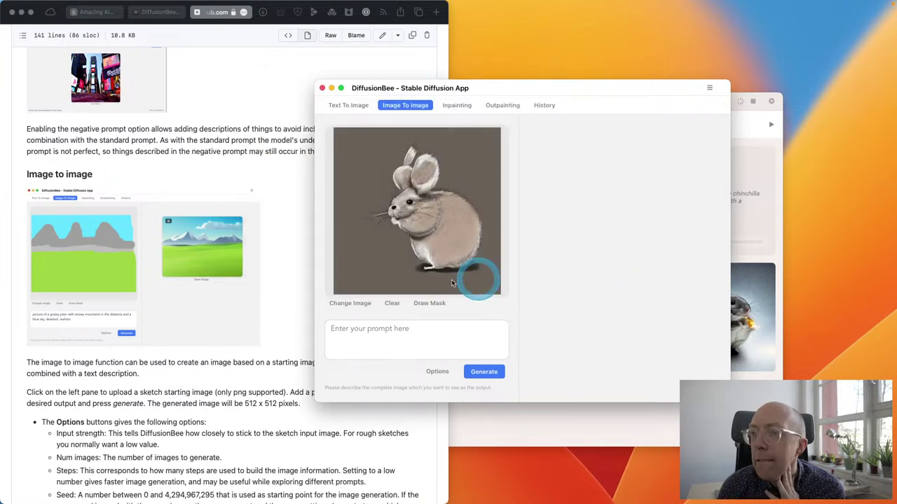
{"action": "left_click", "coordinate": [249, 306]}
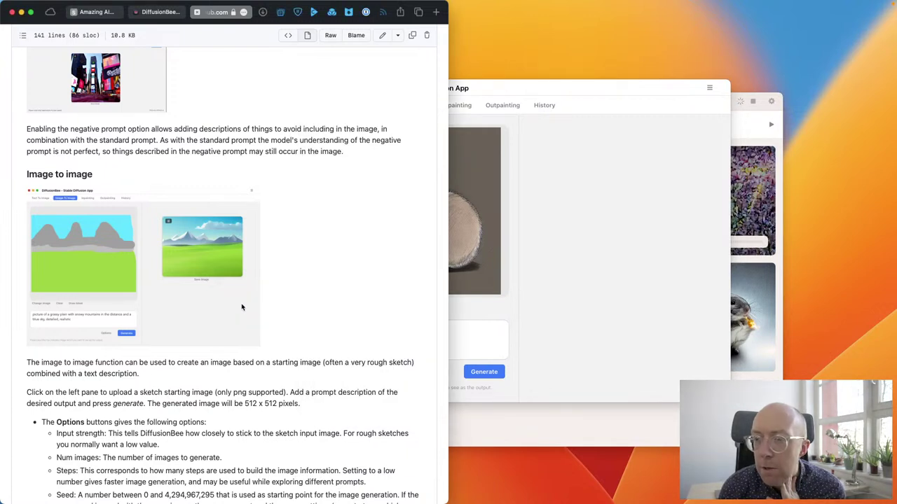
{"action": "left_click", "coordinate": [498, 342]}
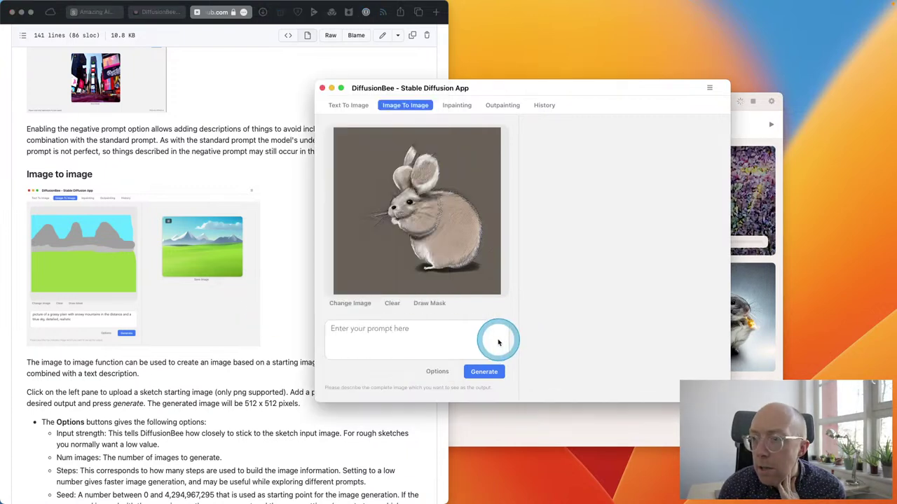
Enter the Image To Image prompt "Portrait of a very fluffy chinchilla looking serene in a field" and generate the image.
{"action": "left_click", "coordinate": [417, 340]}
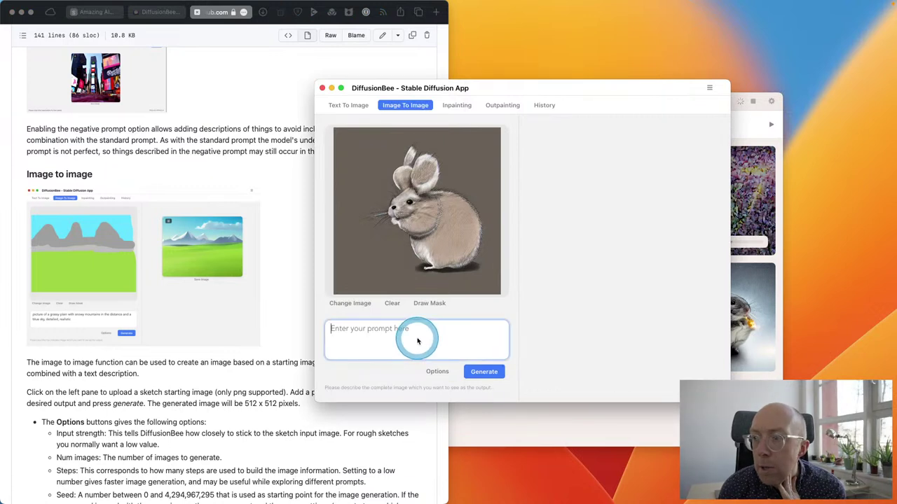
{"action": "type", "text": "P"}
{"action": "key", "text": "BackSpace"}
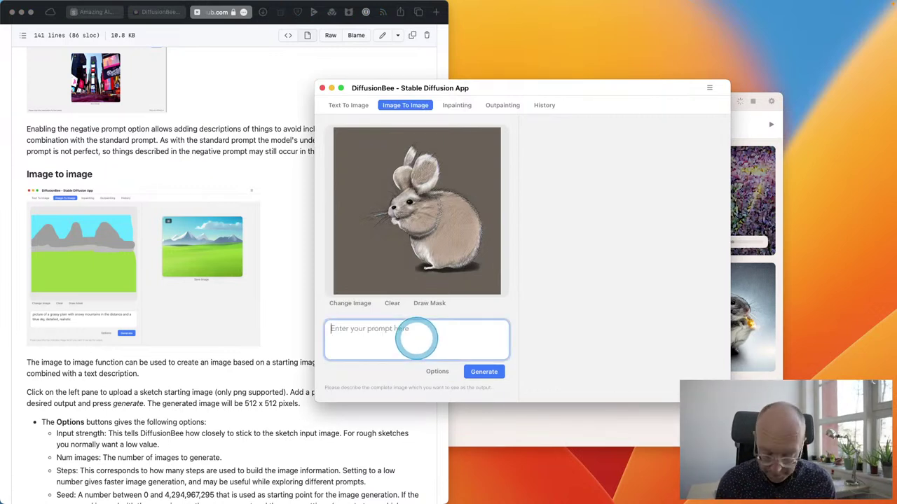
{"action": "type", "text": "Portrait "}
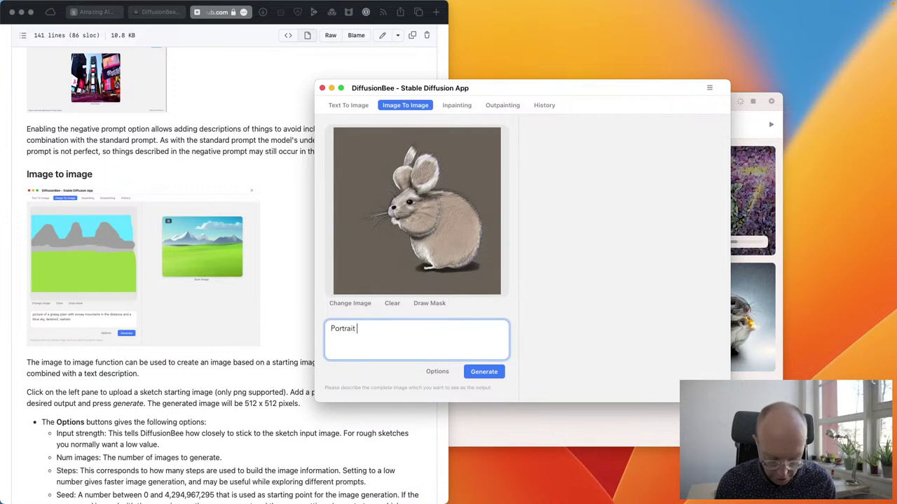
{"action": "type", "text": "of a very flu"}
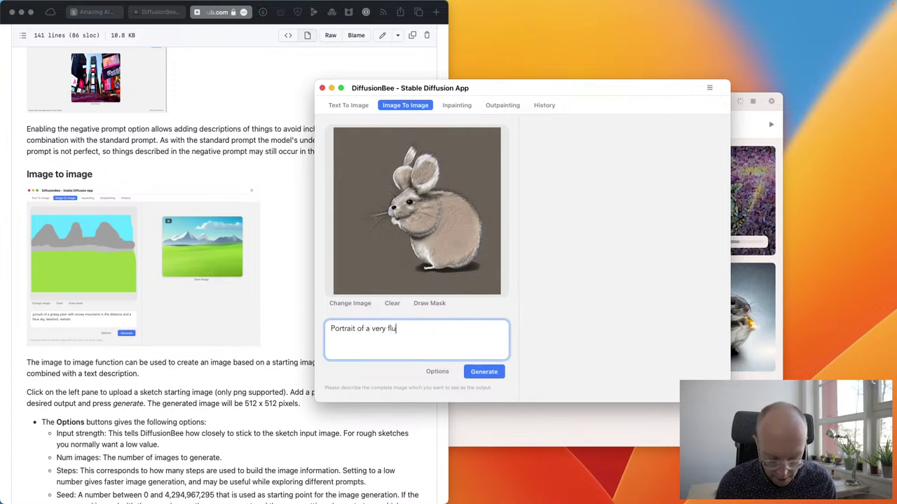
{"action": "type", "text": "ffy chinchilla"}
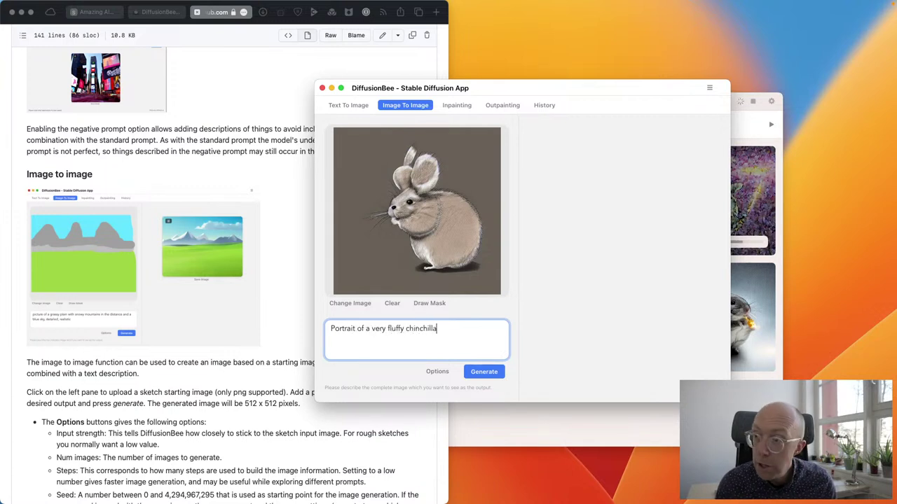
{"action": "type", "text": " lookig serene"}
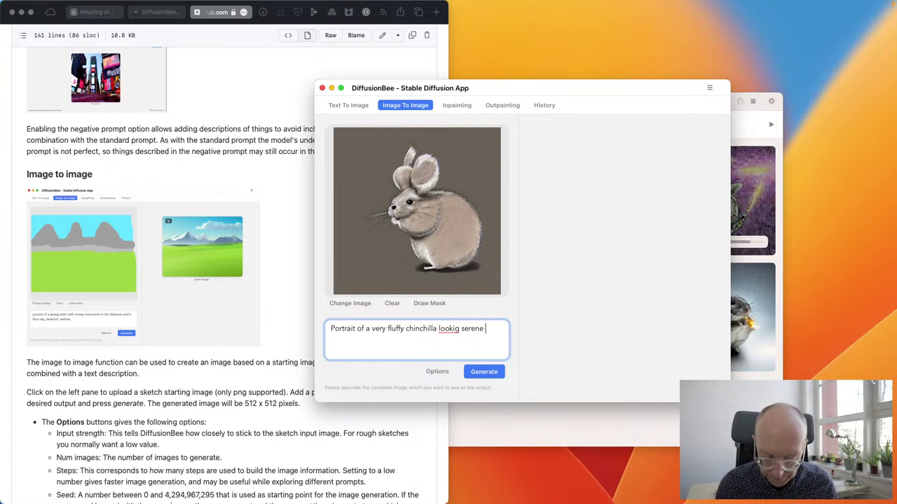
{"action": "type", "text": " in"}
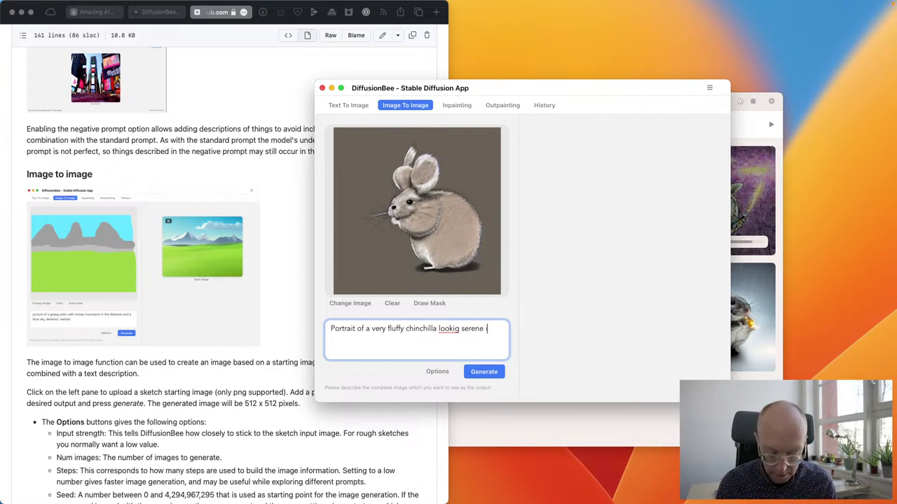
{"action": "type", "text": "n a field"}
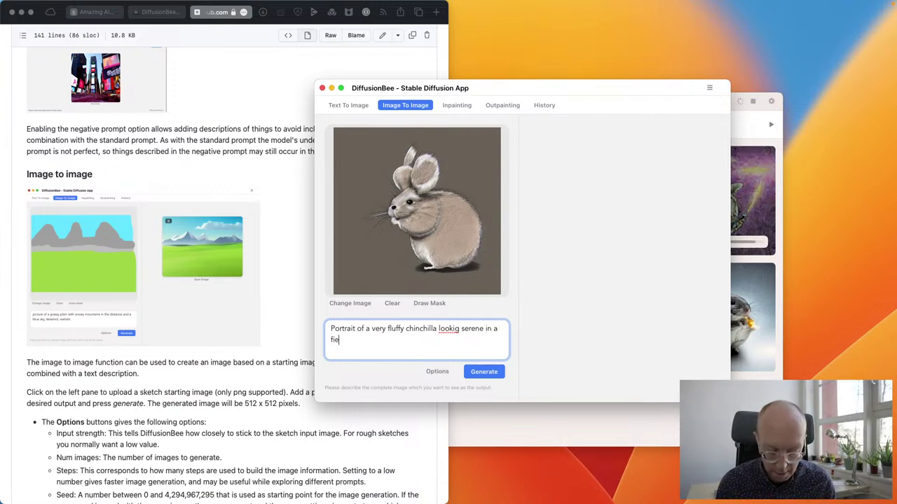
{"action": "right_click", "coordinate": [447, 330]}
{"action": "left_click", "coordinate": [464, 334]}
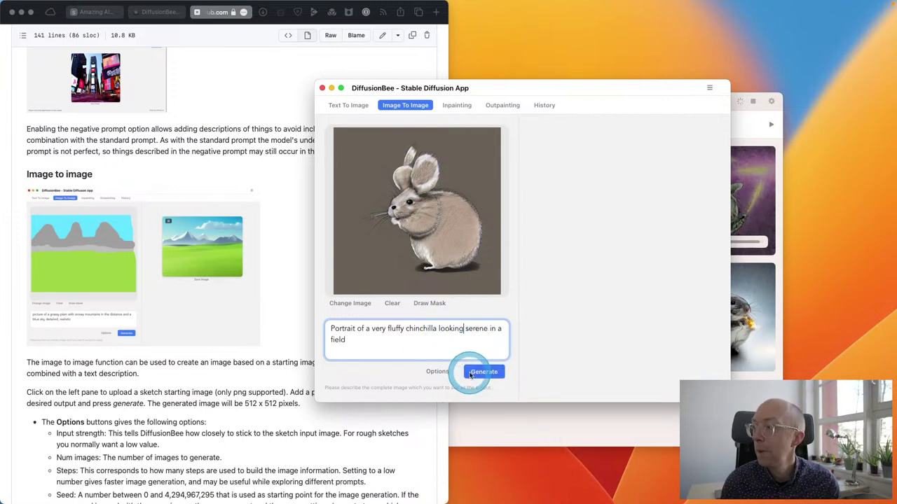
{"action": "left_click", "coordinate": [471, 373]}
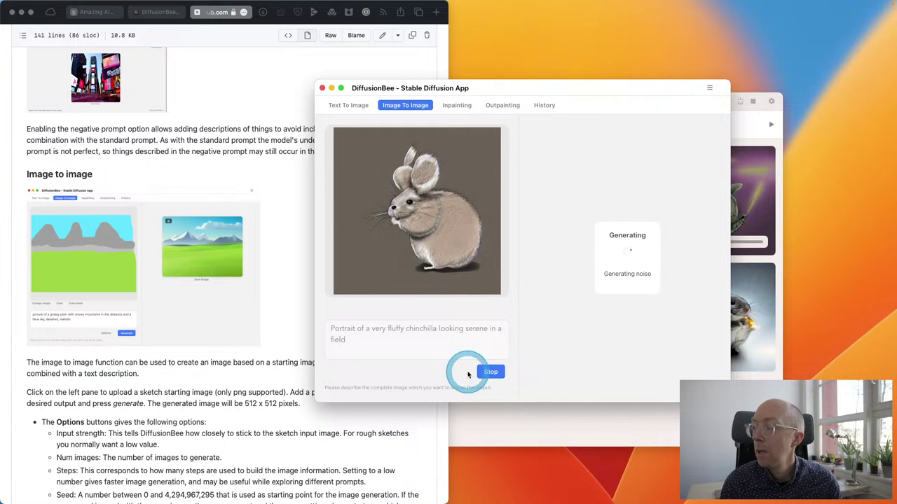
Switch to Activity Monitor, check the processes sorted from highest to lowest CPU use, and quit it.
{"action": "mouse_move", "coordinate": [455, 501]}
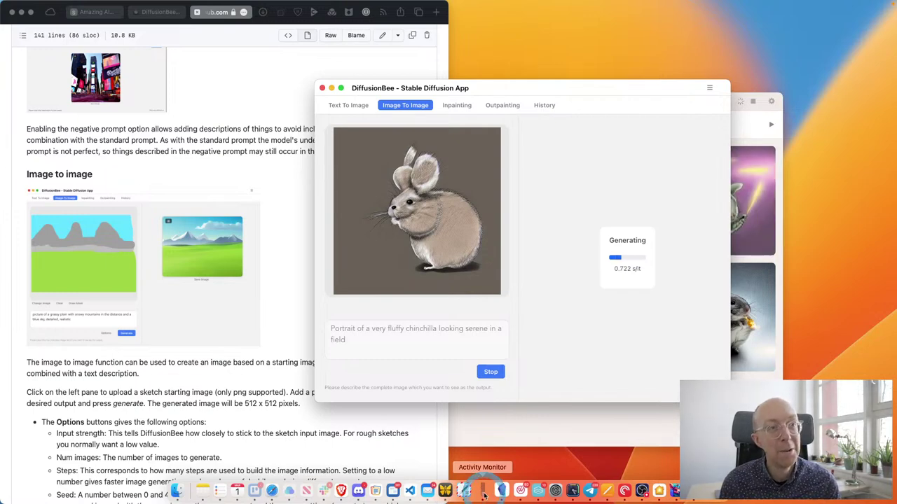
{"action": "left_click", "coordinate": [483, 492]}
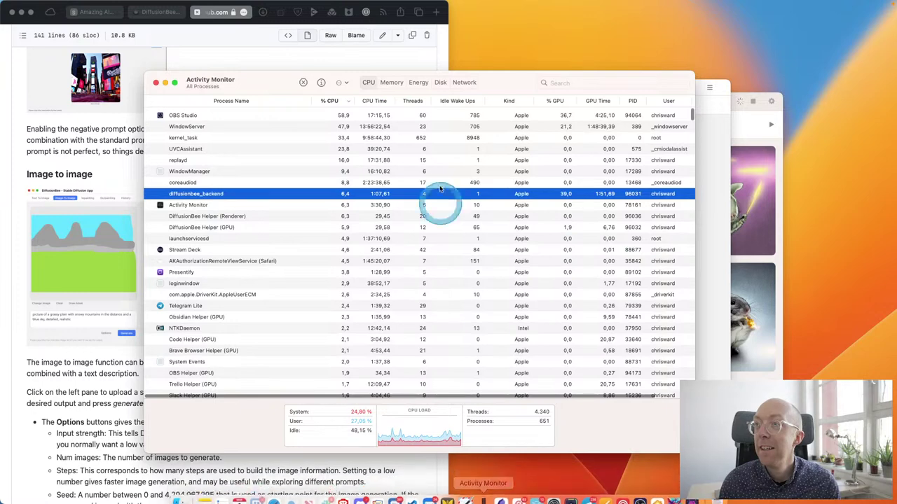
{"action": "left_click", "coordinate": [350, 102]}
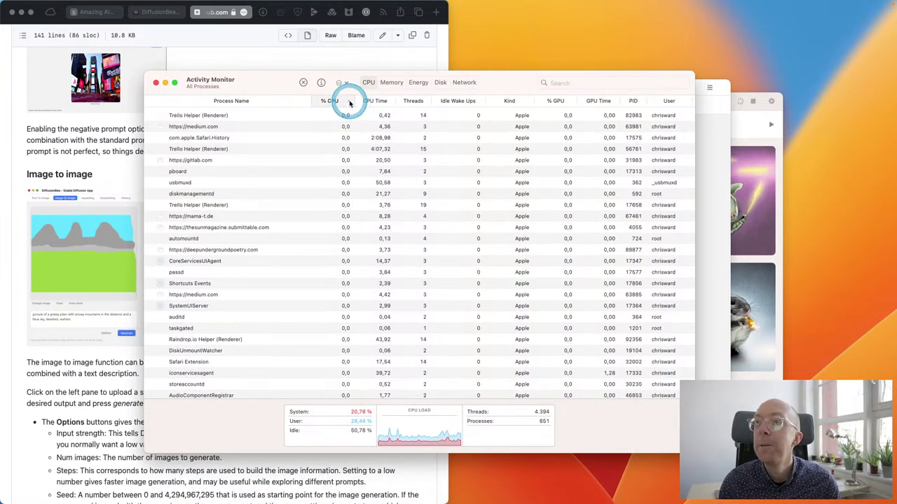
{"action": "left_click", "coordinate": [349, 102]}
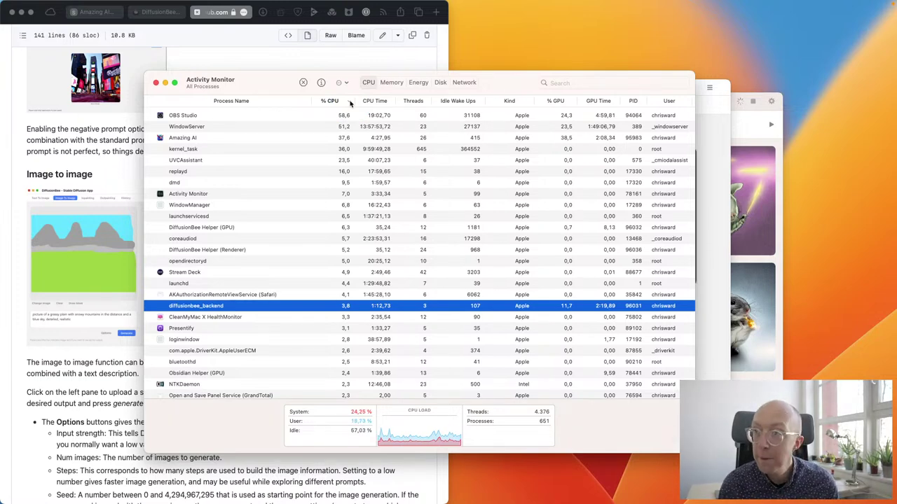
{"action": "key", "text": "super+q"}
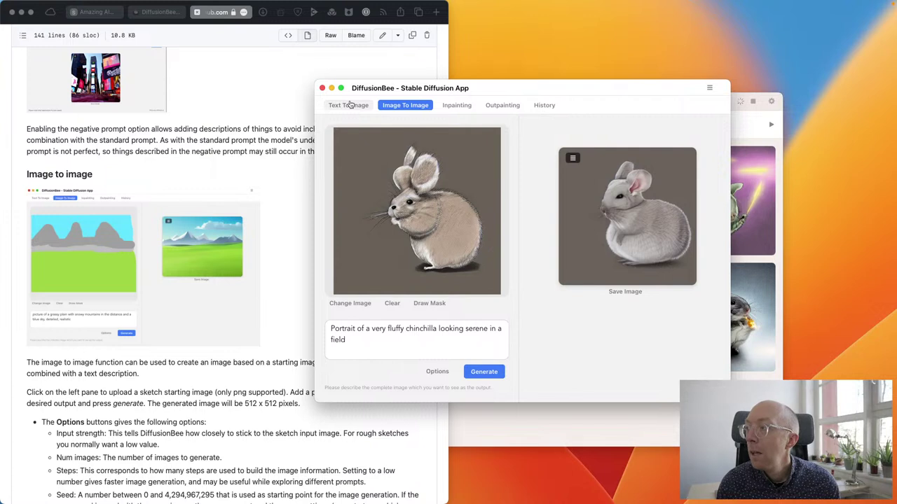
Examine the Image To Image result in DiffusionBee and look back over the four Text To Image chinchilla pictures.
{"action": "left_click_drag", "start_coordinate": [535, 87], "coordinate": [527, 89]}
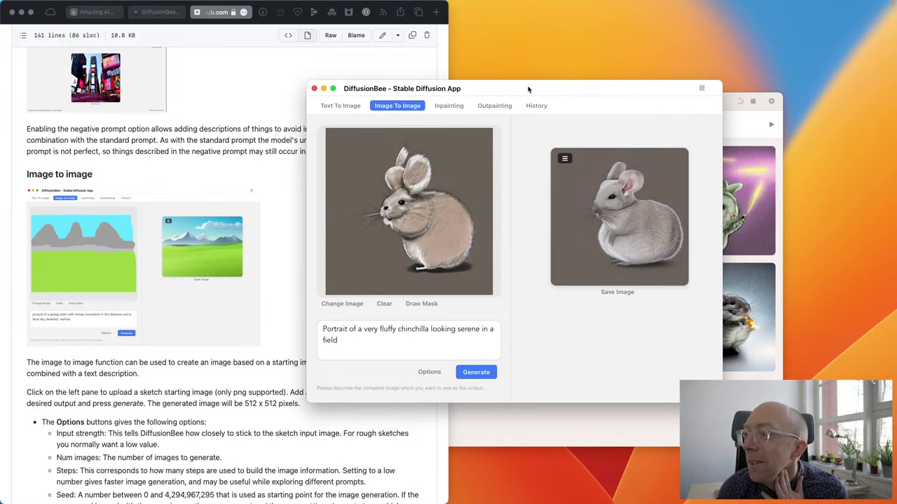
{"action": "left_click", "coordinate": [411, 327]}
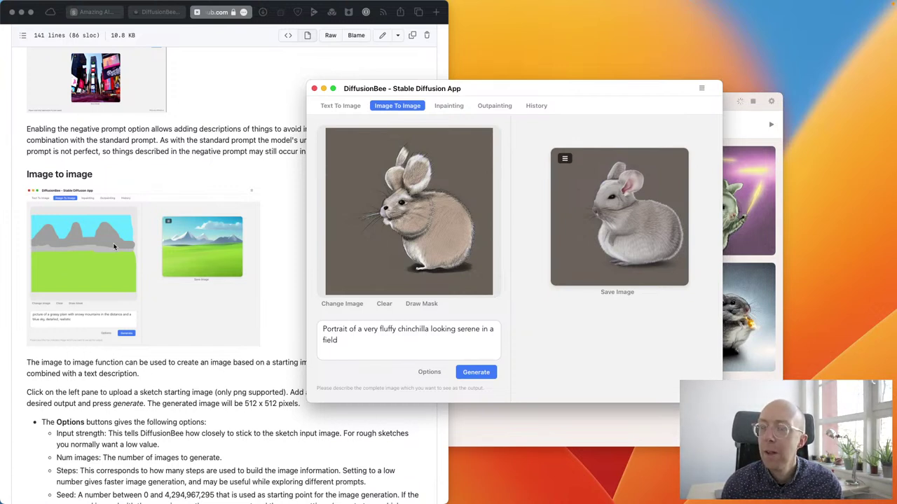
{"action": "left_click", "coordinate": [333, 109]}
{"action": "left_click", "coordinate": [447, 222]}
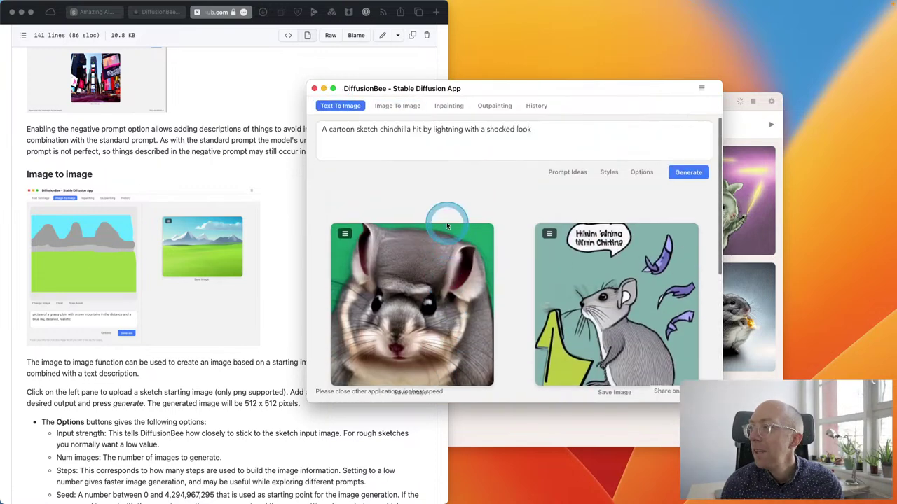
{"action": "scroll", "coordinate": [447, 224], "scroll_direction": "down", "scroll_amount": 8}
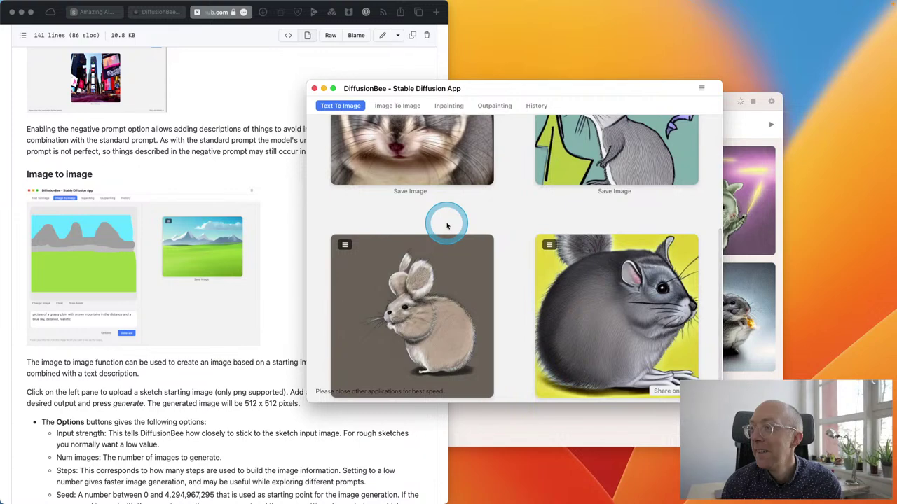
{"action": "scroll", "coordinate": [448, 224], "scroll_direction": "up", "scroll_amount": 8}
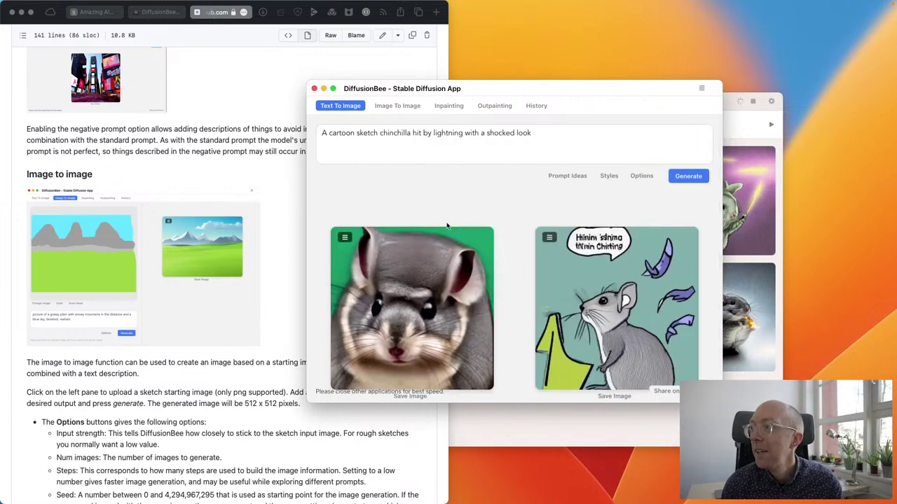
{"action": "scroll", "coordinate": [447, 226], "scroll_direction": "down", "scroll_amount": 2}
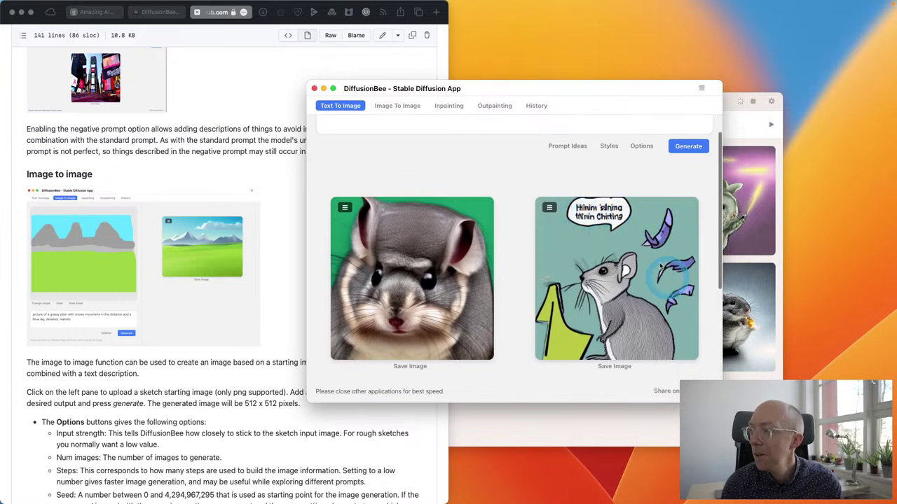
{"action": "scroll", "coordinate": [577, 282], "scroll_direction": "down", "scroll_amount": 5}
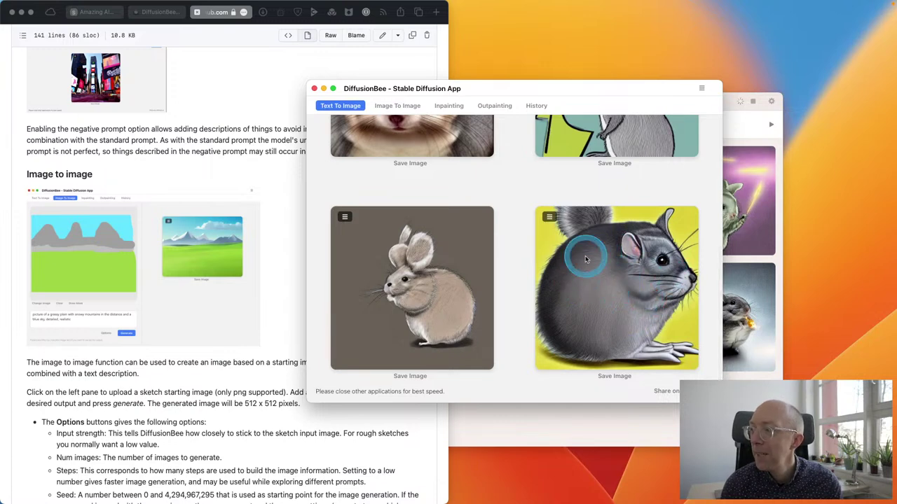
{"action": "scroll", "coordinate": [586, 259], "scroll_direction": "up", "scroll_amount": 6}
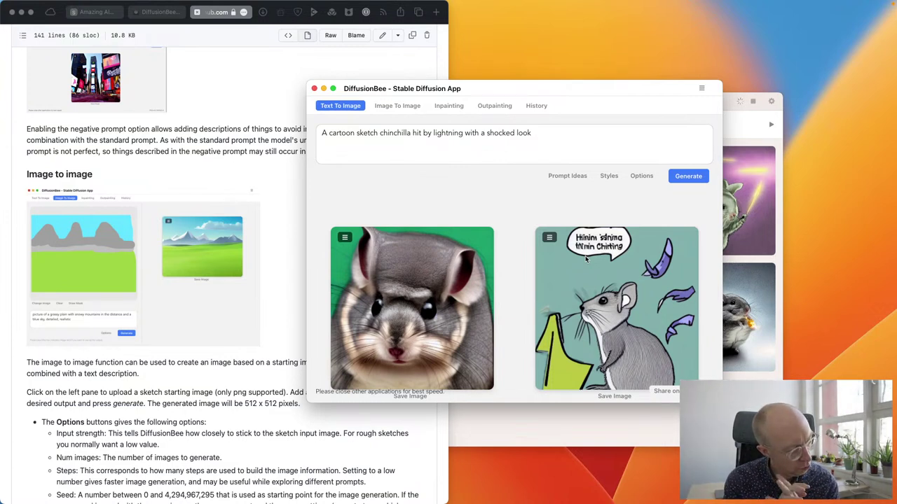
{"action": "scroll", "coordinate": [587, 259], "scroll_direction": "down", "scroll_amount": 5}
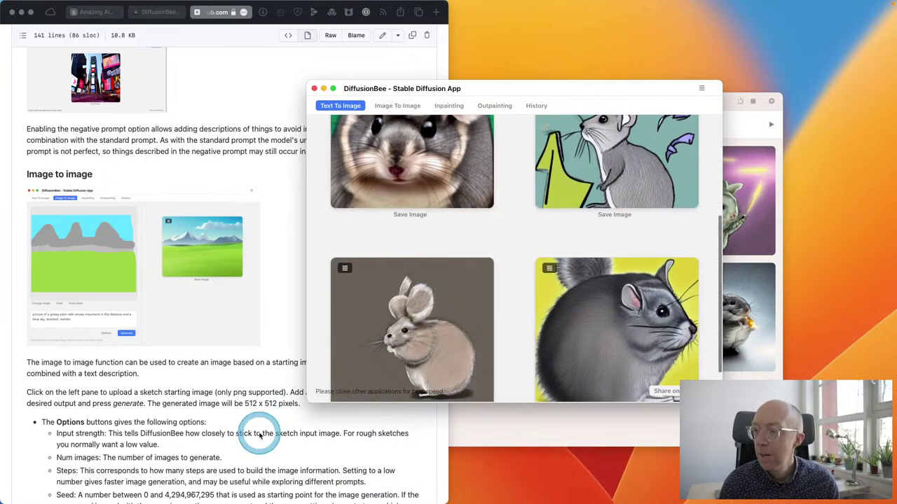
Search the web for "childs drawing of hills" in a new Safari window and show the image results.
{"action": "left_click", "coordinate": [260, 431]}
{"action": "key", "text": "super+n"}
{"action": "type", "text": "ch"}
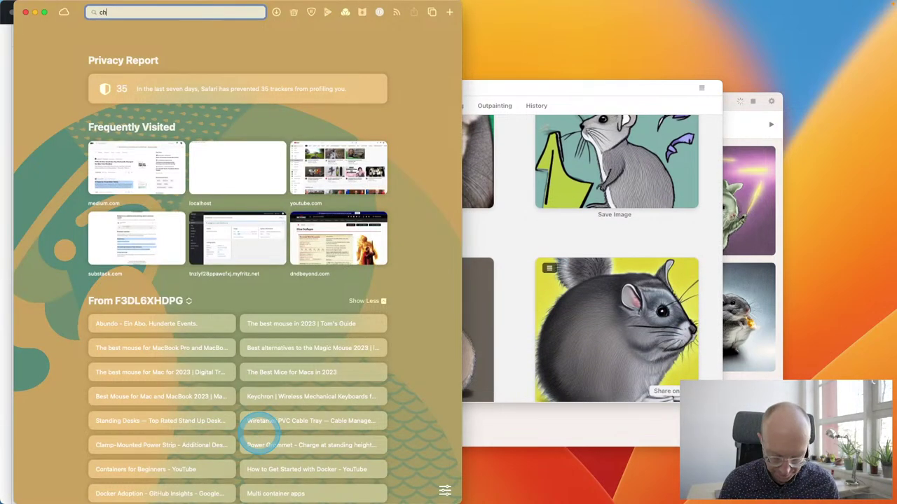
{"action": "type", "text": "ilds d"}
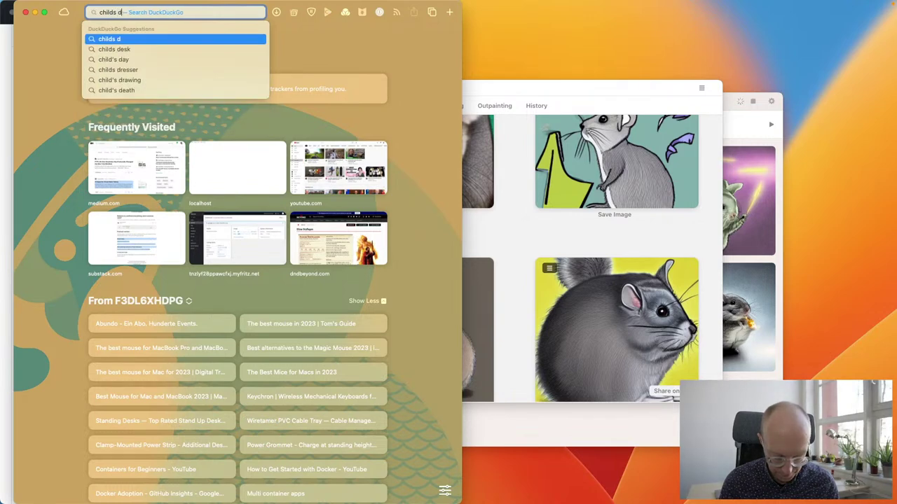
{"action": "type", "text": "rawing of hills"}
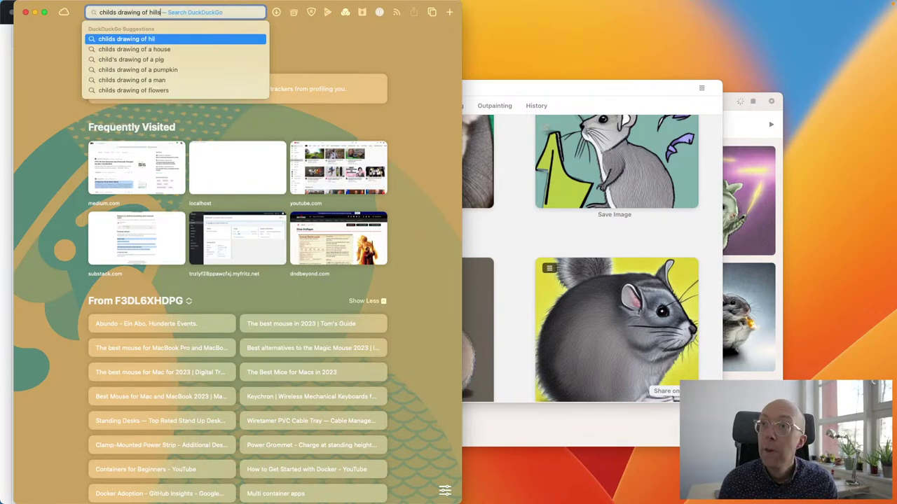
{"action": "key", "text": "Return"}
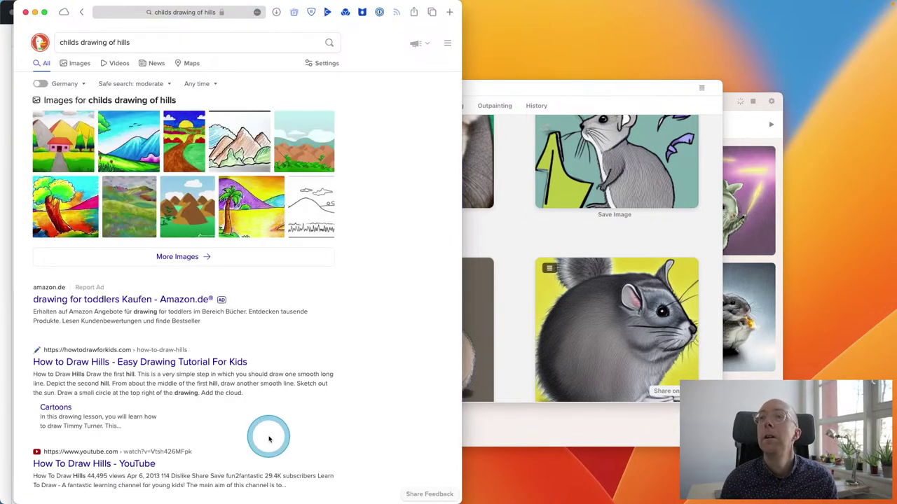
{"action": "left_click", "coordinate": [79, 63]}
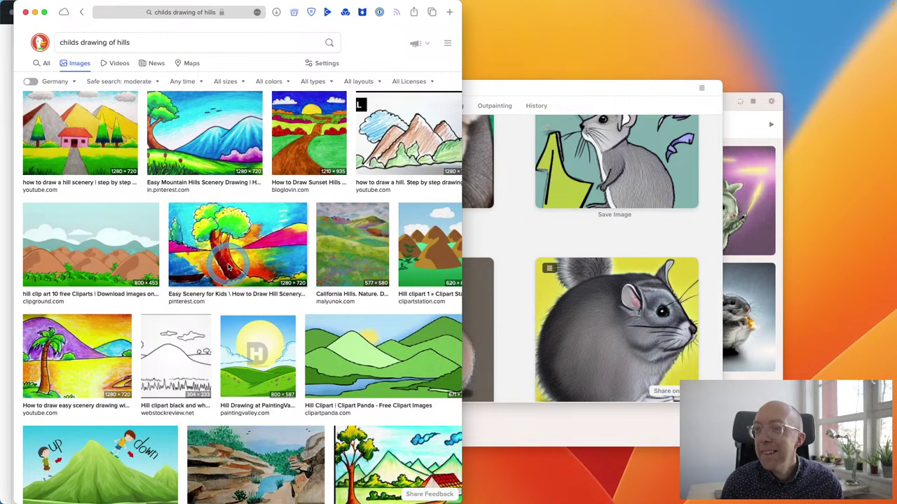
Open the full-size crayon drawing labelled HILL, save it to the Desktop as maxresdefault, and close the browser window used for the search.
{"action": "left_click", "coordinate": [420, 123]}
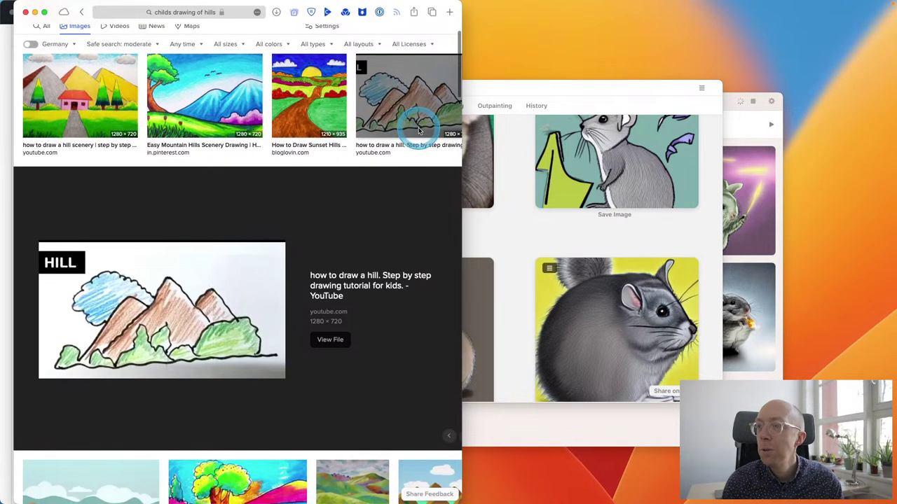
{"action": "left_click", "coordinate": [325, 341]}
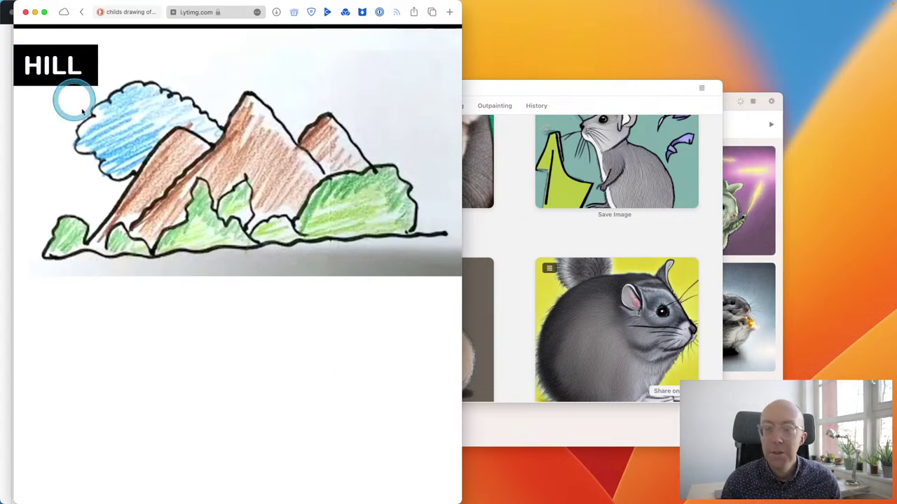
{"action": "key", "text": "super+s"}
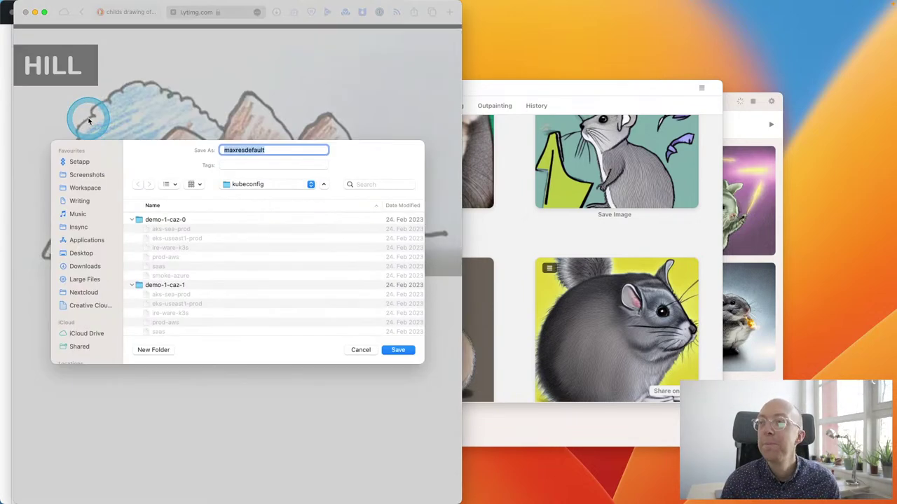
{"action": "key", "text": "super+shift+d"}
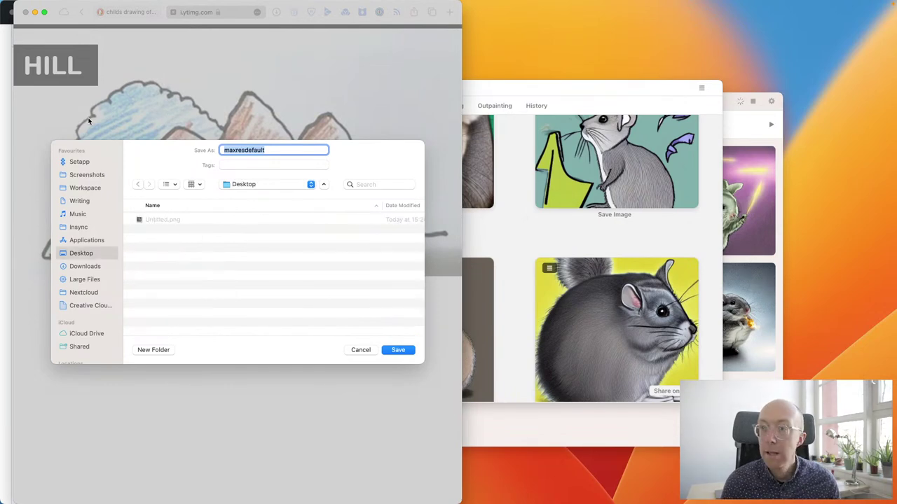
{"action": "key", "text": "Return"}
{"action": "key", "text": "super+Left"}
{"action": "key", "text": "super+w"}
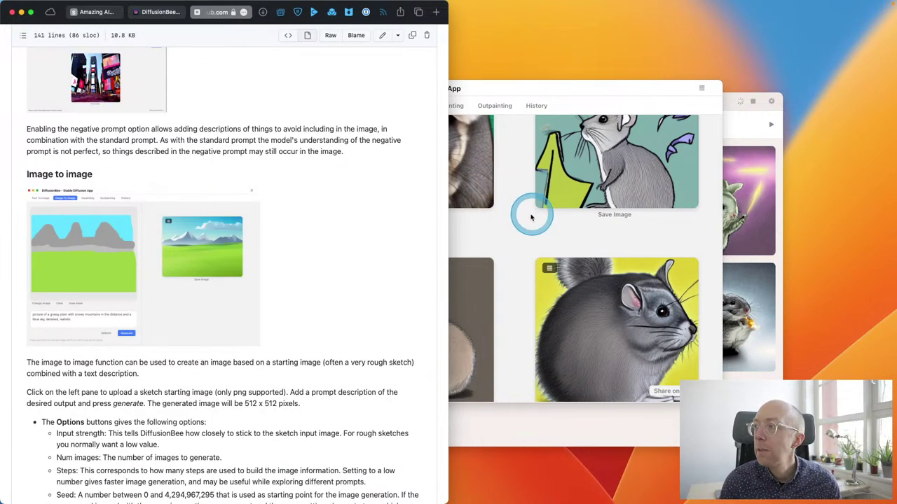
Switch to DiffusionBee and replace the Image To Image input picture with maxresdefault.jpg from the Desktop.
{"action": "left_click", "coordinate": [484, 204]}
{"action": "left_click", "coordinate": [397, 106]}
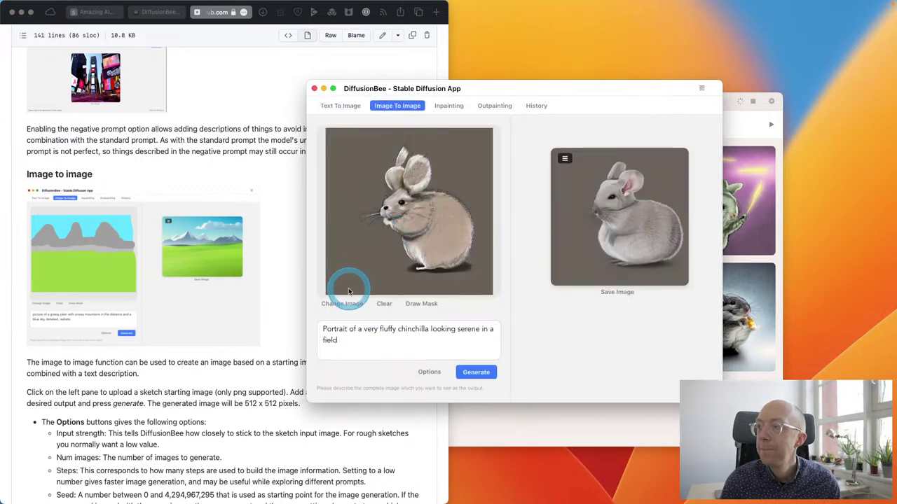
{"action": "left_click", "coordinate": [343, 303]}
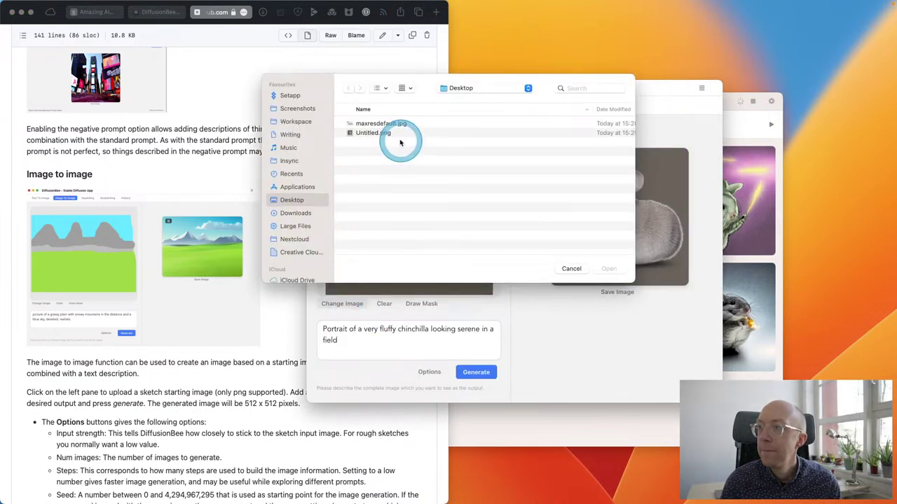
{"action": "double_click", "coordinate": [386, 124]}
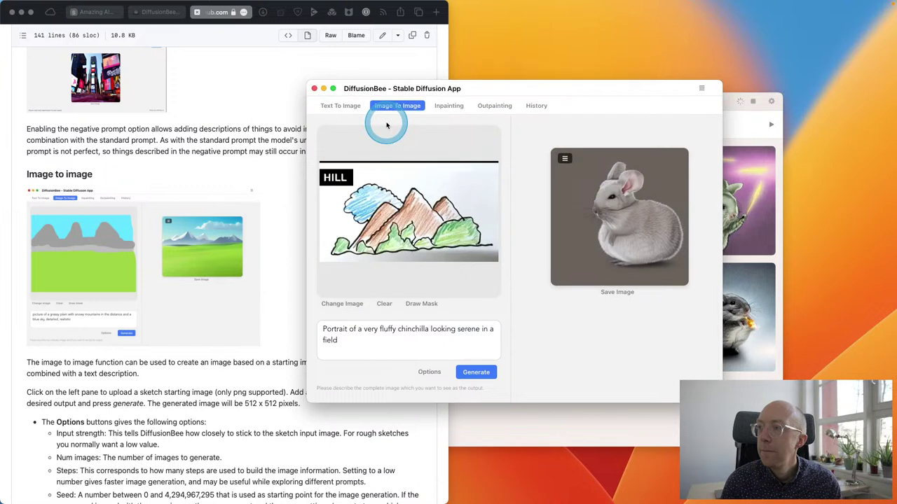
Set the prompt to "Picture of high mountains with small hills in the foreground and a blue sky, detailed, realistic" and generate the image.
{"action": "triple_click", "coordinate": [355, 332]}
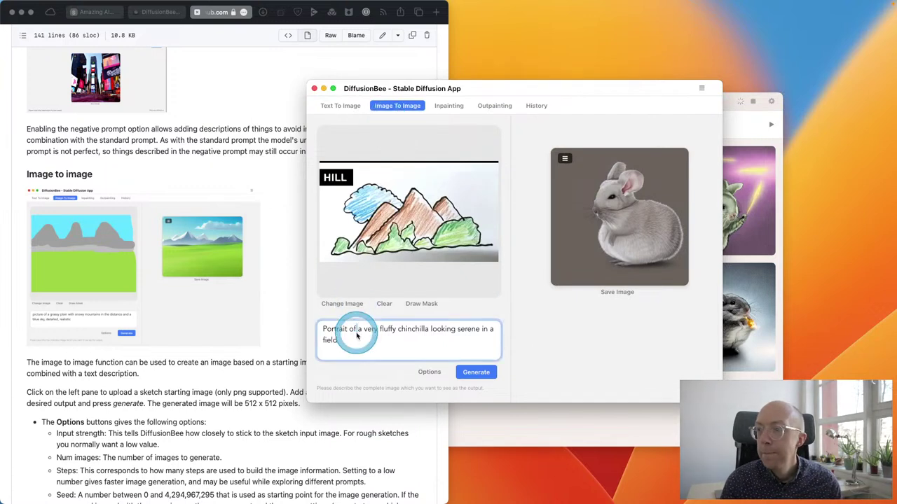
{"action": "type", "text": "Picture "}
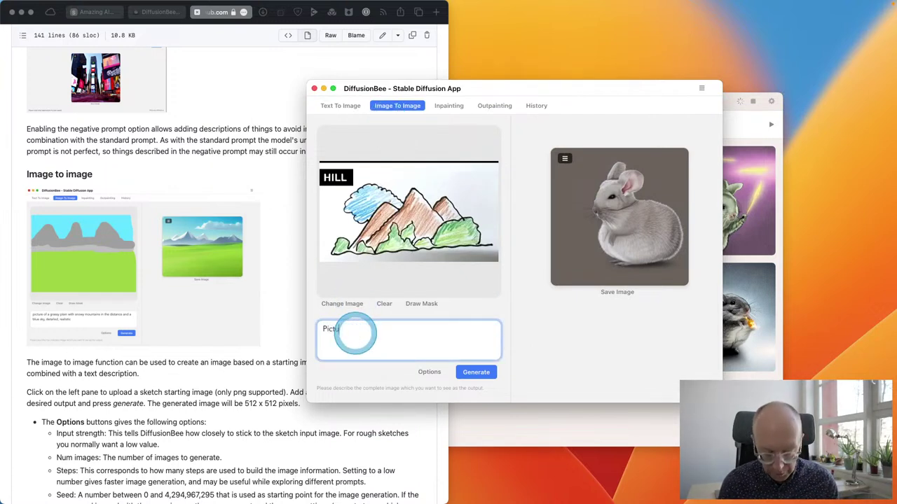
{"action": "type", "text": "of"}
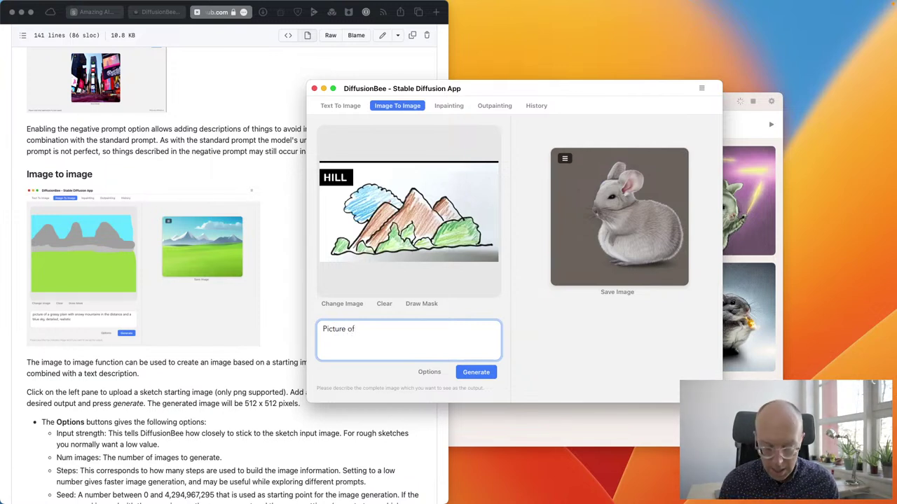
{"action": "type", "text": " high "}
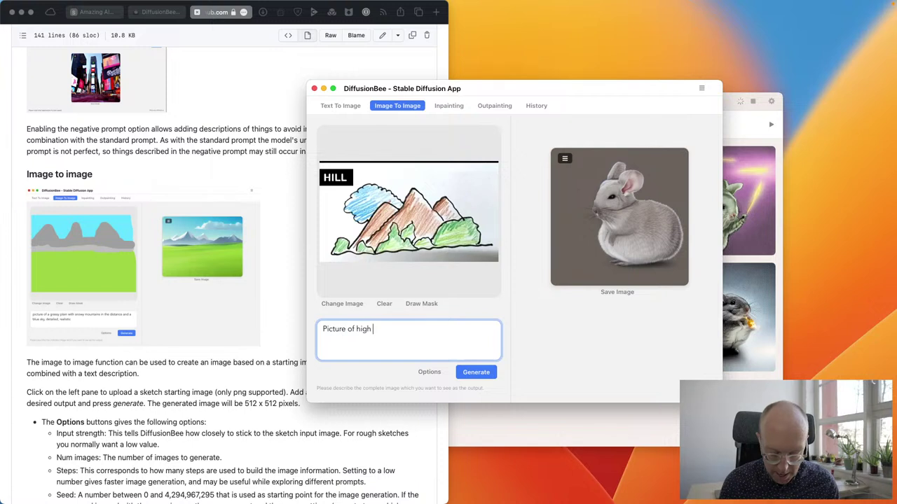
{"action": "type", "text": "mountains with "}
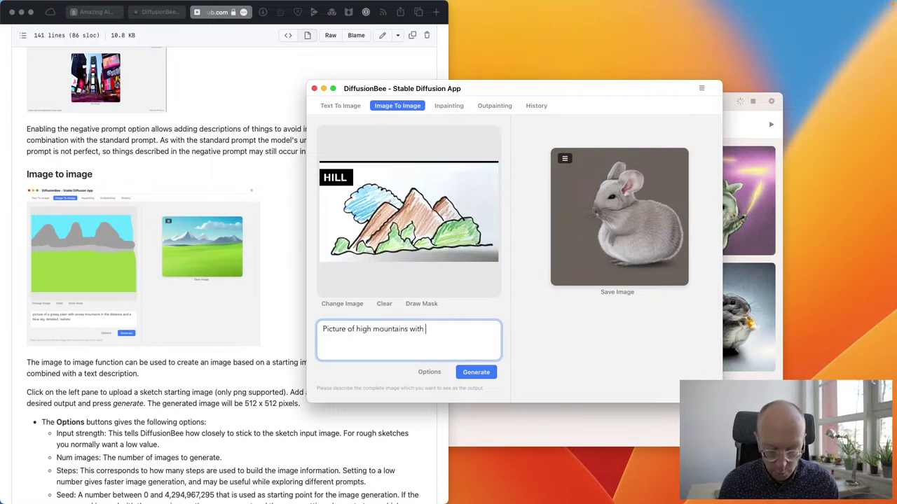
{"action": "type", "text": "small hills i"}
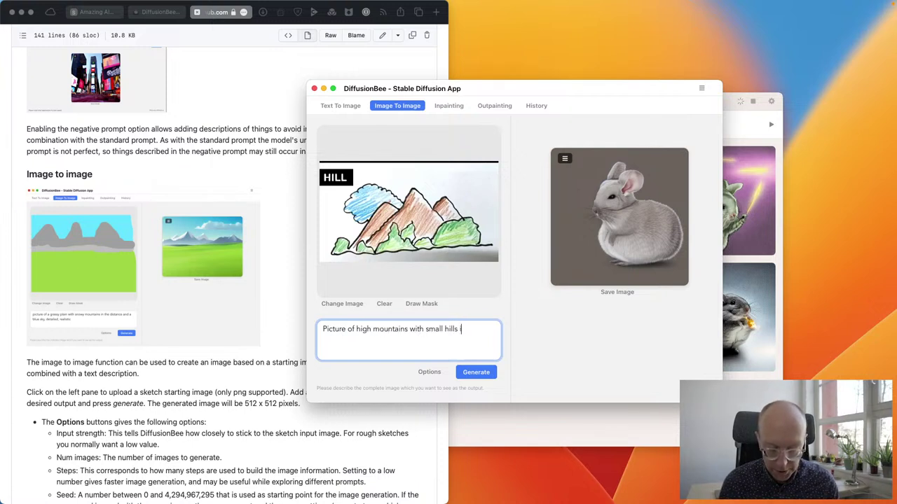
{"action": "type", "text": "n the foreground"}
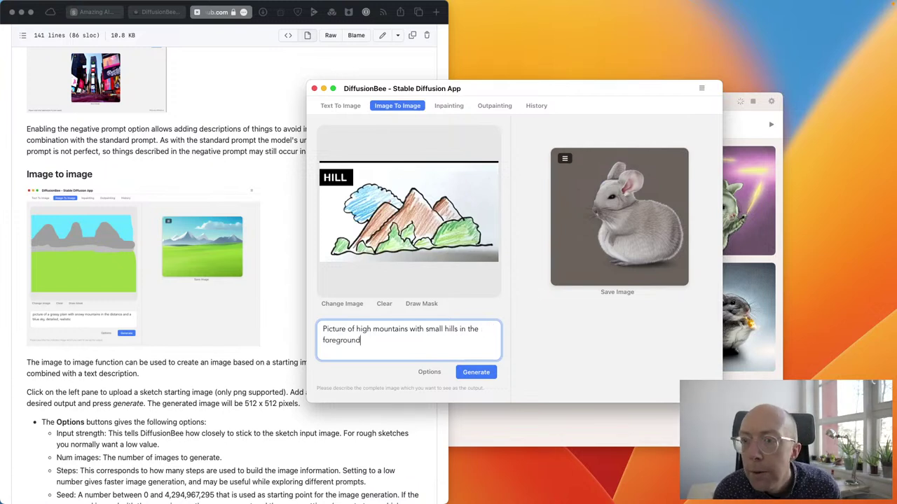
{"action": "type", "text": "."}
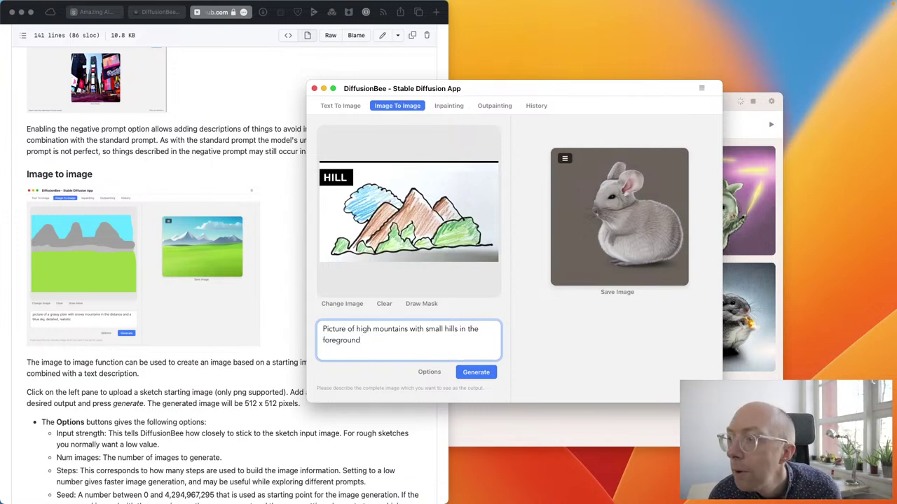
{"action": "type", "text": "and a "}
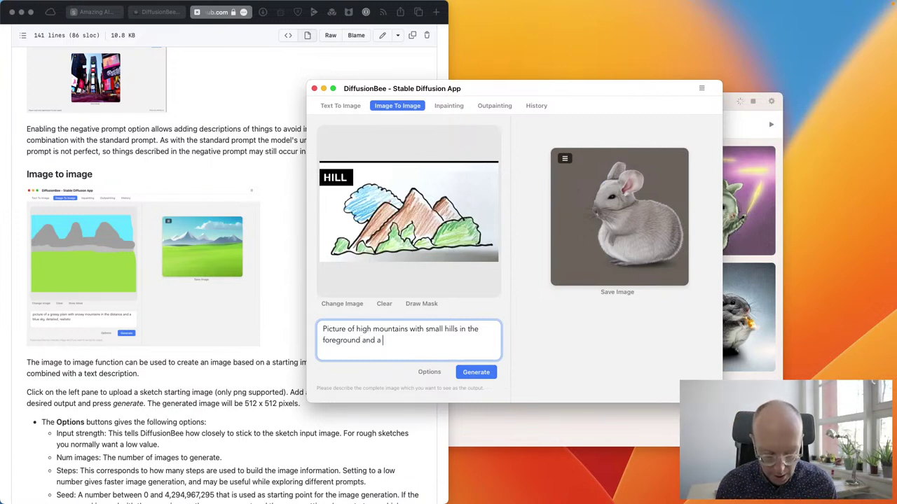
{"action": "type", "text": "blue sky"}
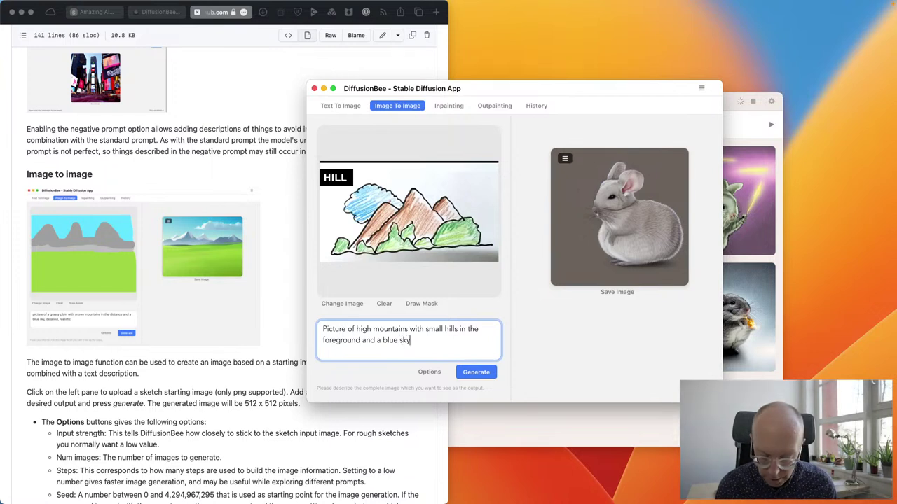
{"action": "type", "text": ", "}
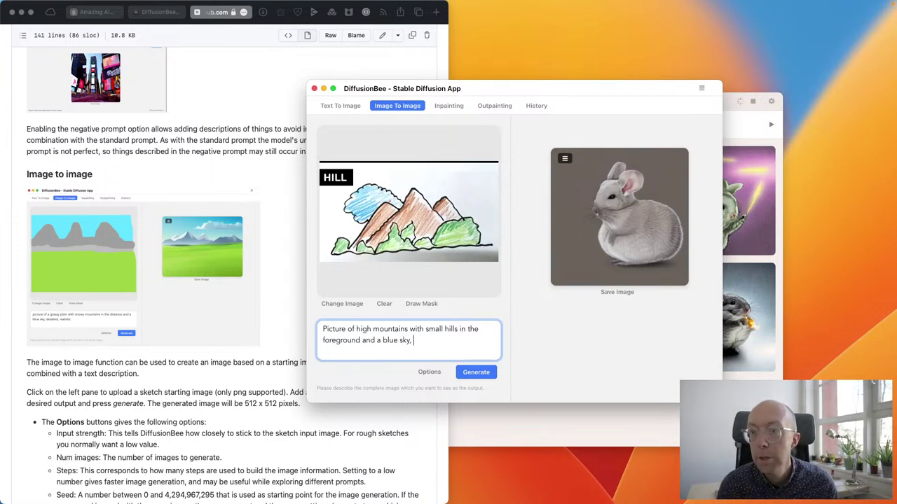
{"action": "type", "text": "deta"}
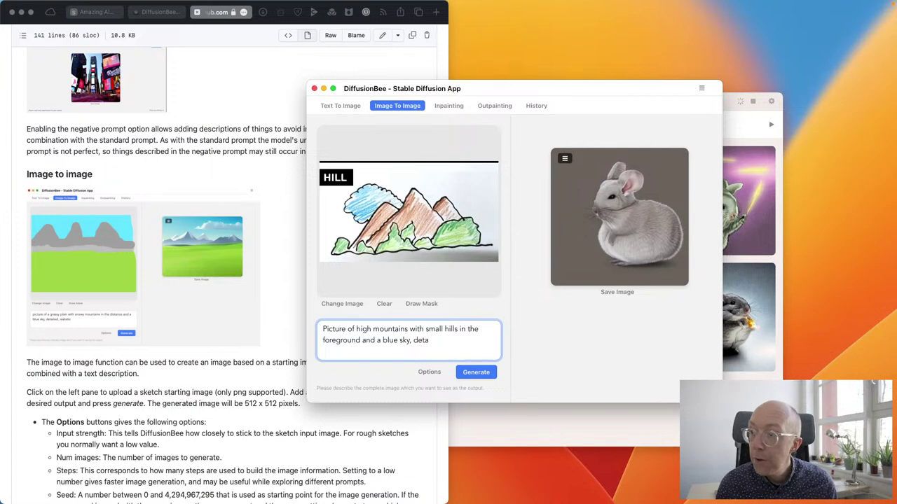
{"action": "type", "text": "iled"}
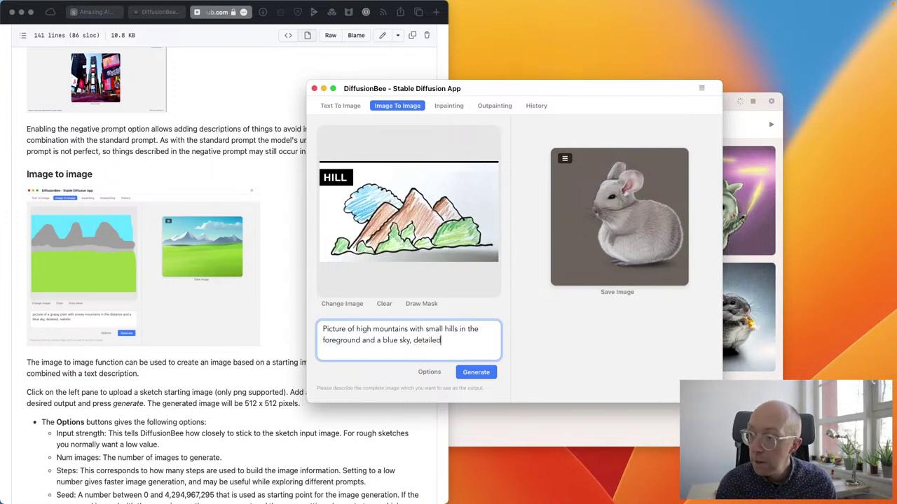
{"action": "type", "text": ", realistic"}
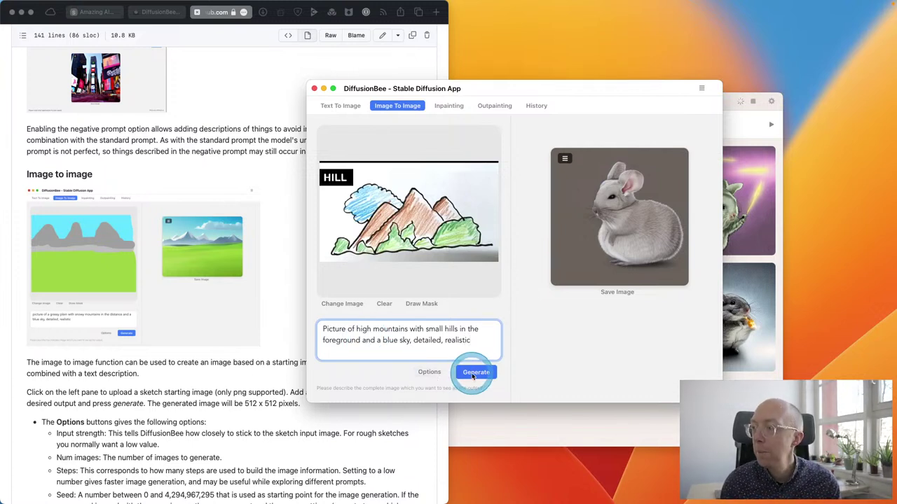
{"action": "left_click", "coordinate": [475, 374]}
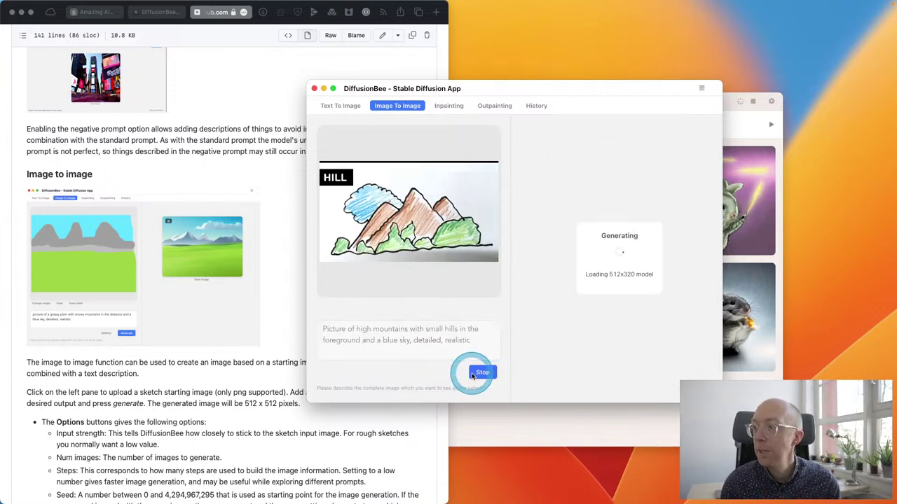
Switch to Amazing AI to check the progress of its cartoon sketch chinchilla image, and return to DiffusionBee.
{"action": "left_click", "coordinate": [581, 421]}
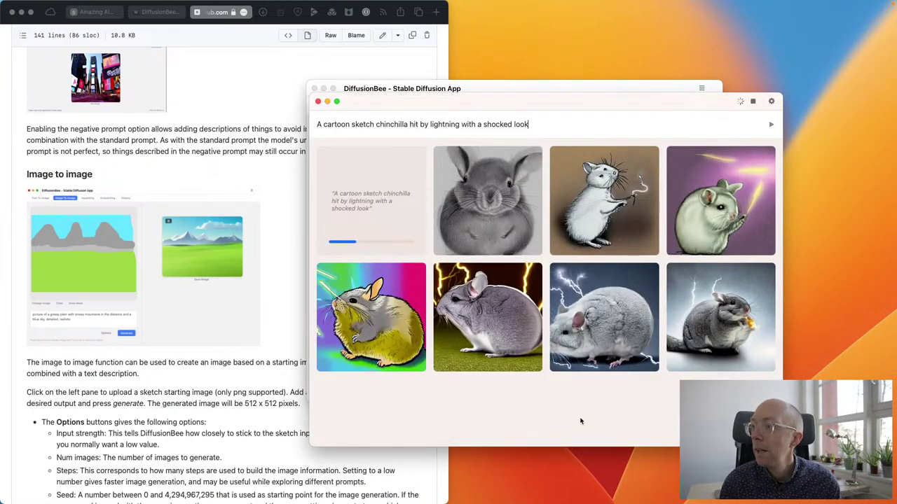
{"action": "mouse_move", "coordinate": [580, 421]}
{"action": "left_mouse_down"}
{"action": "mouse_move", "coordinate": [623, 341]}
{"action": "mouse_move", "coordinate": [584, 381]}
{"action": "mouse_move", "coordinate": [587, 396]}
{"action": "mouse_move", "coordinate": [574, 394]}
{"action": "mouse_move", "coordinate": [652, 417]}
{"action": "mouse_move", "coordinate": [621, 464]}
{"action": "left_mouse_up"}
{"action": "mouse_move", "coordinate": [724, 311]}
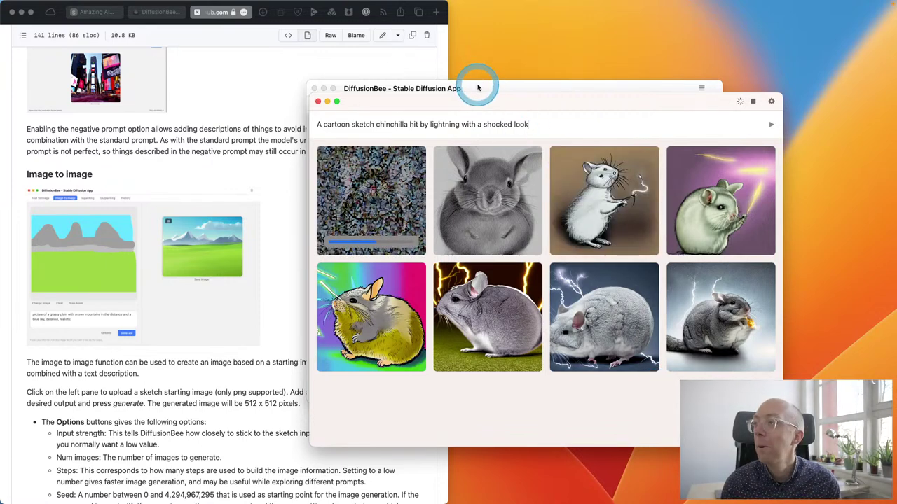
{"action": "left_click", "coordinate": [440, 89]}
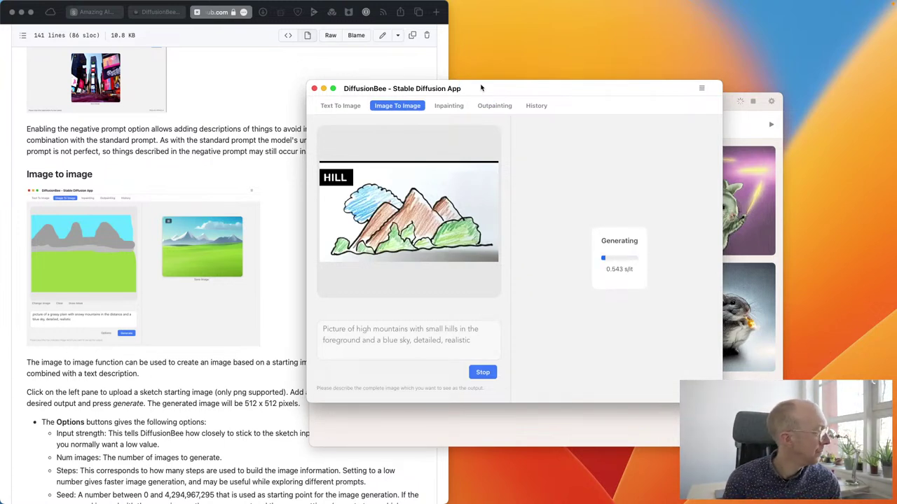
Check the per-app data usage in the live monitor, including DiffusionBee's entry, and return to DiffusionBee to view the generated mountain picture.
{"action": "mouse_move", "coordinate": [701, 6]}
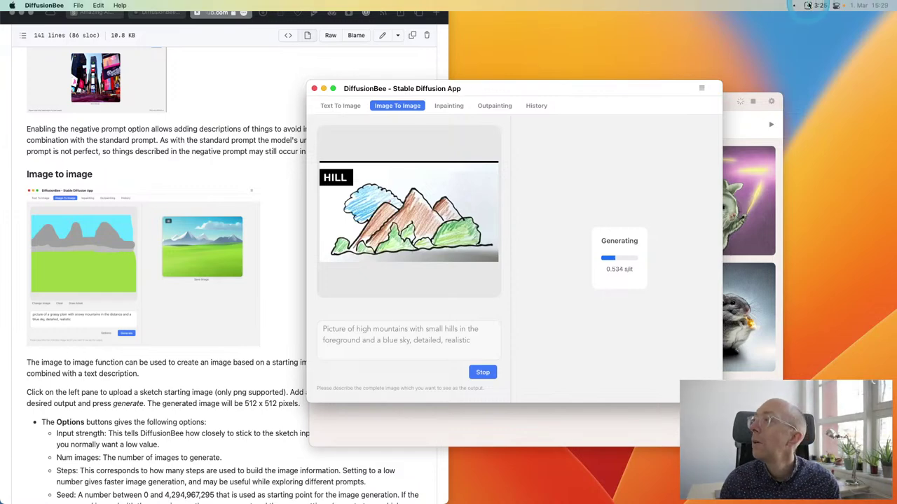
{"action": "left_click", "coordinate": [763, 6]}
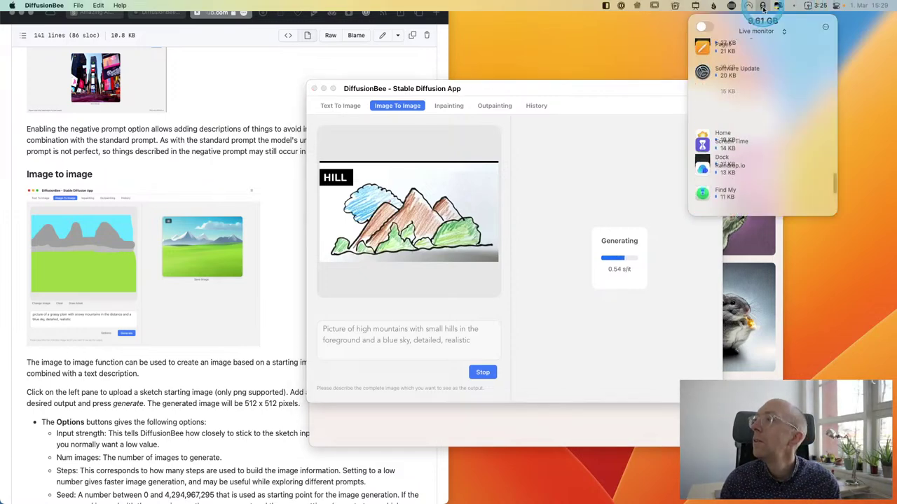
{"action": "scroll", "coordinate": [763, 126], "scroll_direction": "down", "scroll_amount": 5}
{"action": "left_click", "coordinate": [762, 69]}
{"action": "scroll", "coordinate": [763, 77], "scroll_direction": "up", "scroll_amount": 10}
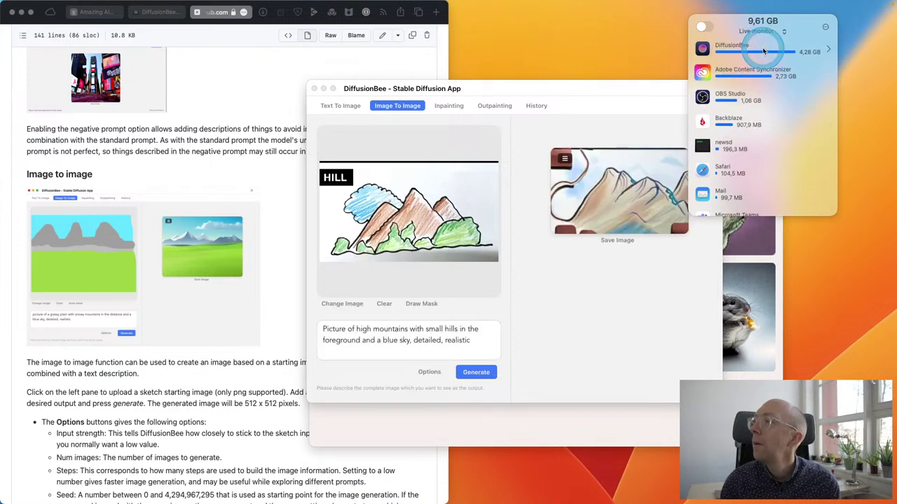
{"action": "left_click", "coordinate": [610, 89]}
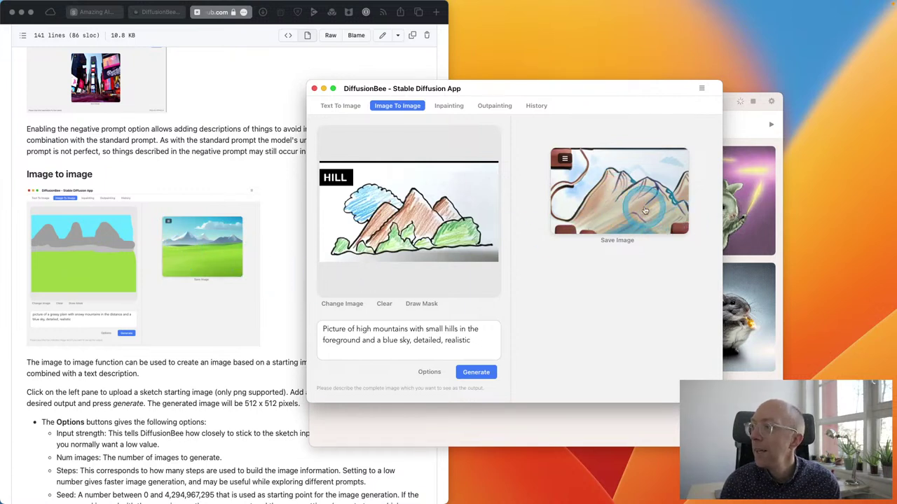
Replace "small hills" in the prompt with "trees" and generate a new image from the hill drawing.
{"action": "left_click", "coordinate": [644, 263]}
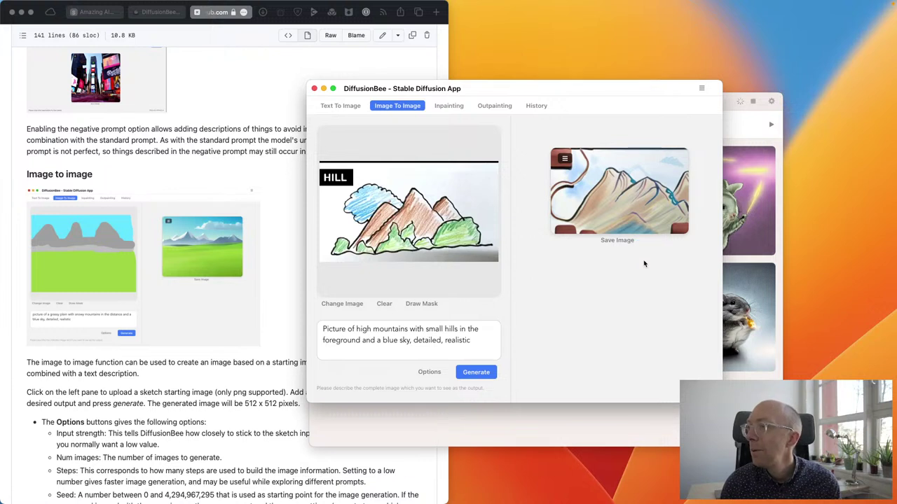
{"action": "mouse_move", "coordinate": [644, 264]}
{"action": "left_mouse_down"}
{"action": "mouse_move", "coordinate": [365, 248]}
{"action": "mouse_move", "coordinate": [391, 251]}
{"action": "mouse_move", "coordinate": [458, 347]}
{"action": "left_mouse_up"}
{"action": "double_click", "coordinate": [452, 328]}
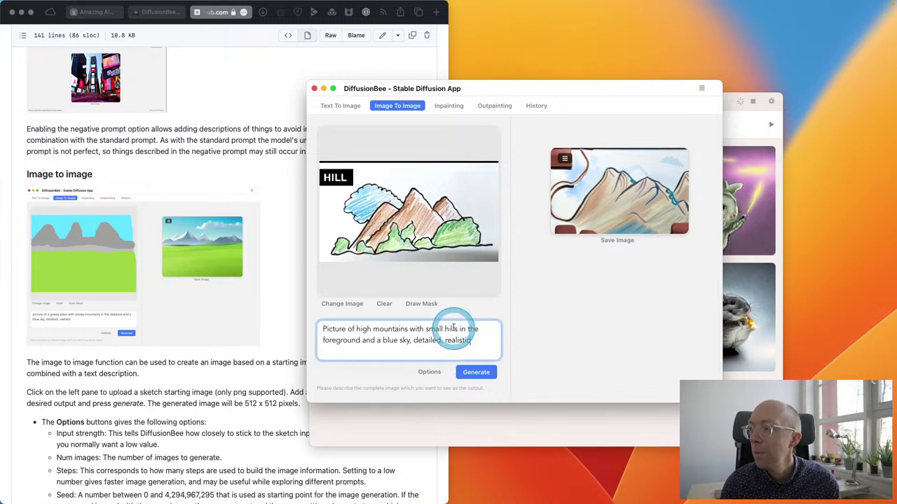
{"action": "key", "text": "BackSpace"}
{"action": "key", "text": "BackSpace"}
{"action": "key", "text": "BackSpace"}
{"action": "key", "text": "BackSpace"}
{"action": "key", "text": "BackSpace"}
{"action": "key", "text": "BackSpace"}
{"action": "key", "text": "BackSpace"}
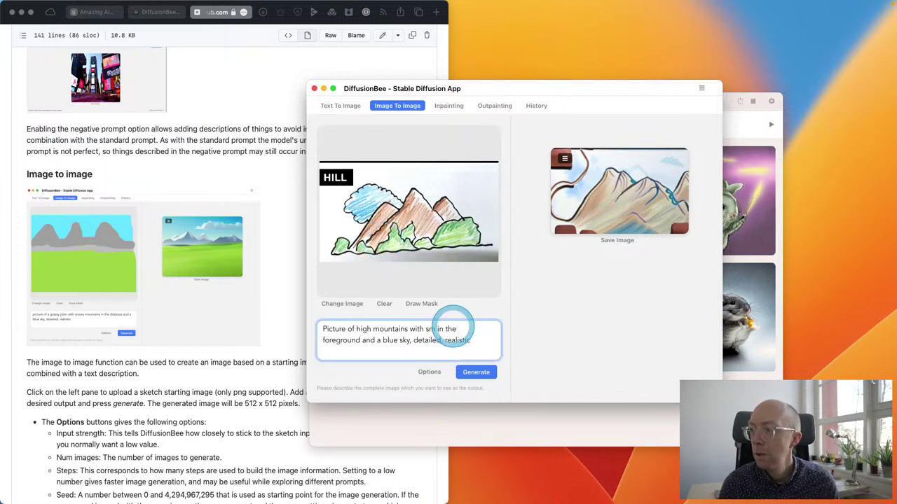
{"action": "type", "text": "trees"}
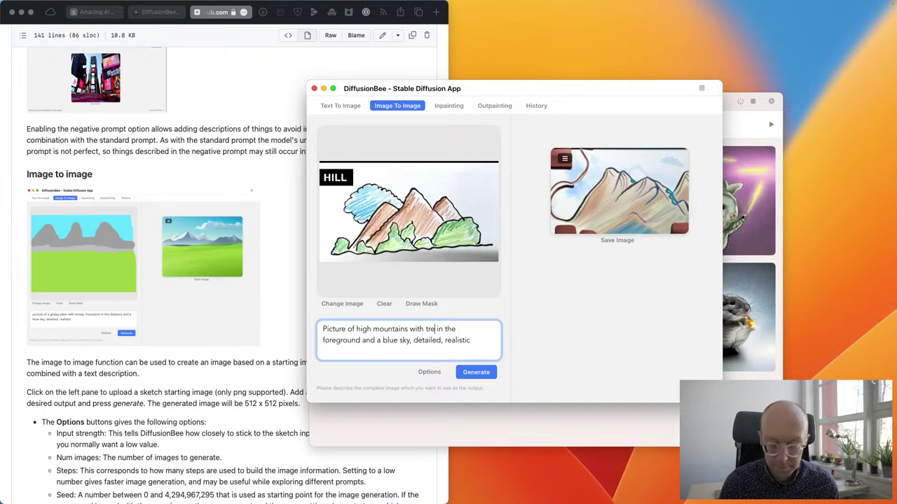
{"action": "left_click", "coordinate": [480, 371]}
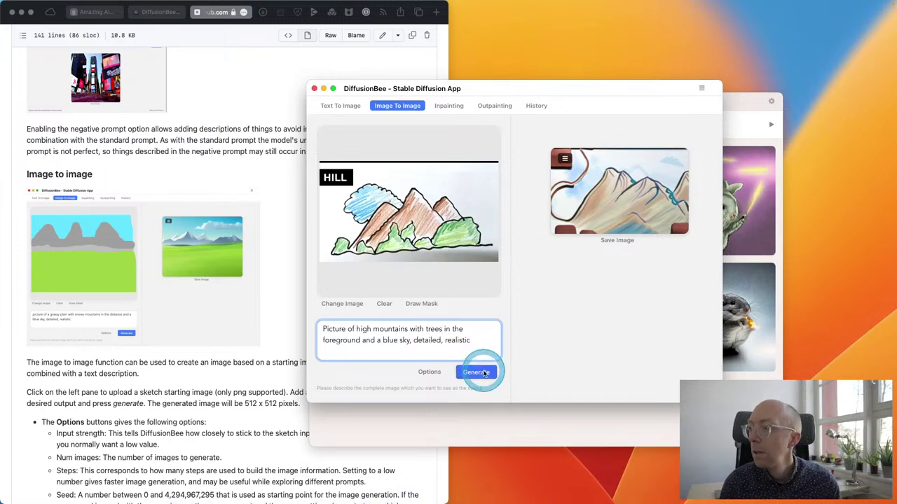
Switch to Amazing AI and examine the generated chinchilla images along with the prompts used for them.
{"action": "left_click", "coordinate": [494, 439]}
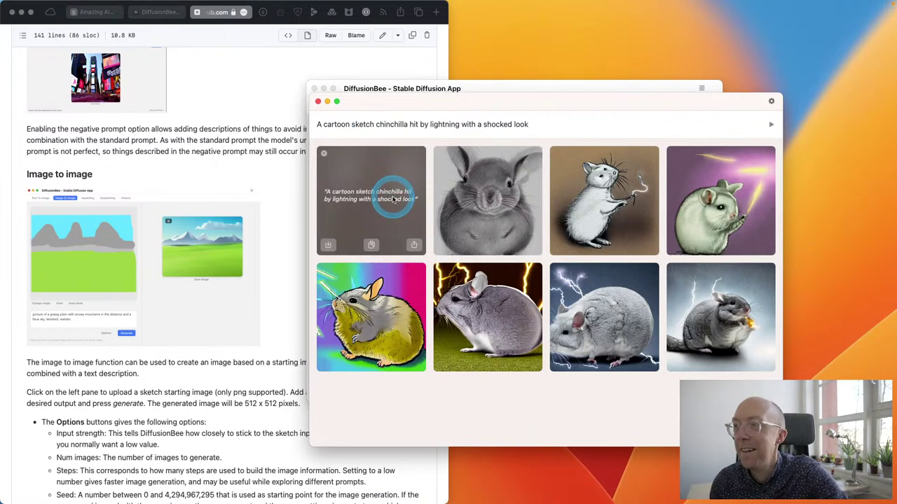
{"action": "left_click", "coordinate": [392, 286]}
{"action": "left_click", "coordinate": [411, 200]}
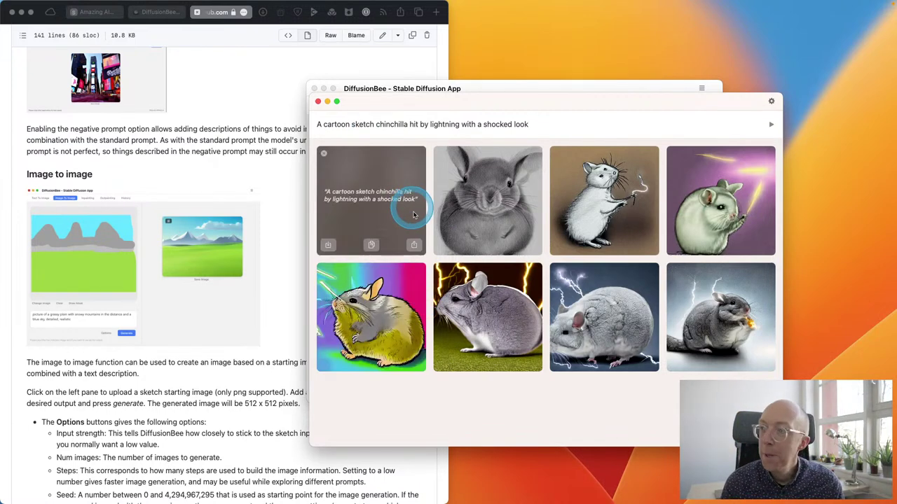
{"action": "left_click", "coordinate": [467, 297]}
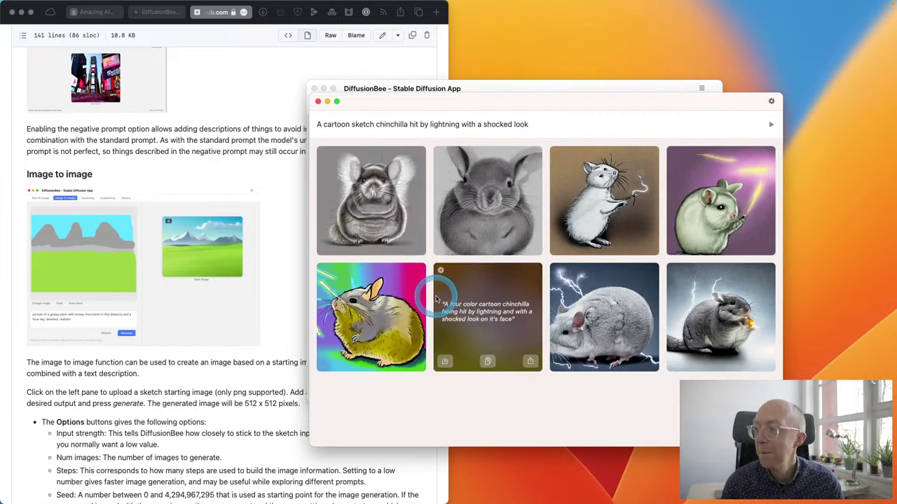
{"action": "left_click", "coordinate": [617, 321]}
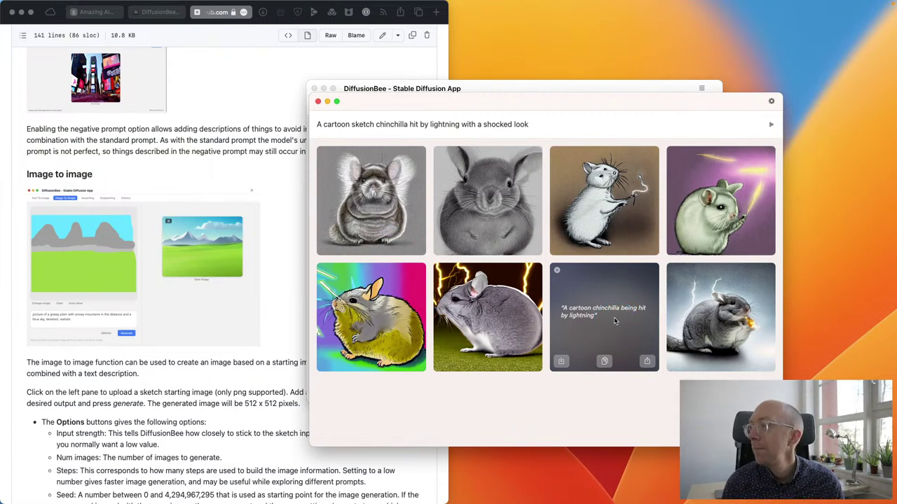
{"action": "left_click", "coordinate": [708, 316]}
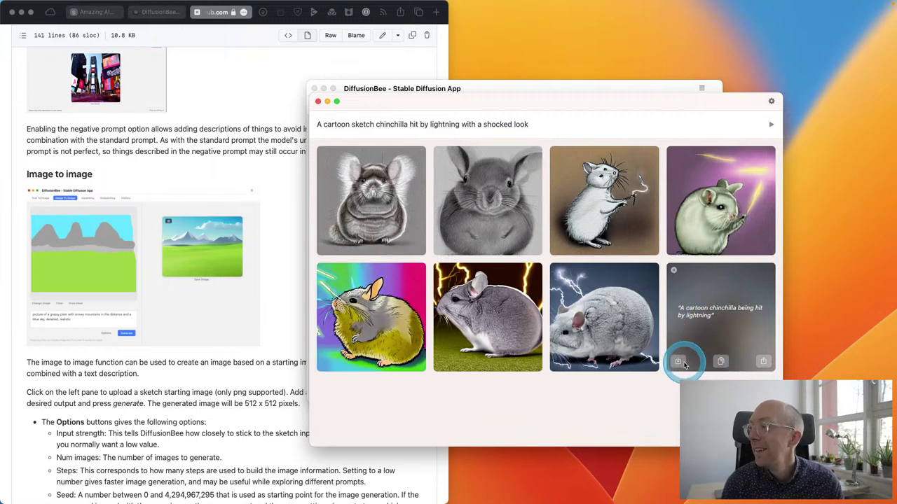
Save the two images generated from the prompt "A cartoon chinchilla being hit by lightning".
{"action": "left_click", "coordinate": [680, 362]}
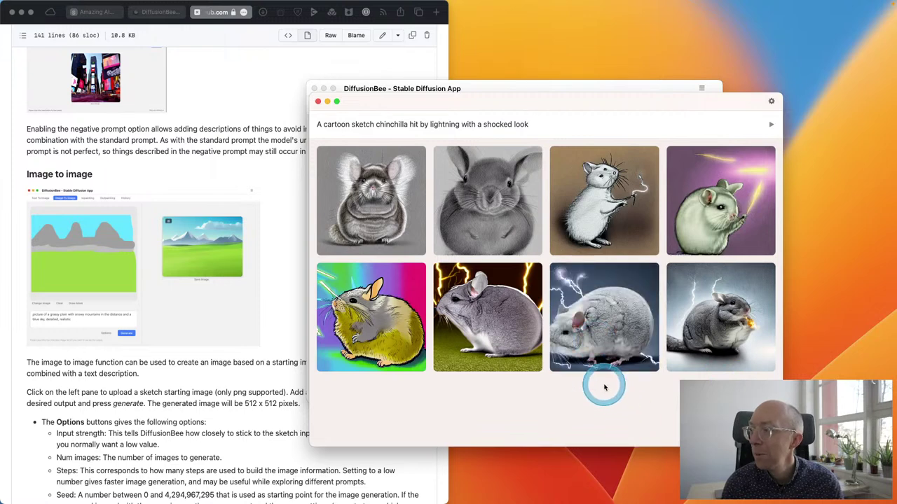
{"action": "left_click", "coordinate": [565, 368]}
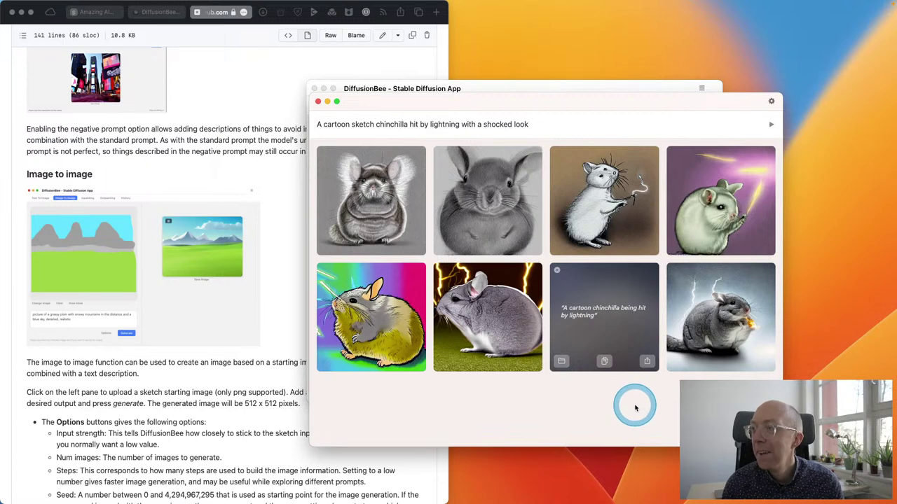
{"action": "mouse_move", "coordinate": [337, 278]}
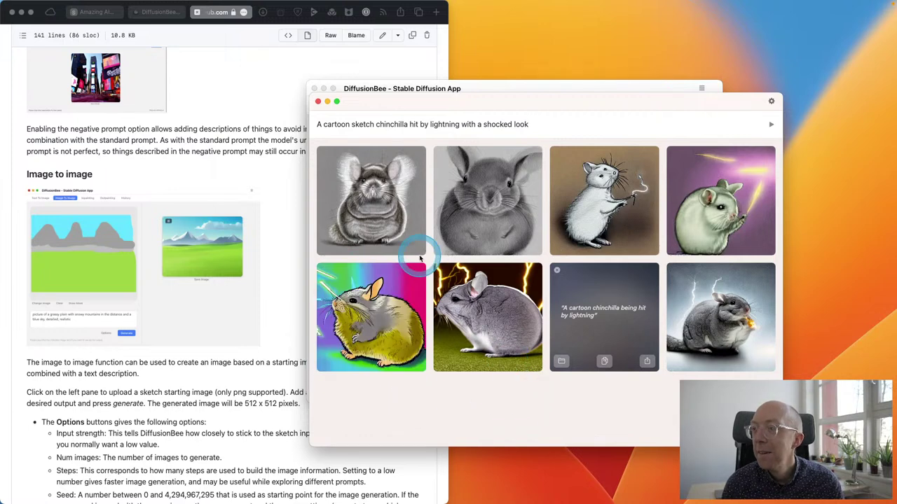
Switch to DiffusionBee and save the generated mountain picture to the Desktop as Untitled.png, replacing the existing file.
{"action": "left_click", "coordinate": [473, 86]}
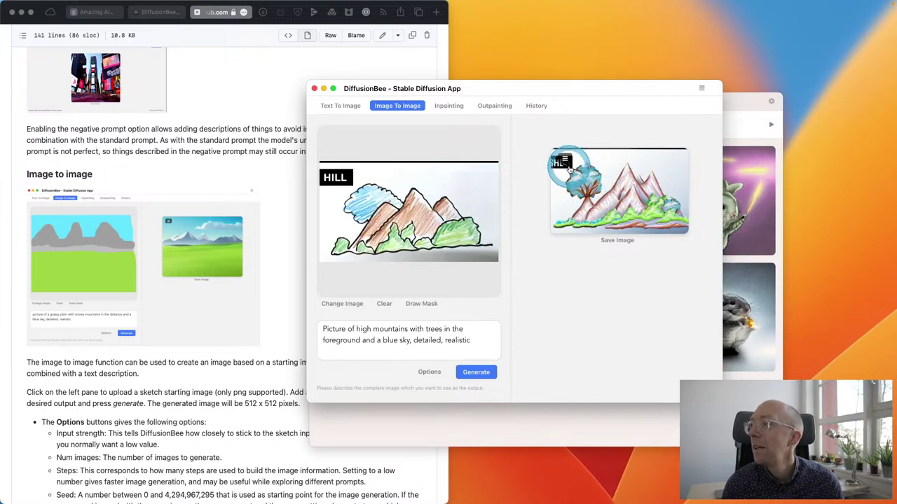
{"action": "left_click", "coordinate": [621, 240]}
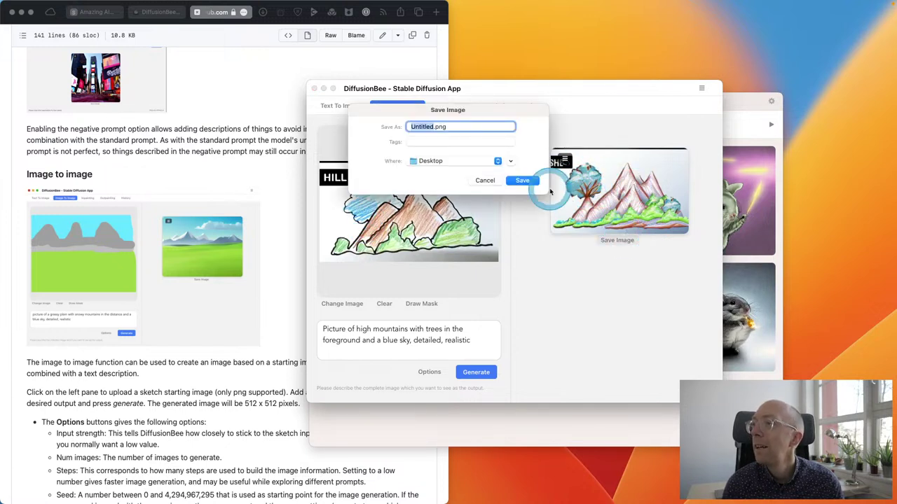
{"action": "left_click", "coordinate": [531, 182]}
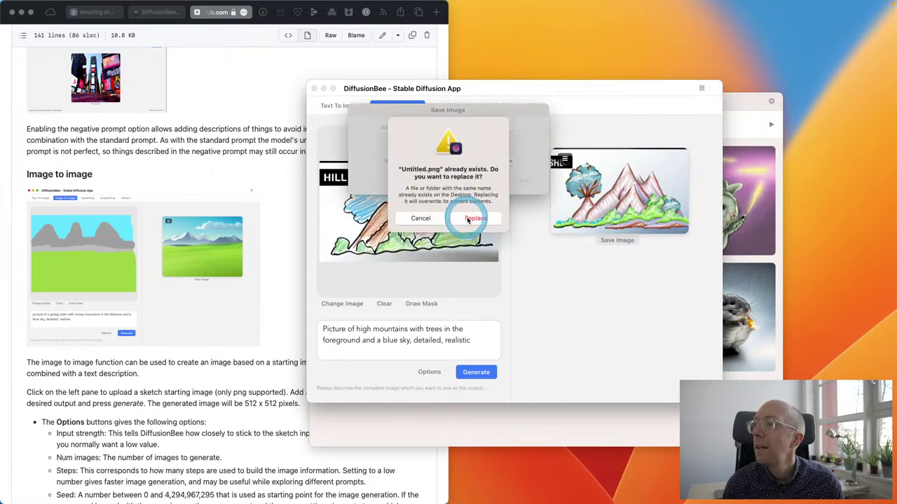
{"action": "left_click", "coordinate": [474, 219]}
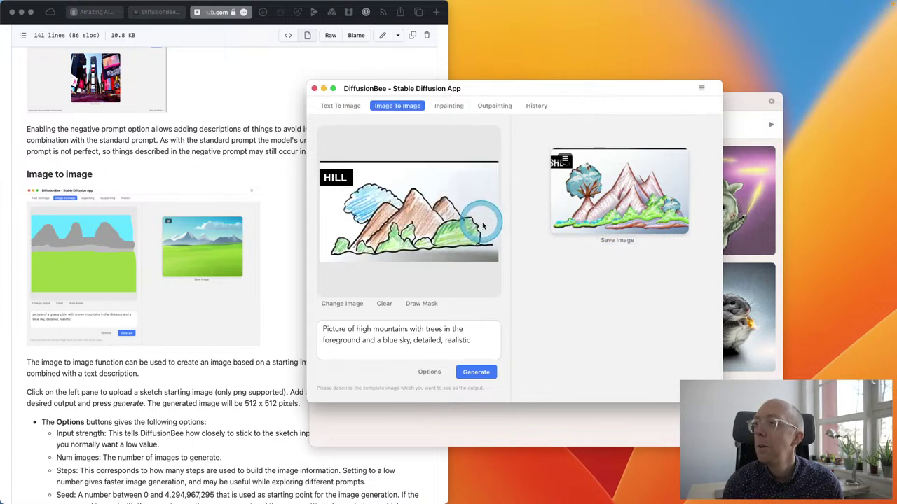
Open the Inpainting mode, then switch to the browser and read the documentation's Inpainting section.
{"action": "left_click", "coordinate": [447, 108]}
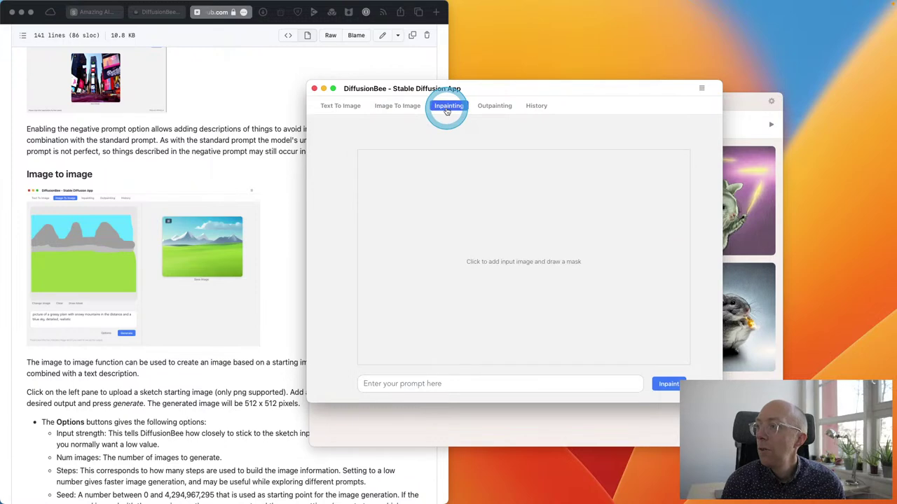
{"action": "left_click", "coordinate": [502, 262]}
{"action": "left_click", "coordinate": [352, 133]}
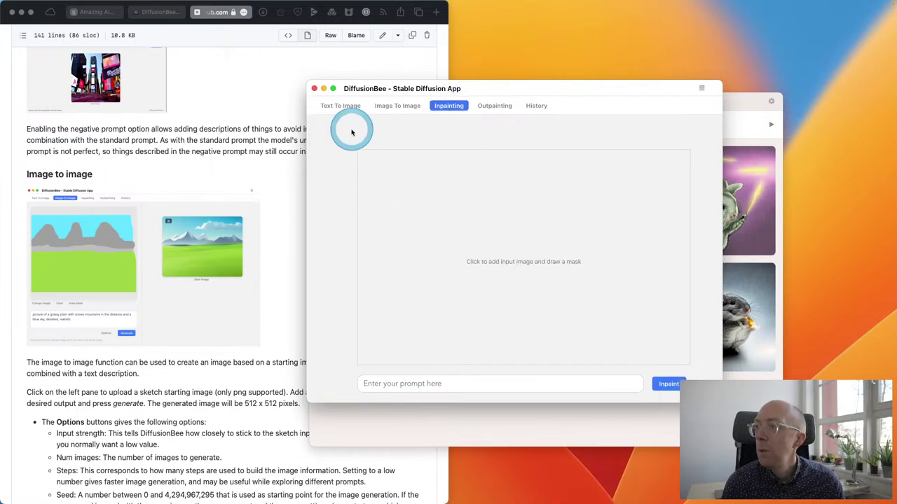
{"action": "left_click", "coordinate": [275, 255]}
{"action": "scroll", "coordinate": [276, 260], "scroll_direction": "down", "scroll_amount": 5}
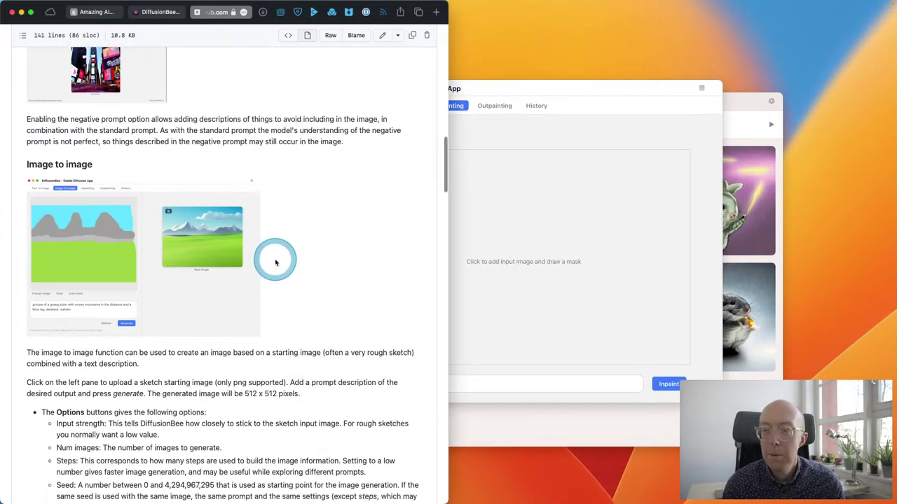
{"action": "scroll", "coordinate": [275, 263], "scroll_direction": "down", "scroll_amount": 8}
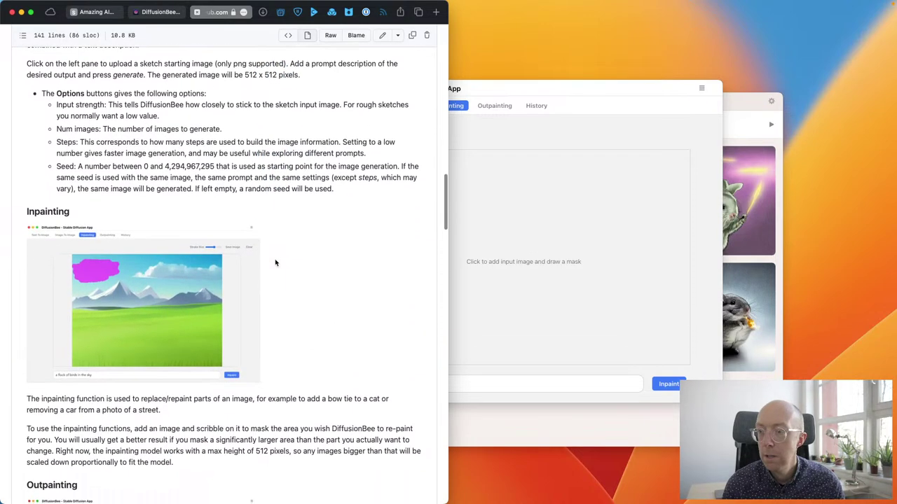
{"action": "scroll", "coordinate": [276, 263], "scroll_direction": "down", "scroll_amount": 3}
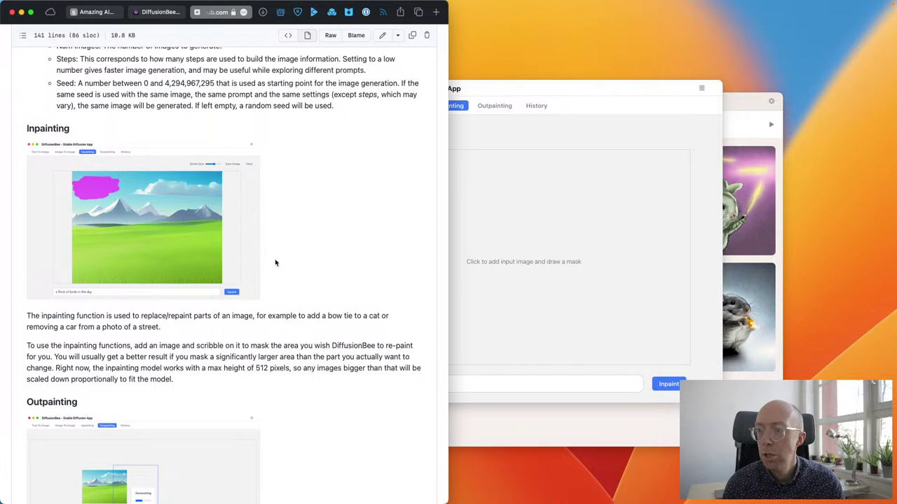
Return to DiffusionBee and send the Text To Image chinchilla cartoon with the speech bubble to Inpainting.
{"action": "left_click", "coordinate": [598, 210]}
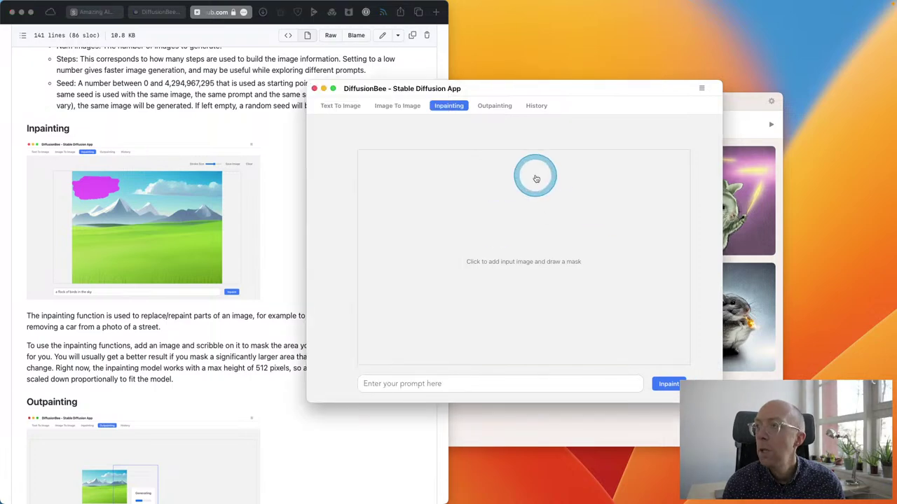
{"action": "left_click", "coordinate": [342, 105]}
{"action": "left_click", "coordinate": [441, 194]}
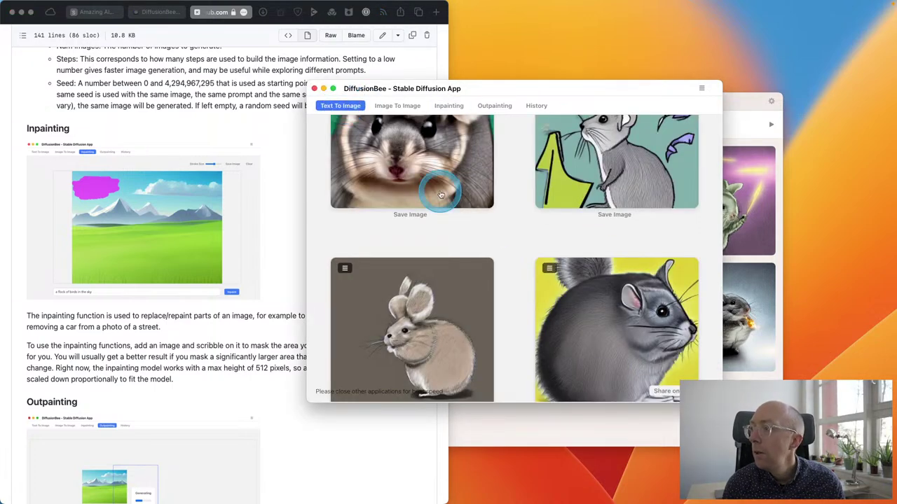
{"action": "scroll", "coordinate": [441, 195], "scroll_direction": "up", "scroll_amount": 3}
{"action": "left_click", "coordinate": [549, 173]}
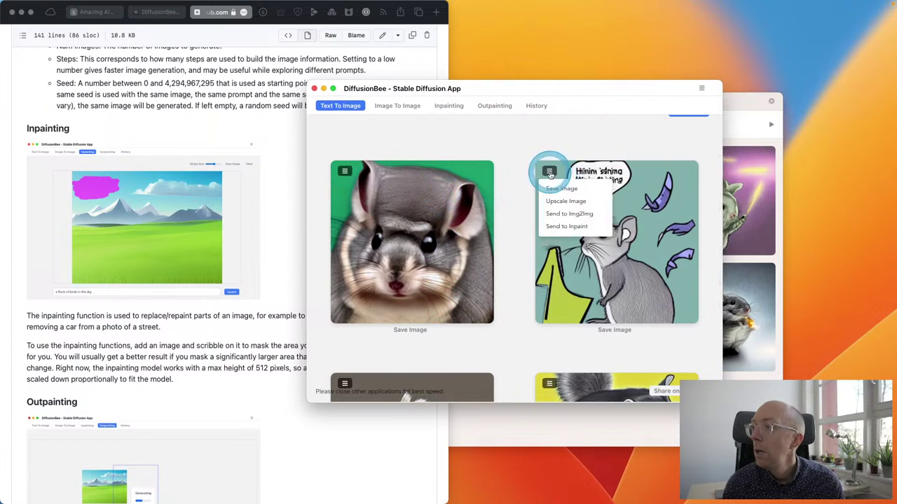
{"action": "left_click", "coordinate": [557, 225]}
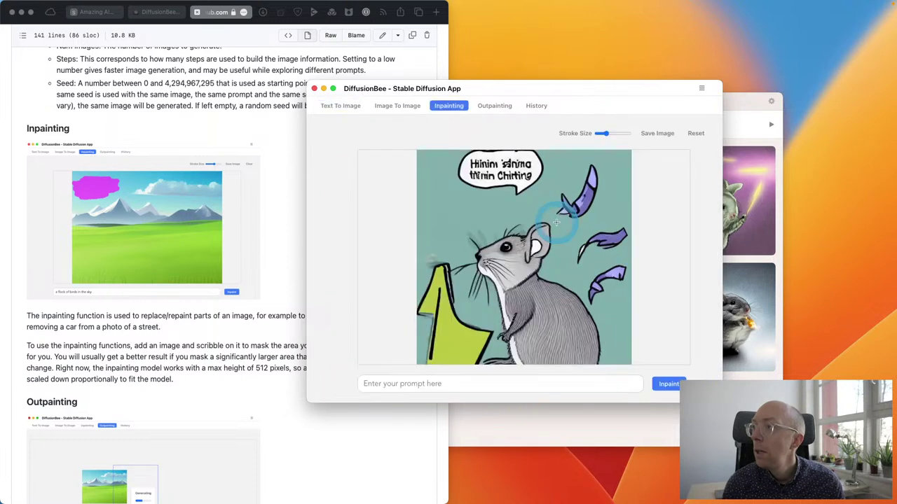
Paint a mask over the speech bubble above the chinchilla.
{"action": "left_click", "coordinate": [416, 155]}
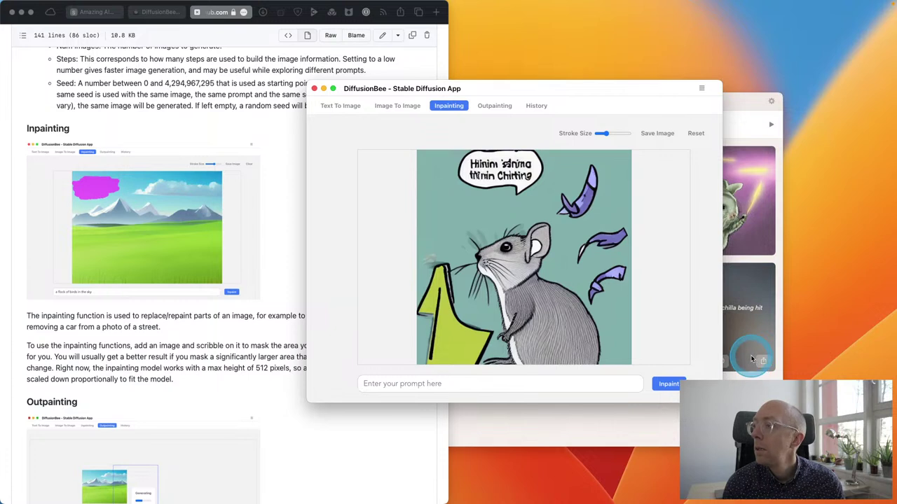
{"action": "left_click", "coordinate": [481, 300]}
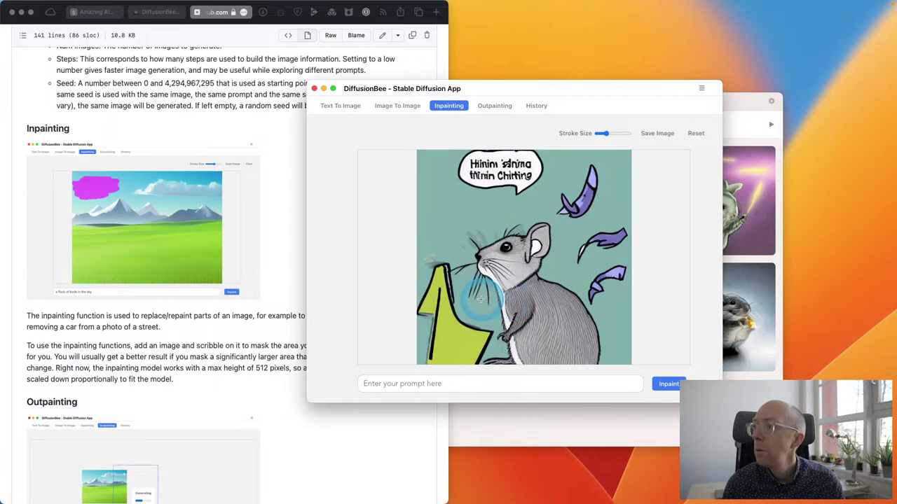
{"action": "left_click", "coordinate": [524, 240]}
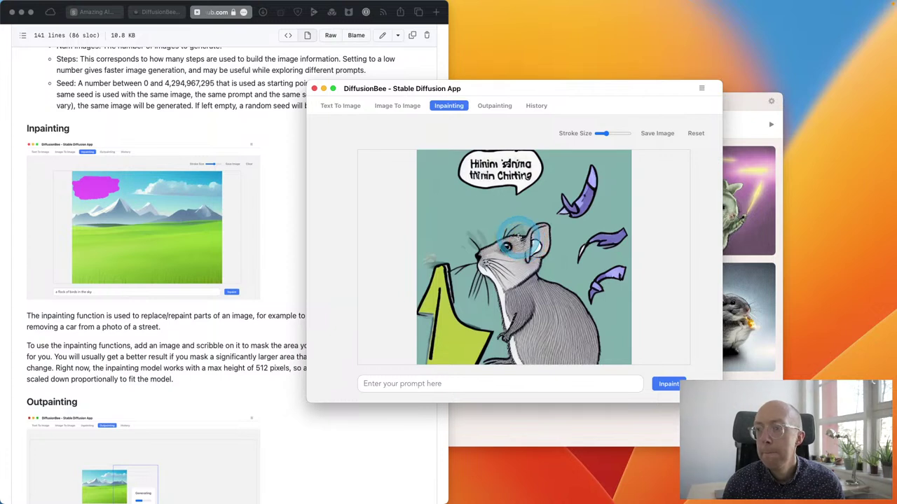
{"action": "left_click", "coordinate": [482, 166]}
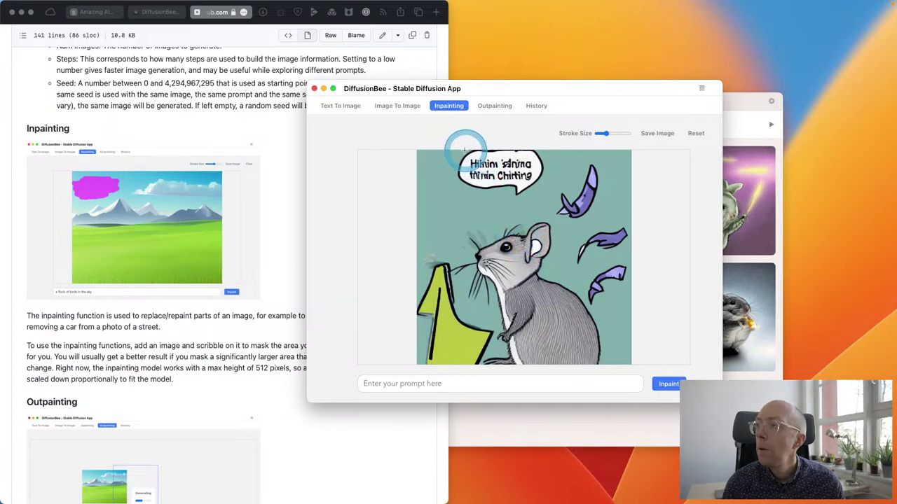
{"action": "mouse_move", "coordinate": [455, 151]}
{"action": "left_mouse_down"}
{"action": "mouse_move", "coordinate": [525, 189]}
{"action": "mouse_move", "coordinate": [540, 165]}
{"action": "mouse_move", "coordinate": [517, 149]}
{"action": "mouse_move", "coordinate": [461, 152]}
{"action": "mouse_move", "coordinate": [458, 180]}
{"action": "mouse_move", "coordinate": [520, 192]}
{"action": "mouse_move", "coordinate": [474, 168]}
{"action": "mouse_move", "coordinate": [455, 174]}
{"action": "mouse_move", "coordinate": [467, 168]}
{"action": "mouse_move", "coordinate": [490, 185]}
{"action": "mouse_move", "coordinate": [465, 180]}
{"action": "mouse_move", "coordinate": [535, 171]}
{"action": "mouse_move", "coordinate": [523, 183]}
{"action": "mouse_move", "coordinate": [533, 171]}
{"action": "mouse_move", "coordinate": [525, 159]}
{"action": "mouse_move", "coordinate": [458, 162]}
{"action": "mouse_move", "coordinate": [497, 162]}
{"action": "mouse_move", "coordinate": [499, 174]}
{"action": "mouse_move", "coordinate": [520, 173]}
{"action": "left_mouse_up"}
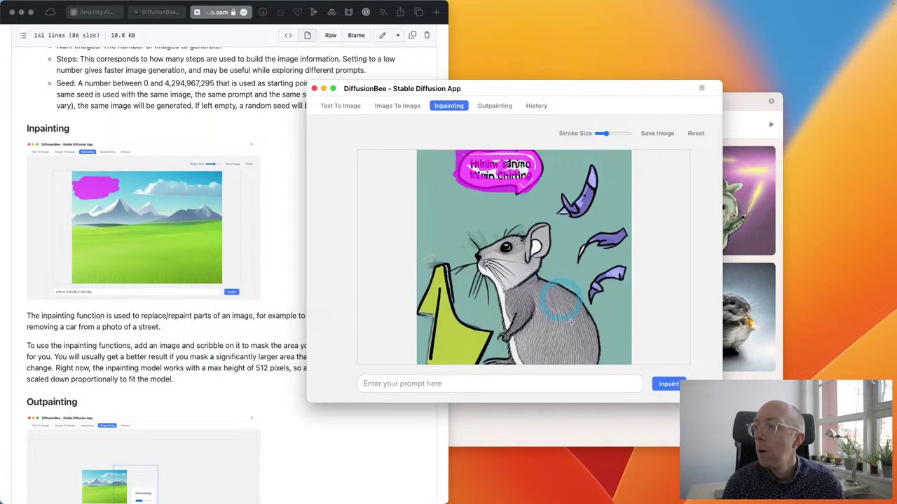
Set the inpainting prompt to "Lightning bolt" and start inpainting the masked area.
{"action": "left_click", "coordinate": [474, 383]}
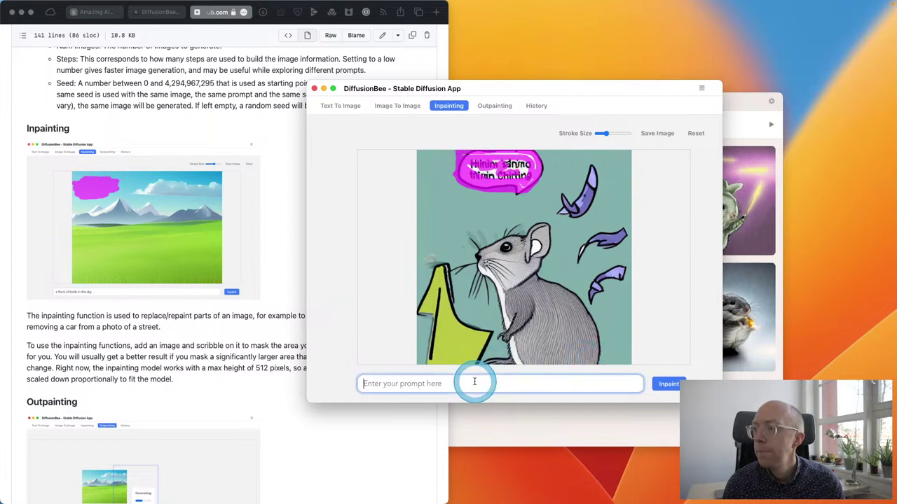
{"action": "type", "text": "Lightning bo"}
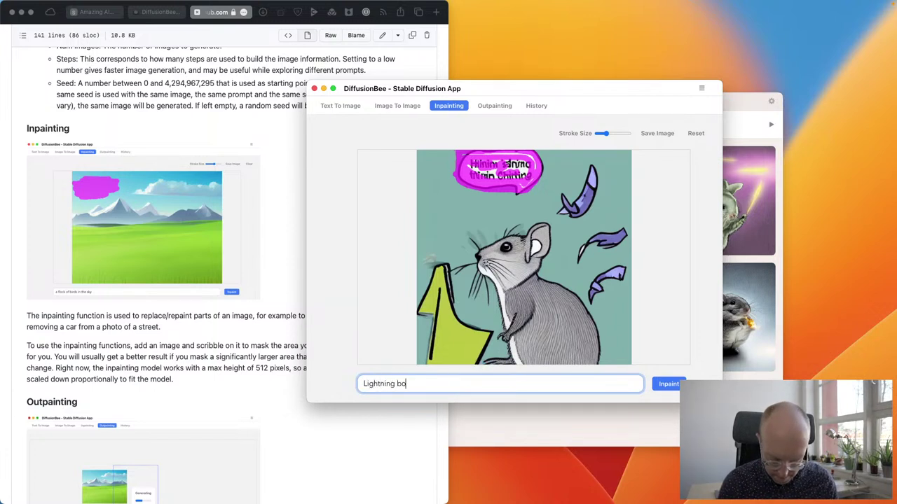
{"action": "type", "text": "lt"}
{"action": "left_click", "coordinate": [670, 385]}
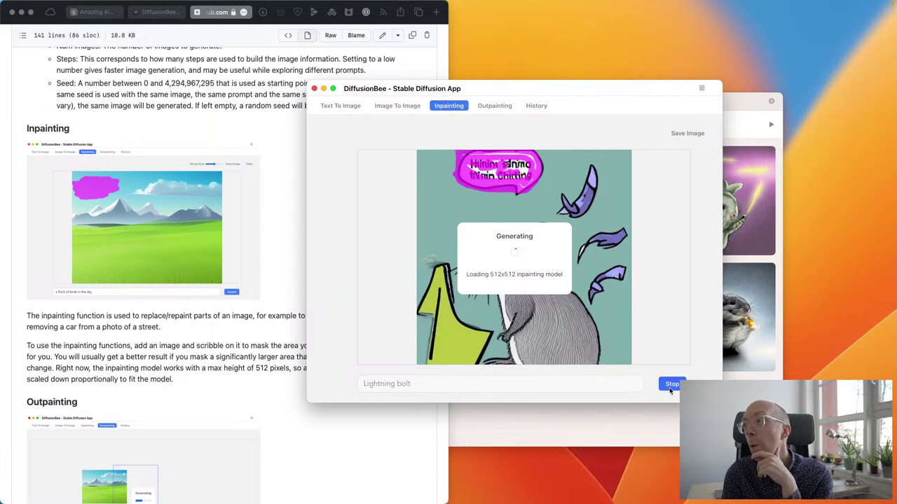
{"action": "left_click", "coordinate": [650, 420]}
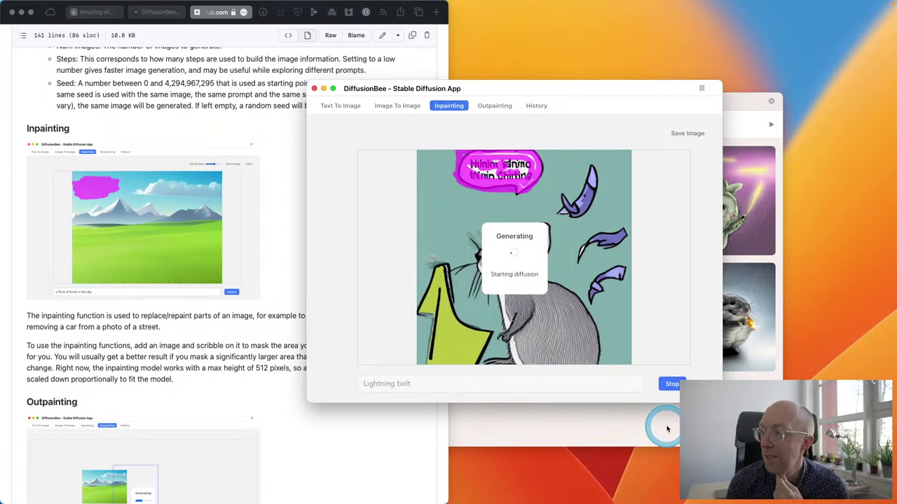
Switch to Amazing AI, view the options of the last lightning-strike chinchilla image, and return to DiffusionBee.
{"action": "left_click", "coordinate": [666, 428]}
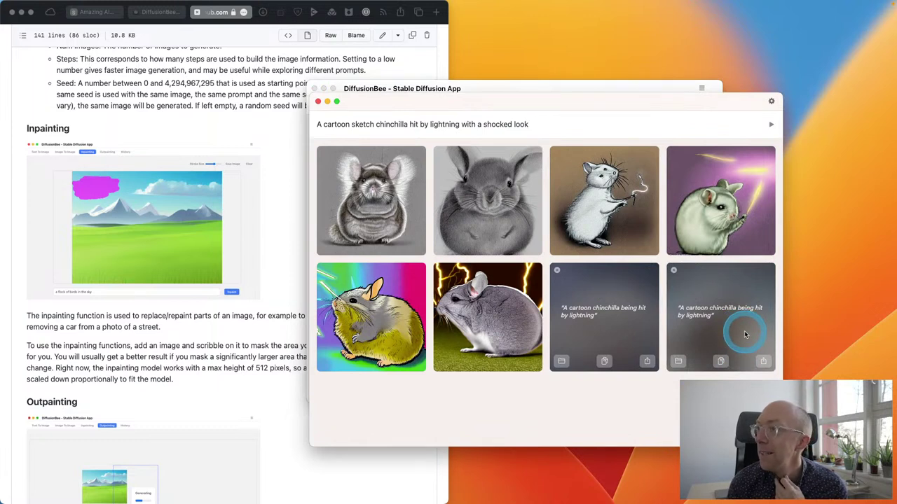
{"action": "right_click", "coordinate": [724, 329]}
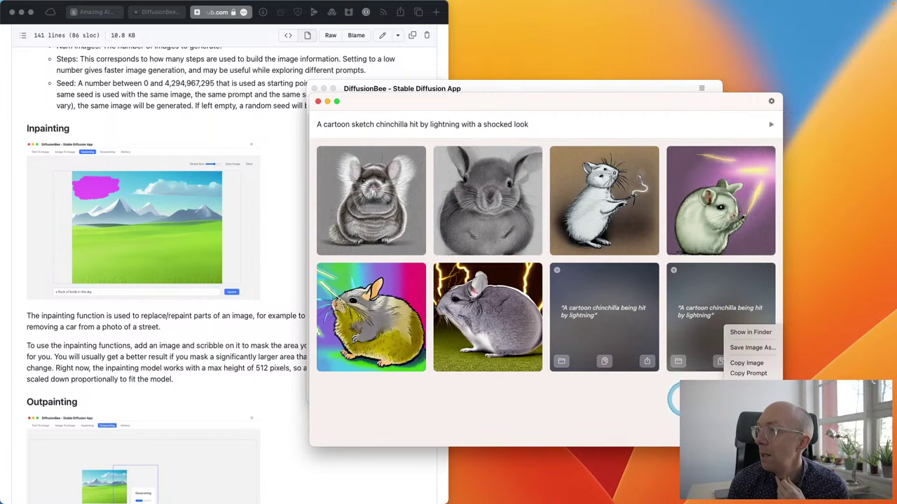
{"action": "left_click", "coordinate": [575, 91]}
{"action": "left_click", "coordinate": [572, 89]}
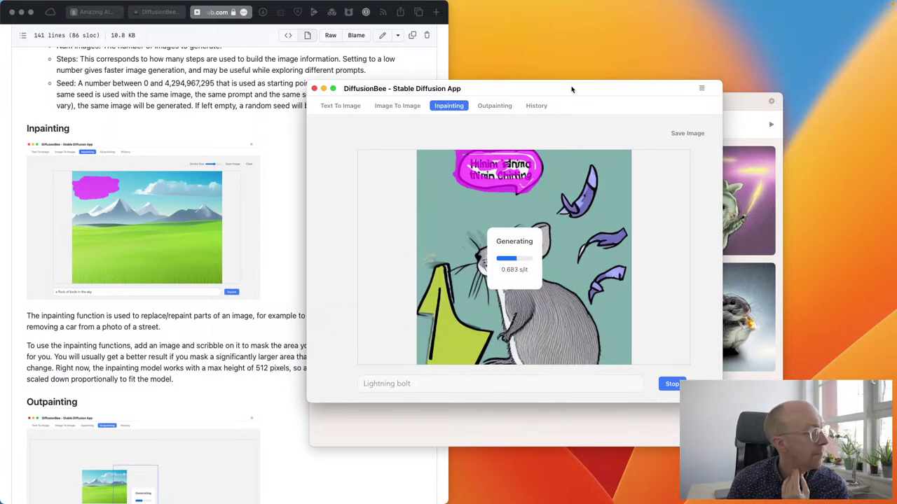
Review the inpainted speech bubble and check the documentation's Inpainting advice on mask size in the browser.
{"action": "left_click", "coordinate": [559, 106]}
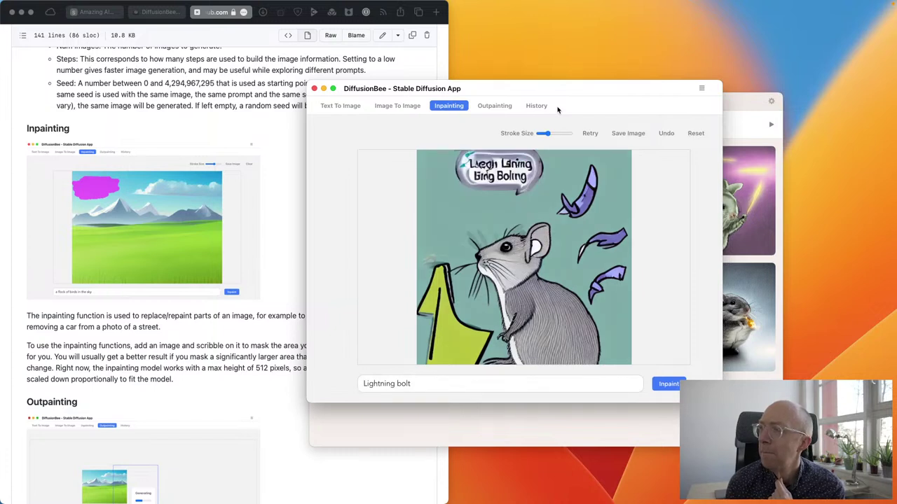
{"action": "left_click", "coordinate": [558, 110]}
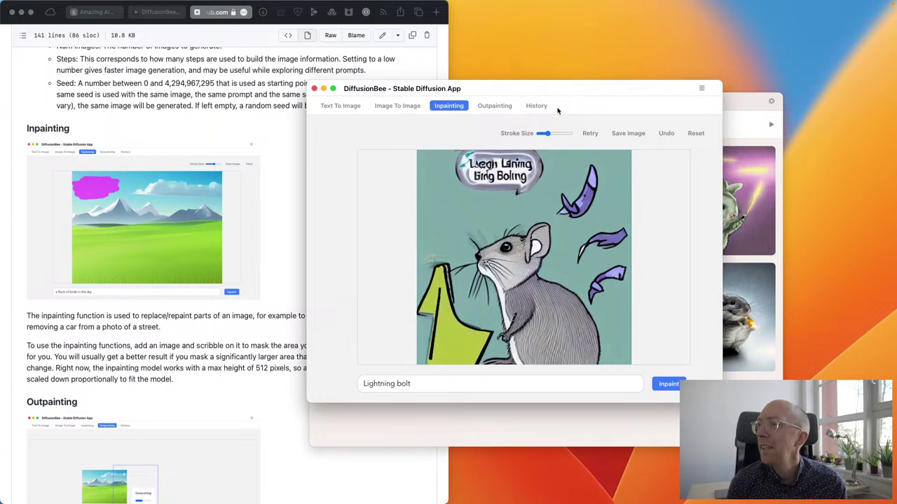
{"action": "left_click", "coordinate": [181, 356]}
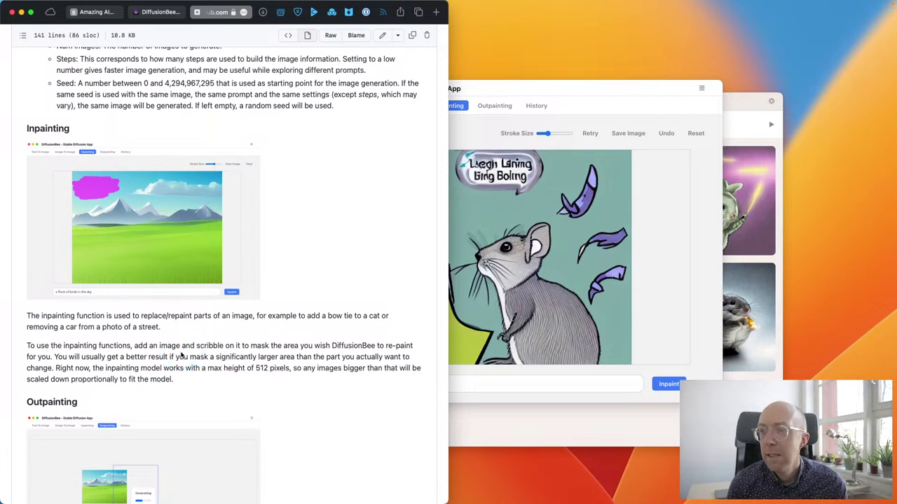
{"action": "left_click", "coordinate": [560, 197]}
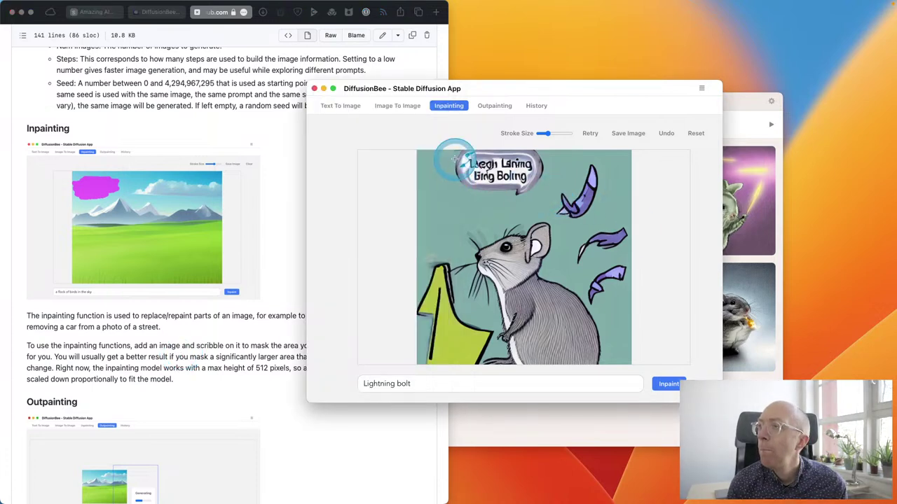
Raise the stroke size to maximum and mask the speech bubble and the whole background area around the purple shapes.
{"action": "left_click_drag", "start_coordinate": [546, 133], "coordinate": [562, 136]}
{"action": "mouse_move", "coordinate": [448, 151]}
{"action": "left_mouse_down"}
{"action": "mouse_move", "coordinate": [444, 145]}
{"action": "mouse_move", "coordinate": [478, 154]}
{"action": "mouse_move", "coordinate": [532, 150]}
{"action": "mouse_move", "coordinate": [553, 169]}
{"action": "mouse_move", "coordinate": [522, 191]}
{"action": "mouse_move", "coordinate": [490, 185]}
{"action": "mouse_move", "coordinate": [448, 160]}
{"action": "mouse_move", "coordinate": [459, 175]}
{"action": "mouse_move", "coordinate": [550, 205]}
{"action": "mouse_move", "coordinate": [597, 297]}
{"action": "mouse_move", "coordinate": [603, 292]}
{"action": "mouse_move", "coordinate": [591, 300]}
{"action": "mouse_move", "coordinate": [635, 305]}
{"action": "left_mouse_up"}
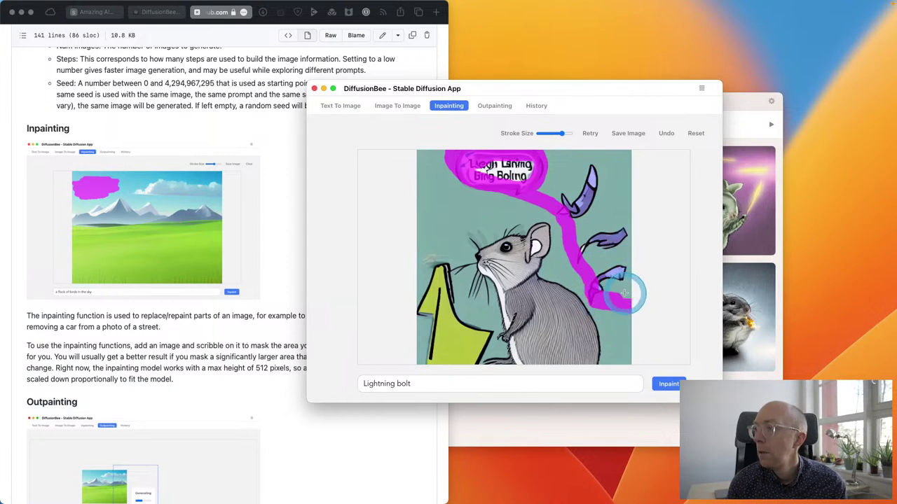
{"action": "left_click_drag", "start_coordinate": [560, 142], "coordinate": [570, 136]}
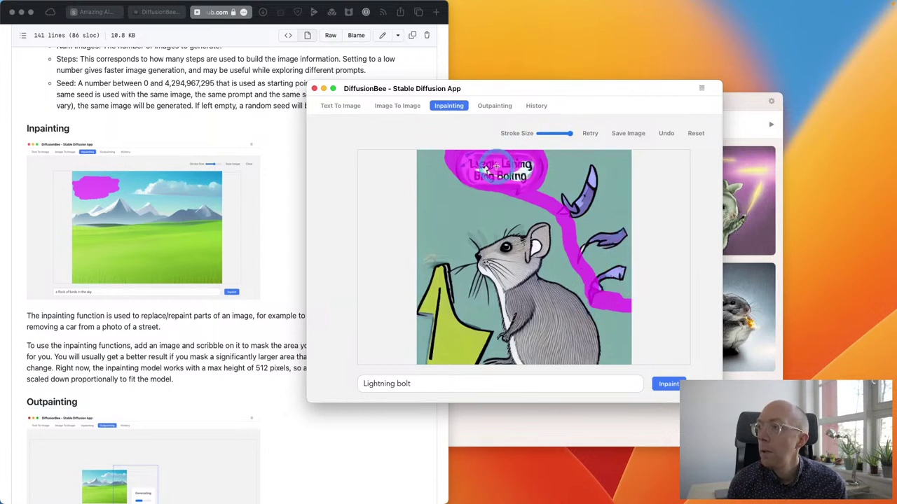
{"action": "mouse_move", "coordinate": [473, 164]}
{"action": "left_mouse_down"}
{"action": "mouse_move", "coordinate": [531, 180]}
{"action": "mouse_move", "coordinate": [522, 169]}
{"action": "mouse_move", "coordinate": [606, 154]}
{"action": "mouse_move", "coordinate": [527, 153]}
{"action": "mouse_move", "coordinate": [632, 152]}
{"action": "left_mouse_up"}
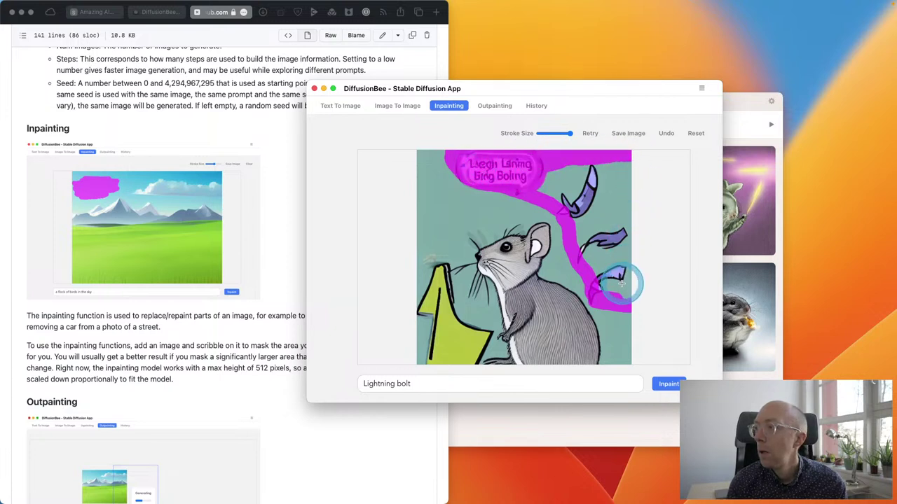
{"action": "mouse_move", "coordinate": [624, 290]}
{"action": "left_mouse_down"}
{"action": "mouse_move", "coordinate": [602, 277]}
{"action": "mouse_move", "coordinate": [566, 202]}
{"action": "mouse_move", "coordinate": [541, 191]}
{"action": "mouse_move", "coordinate": [550, 166]}
{"action": "mouse_move", "coordinate": [626, 165]}
{"action": "mouse_move", "coordinate": [622, 280]}
{"action": "mouse_move", "coordinate": [602, 273]}
{"action": "mouse_move", "coordinate": [592, 217]}
{"action": "mouse_move", "coordinate": [573, 189]}
{"action": "mouse_move", "coordinate": [616, 190]}
{"action": "mouse_move", "coordinate": [602, 212]}
{"action": "mouse_move", "coordinate": [585, 196]}
{"action": "mouse_move", "coordinate": [581, 249]}
{"action": "mouse_move", "coordinate": [560, 204]}
{"action": "mouse_move", "coordinate": [457, 183]}
{"action": "mouse_move", "coordinate": [443, 158]}
{"action": "left_mouse_up"}
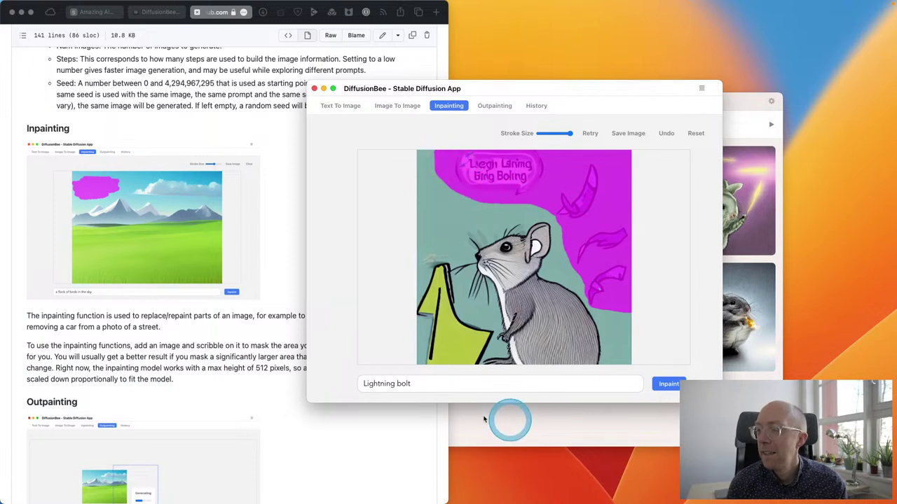
Change the inpainting prompt to "Violent Lightning bolt, realistic" and start inpainting the masked area.
{"action": "left_click", "coordinate": [445, 384]}
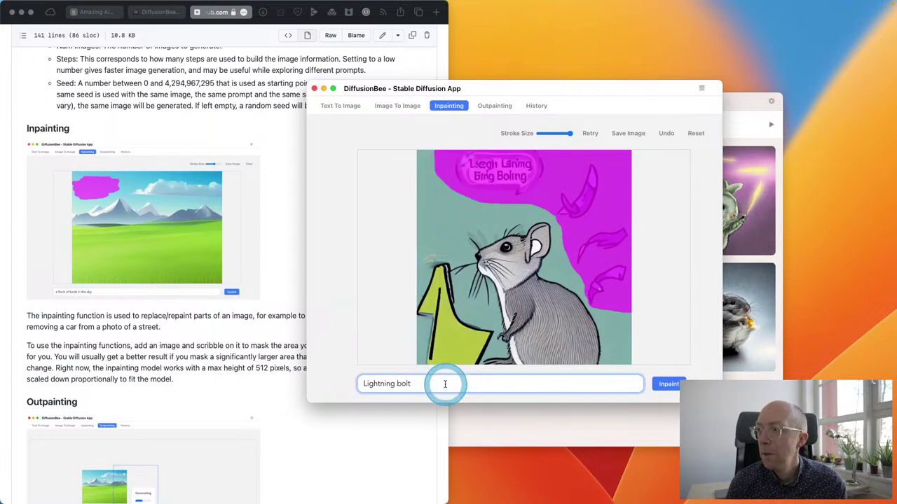
{"action": "left_click", "coordinate": [364, 384]}
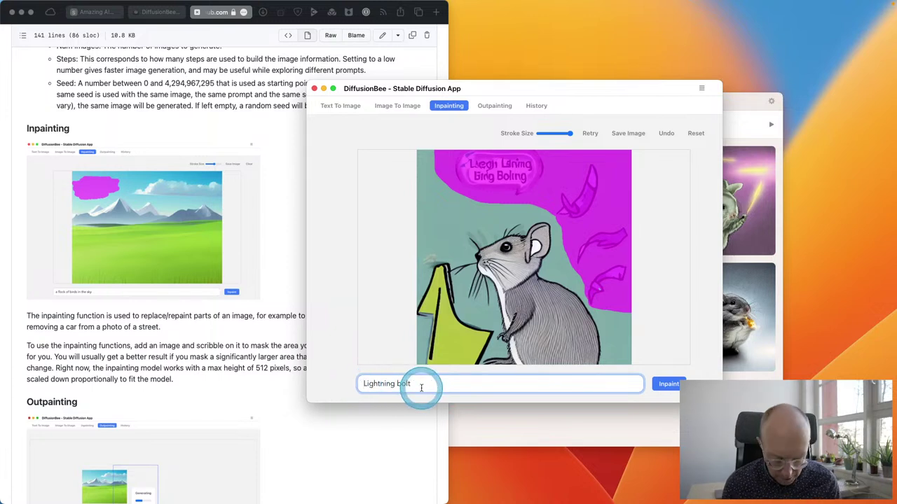
{"action": "type", "text": "Voilet"}
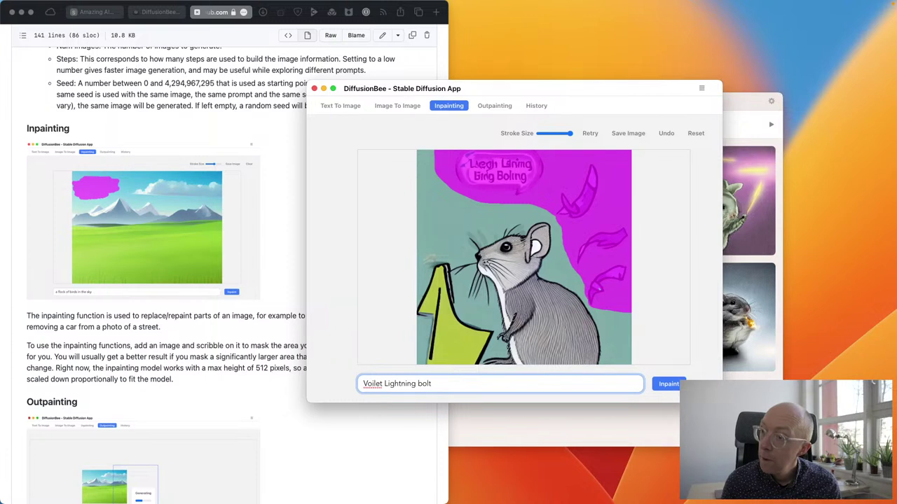
{"action": "right_click", "coordinate": [372, 384]}
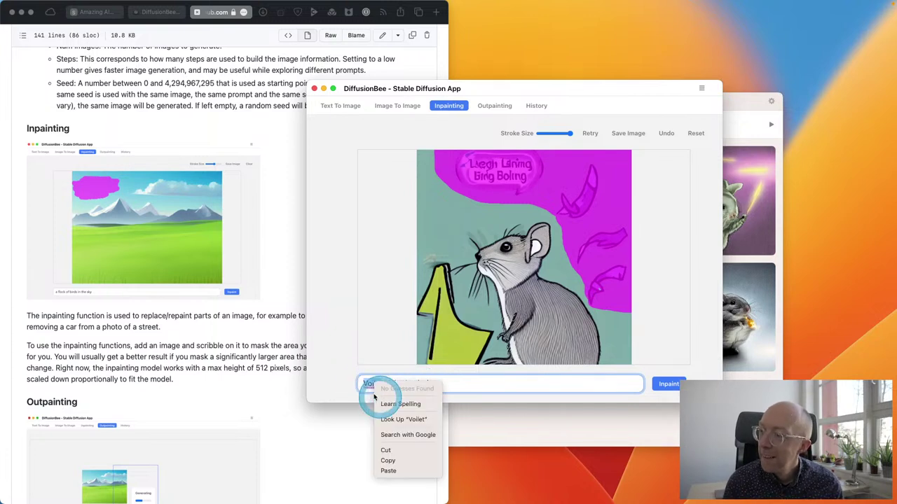
{"action": "key", "text": "Escape"}
{"action": "type", "text": "V"}
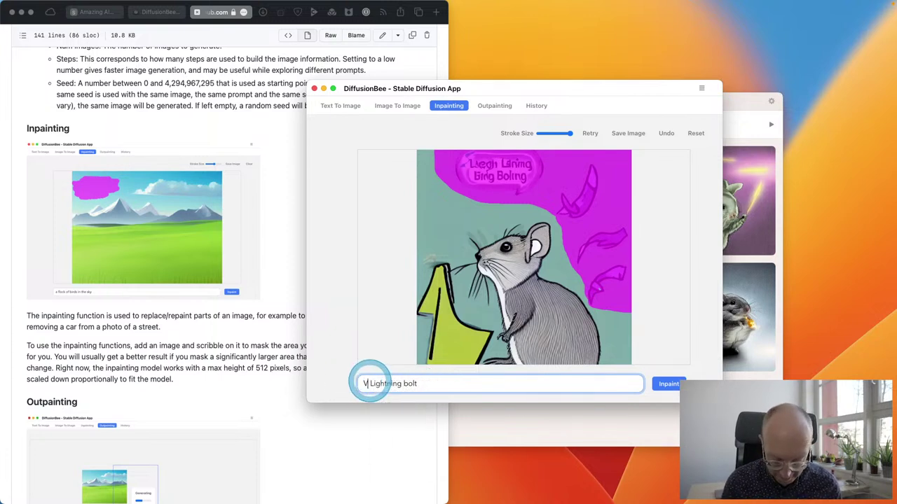
{"action": "type", "text": "iolent"}
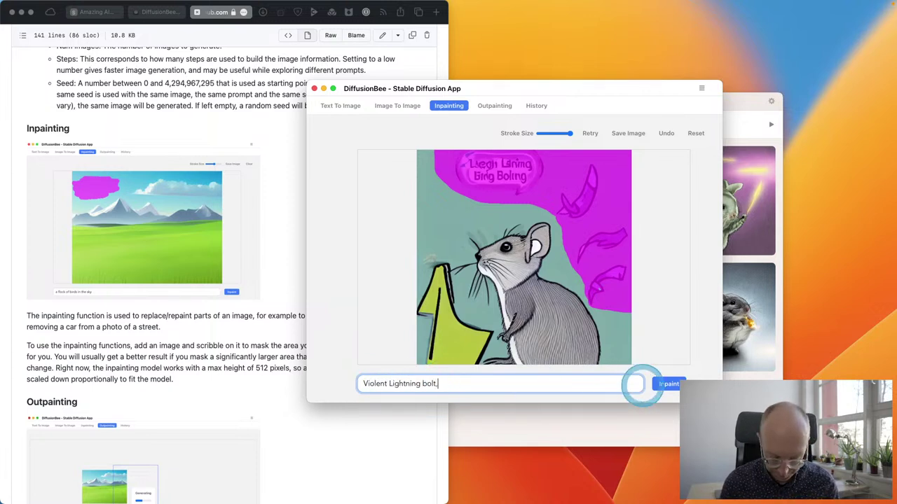
{"action": "type", "text": " Lightning bolt, realistic"}
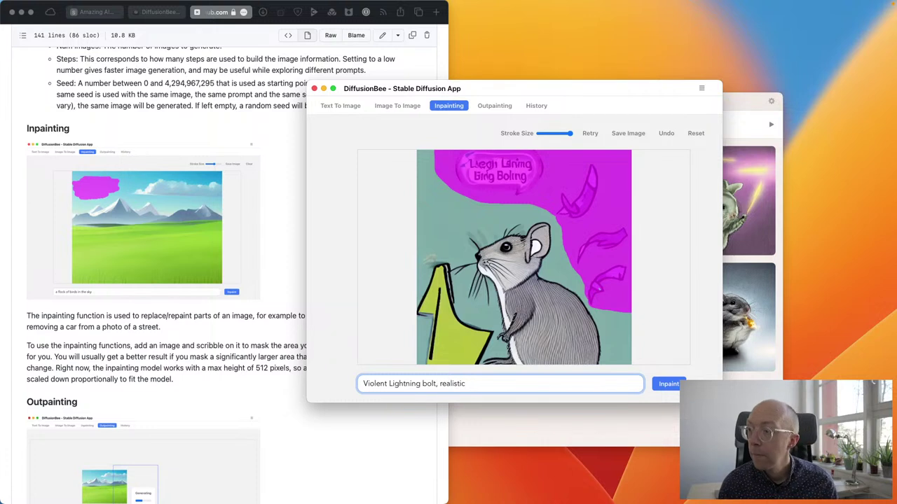
{"action": "left_click", "coordinate": [669, 384]}
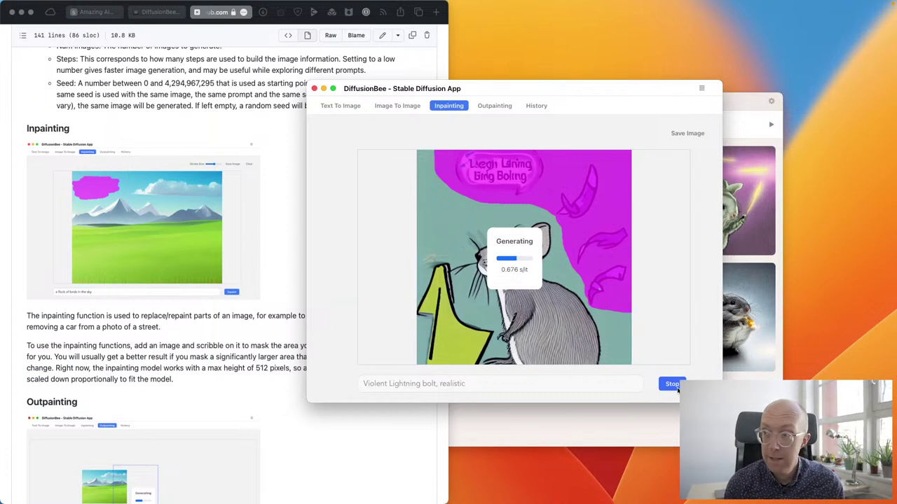
In a new browser window, search the web for "midjourney mac app" and open the Midjourney website.
{"action": "left_click", "coordinate": [231, 366]}
{"action": "key", "text": "super+n"}
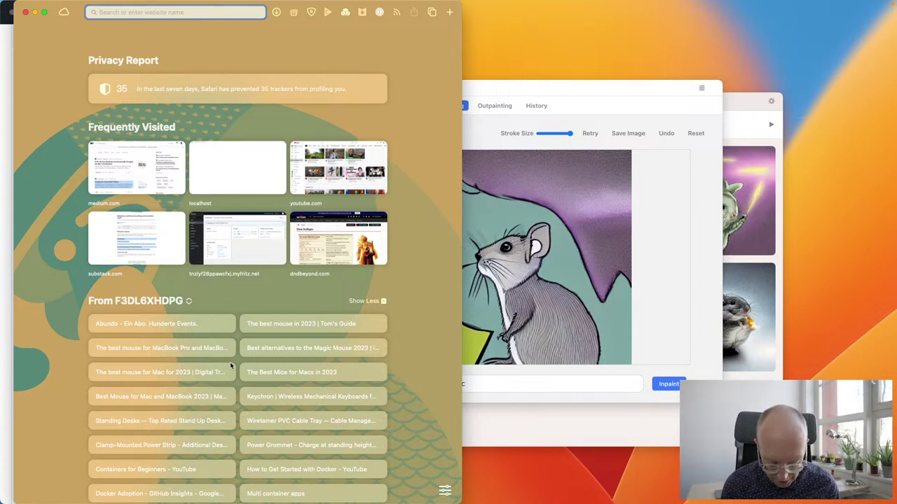
{"action": "type", "text": "midjourney"}
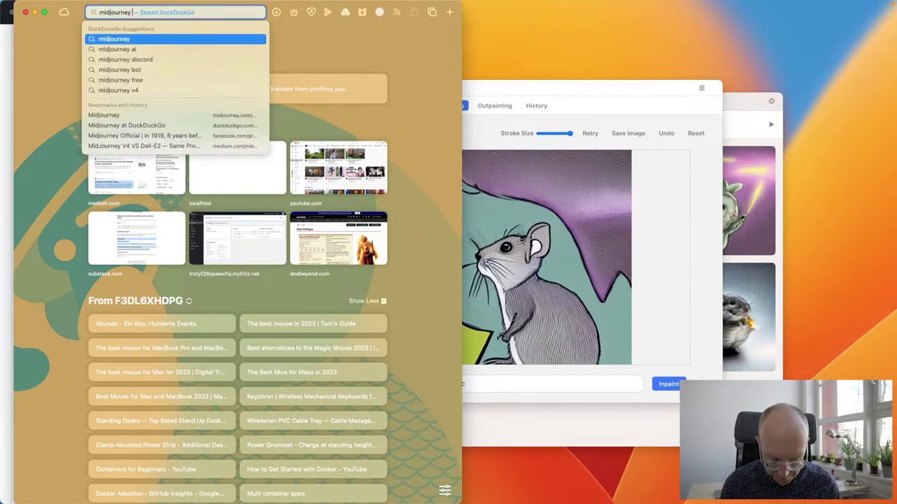
{"action": "type", "text": " mac app"}
{"action": "key", "text": "Return"}
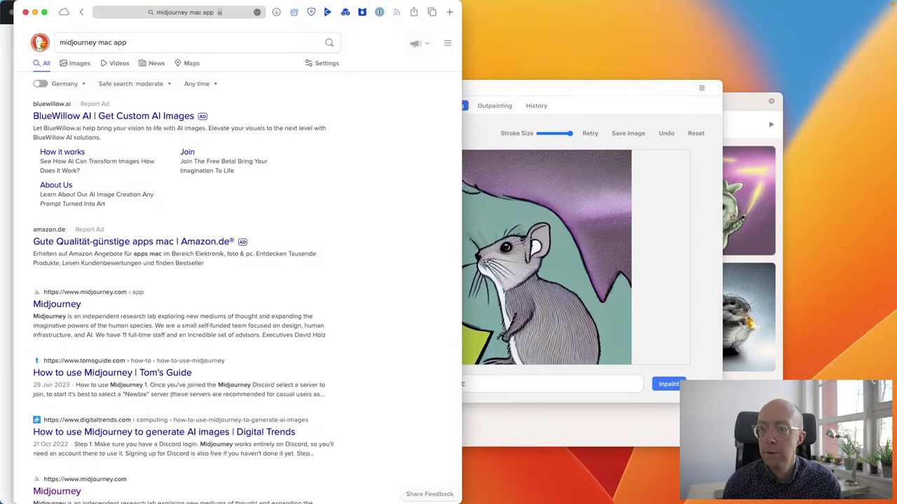
{"action": "left_click", "coordinate": [61, 311]}
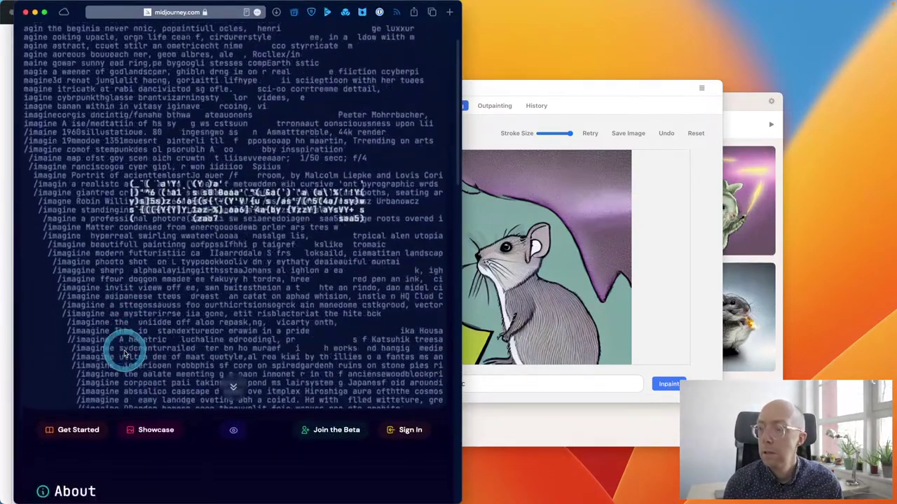
Look through the Midjourney home page from its About section to Contact, and close that browser window.
{"action": "scroll", "coordinate": [125, 353], "scroll_direction": "down", "scroll_amount": 5}
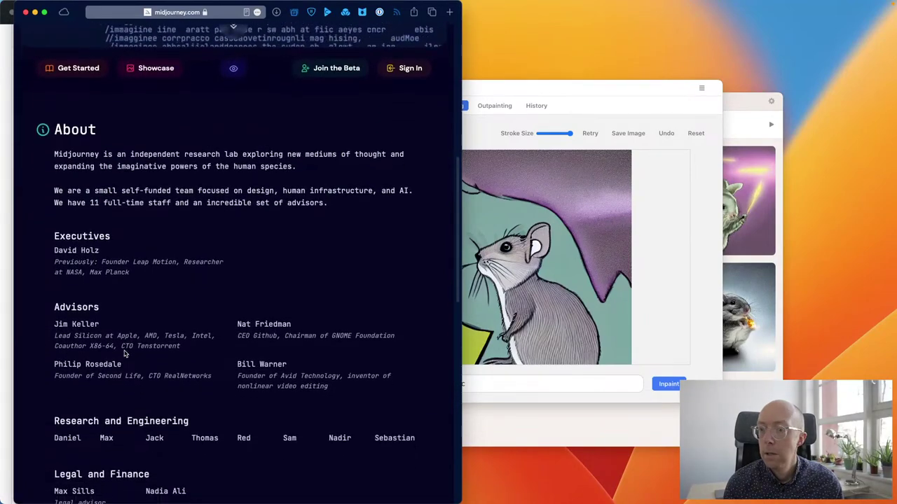
{"action": "scroll", "coordinate": [125, 353], "scroll_direction": "down", "scroll_amount": 5}
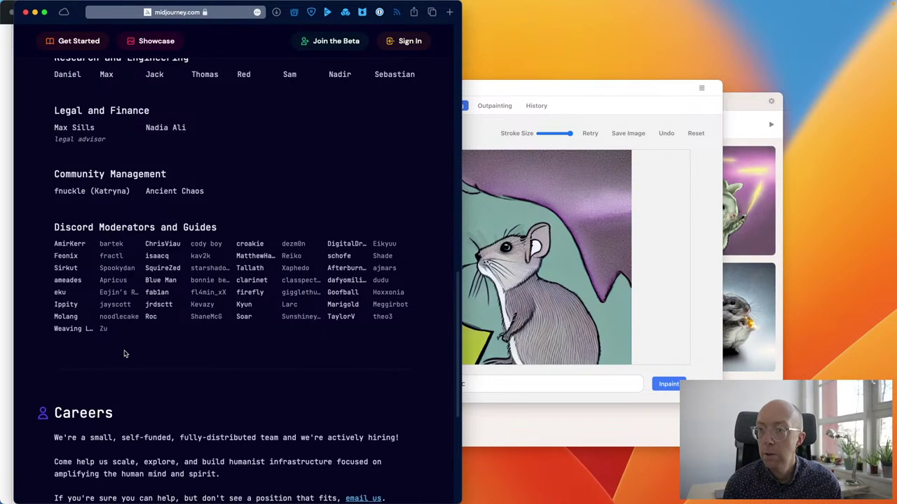
{"action": "scroll", "coordinate": [124, 353], "scroll_direction": "down", "scroll_amount": 2}
{"action": "scroll", "coordinate": [125, 354], "scroll_direction": "down", "scroll_amount": 2}
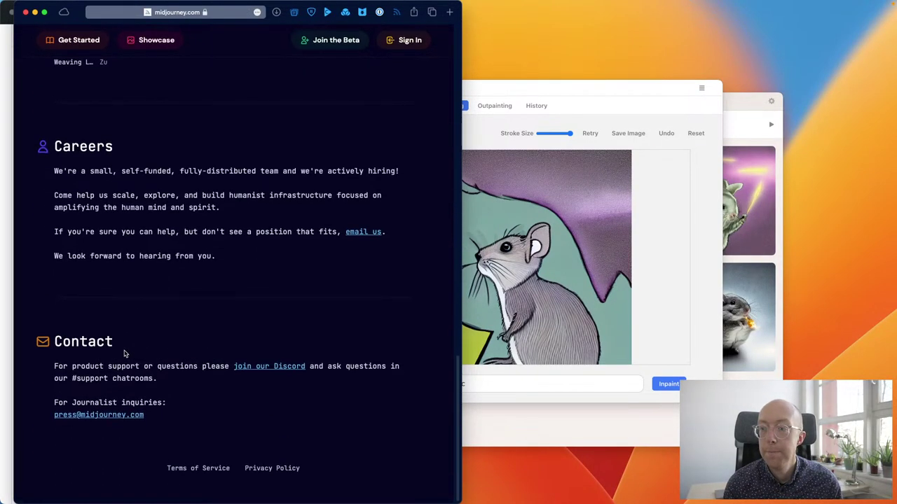
{"action": "scroll", "coordinate": [125, 354], "scroll_direction": "up", "scroll_amount": 15}
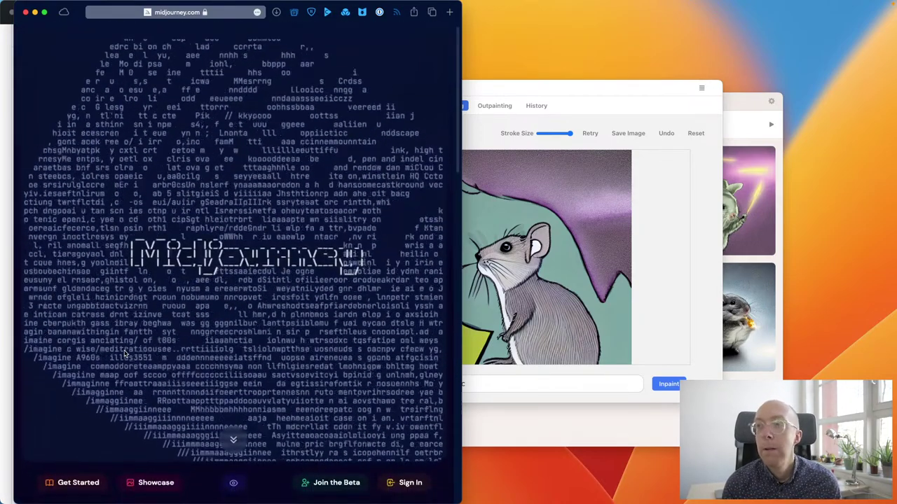
{"action": "key", "text": "super+w"}
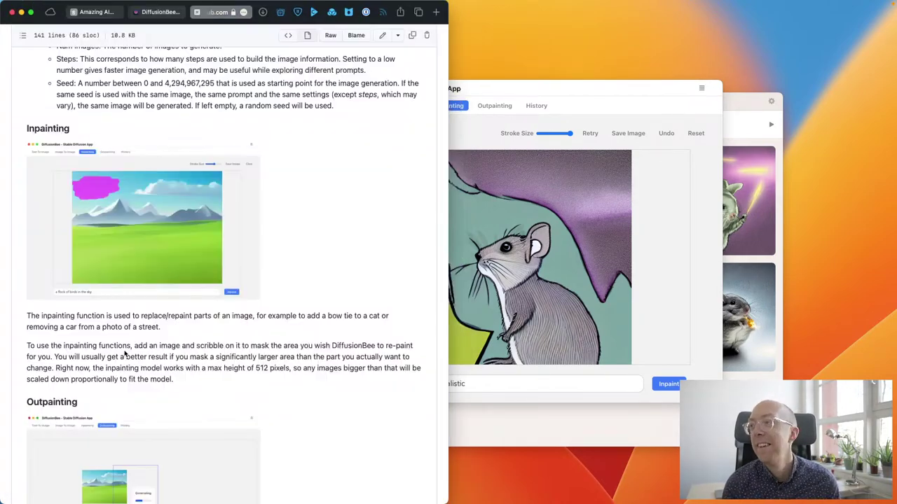
View the inpainted cartoon in DiffusionBee, then read the documentation's Outpainting section in the browser.
{"action": "left_click", "coordinate": [670, 245]}
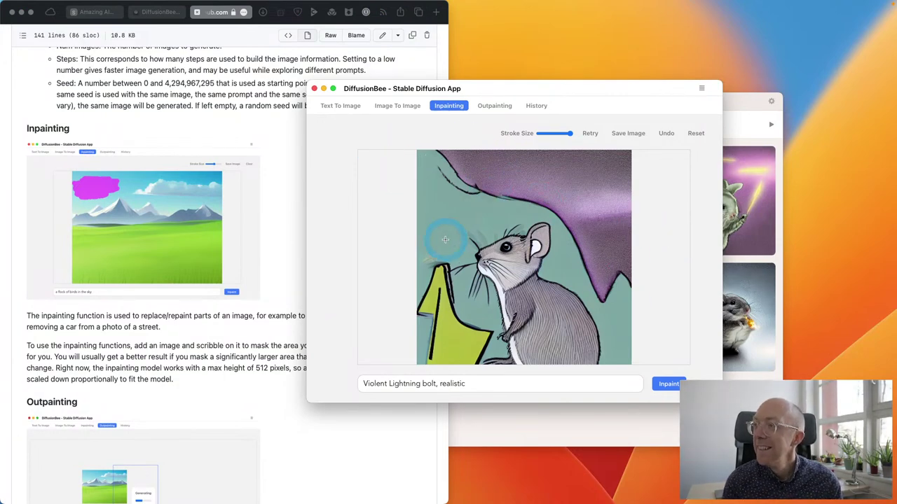
{"action": "left_click", "coordinate": [175, 386]}
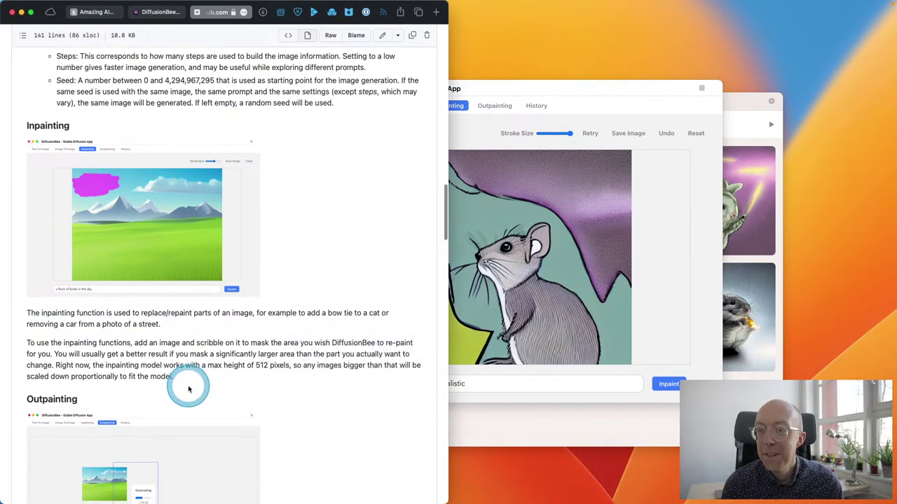
{"action": "scroll", "coordinate": [189, 389], "scroll_direction": "down", "scroll_amount": 5}
{"action": "scroll", "coordinate": [188, 389], "scroll_direction": "down", "scroll_amount": 2}
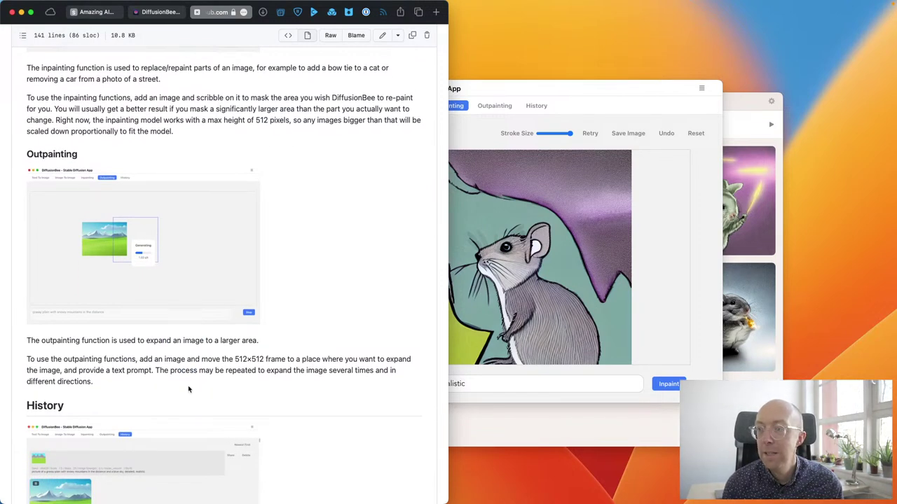
Switch to DiffusionBee and review the Text To Image results for the cartoon sketch chinchilla prompt.
{"action": "left_click", "coordinate": [533, 84]}
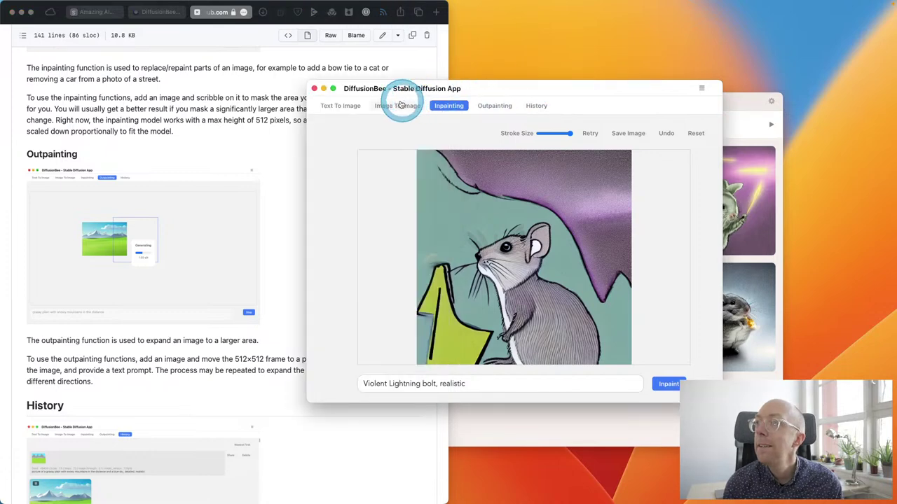
{"action": "left_click", "coordinate": [332, 105]}
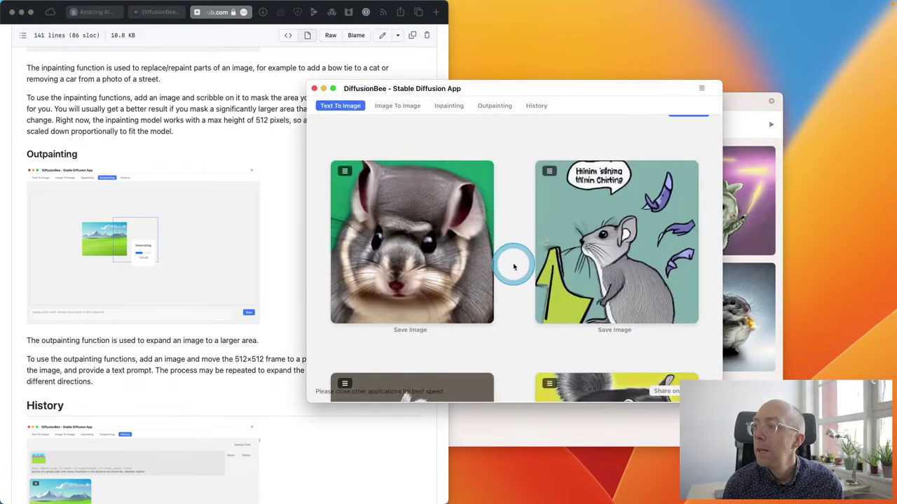
{"action": "scroll", "coordinate": [514, 266], "scroll_direction": "down", "scroll_amount": 5}
{"action": "scroll", "coordinate": [514, 266], "scroll_direction": "up", "scroll_amount": 4}
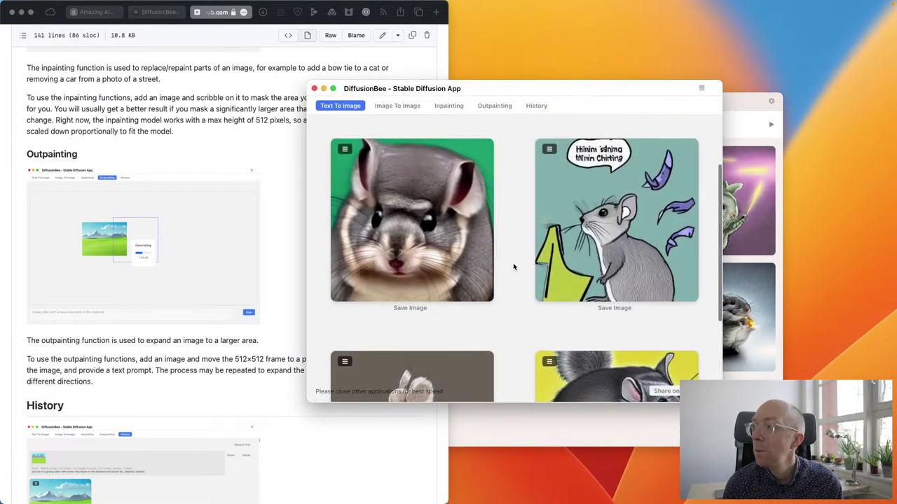
{"action": "scroll", "coordinate": [513, 266], "scroll_direction": "down", "scroll_amount": 4}
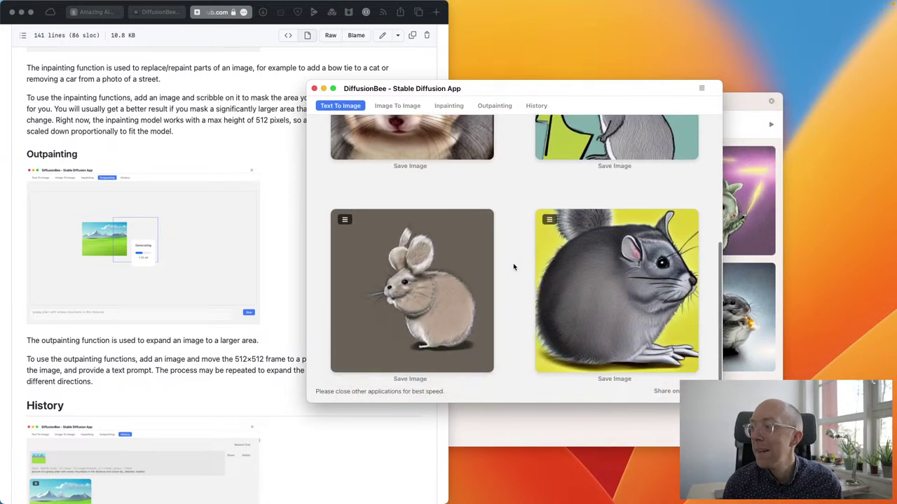
{"action": "scroll", "coordinate": [513, 266], "scroll_direction": "up", "scroll_amount": 7}
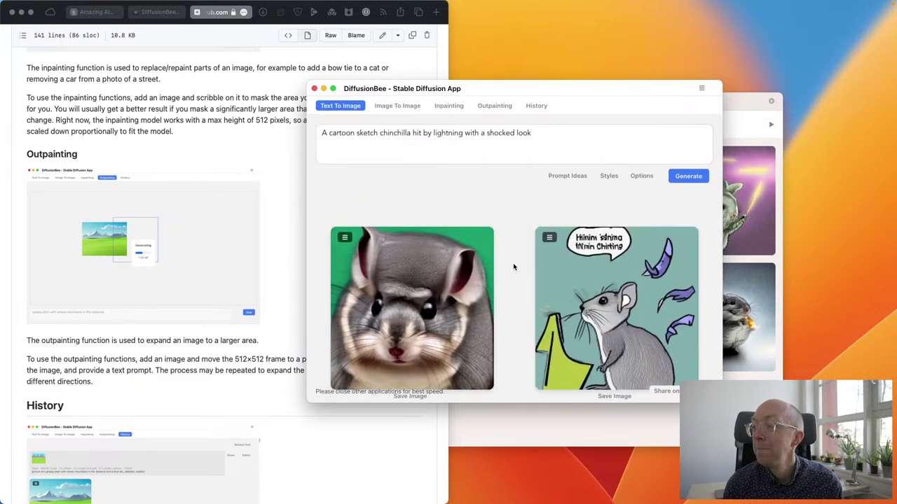
{"action": "left_click", "coordinate": [514, 267]}
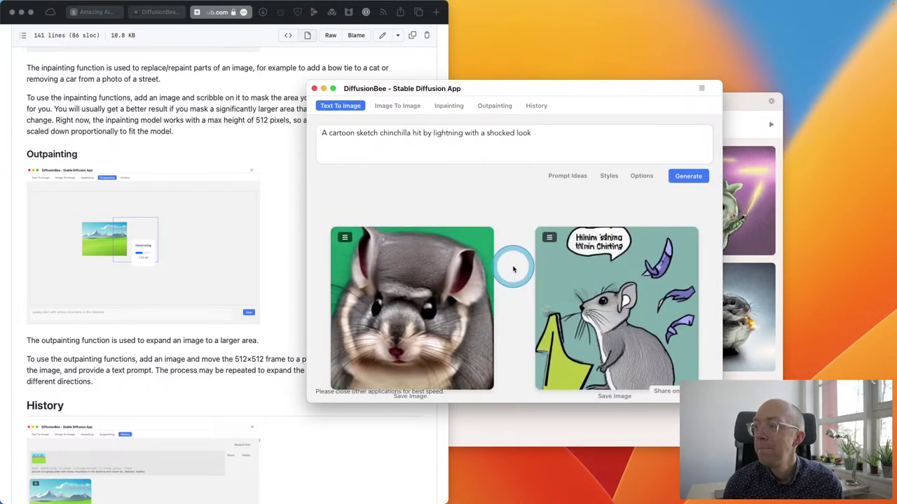
Open DiffusionBee's prompt ideas on ArtHub.ai, copy the prompt of the hyperrealistic hemispherical house in an artic scene, and close the page.
{"action": "left_click", "coordinate": [576, 176]}
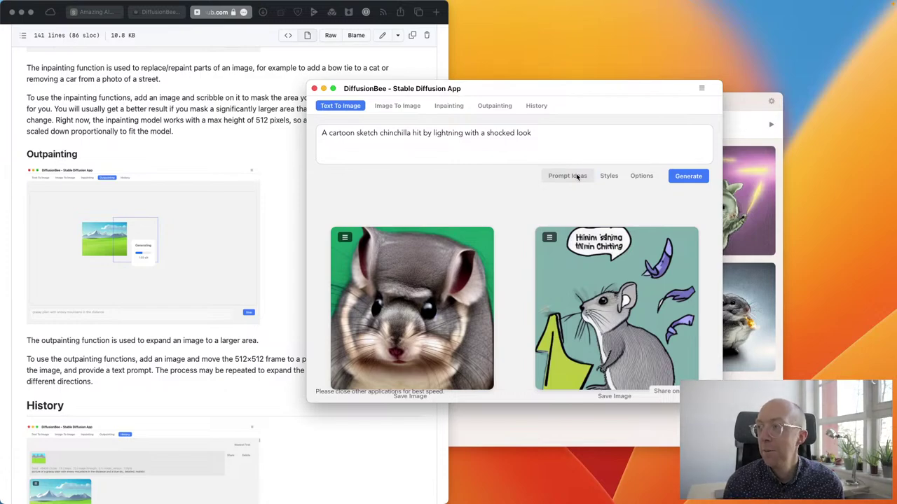
{"action": "left_click", "coordinate": [116, 307]}
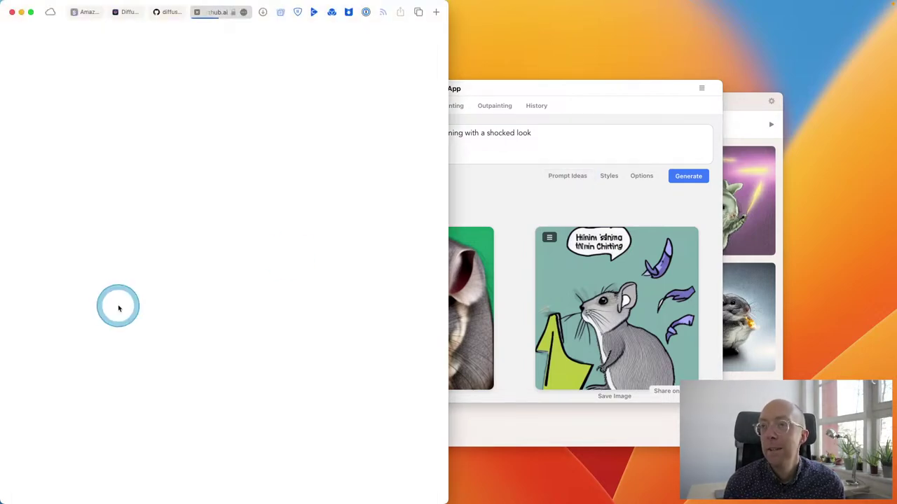
{"action": "scroll", "coordinate": [119, 308], "scroll_direction": "down", "scroll_amount": 10}
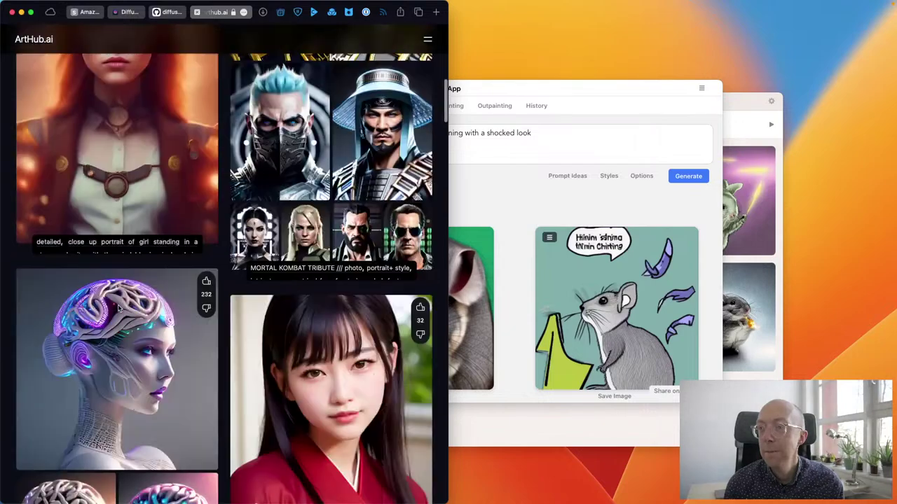
{"action": "scroll", "coordinate": [119, 308], "scroll_direction": "down", "scroll_amount": 5}
{"action": "scroll", "coordinate": [119, 309], "scroll_direction": "down", "scroll_amount": 2}
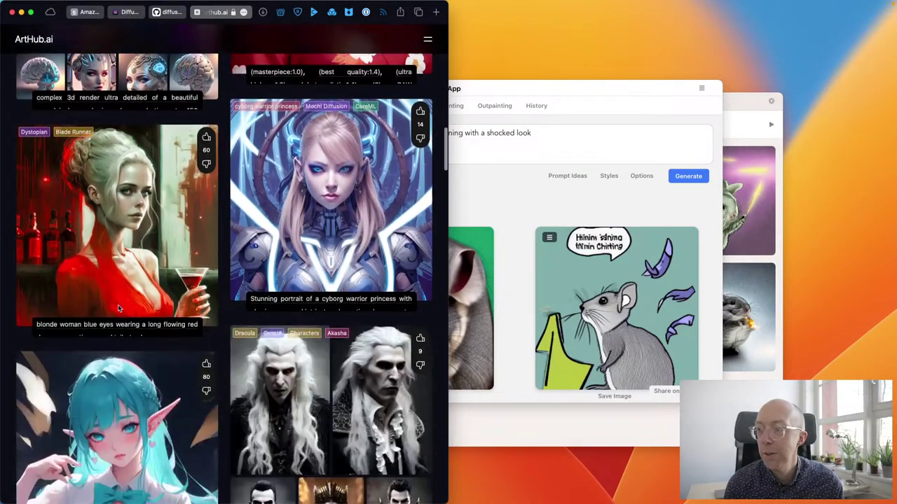
{"action": "scroll", "coordinate": [118, 308], "scroll_direction": "down", "scroll_amount": 8}
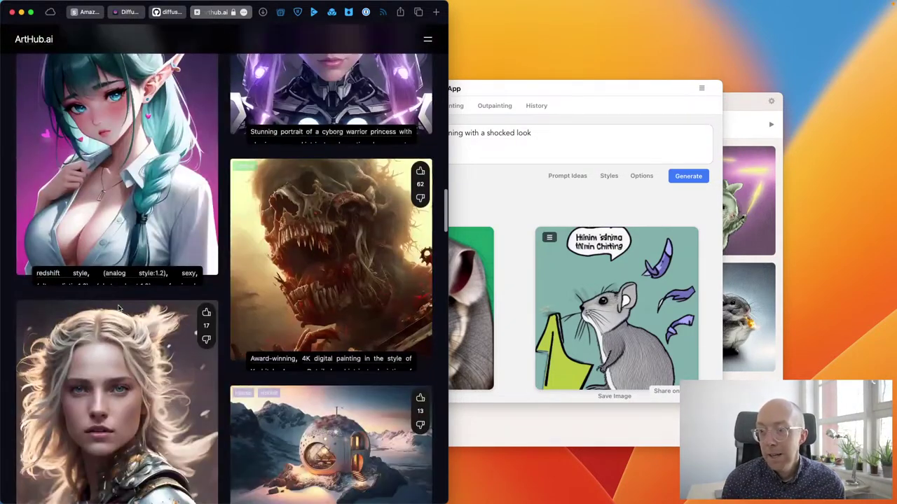
{"action": "scroll", "coordinate": [118, 309], "scroll_direction": "down", "scroll_amount": 5}
{"action": "scroll", "coordinate": [118, 308], "scroll_direction": "up", "scroll_amount": 4}
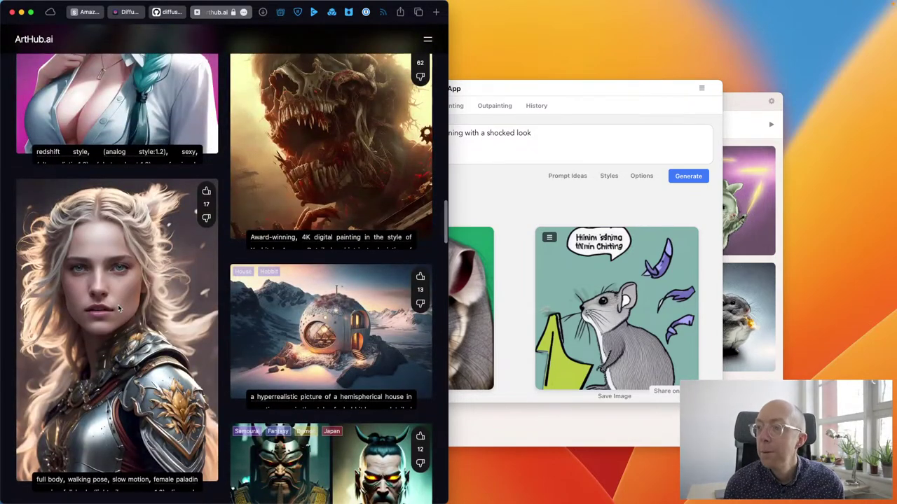
{"action": "left_click", "coordinate": [396, 409]}
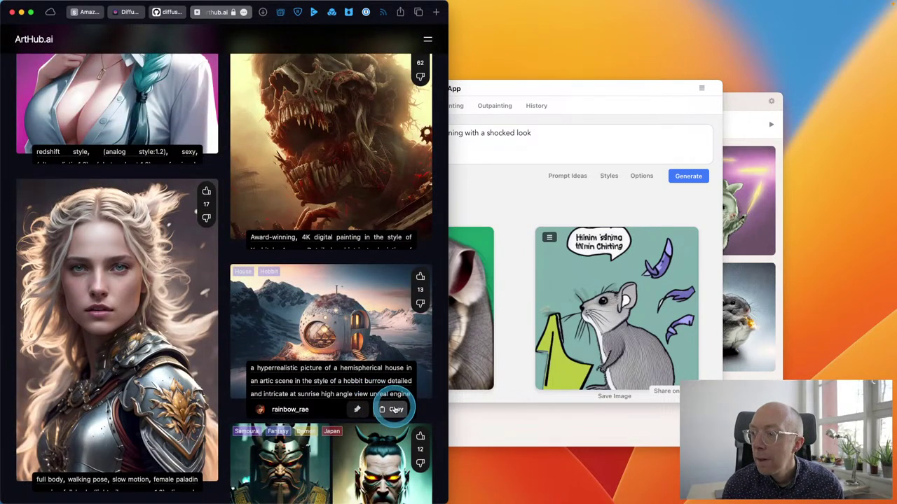
{"action": "key", "text": "super+w"}
Replace the Text To Image prompt in DiffusionBee with the copied hemispherical house prompt.
{"action": "left_click", "coordinate": [482, 161]}
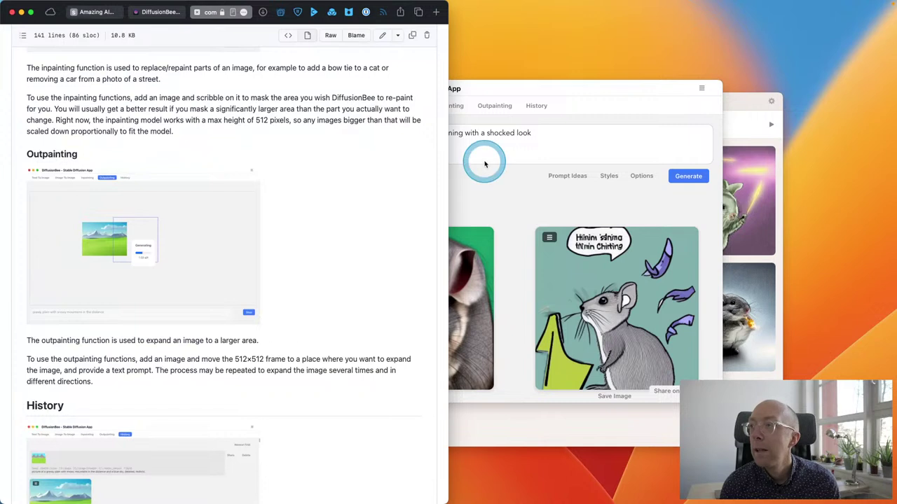
{"action": "left_click", "coordinate": [451, 146]}
{"action": "triple_click", "coordinate": [452, 147]}
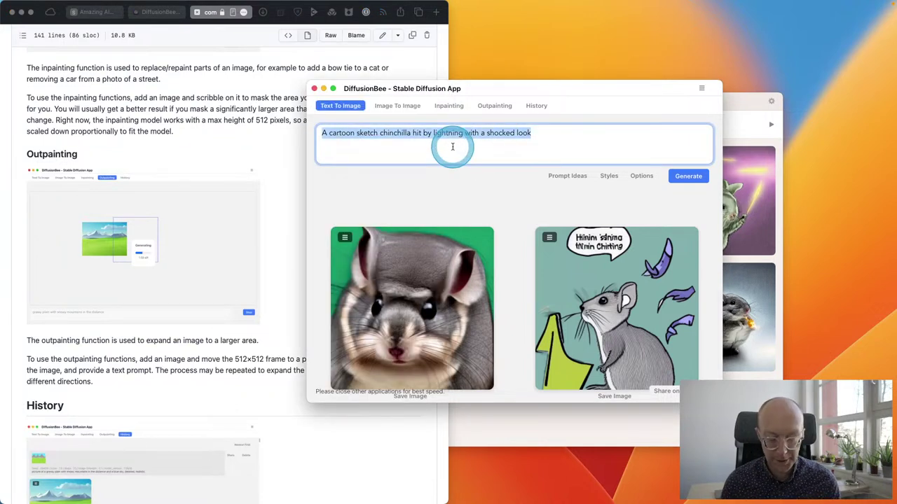
{"action": "key", "text": "super+v"}
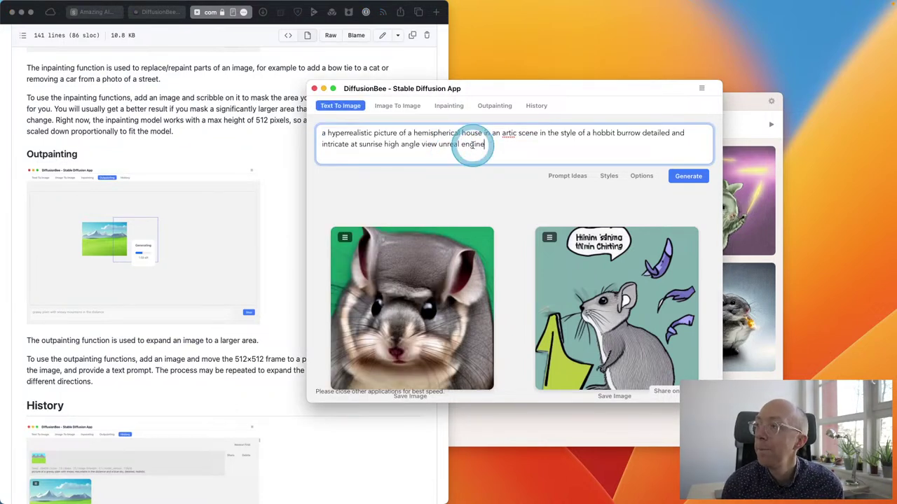
Change "artic" to "artistic" in the house prompt and start generating the images.
{"action": "left_click", "coordinate": [505, 133]}
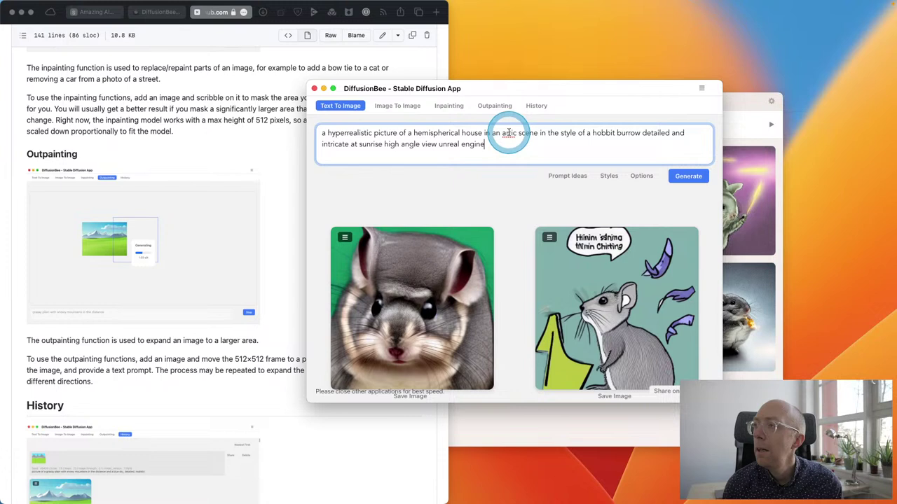
{"action": "double_click", "coordinate": [508, 134]}
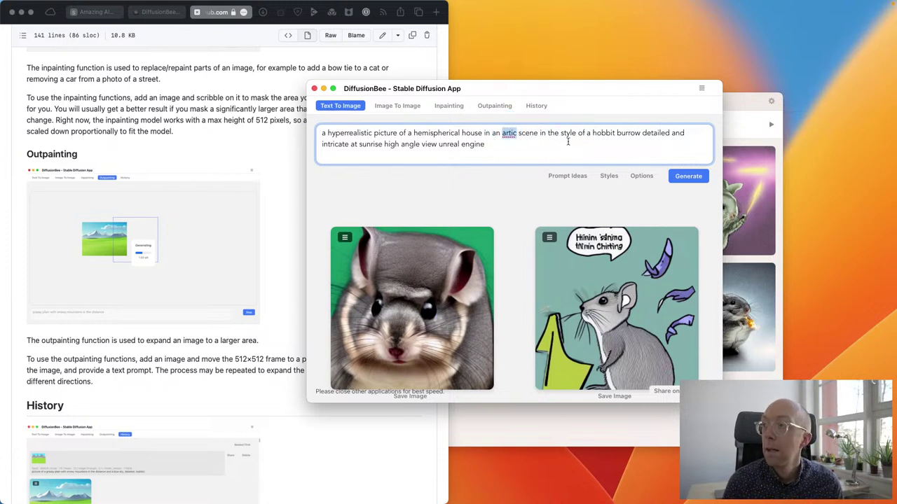
{"action": "type", "text": "a"}
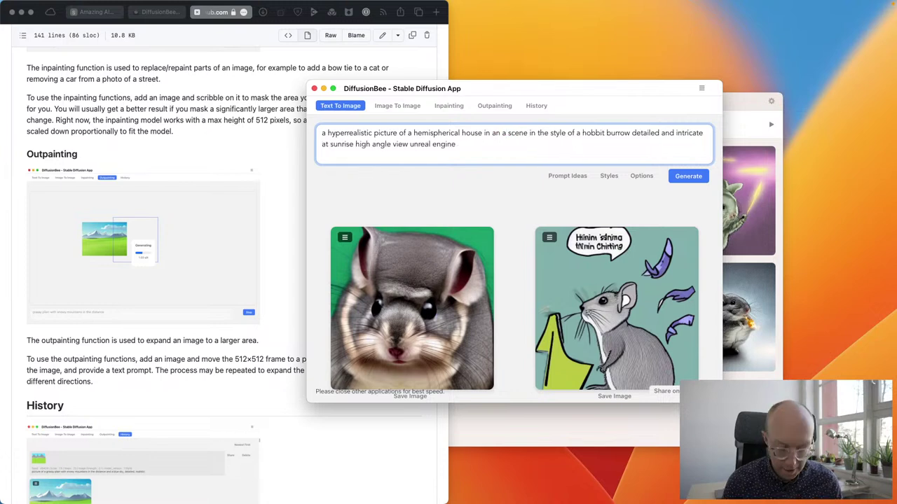
{"action": "type", "text": "rtist"}
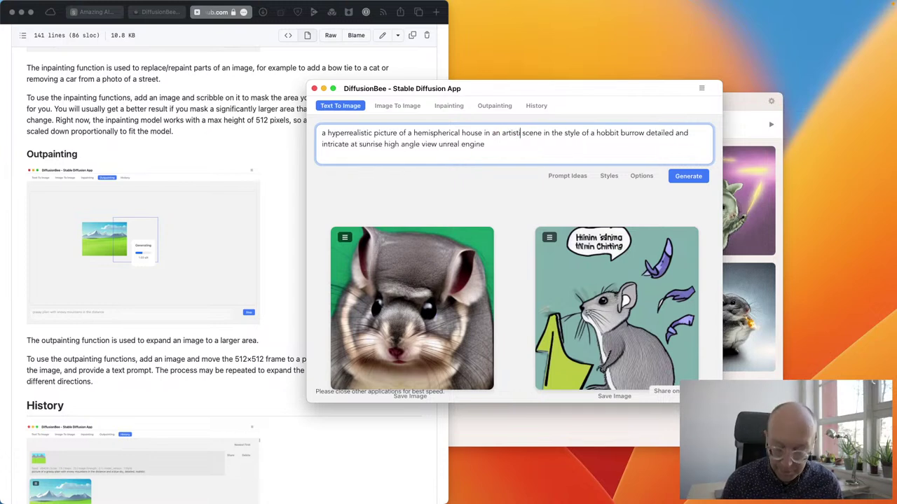
{"action": "type", "text": "ic"}
{"action": "left_click", "coordinate": [688, 176]}
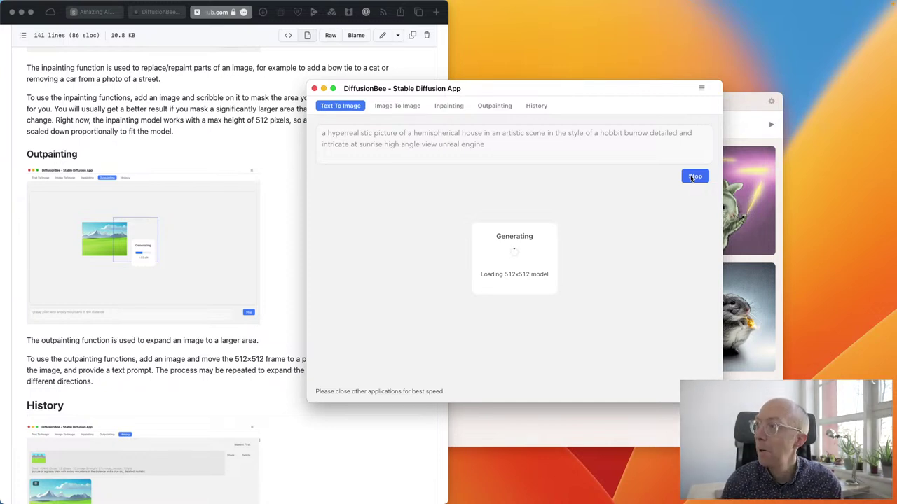
In Amazing AI, replace the prompt with the copied house prompt, change "artic" to "artistic", and start generating the images.
{"action": "left_click", "coordinate": [743, 97]}
{"action": "triple_click", "coordinate": [545, 124]}
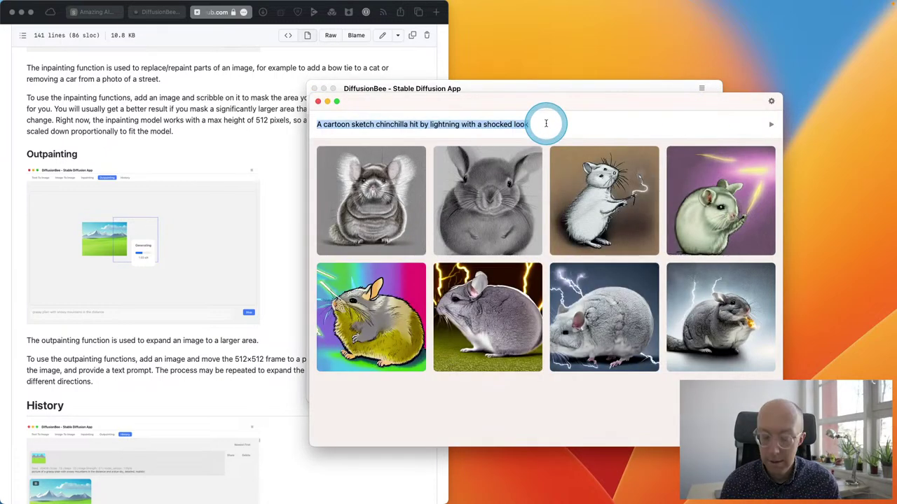
{"action": "key", "text": "super+v"}
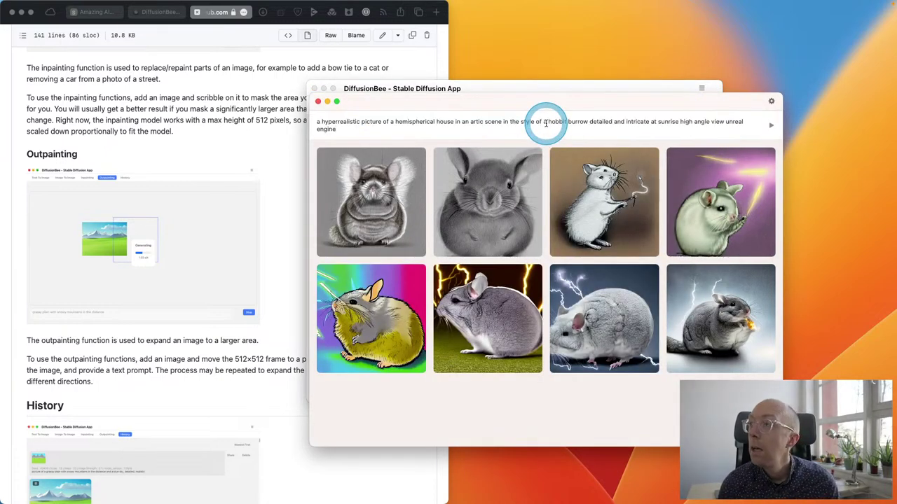
{"action": "double_click", "coordinate": [477, 122]}
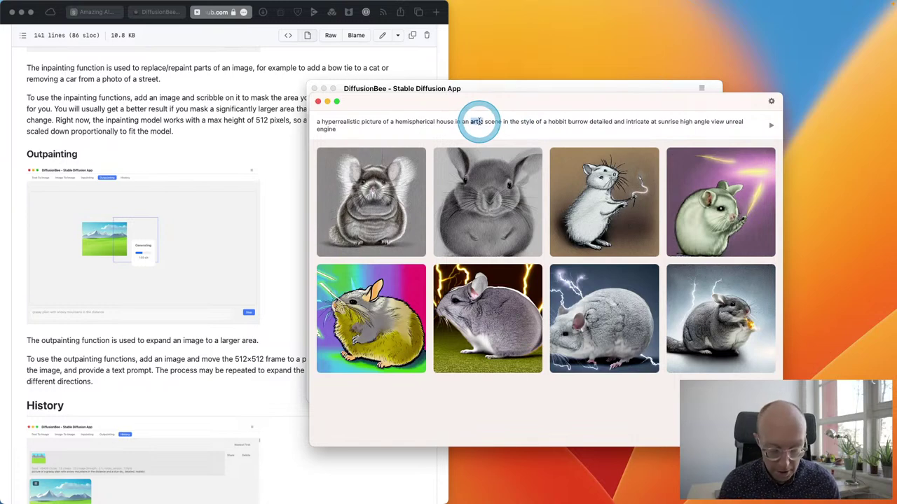
{"action": "type", "text": "artistic"}
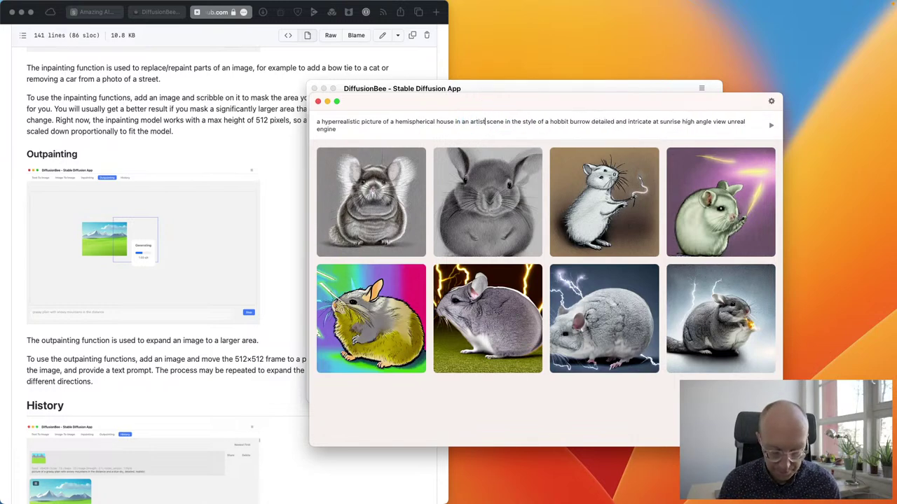
{"action": "left_click", "coordinate": [489, 91]}
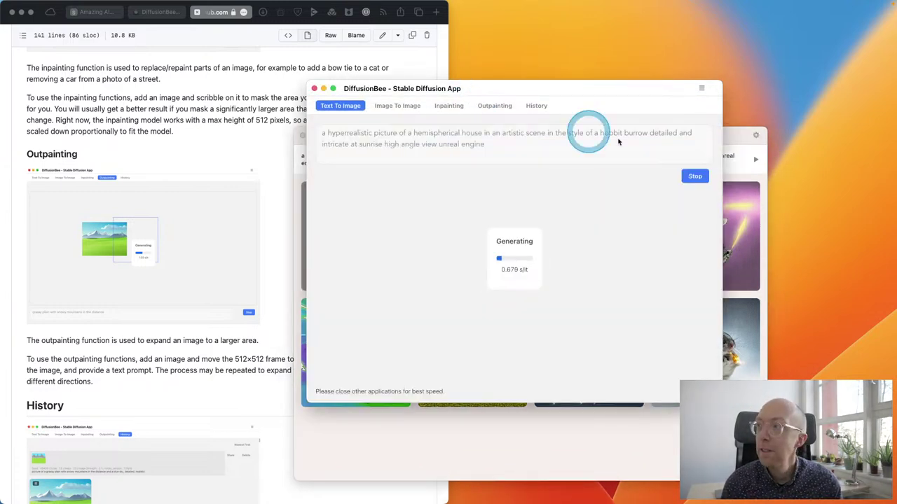
{"action": "left_click", "coordinate": [740, 138]}
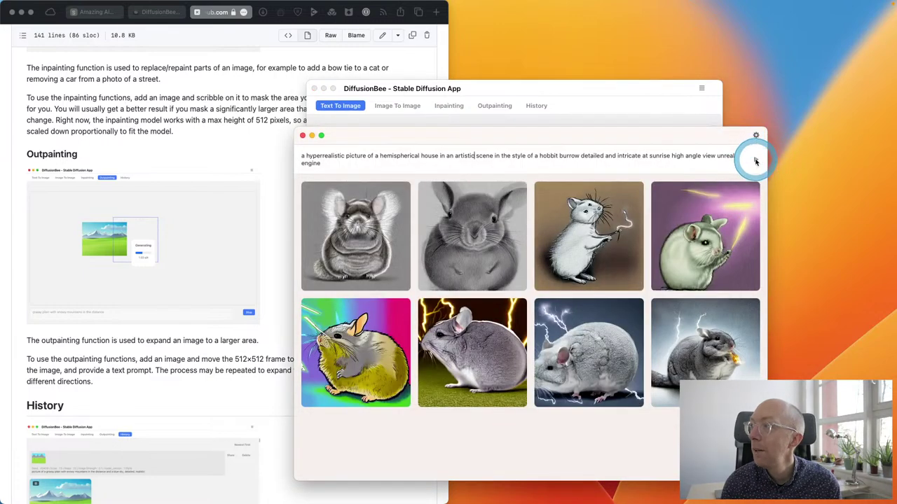
Switch to Activity Monitor, compare the CPU and GPU usage of Amazing AI and diffusionbee_backend, and quit Activity Monitor.
{"action": "key", "text": "super+Tab"}
{"action": "key", "text": "super+Tab"}
{"action": "key", "text": "super+Tab"}
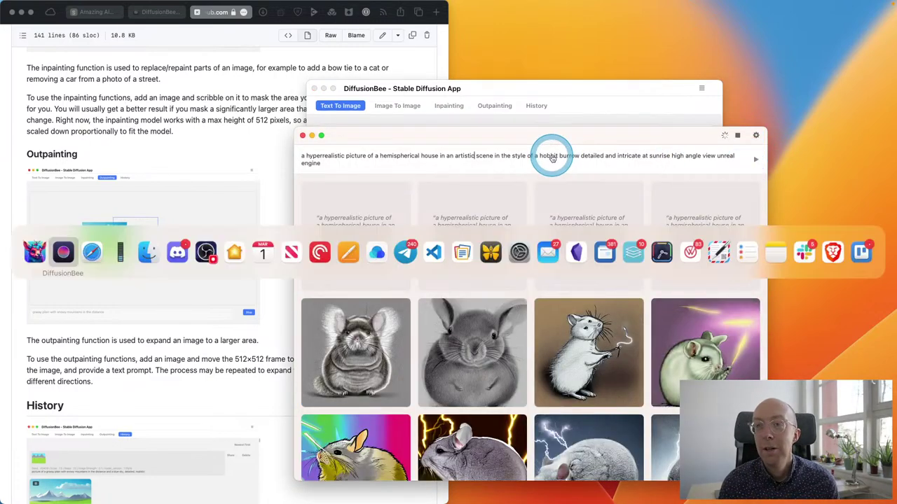
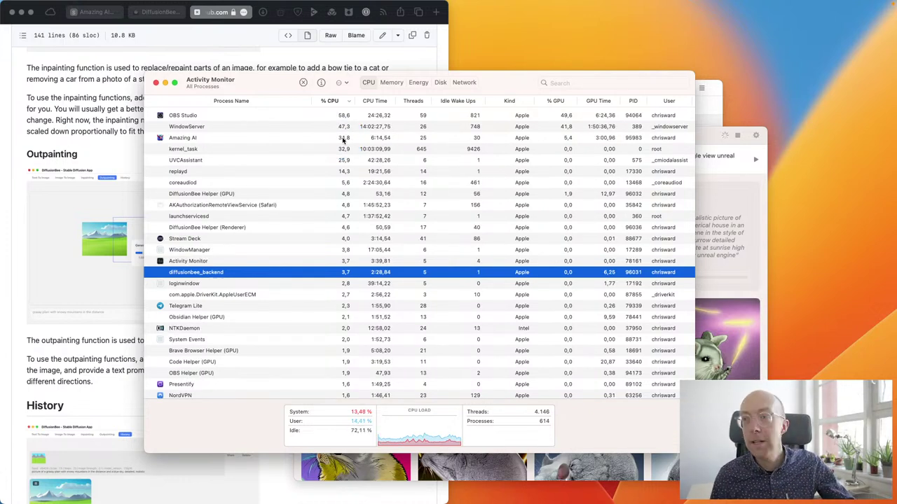
{"action": "left_click", "coordinate": [328, 139]}
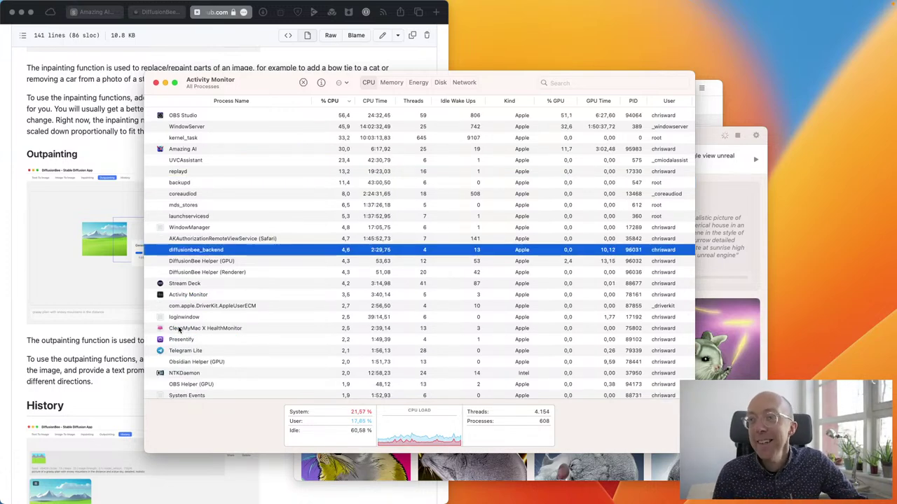
{"action": "key", "text": "super+q"}
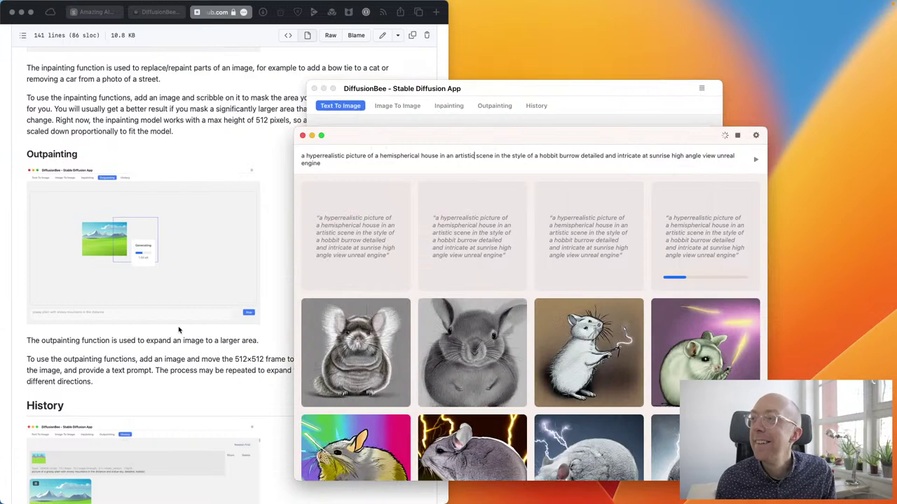
Check the generation progress in Amazing AI and view the house images produced so far in DiffusionBee.
{"action": "left_click", "coordinate": [304, 274]}
{"action": "scroll", "coordinate": [421, 290], "scroll_direction": "down", "scroll_amount": 3}
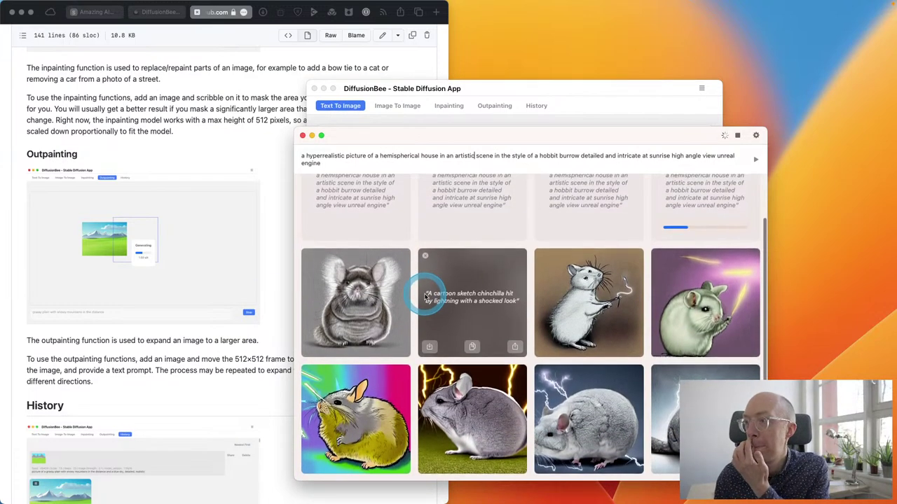
{"action": "scroll", "coordinate": [420, 290], "scroll_direction": "up", "scroll_amount": 3}
{"action": "left_click", "coordinate": [397, 143]}
{"action": "left_click", "coordinate": [495, 93]}
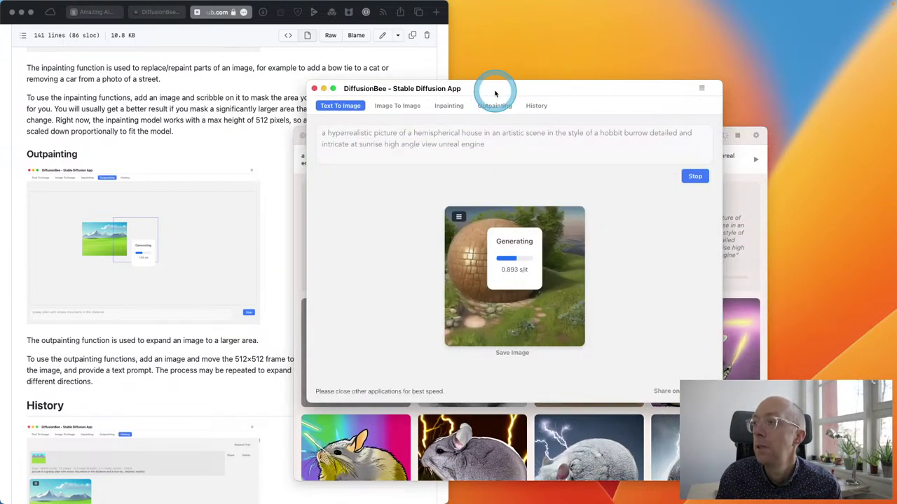
{"action": "left_click", "coordinate": [506, 282]}
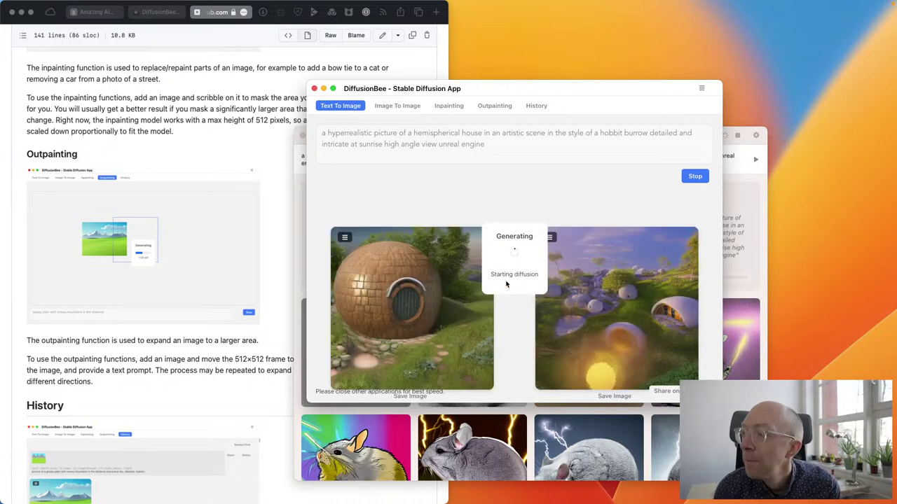
{"action": "left_click", "coordinate": [490, 312]}
{"action": "scroll", "coordinate": [490, 315], "scroll_direction": "down", "scroll_amount": 1}
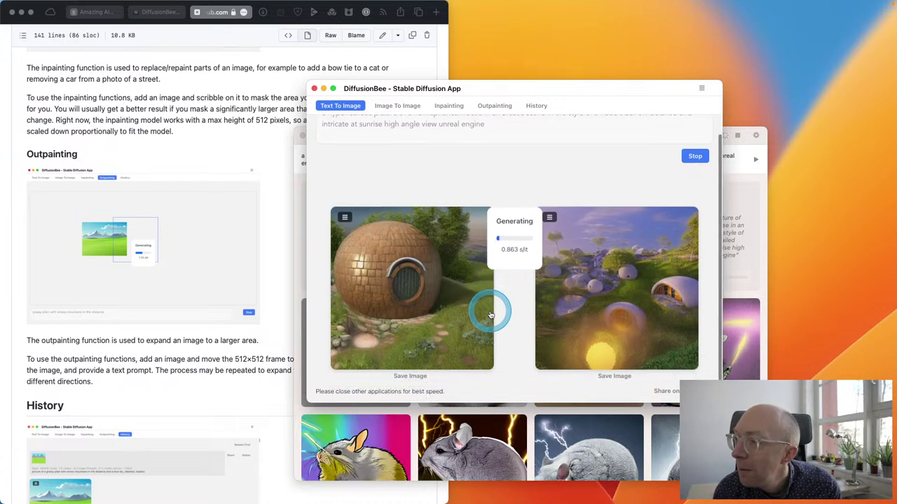
Compare the generation progress in DiffusionBee and Amazing AI, and view all of the house images in DiffusionBee.
{"action": "scroll", "coordinate": [491, 314], "scroll_direction": "up", "scroll_amount": 1}
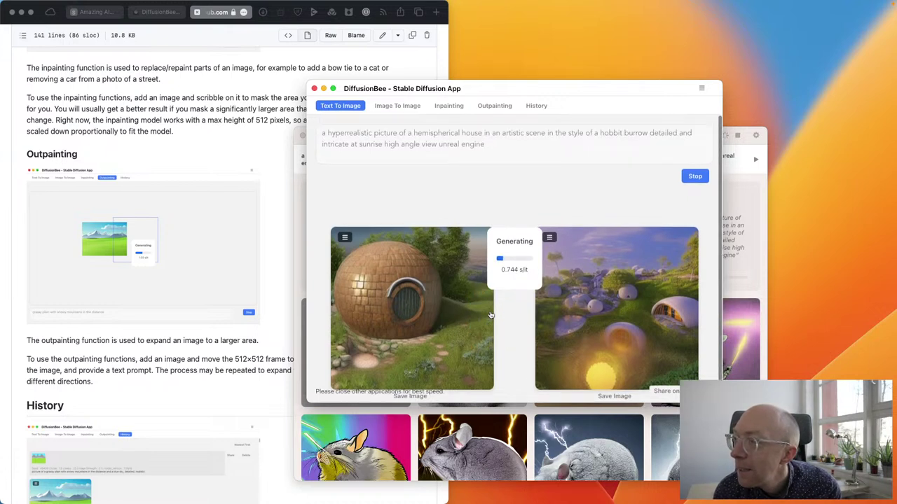
{"action": "scroll", "coordinate": [491, 315], "scroll_direction": "down", "scroll_amount": 1}
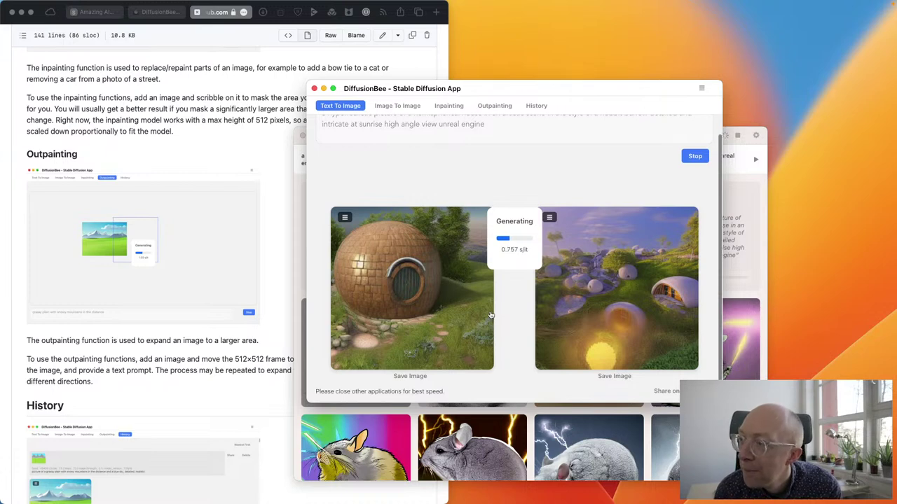
{"action": "left_click", "coordinate": [766, 222]}
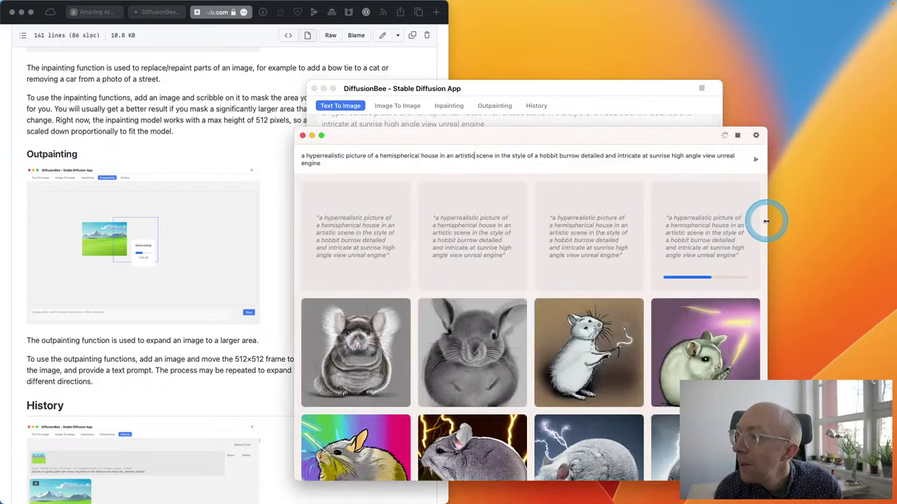
{"action": "scroll", "coordinate": [722, 273], "scroll_direction": "down", "scroll_amount": 2}
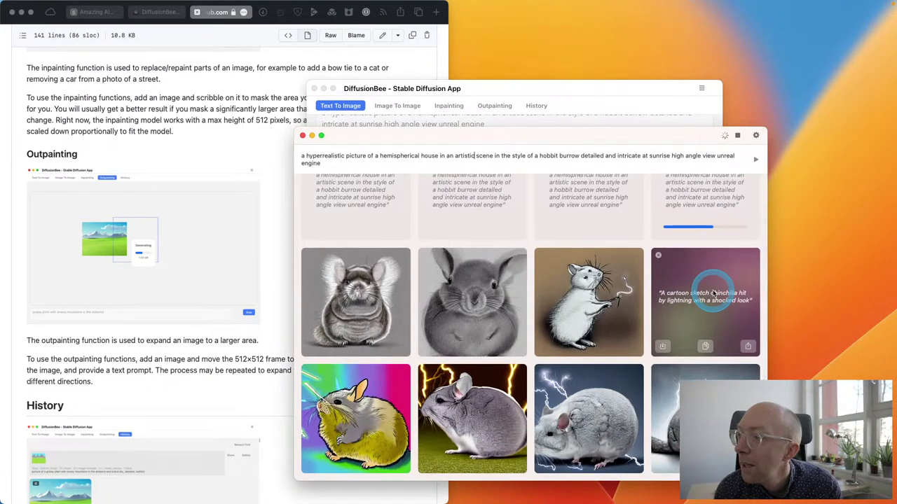
{"action": "scroll", "coordinate": [561, 301], "scroll_direction": "up", "scroll_amount": 1}
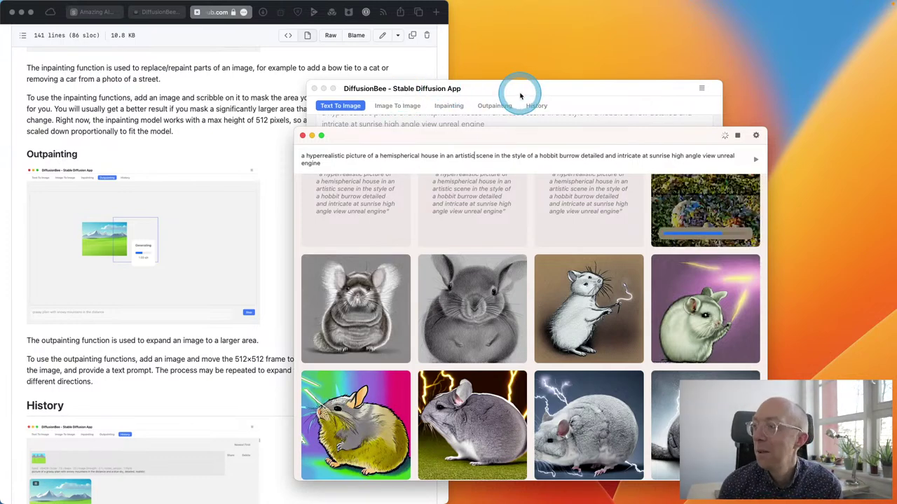
{"action": "left_click", "coordinate": [520, 96]}
{"action": "left_click", "coordinate": [502, 244]}
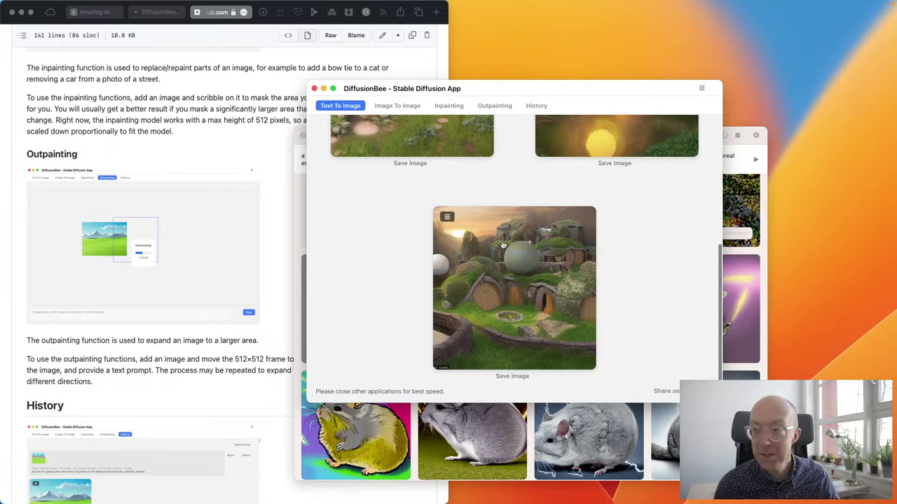
{"action": "left_click", "coordinate": [600, 310]}
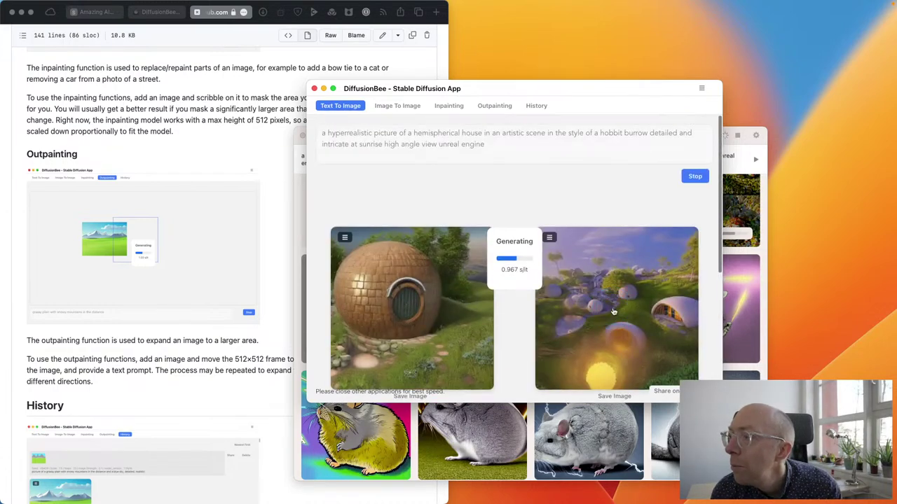
Save the purple-sky house image to the Desktop as Untitled.png, replacing the existing file, and switch to Outpainting mode.
{"action": "left_click", "coordinate": [551, 238]}
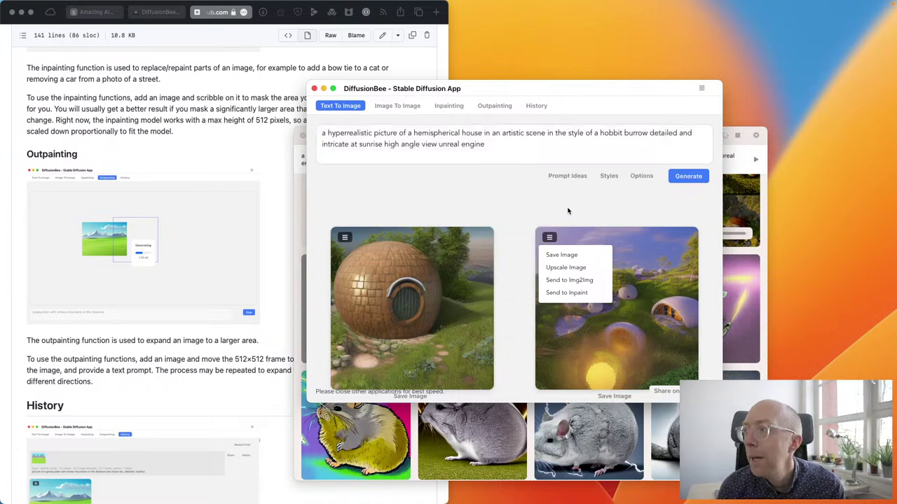
{"action": "left_click", "coordinate": [569, 293]}
{"action": "left_click", "coordinate": [512, 215]}
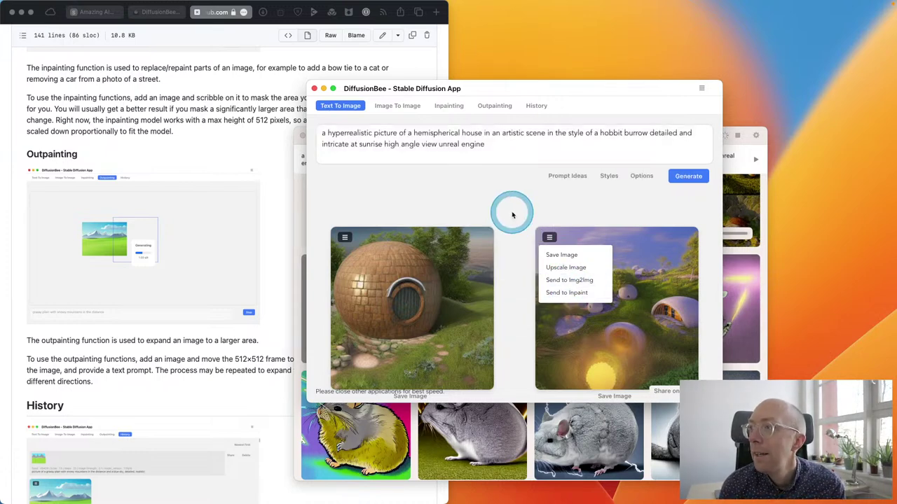
{"action": "left_click", "coordinate": [149, 354]}
{"action": "scroll", "coordinate": [148, 355], "scroll_direction": "down", "scroll_amount": 1}
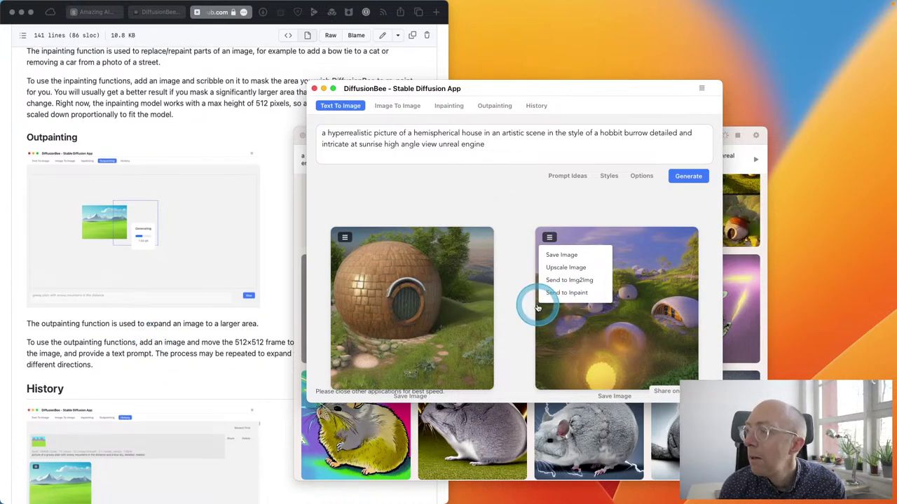
{"action": "left_click", "coordinate": [563, 255]}
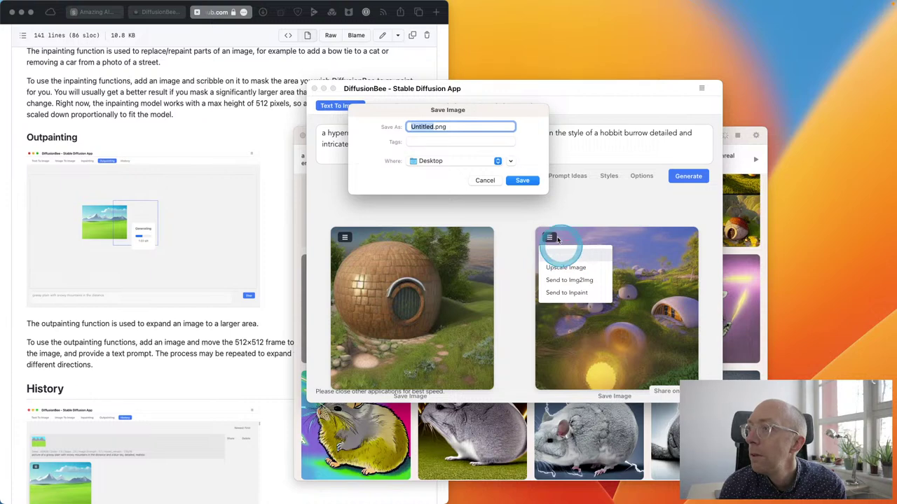
{"action": "left_click", "coordinate": [532, 183]}
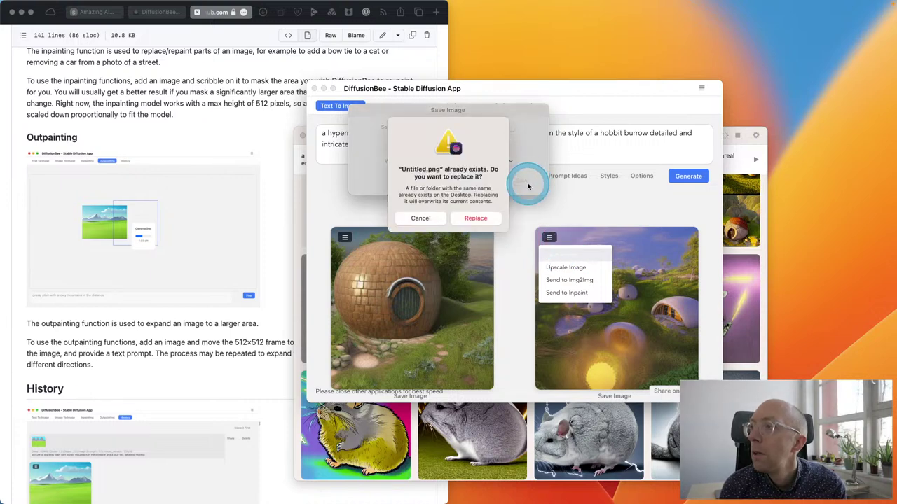
{"action": "left_click", "coordinate": [473, 217]}
{"action": "left_click", "coordinate": [487, 106]}
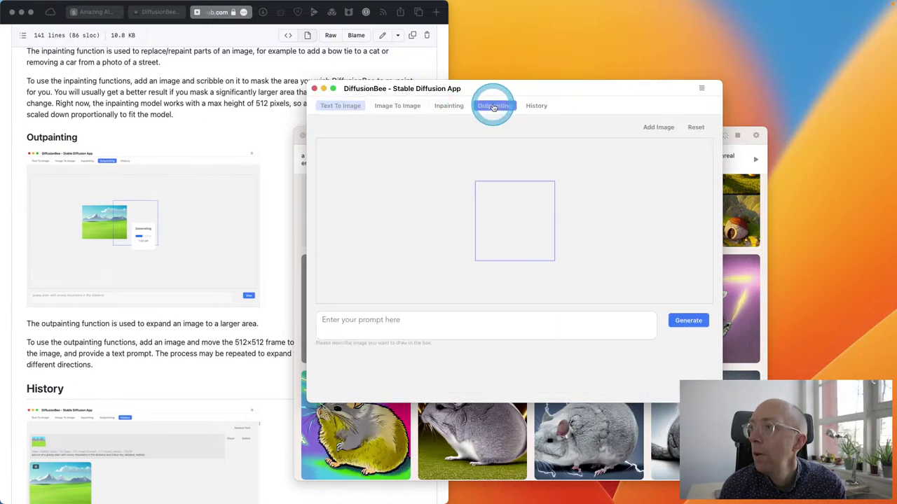
Try adding Untitled.png to the outpainting canvas and enlarging it beyond the frame, and reset the canvas.
{"action": "left_click", "coordinate": [662, 128]}
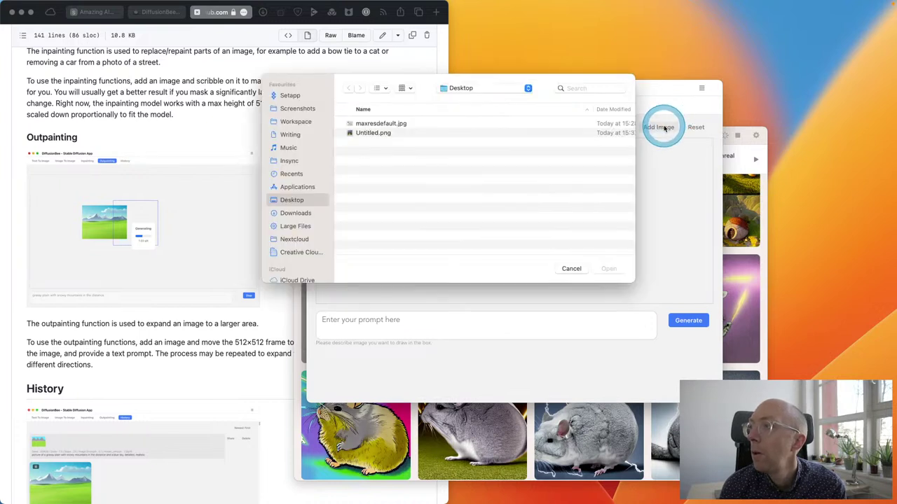
{"action": "double_click", "coordinate": [371, 133]}
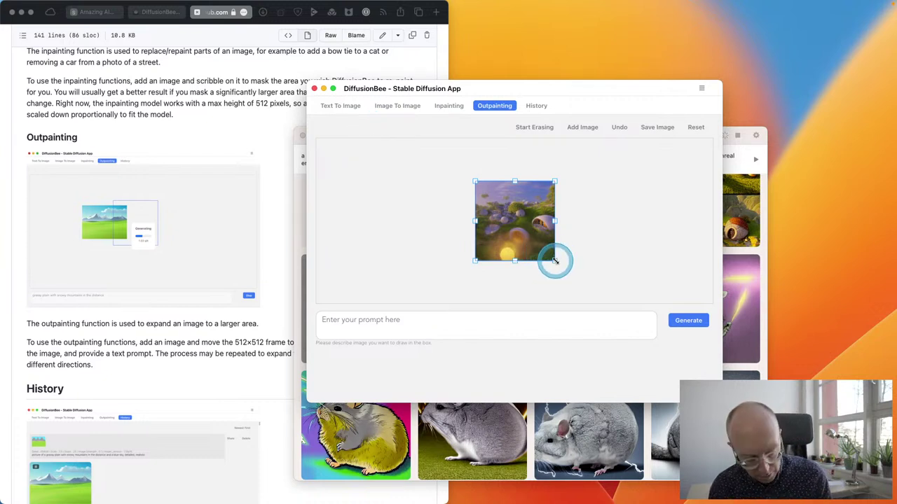
{"action": "left_click_drag", "start_coordinate": [554, 261], "coordinate": [628, 300]}
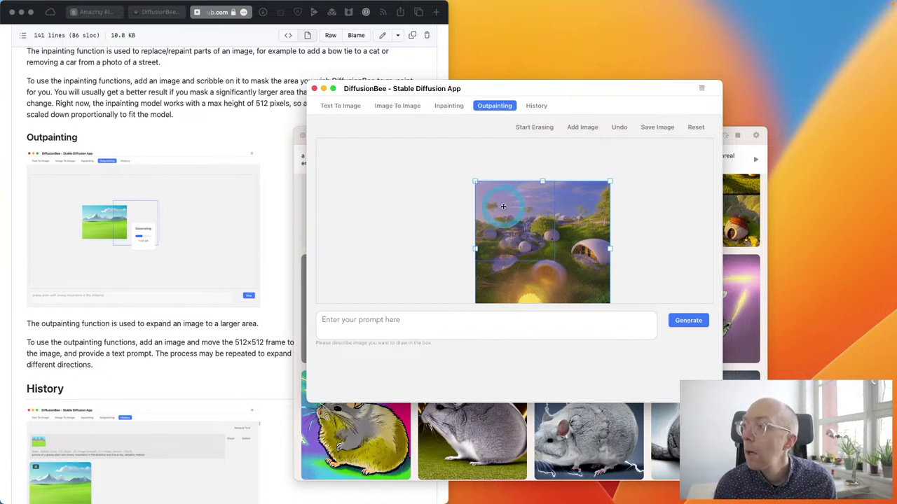
{"action": "left_click", "coordinate": [696, 127]}
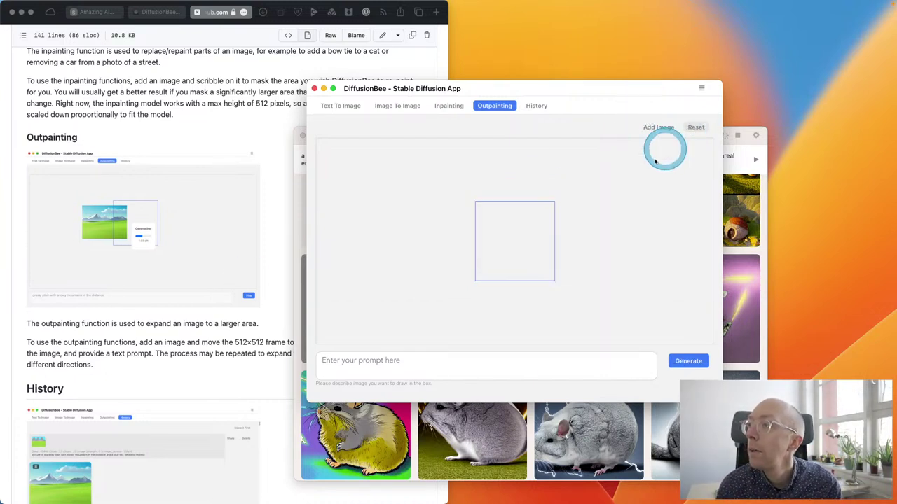
Add Untitled.png again, try shifting the outpainting frame past the image's left edge, and reset the canvas.
{"action": "left_click", "coordinate": [657, 127]}
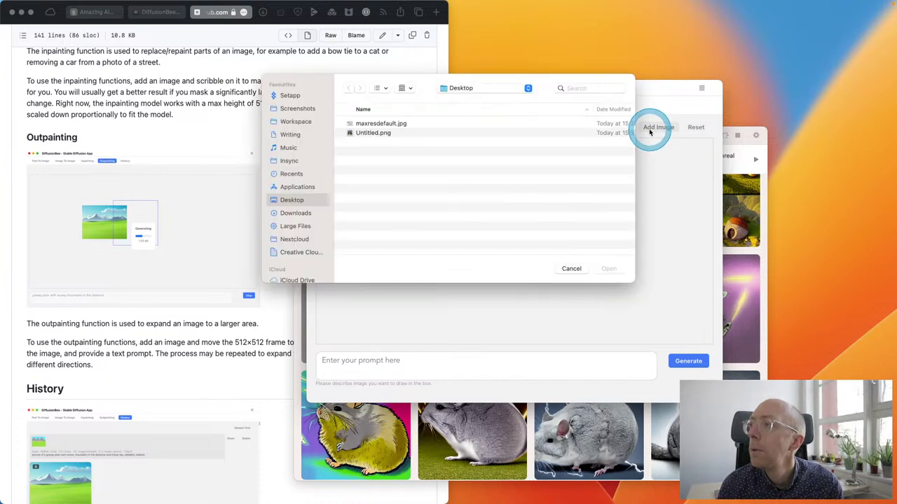
{"action": "double_click", "coordinate": [380, 133]}
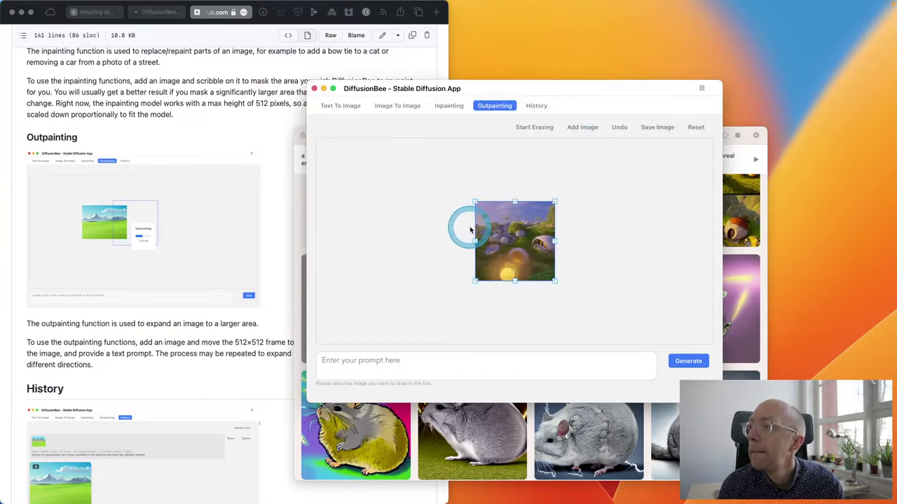
{"action": "left_click_drag", "start_coordinate": [496, 234], "coordinate": [471, 233]}
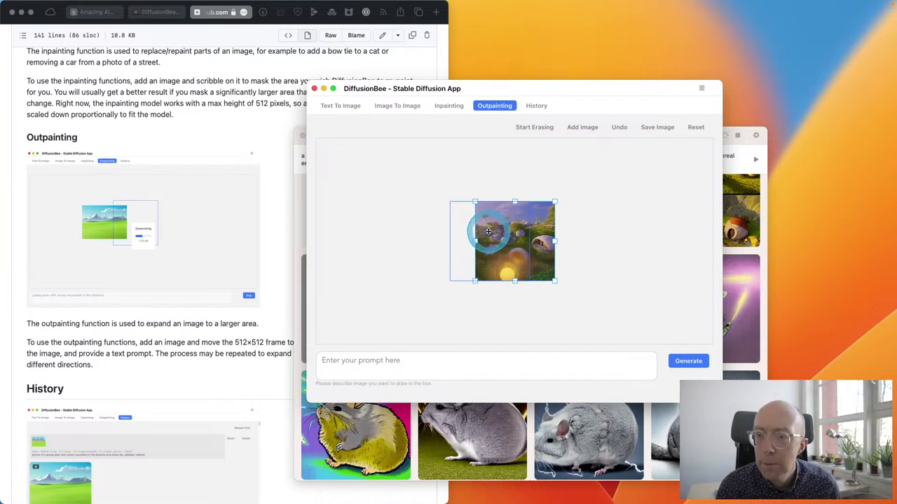
{"action": "left_click", "coordinate": [695, 127]}
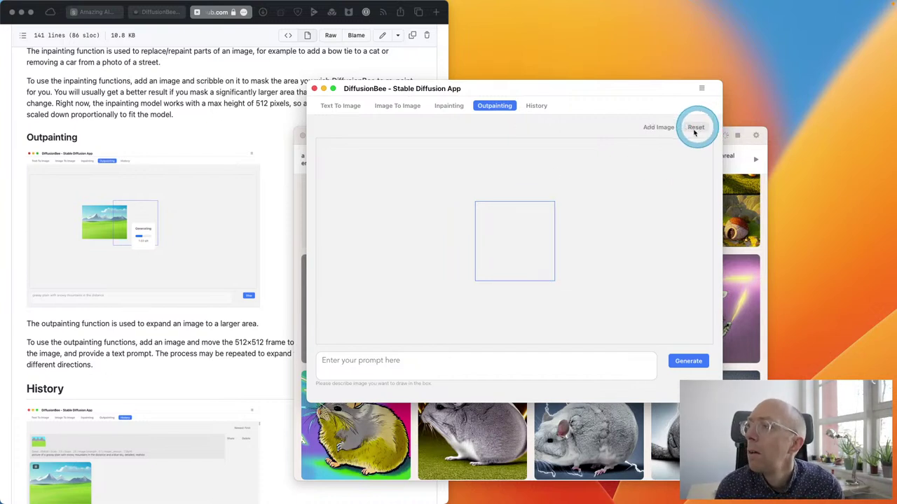
Add Untitled.png to the outpainting canvas and move the frame right so about two thirds extends beyond the image.
{"action": "left_click", "coordinate": [656, 130]}
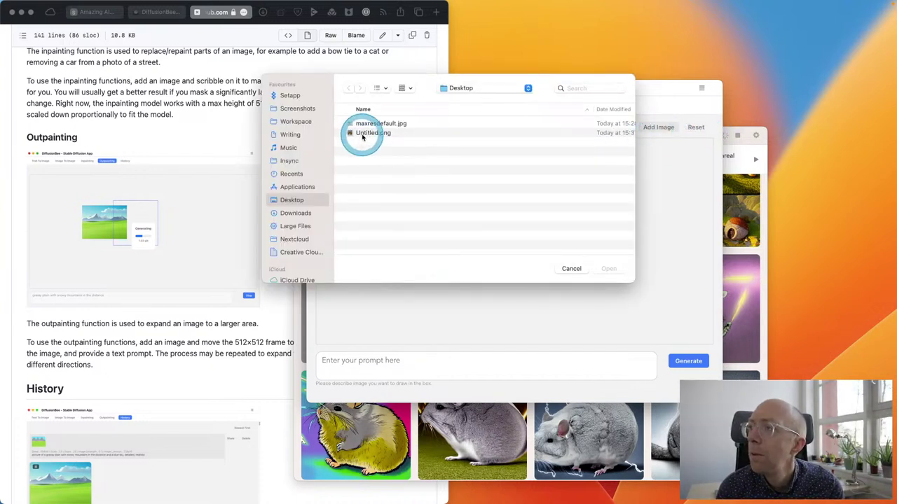
{"action": "left_click", "coordinate": [364, 132]}
{"action": "left_click", "coordinate": [606, 269]}
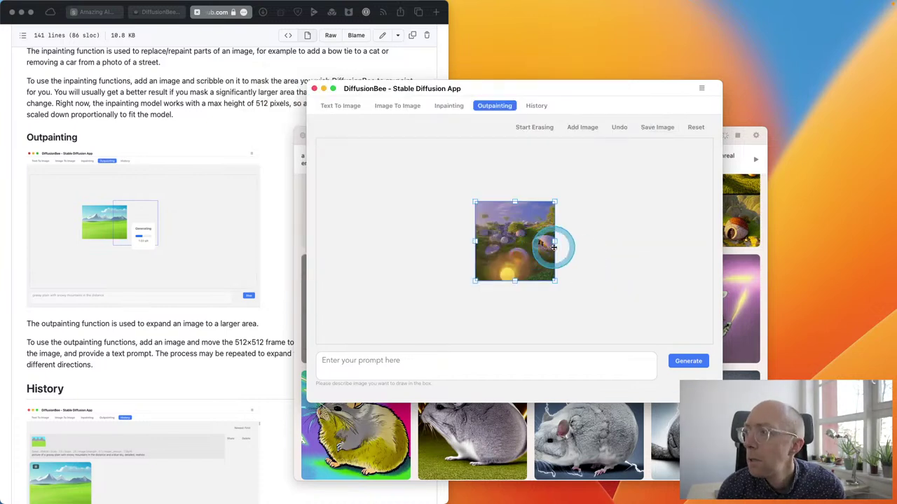
{"action": "left_click_drag", "start_coordinate": [553, 247], "coordinate": [607, 251]}
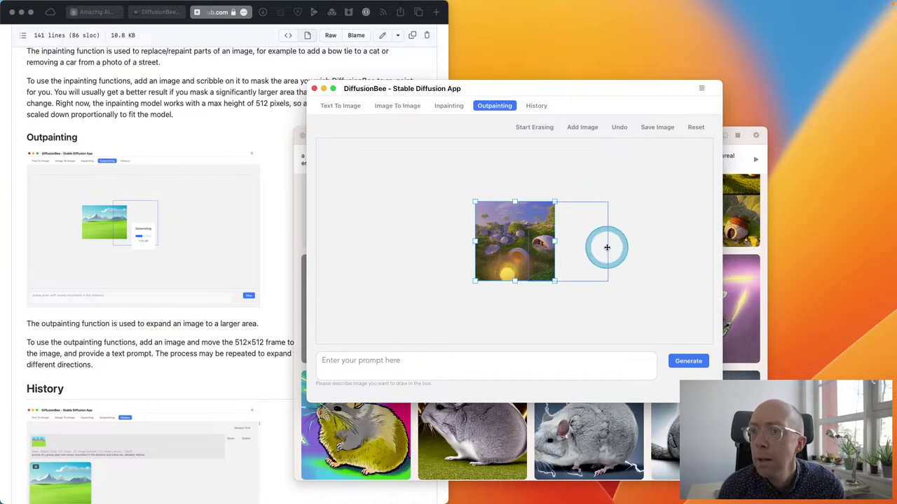
Enter the outpainting prompt "Grassy plains and the sea" and start generating the extension.
{"action": "left_click", "coordinate": [479, 369]}
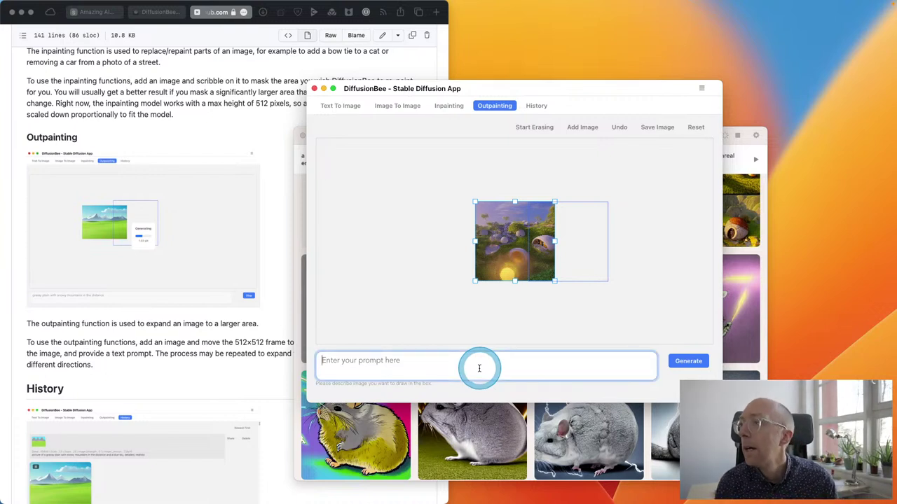
{"action": "type", "text": "Grassy plains and the sea"}
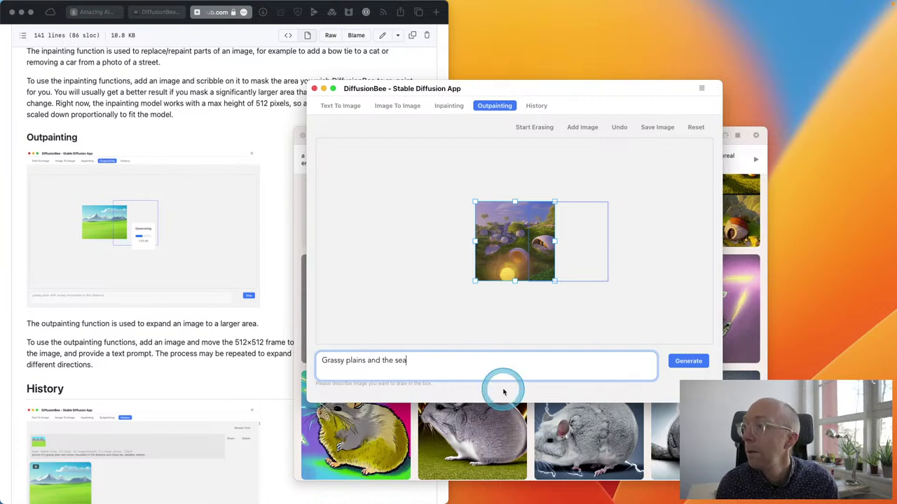
{"action": "left_click", "coordinate": [690, 362]}
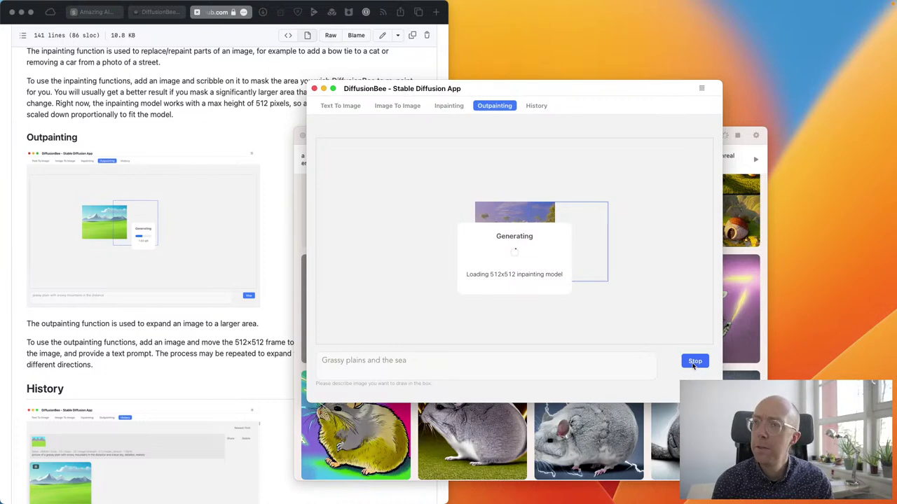
Read the Outpainting documentation, check the house images in Amazing AI, and return to DiffusionBee to check the outpainting progress.
{"action": "left_click", "coordinate": [234, 340]}
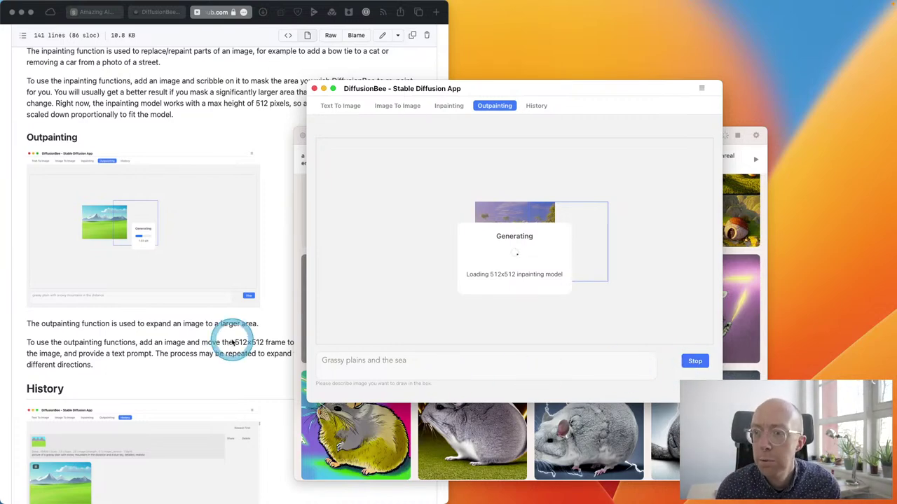
{"action": "scroll", "coordinate": [175, 320], "scroll_direction": "down", "scroll_amount": 1}
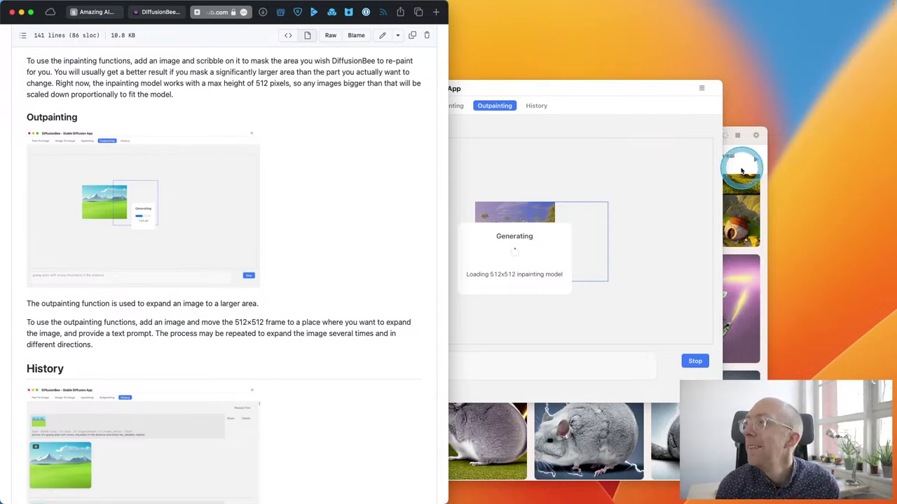
{"action": "left_click", "coordinate": [515, 176]}
{"action": "left_click", "coordinate": [741, 300]}
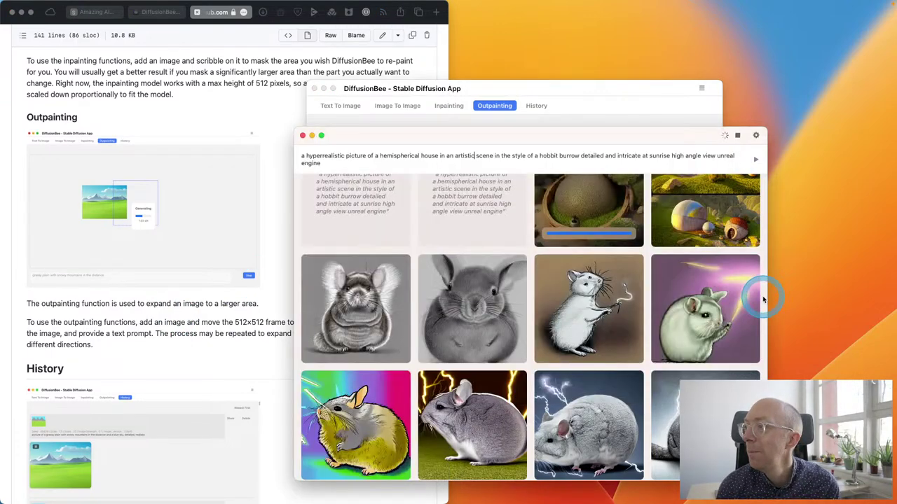
{"action": "left_click", "coordinate": [581, 368]}
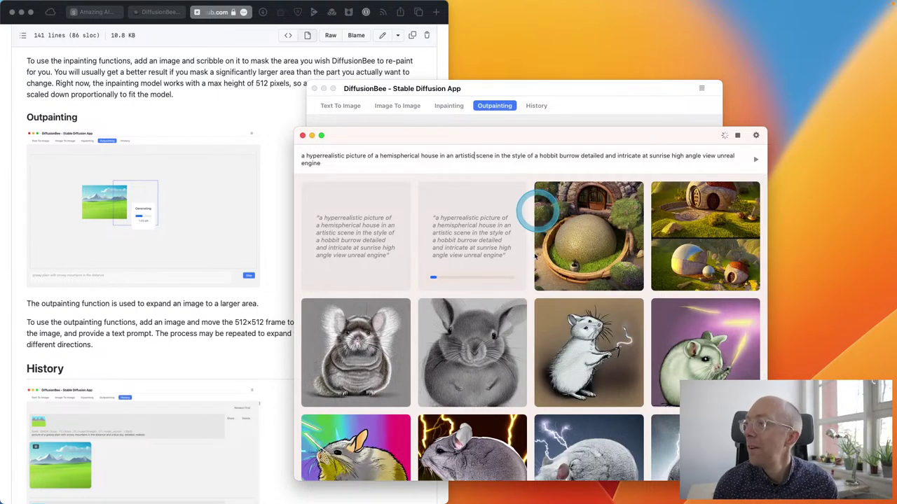
{"action": "left_click", "coordinate": [621, 396]}
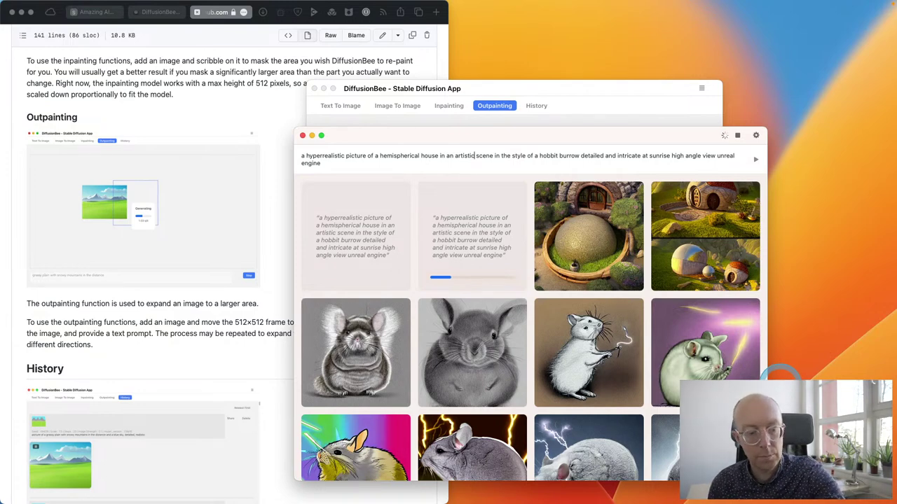
{"action": "mouse_move", "coordinate": [627, 367]}
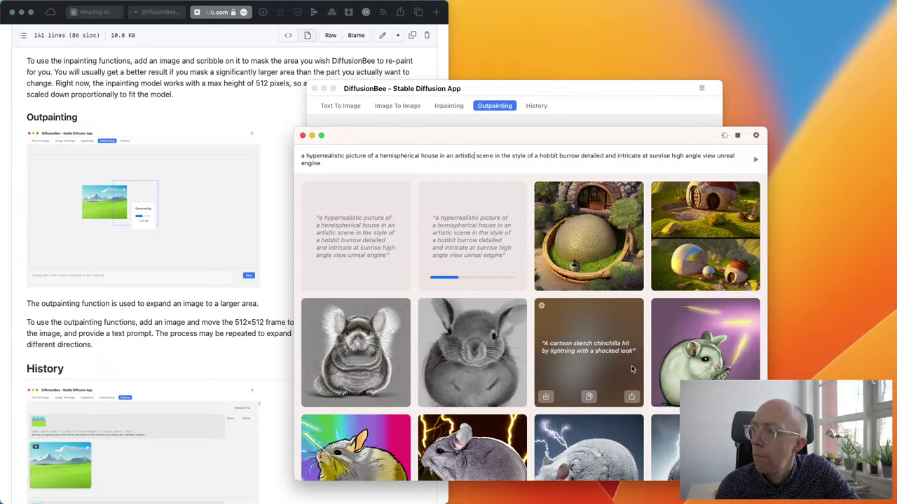
{"action": "left_click", "coordinate": [526, 91]}
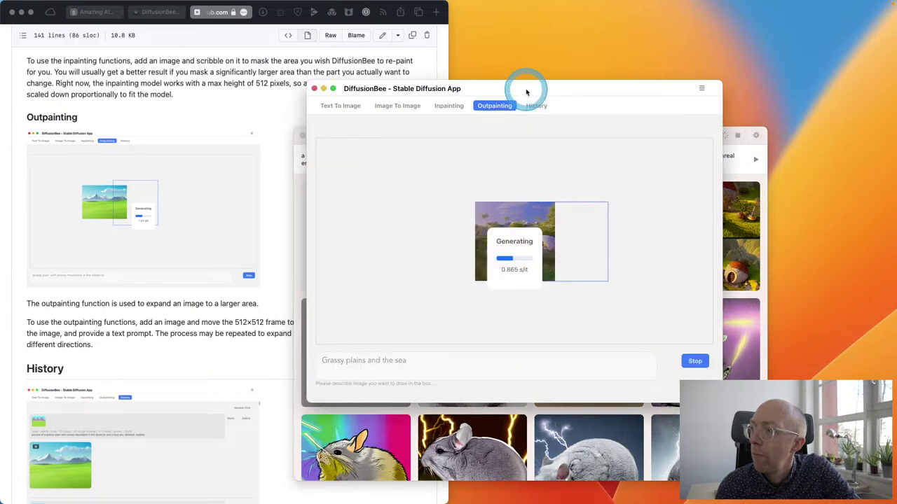
Read the History, Sharing images and Custom models sections of the DiffusionBee documentation.
{"action": "left_click", "coordinate": [250, 331]}
{"action": "scroll", "coordinate": [250, 331], "scroll_direction": "down", "scroll_amount": 5}
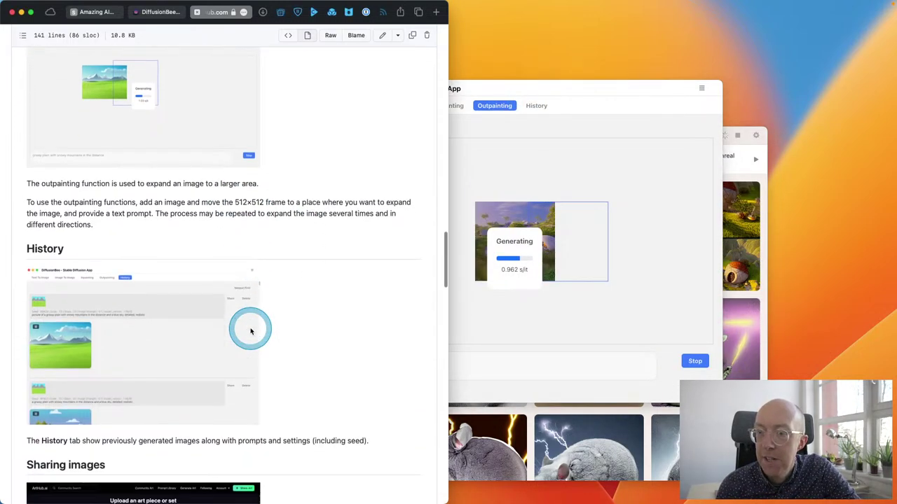
{"action": "scroll", "coordinate": [250, 331], "scroll_direction": "down", "scroll_amount": 10}
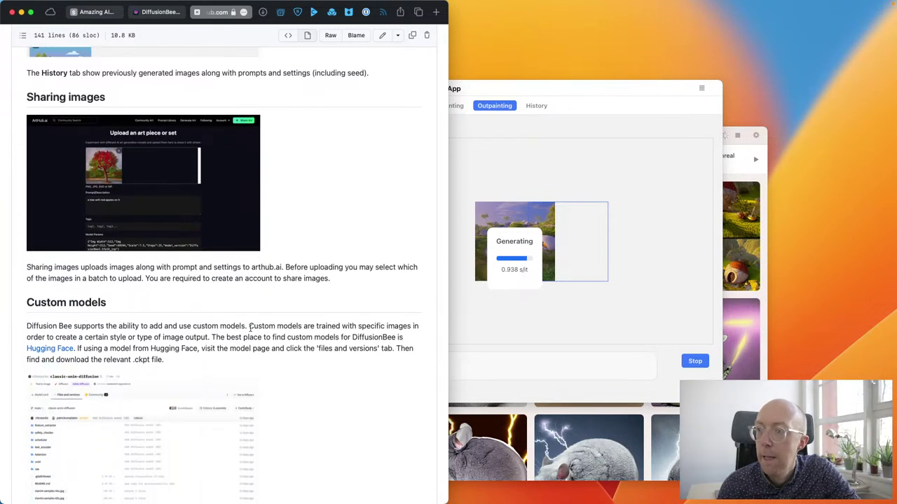
{"action": "scroll", "coordinate": [250, 328], "scroll_direction": "down", "scroll_amount": 4}
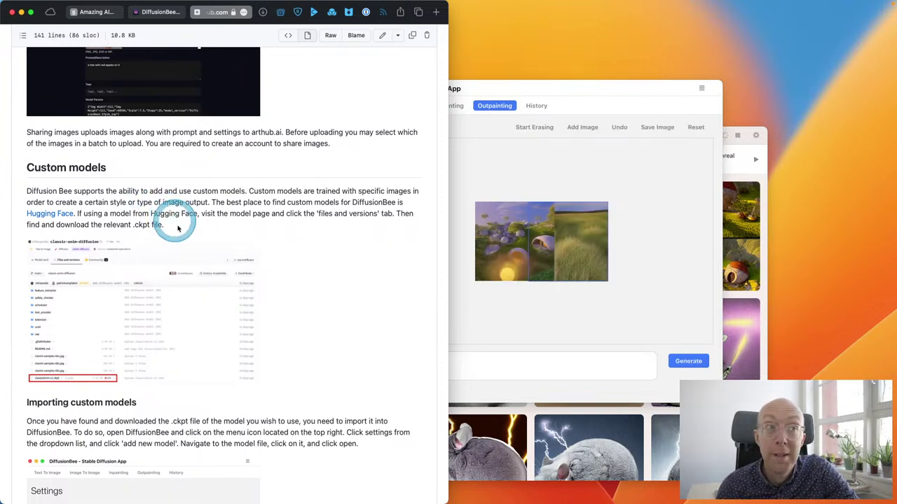
Return to DiffusionBee and examine the outpainted grass extension beside the original house image.
{"action": "left_click", "coordinate": [639, 150]}
{"action": "left_click", "coordinate": [571, 250]}
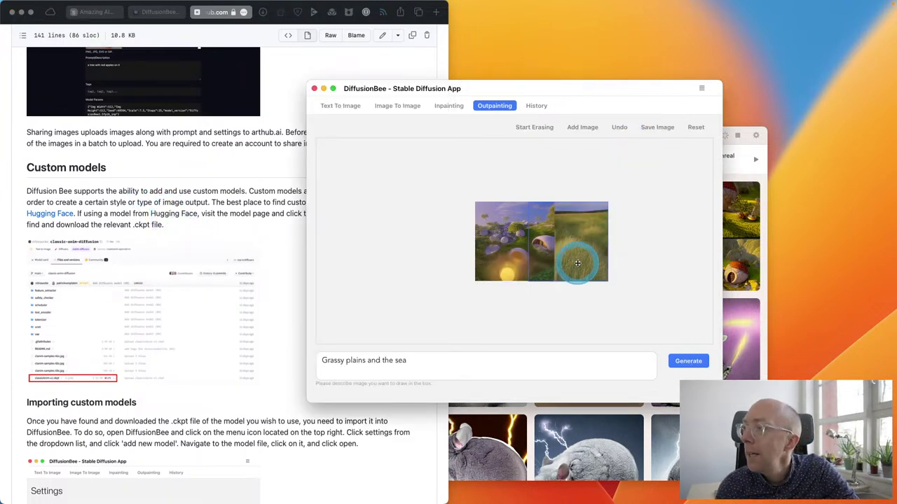
{"action": "left_click_drag", "start_coordinate": [564, 261], "coordinate": [576, 216]}
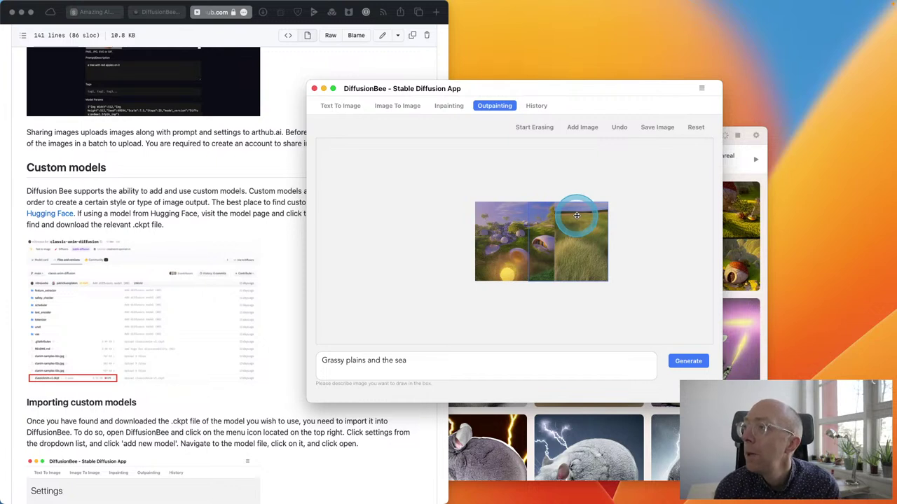
{"action": "left_click_drag", "start_coordinate": [576, 216], "coordinate": [576, 216]}
Open DiffusionBee's generation history and review the past prompts, settings and images, returning to the newest entry.
{"action": "left_click", "coordinate": [538, 106]}
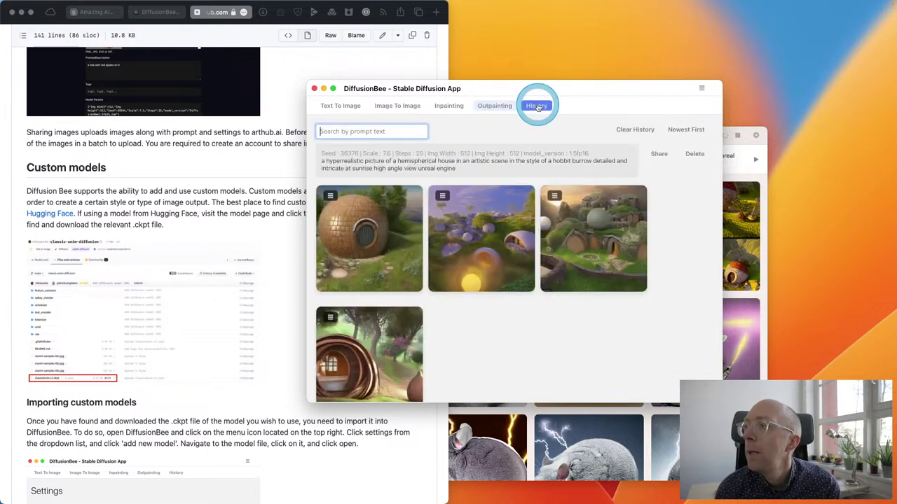
{"action": "left_click", "coordinate": [555, 264]}
{"action": "scroll", "coordinate": [556, 264], "scroll_direction": "down", "scroll_amount": 15}
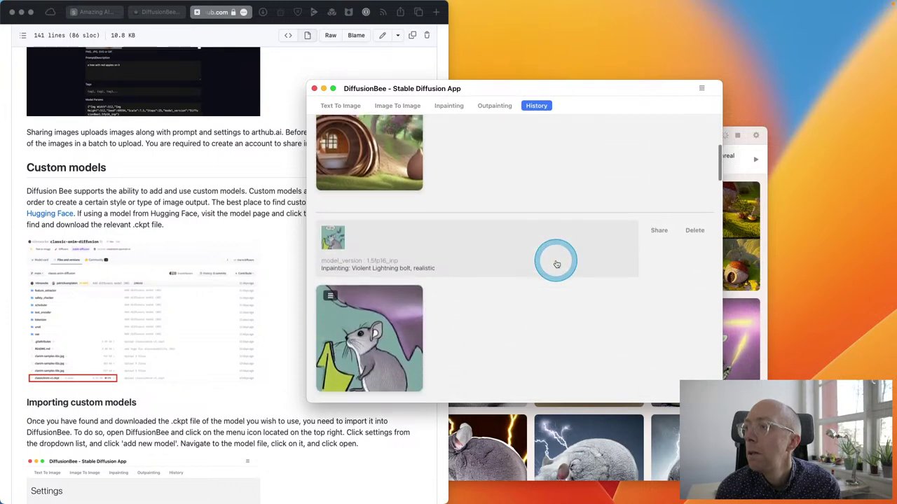
{"action": "scroll", "coordinate": [556, 264], "scroll_direction": "down", "scroll_amount": 10}
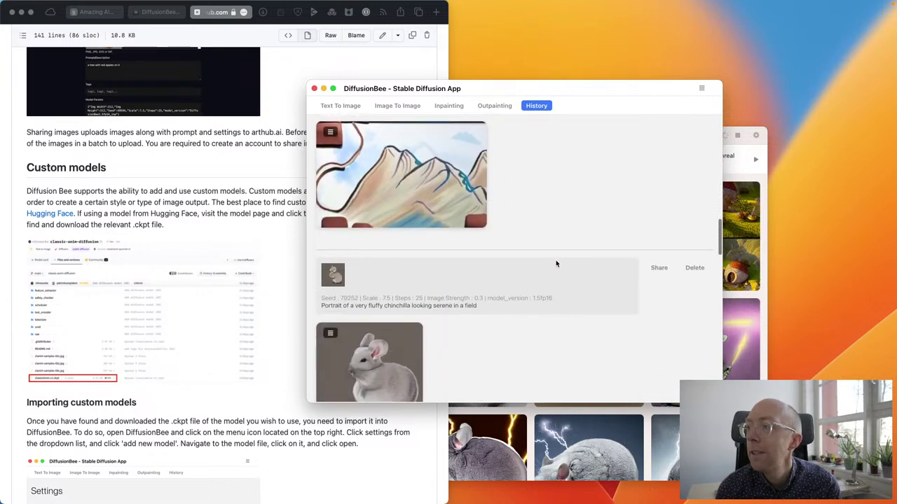
{"action": "scroll", "coordinate": [556, 264], "scroll_direction": "down", "scroll_amount": 8}
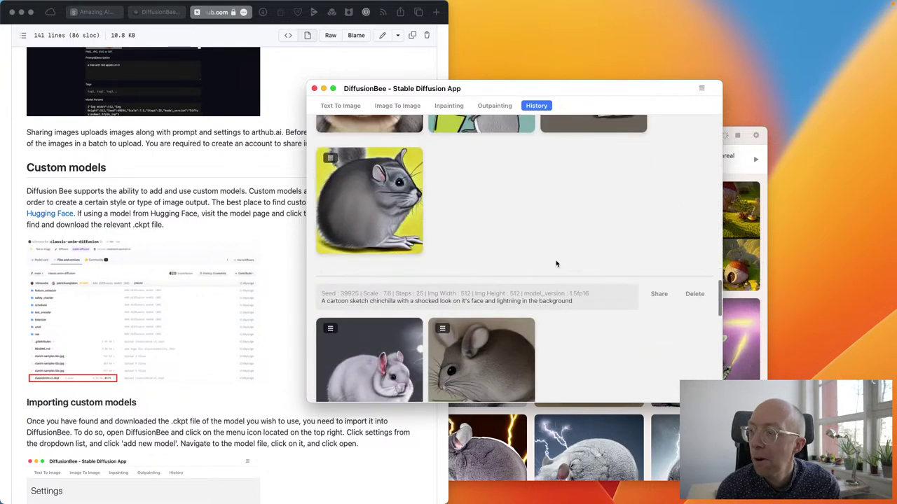
{"action": "left_click", "coordinate": [555, 264]}
{"action": "scroll", "coordinate": [555, 264], "scroll_direction": "up", "scroll_amount": 20}
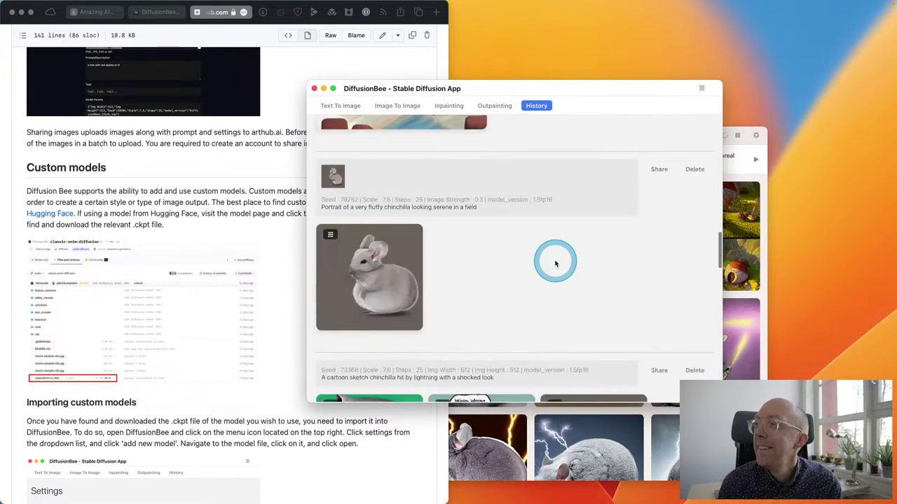
{"action": "left_click_drag", "start_coordinate": [411, 226], "coordinate": [536, 290]}
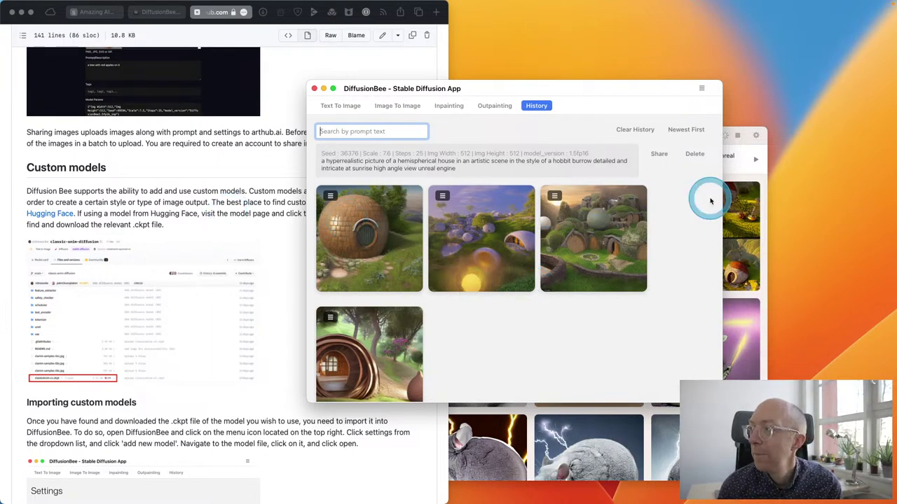
Check the house generation in Amazing AI, then open the main page of the diffusionbee-stable-diffusion-ui repository from the documentation.
{"action": "left_click", "coordinate": [735, 172]}
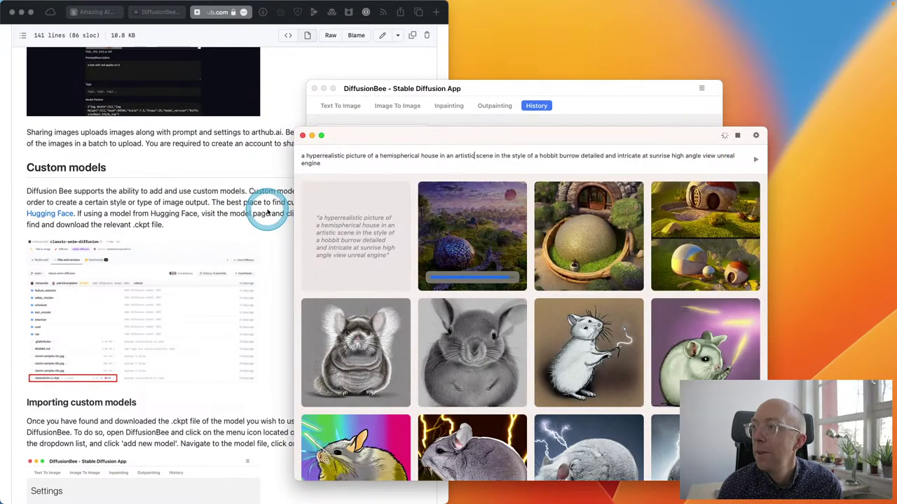
{"action": "left_click", "coordinate": [464, 96]}
{"action": "scroll", "coordinate": [172, 193], "scroll_direction": "up", "scroll_amount": 10}
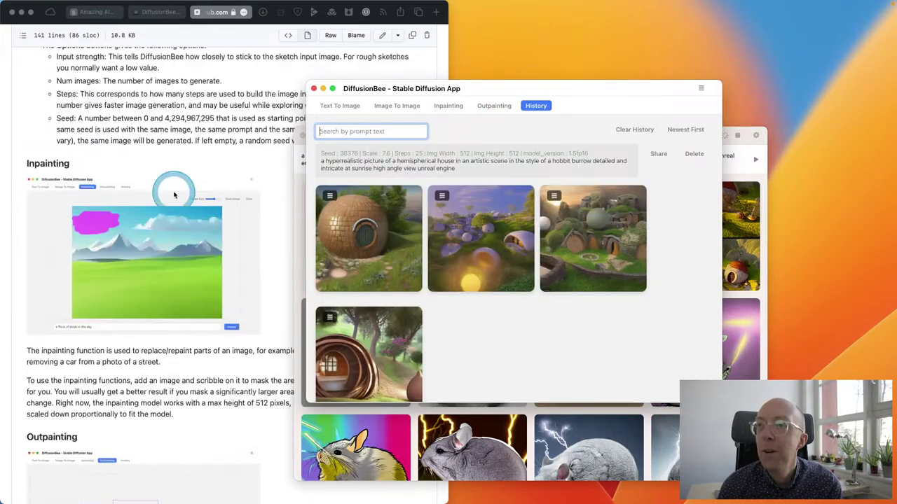
{"action": "scroll", "coordinate": [175, 194], "scroll_direction": "up", "scroll_amount": 10}
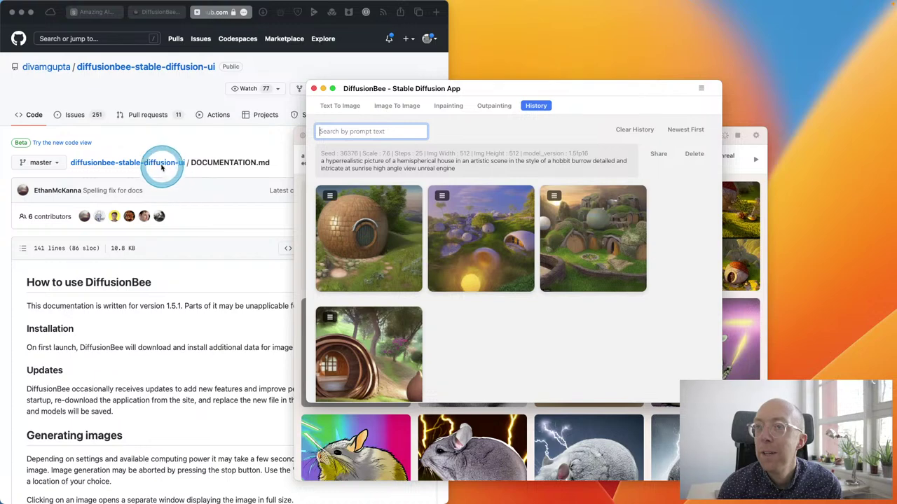
{"action": "left_click", "coordinate": [182, 177]}
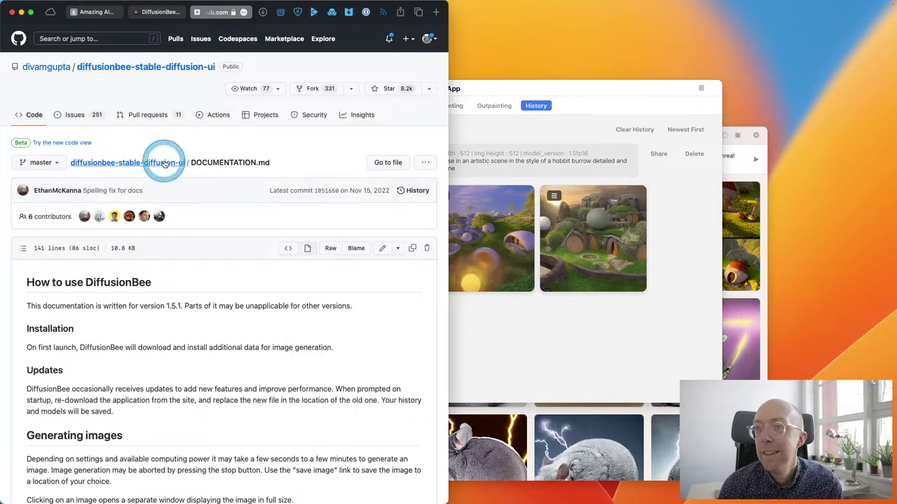
{"action": "left_click", "coordinate": [165, 163]}
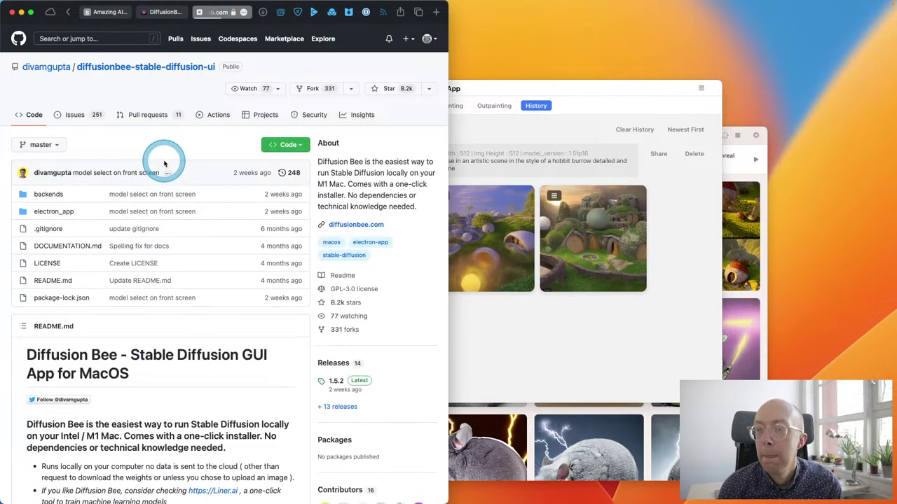
Read the repository's README overview, feature list and usage examples for text to image and masked image to image.
{"action": "left_click", "coordinate": [168, 184]}
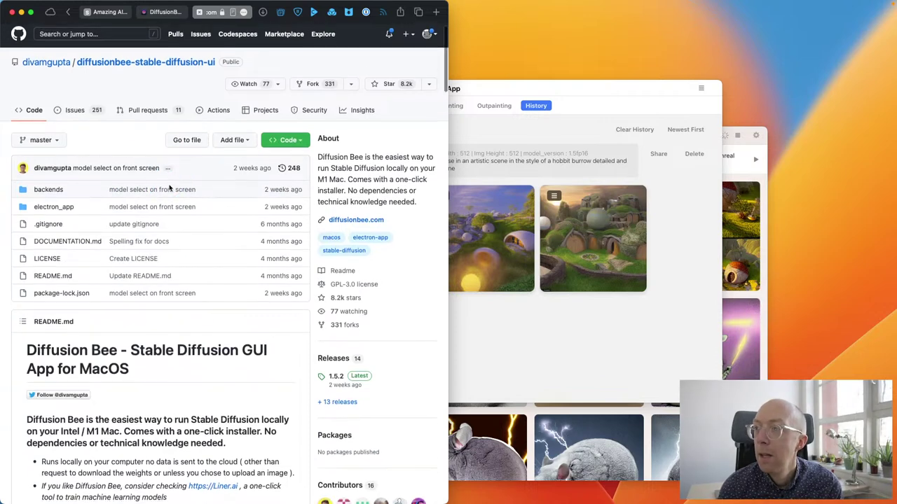
{"action": "scroll", "coordinate": [169, 187], "scroll_direction": "down", "scroll_amount": 5}
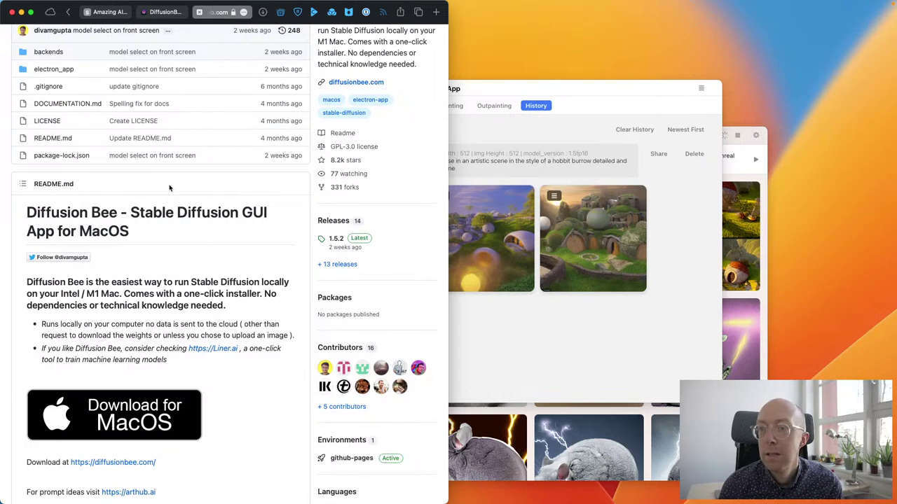
{"action": "scroll", "coordinate": [169, 187], "scroll_direction": "down", "scroll_amount": 5}
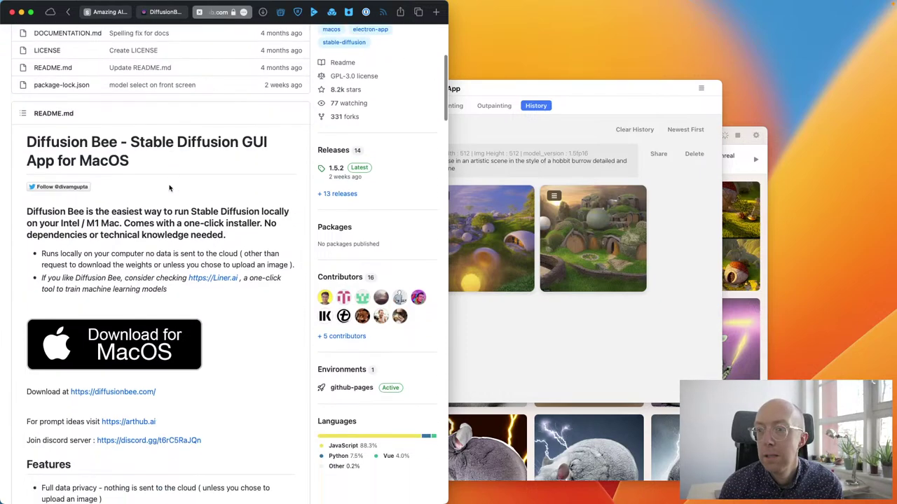
{"action": "scroll", "coordinate": [169, 184], "scroll_direction": "down", "scroll_amount": 7}
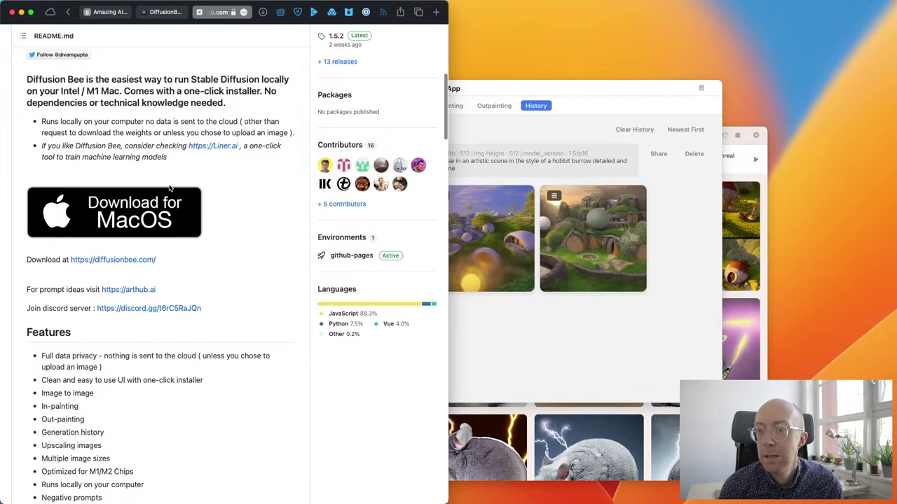
{"action": "scroll", "coordinate": [169, 187], "scroll_direction": "down", "scroll_amount": 15}
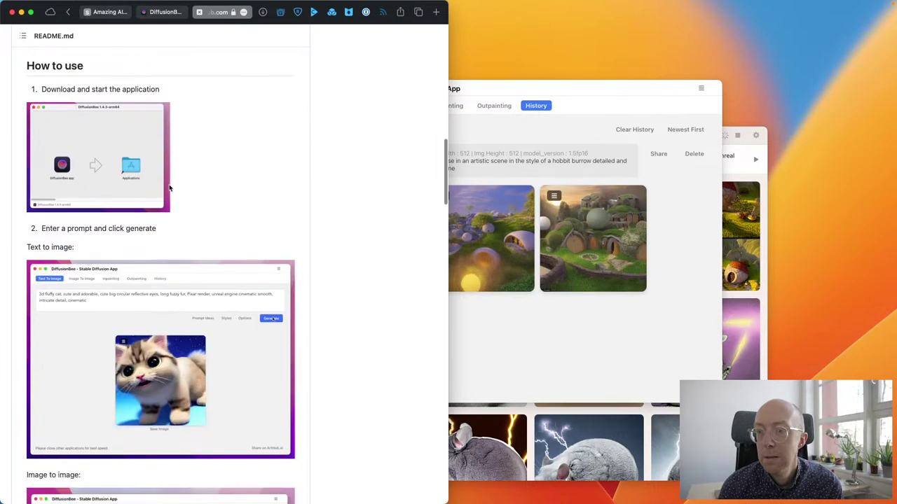
{"action": "scroll", "coordinate": [169, 189], "scroll_direction": "down", "scroll_amount": 11}
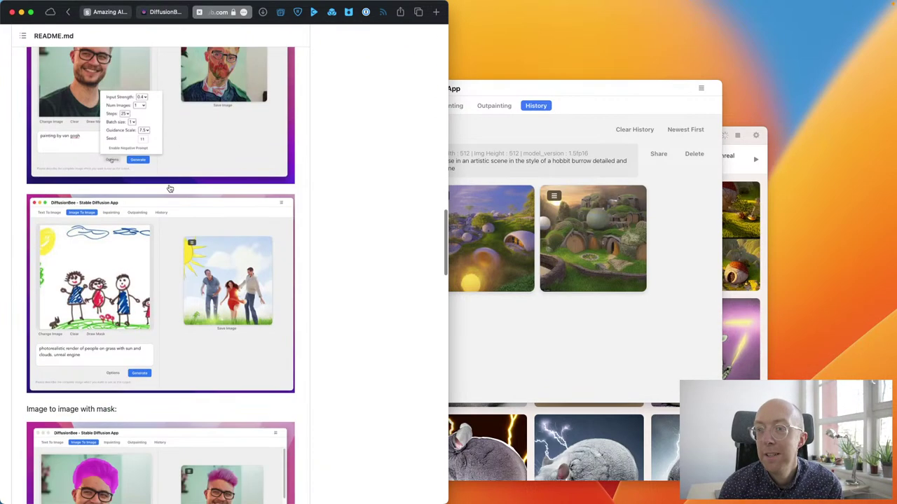
{"action": "scroll", "coordinate": [169, 187], "scroll_direction": "down", "scroll_amount": 10}
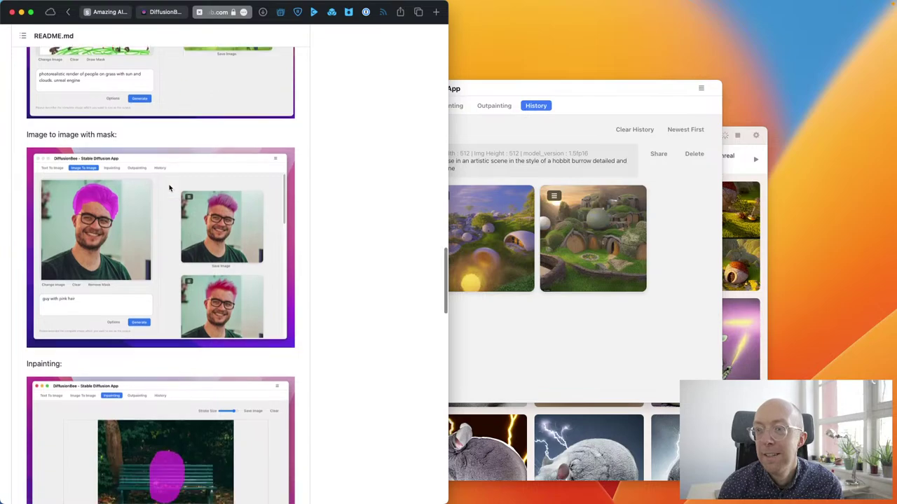
{"action": "scroll", "coordinate": [169, 188], "scroll_direction": "up", "scroll_amount": 20}
{"action": "scroll", "coordinate": [169, 187], "scroll_direction": "up", "scroll_amount": 5}
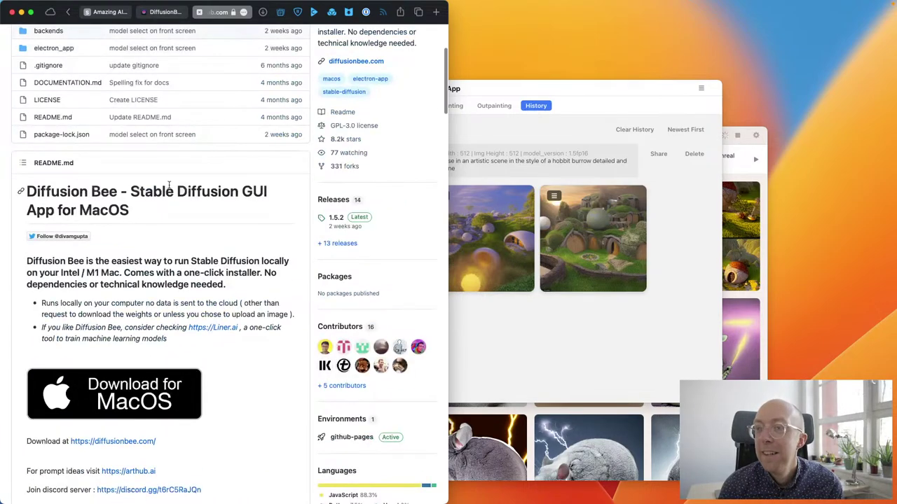
Examine the README's image to image, outpainting and history examples, along with its requirements, licence and references.
{"action": "scroll", "coordinate": [169, 188], "scroll_direction": "down", "scroll_amount": 20}
{"action": "scroll", "coordinate": [169, 188], "scroll_direction": "down", "scroll_amount": 12}
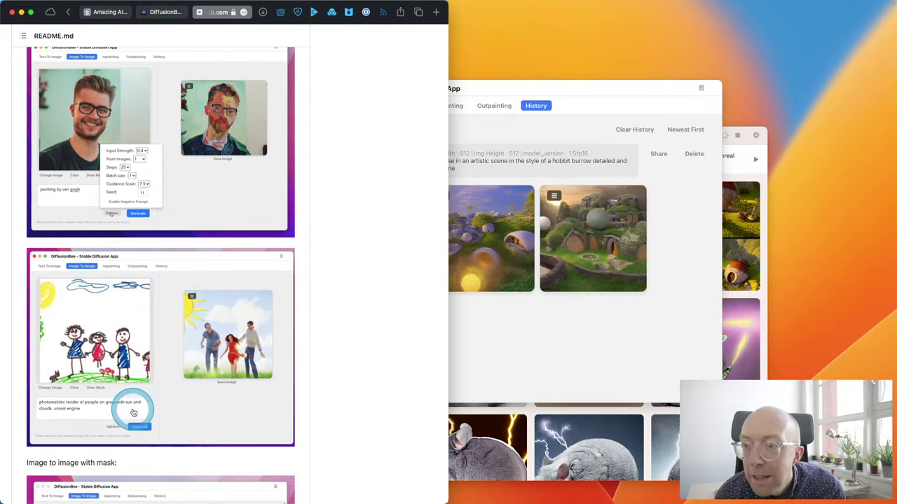
{"action": "scroll", "coordinate": [99, 352], "scroll_direction": "down", "scroll_amount": 4}
{"action": "scroll", "coordinate": [100, 352], "scroll_direction": "down", "scroll_amount": 20}
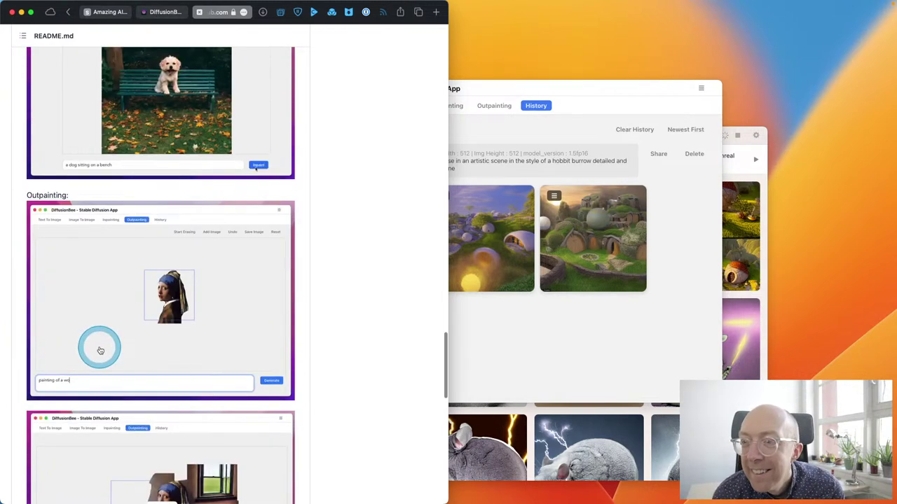
{"action": "scroll", "coordinate": [100, 350], "scroll_direction": "down", "scroll_amount": 14}
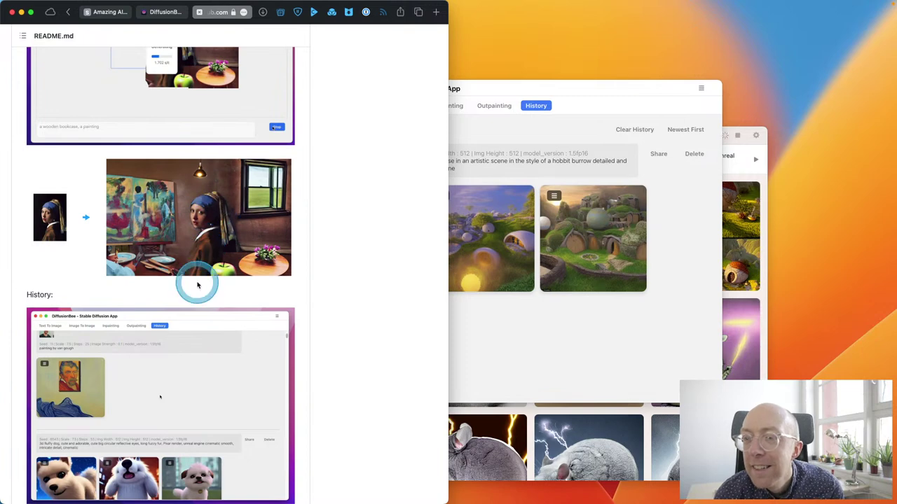
{"action": "scroll", "coordinate": [202, 311], "scroll_direction": "down", "scroll_amount": 5}
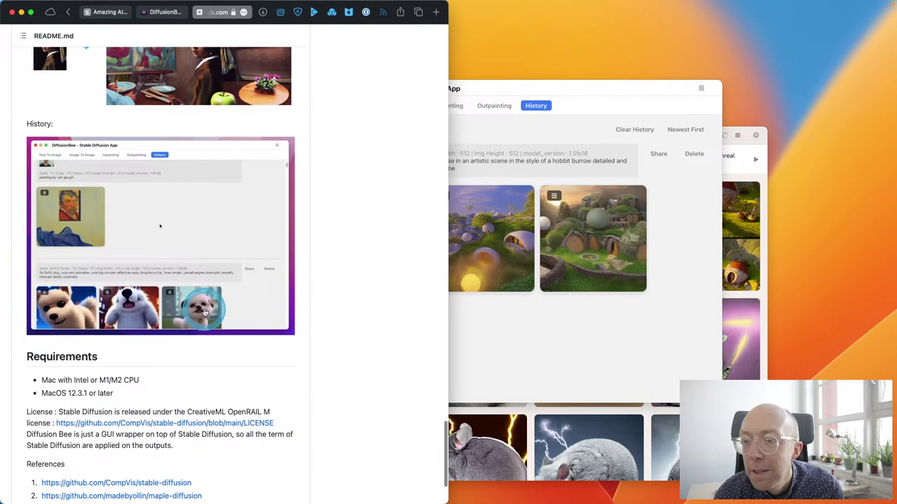
{"action": "scroll", "coordinate": [203, 314], "scroll_direction": "down", "scroll_amount": 4}
Switch to Amazing AI and look over its generated house and chinchilla images.
{"action": "left_click", "coordinate": [570, 338]}
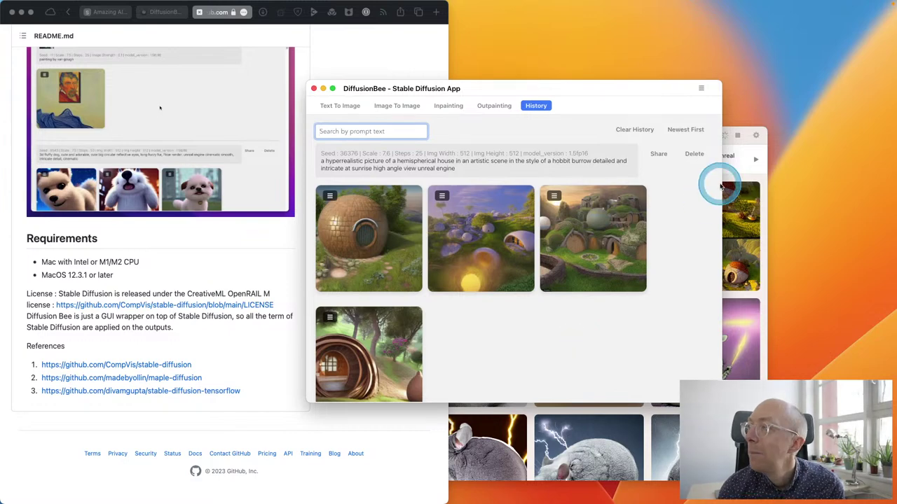
{"action": "left_click", "coordinate": [737, 174]}
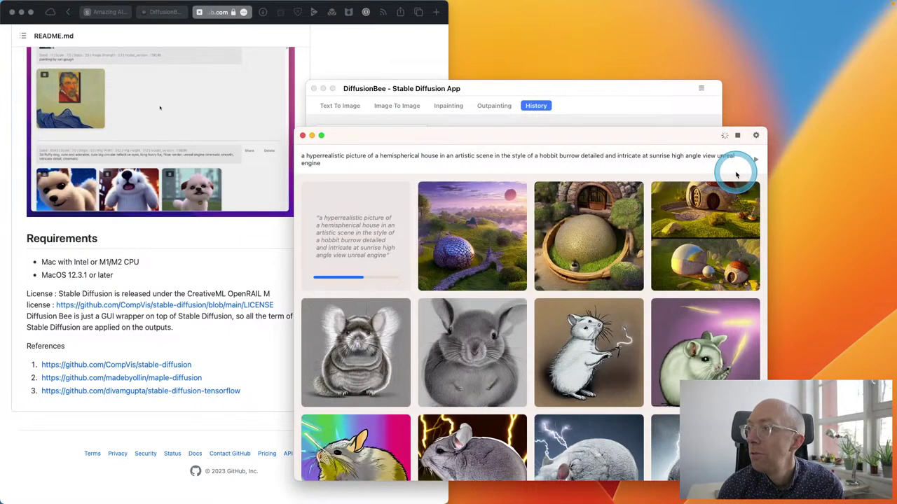
{"action": "scroll", "coordinate": [600, 220], "scroll_direction": "down", "scroll_amount": 2}
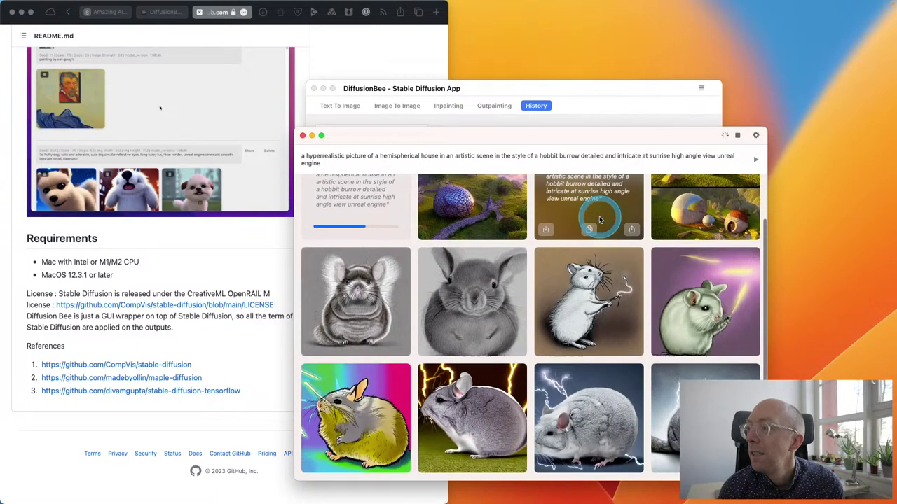
Go back to DiffusionBee's history and review the older entries down to the four color cartoon chinchilla prompt.
{"action": "left_click", "coordinate": [566, 88]}
{"action": "scroll", "coordinate": [476, 229], "scroll_direction": "down", "scroll_amount": 4}
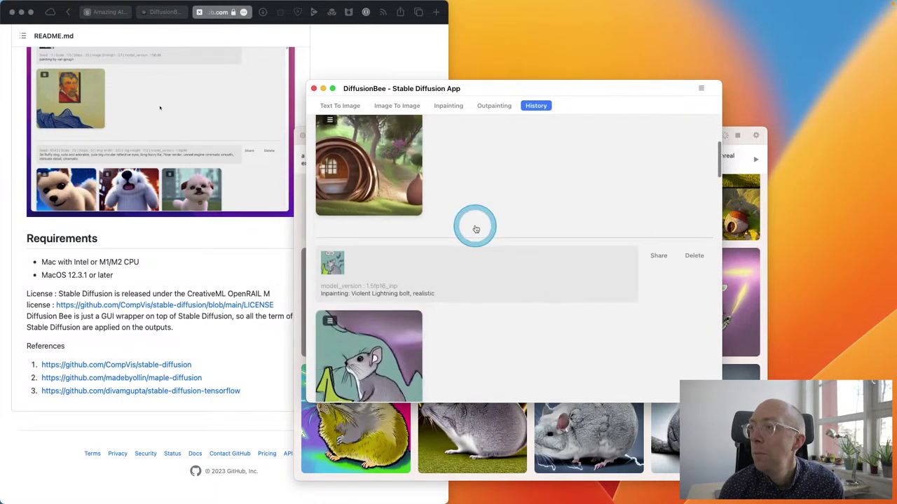
{"action": "scroll", "coordinate": [475, 229], "scroll_direction": "down", "scroll_amount": 10}
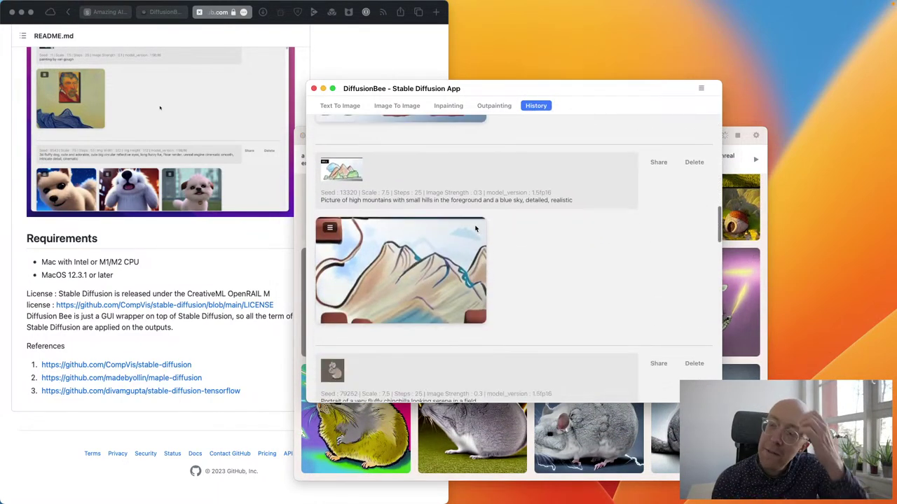
{"action": "scroll", "coordinate": [476, 229], "scroll_direction": "down", "scroll_amount": 15}
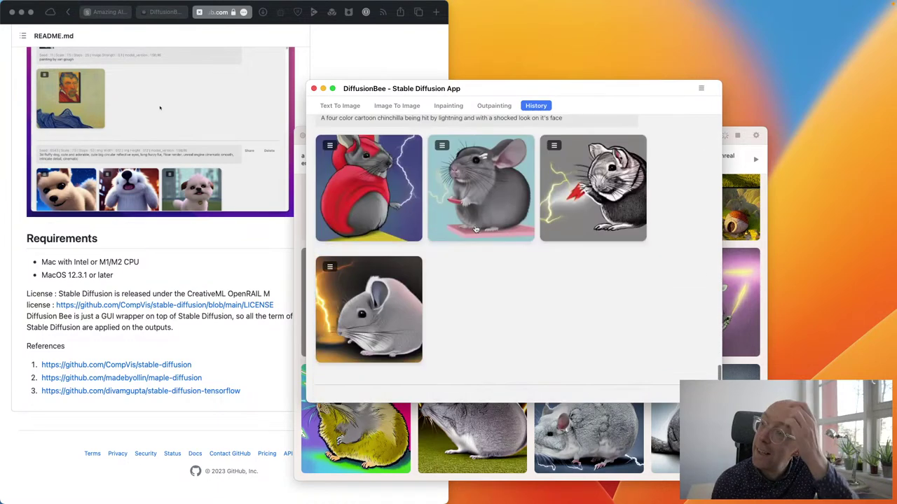
{"action": "scroll", "coordinate": [476, 229], "scroll_direction": "up", "scroll_amount": 4}
{"action": "mouse_move", "coordinate": [476, 229]}
{"action": "left_mouse_down"}
{"action": "mouse_move", "coordinate": [433, 229]}
{"action": "mouse_move", "coordinate": [524, 228]}
{"action": "left_mouse_up"}
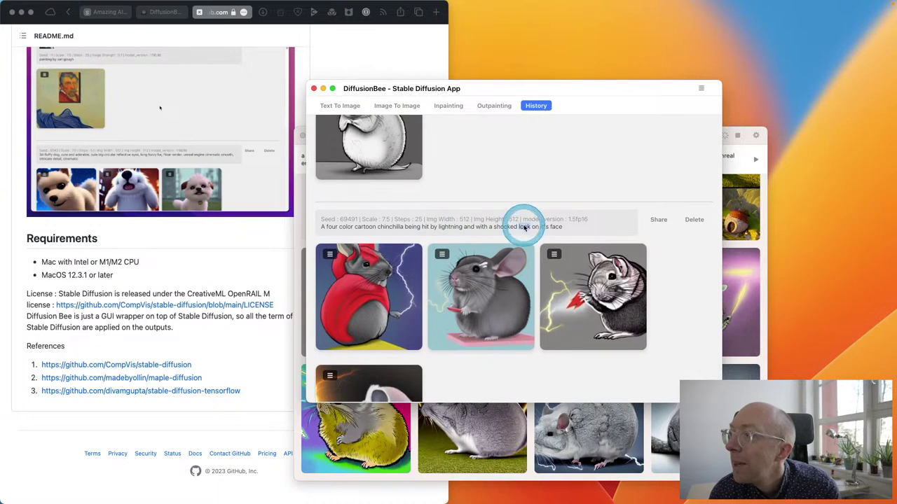
Reuse the history prompt "A four color cartoon chinchilla being hit by lightning and with a shocked look on it's face" as the text-to-image prompt.
{"action": "triple_click", "coordinate": [524, 228]}
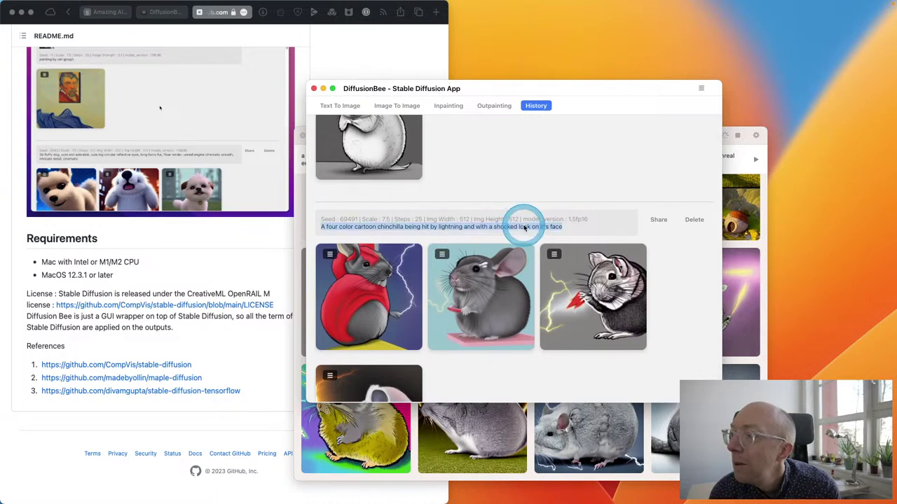
{"action": "left_click", "coordinate": [352, 109]}
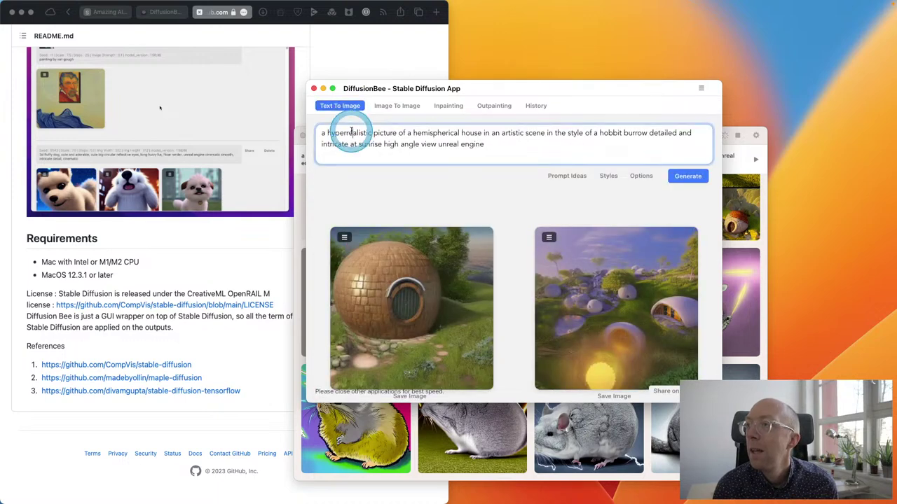
{"action": "triple_click", "coordinate": [350, 133]}
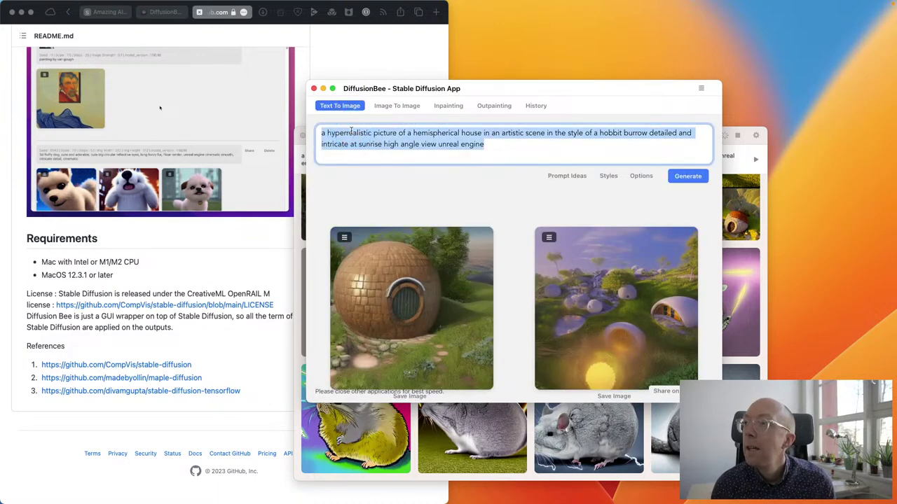
{"action": "type", "text": "A four color cartoon chinchilla being hit by lightning and with a shocked look on it's face"}
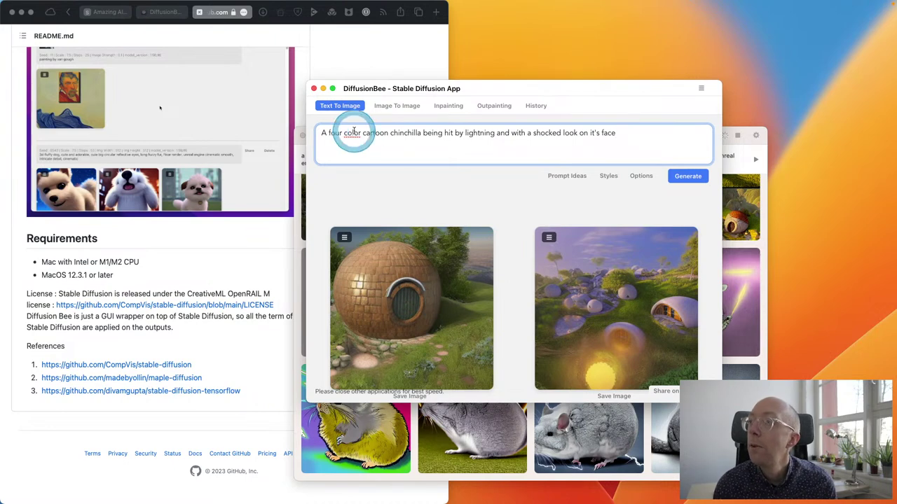
Shorten the prompt to "A four color cartoon chinchilla hit by lightning and with a shocked look".
{"action": "double_click", "coordinate": [435, 133]}
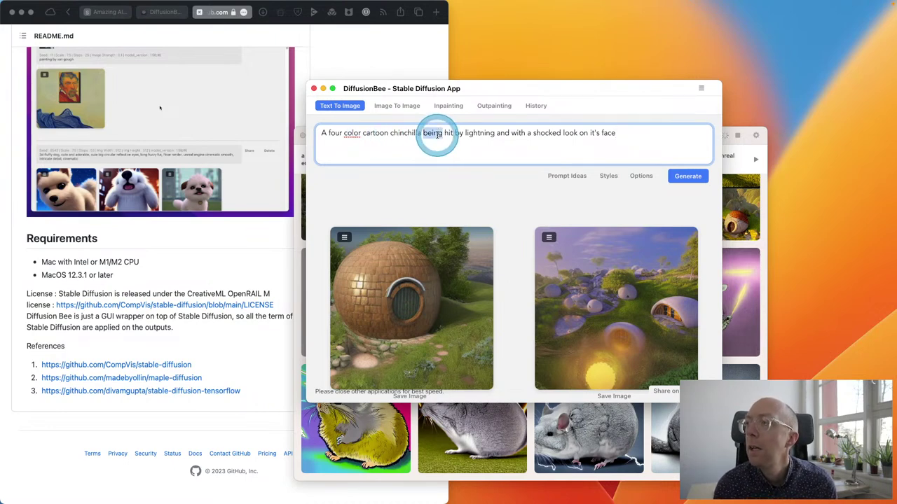
{"action": "key", "text": "BackSpace"}
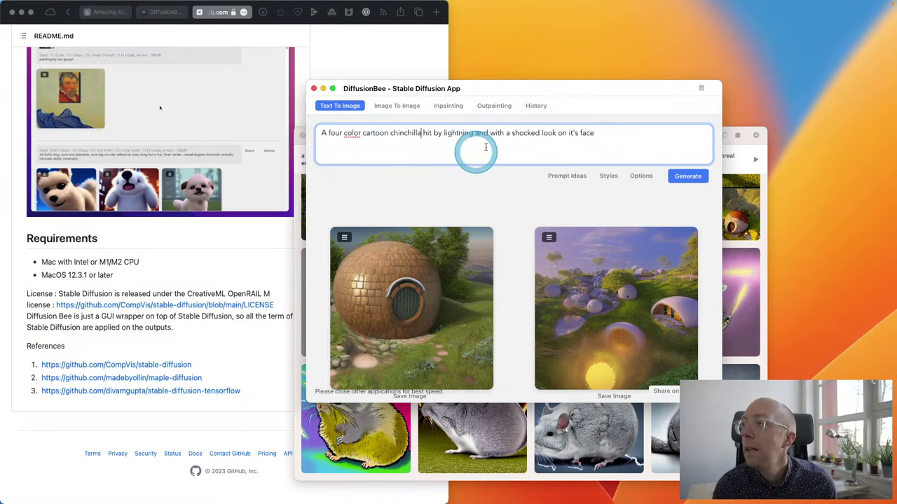
{"action": "left_click_drag", "start_coordinate": [557, 134], "coordinate": [597, 134]}
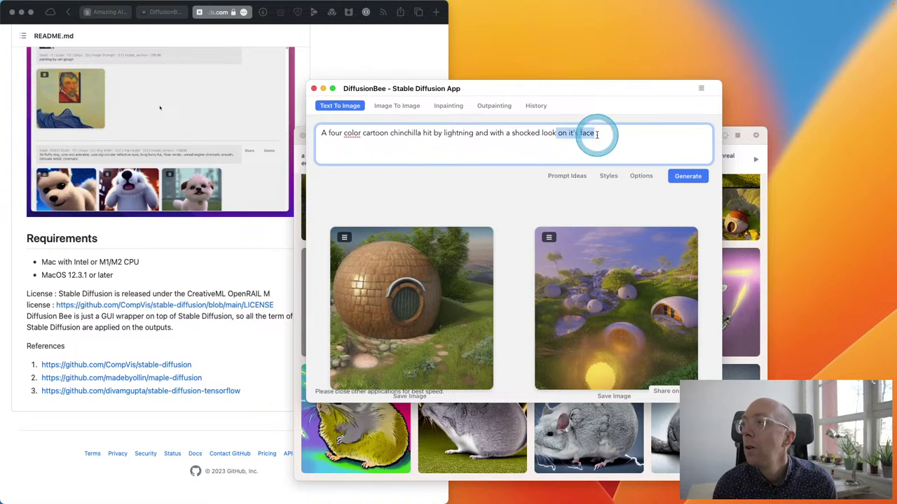
Consult the available drawing and visual styles and append ", sketch" to the chinchilla prompt.
{"action": "left_click", "coordinate": [606, 175]}
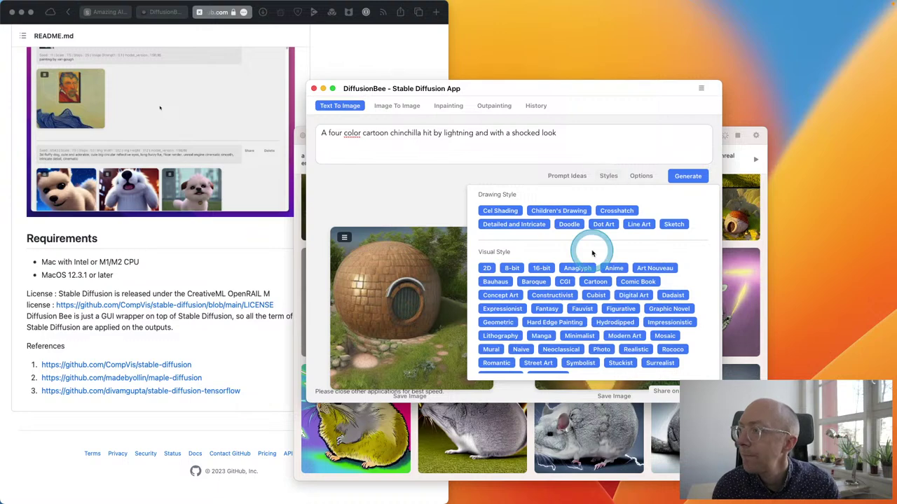
{"action": "scroll", "coordinate": [591, 252], "scroll_direction": "down", "scroll_amount": 1}
{"action": "left_click", "coordinate": [575, 139]}
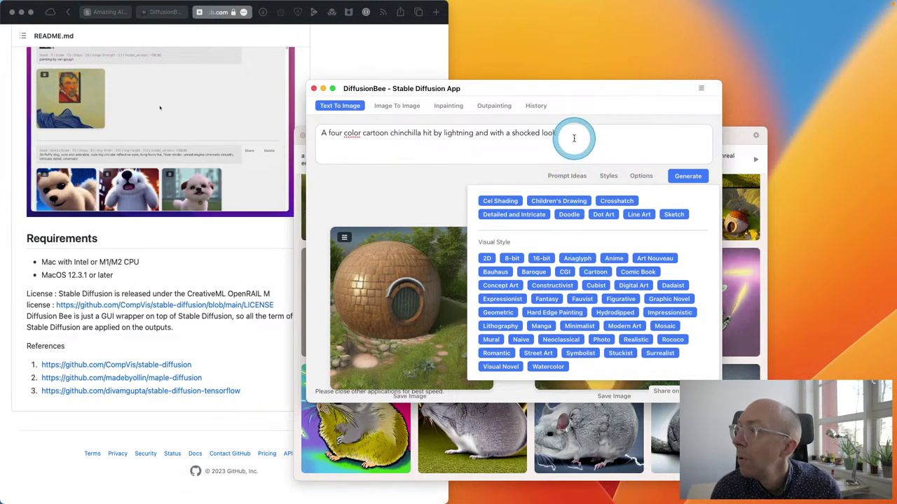
{"action": "left_click", "coordinate": [574, 138]}
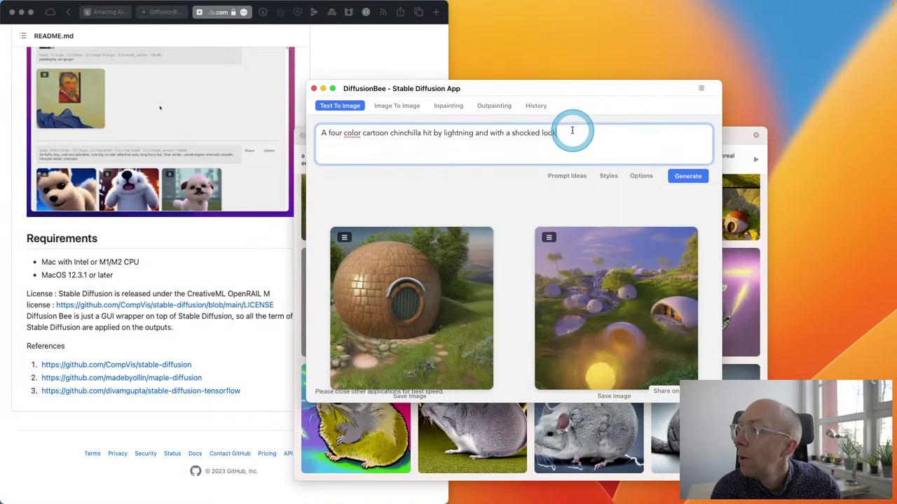
{"action": "left_click", "coordinate": [613, 177]}
{"action": "left_click", "coordinate": [587, 142]}
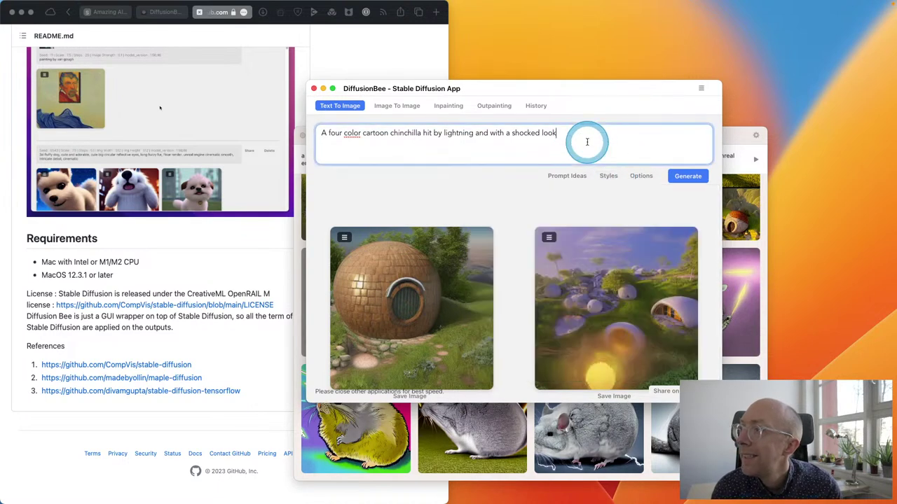
{"action": "type", "text": ", sketch"}
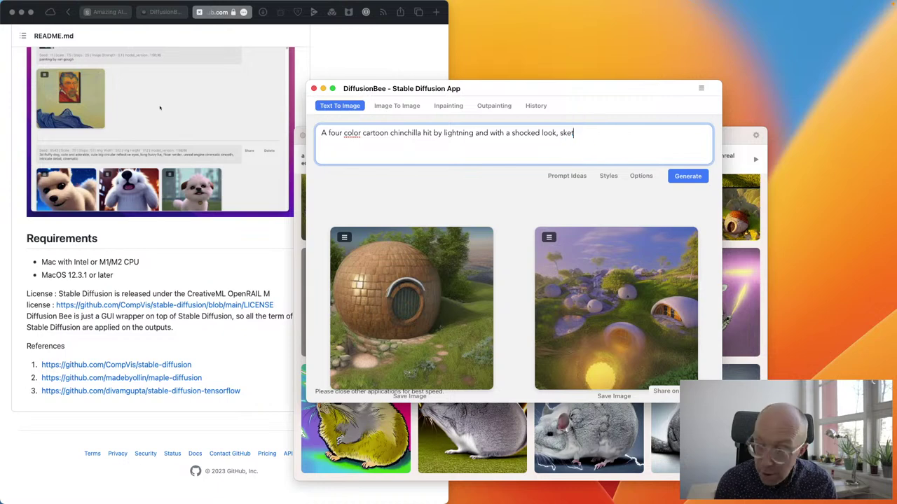
Check the visual styles again and extend the prompt with ", naive, comic book".
{"action": "left_click", "coordinate": [608, 176]}
{"action": "scroll", "coordinate": [559, 250], "scroll_direction": "down", "scroll_amount": 2}
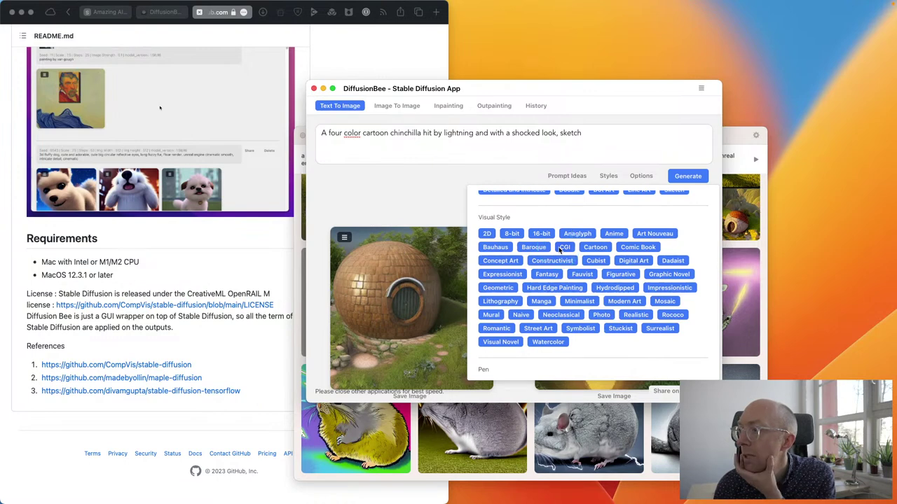
{"action": "left_click", "coordinate": [595, 137]}
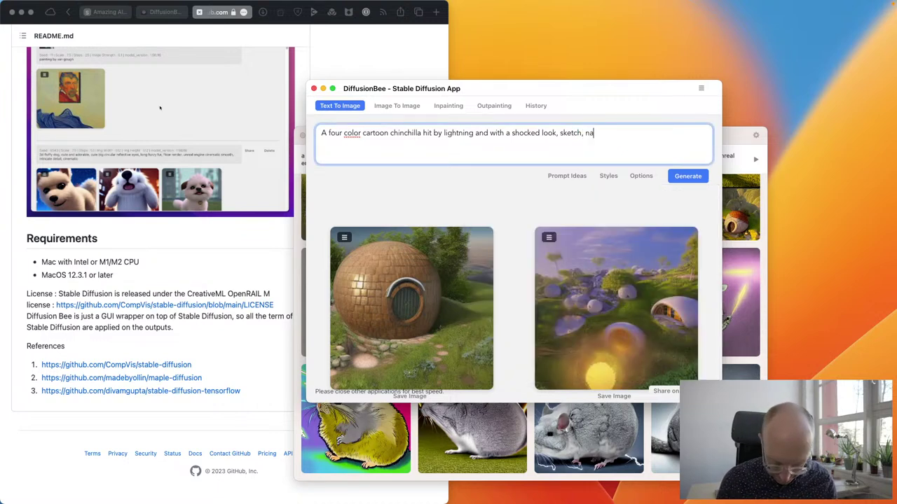
{"action": "left_click", "coordinate": [605, 176]}
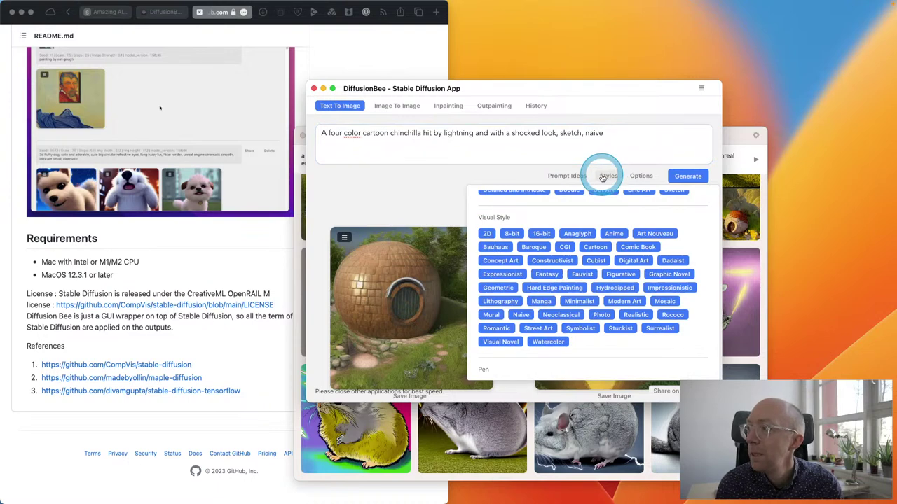
{"action": "left_click", "coordinate": [618, 134]}
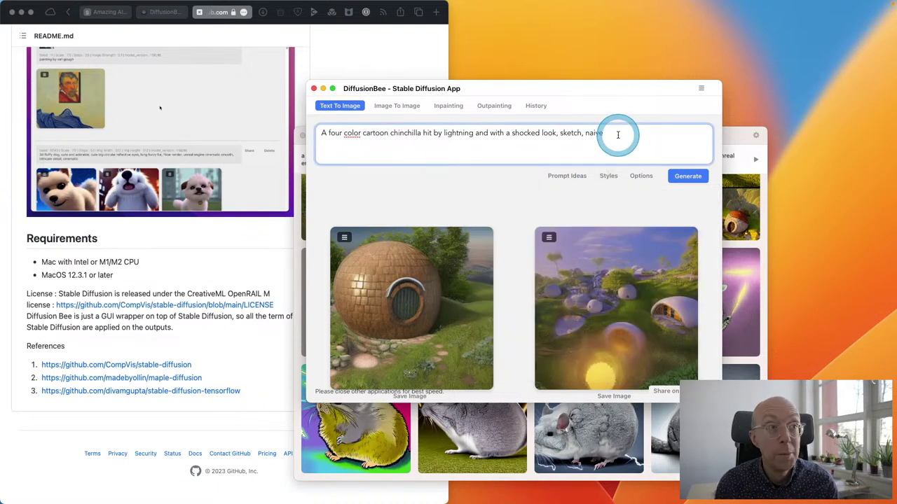
{"action": "type", "text": "comic book"}
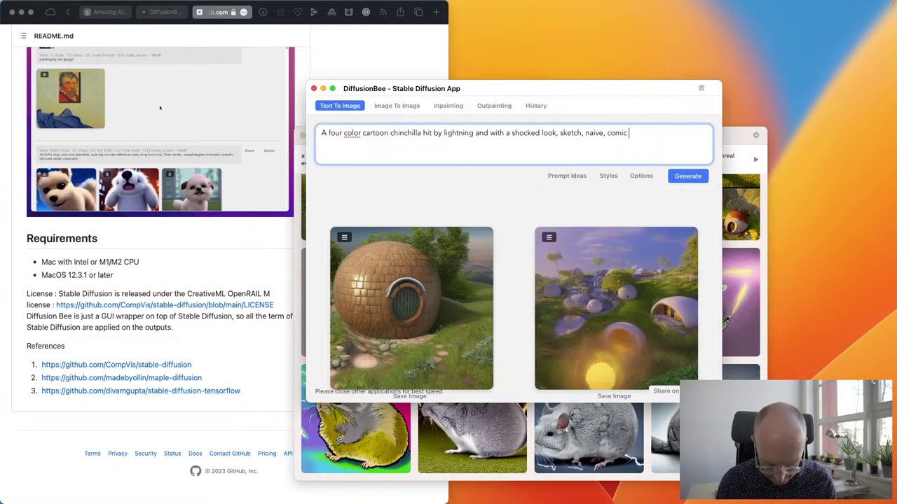
Look through the remaining style categories, from pen, carving, camera and color to emotions, artists, CGI software and rendering.
{"action": "left_click", "coordinate": [608, 176]}
{"action": "scroll", "coordinate": [608, 232], "scroll_direction": "down", "scroll_amount": 3}
{"action": "scroll", "coordinate": [609, 230], "scroll_direction": "down", "scroll_amount": 5}
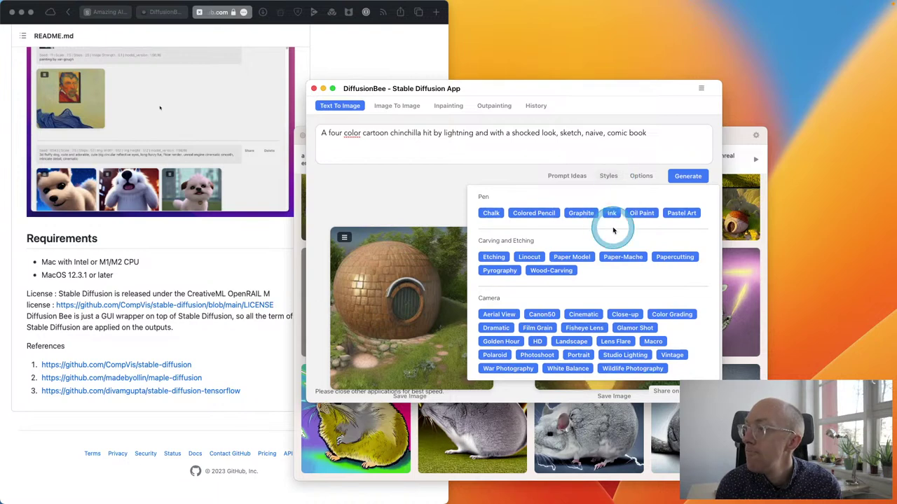
{"action": "scroll", "coordinate": [613, 230], "scroll_direction": "down", "scroll_amount": 5}
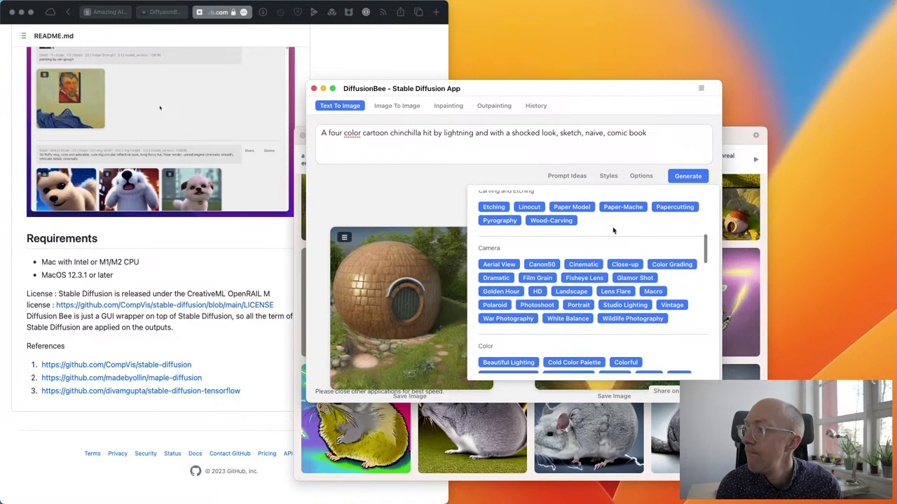
{"action": "scroll", "coordinate": [613, 230], "scroll_direction": "down", "scroll_amount": 3}
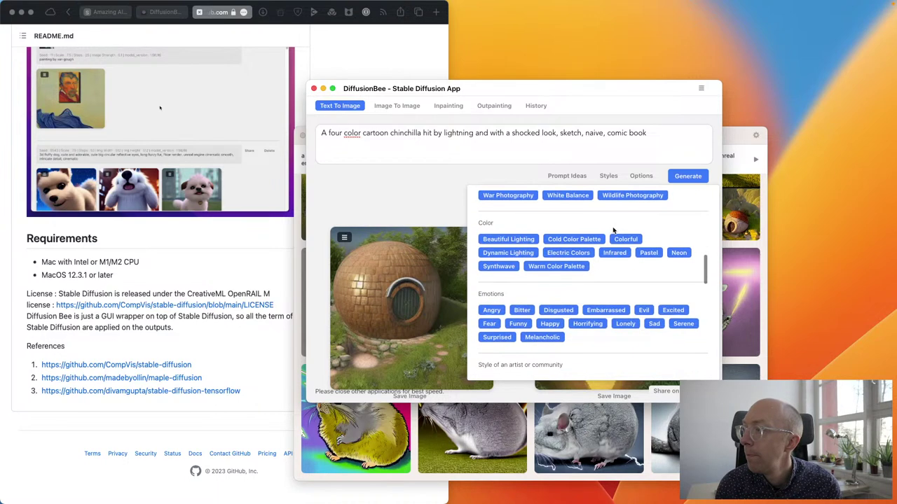
{"action": "scroll", "coordinate": [613, 230], "scroll_direction": "down", "scroll_amount": 3}
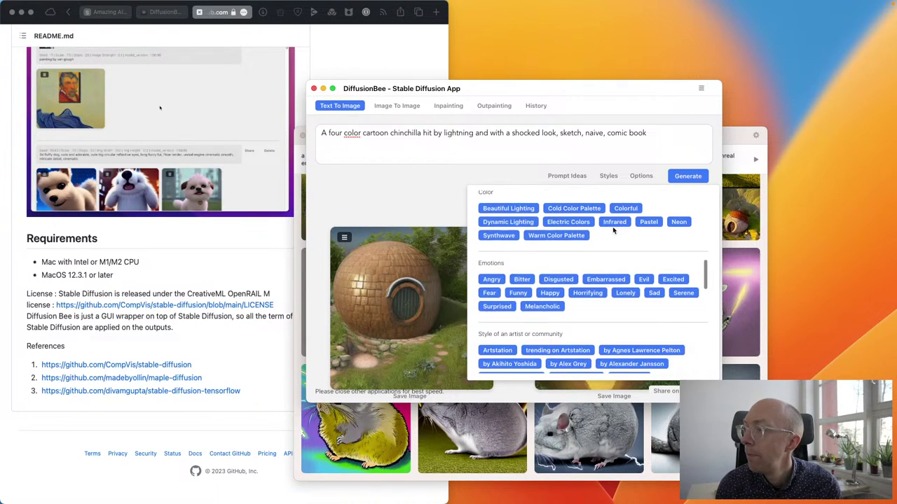
{"action": "left_click", "coordinate": [643, 165]}
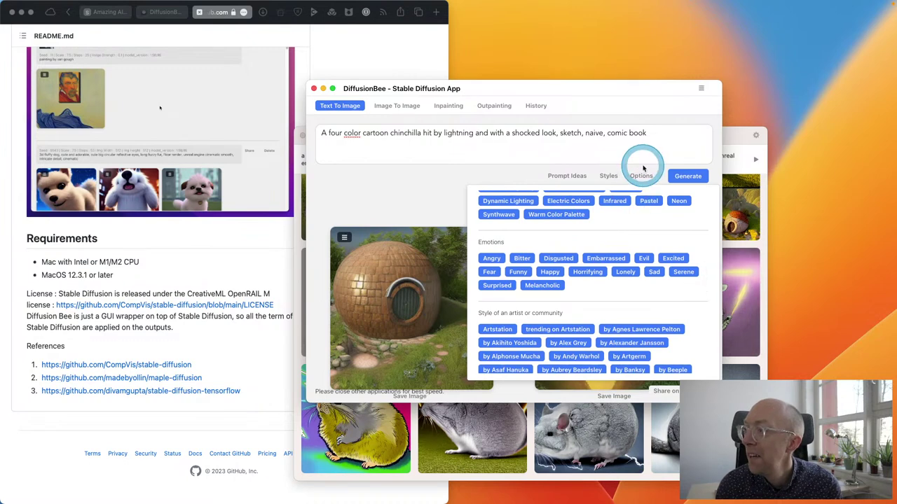
{"action": "scroll", "coordinate": [633, 238], "scroll_direction": "down", "scroll_amount": 5}
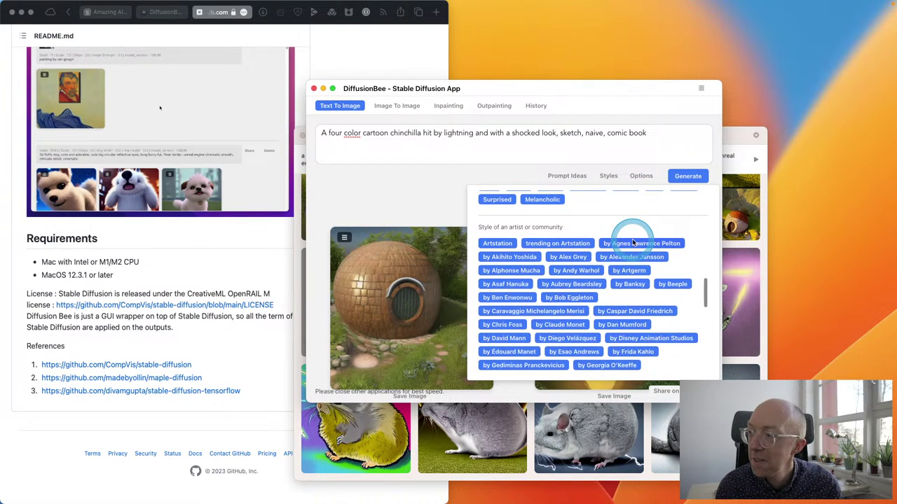
{"action": "scroll", "coordinate": [633, 241], "scroll_direction": "down", "scroll_amount": 15}
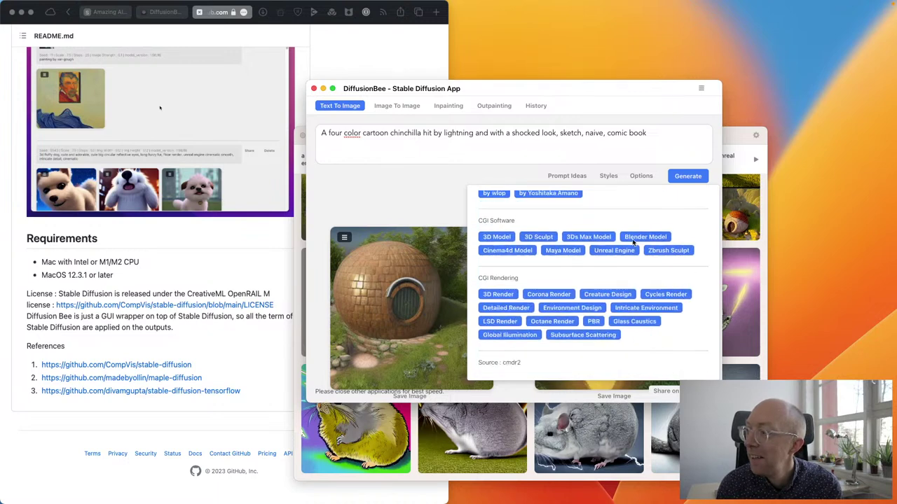
Close the style list and generate images from the chinchilla sketch, naive, comic book prompt.
{"action": "left_click", "coordinate": [440, 166]}
{"action": "left_click", "coordinate": [698, 178]}
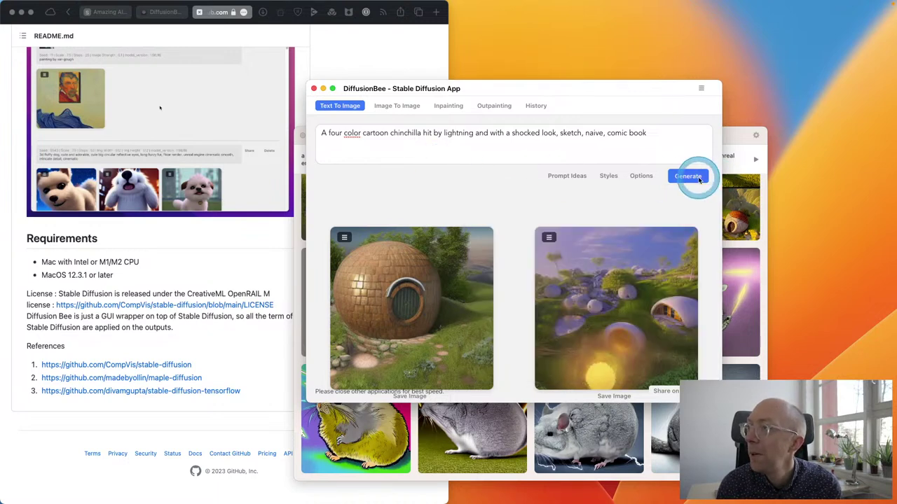
Switch to Amazing AI, look over its chinchilla images and preview the grey stone hemispherical house at full size.
{"action": "left_click", "coordinate": [732, 141]}
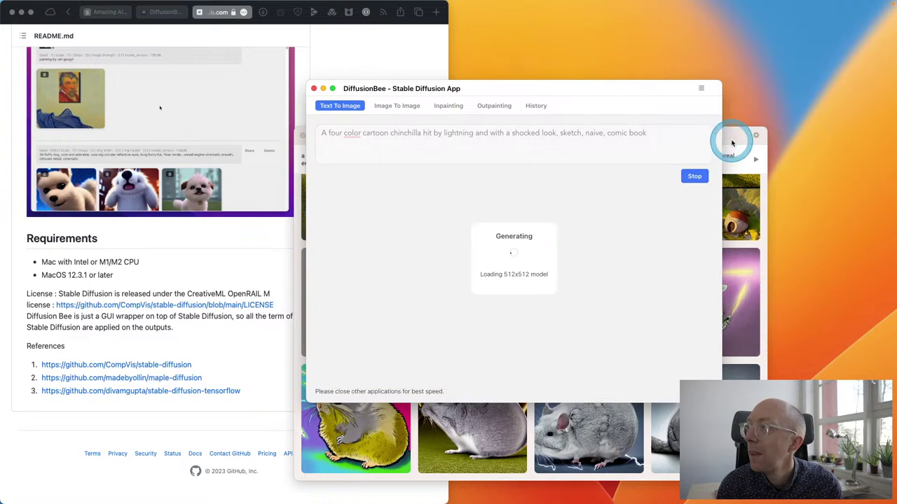
{"action": "left_click", "coordinate": [680, 283]}
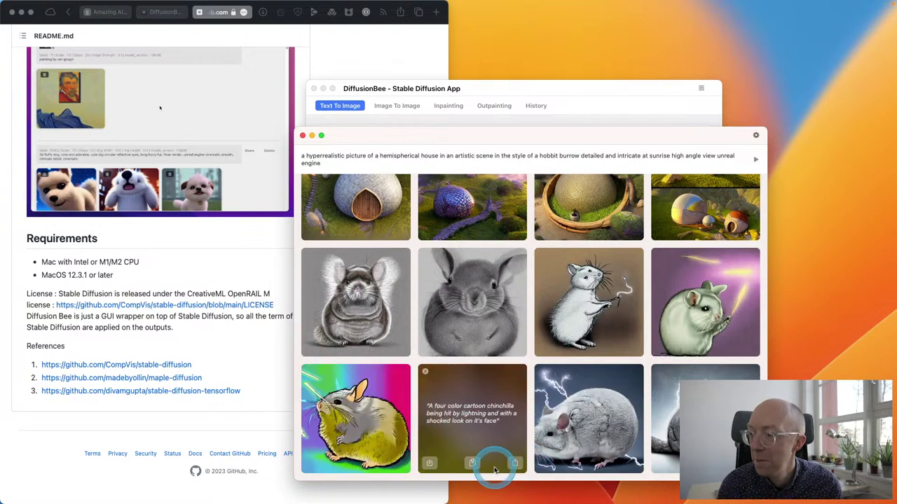
{"action": "left_click", "coordinate": [571, 370]}
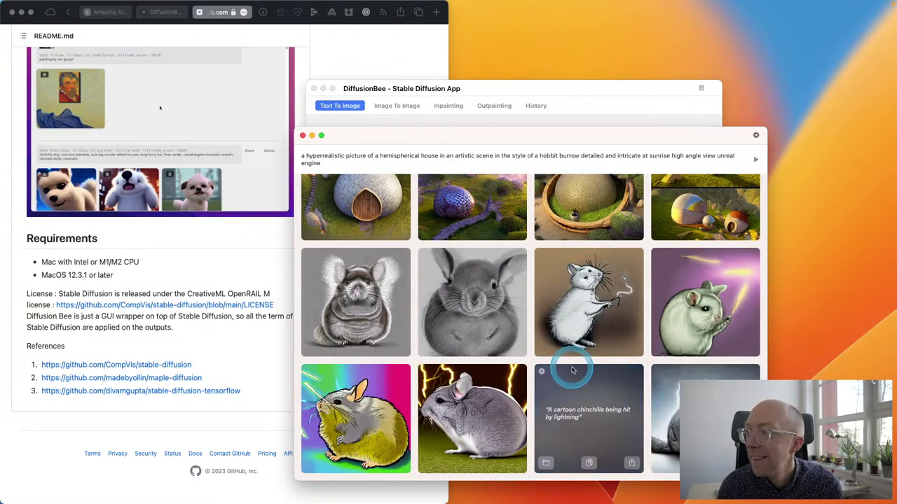
{"action": "scroll", "coordinate": [571, 370], "scroll_direction": "up", "scroll_amount": 2}
{"action": "left_click", "coordinate": [364, 262]}
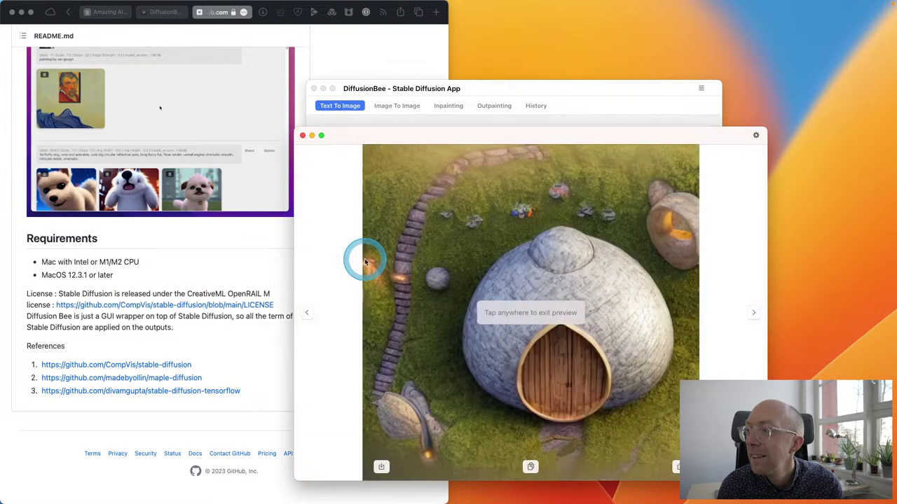
{"action": "left_click", "coordinate": [522, 384]}
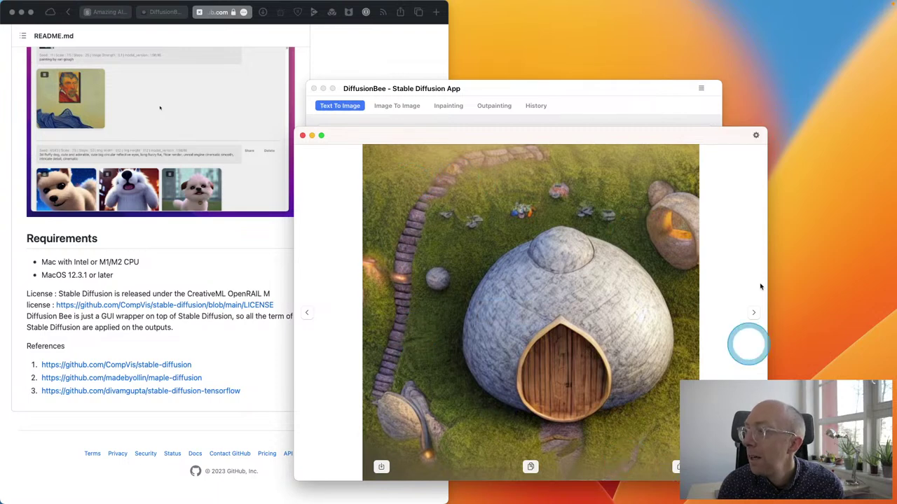
{"action": "left_click", "coordinate": [738, 210]}
Switch to the browser's Amazing AI page and read its FAQ on system requirements, usage restrictions, custom models and inpainting.
{"action": "left_click", "coordinate": [150, 257]}
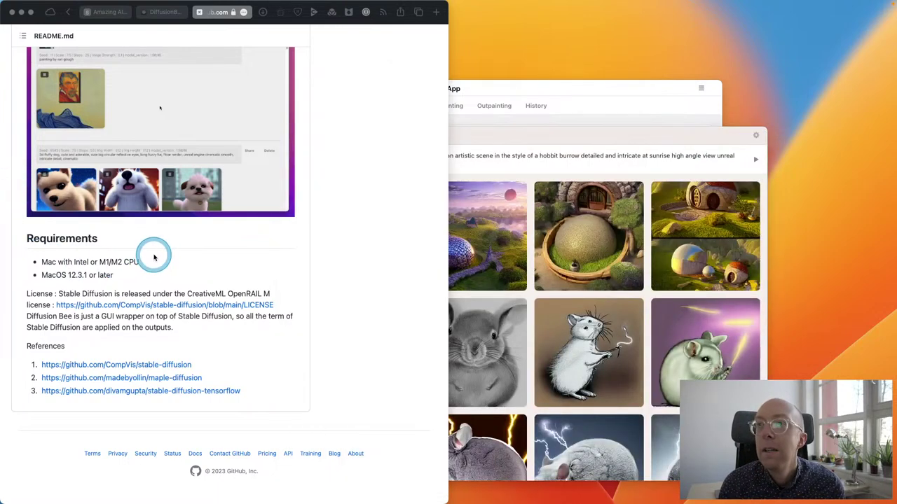
{"action": "left_click", "coordinate": [108, 14]}
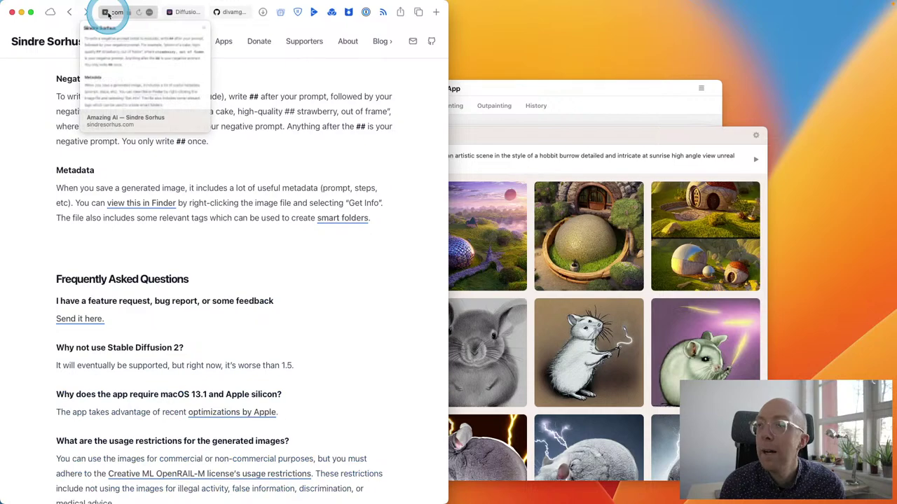
{"action": "left_click", "coordinate": [193, 259]}
{"action": "scroll", "coordinate": [193, 259], "scroll_direction": "down", "scroll_amount": 5}
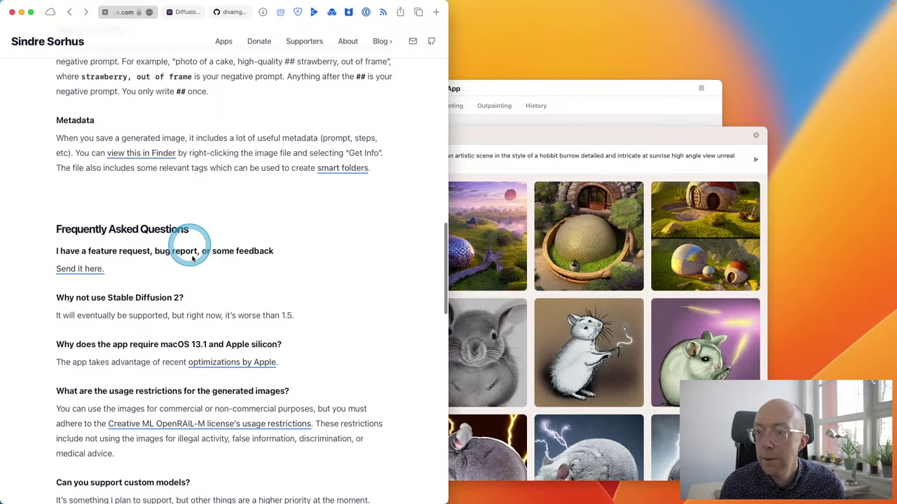
{"action": "scroll", "coordinate": [193, 259], "scroll_direction": "down", "scroll_amount": 2}
{"action": "left_click", "coordinate": [101, 345]}
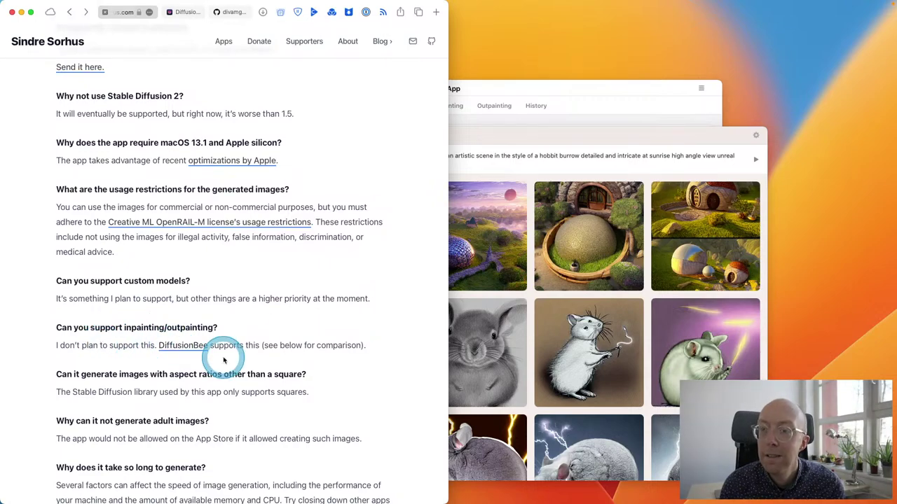
{"action": "scroll", "coordinate": [224, 360], "scroll_direction": "down", "scroll_amount": 5}
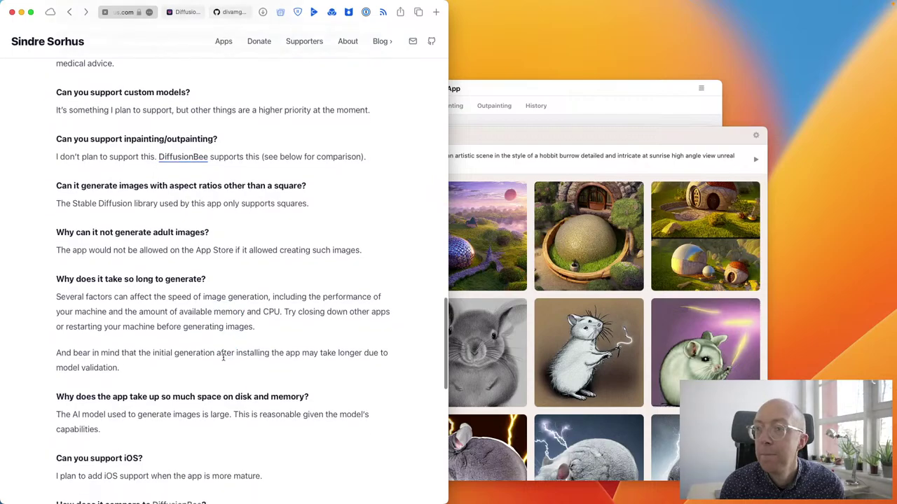
Continue through the Amazing AI FAQ to the DiffusionBee comparison and read the list of Amazing AI benefits.
{"action": "scroll", "coordinate": [223, 357], "scroll_direction": "down", "scroll_amount": 4}
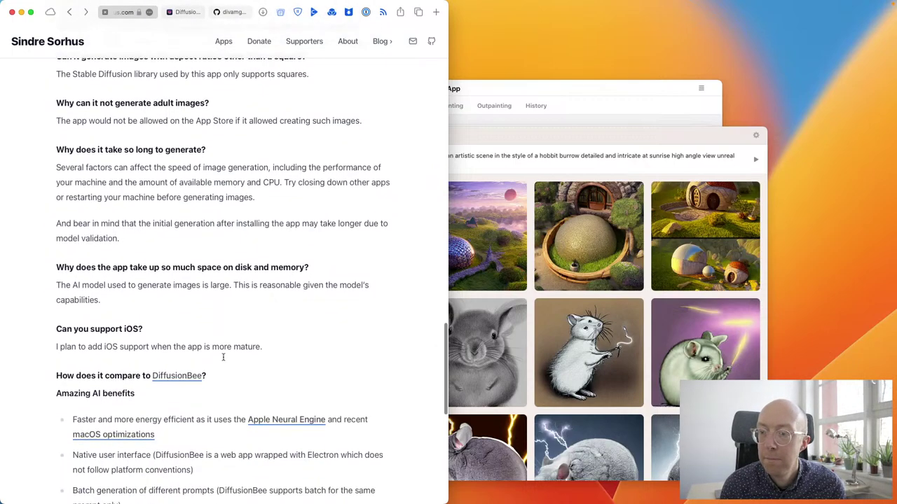
{"action": "scroll", "coordinate": [224, 357], "scroll_direction": "down", "scroll_amount": 3}
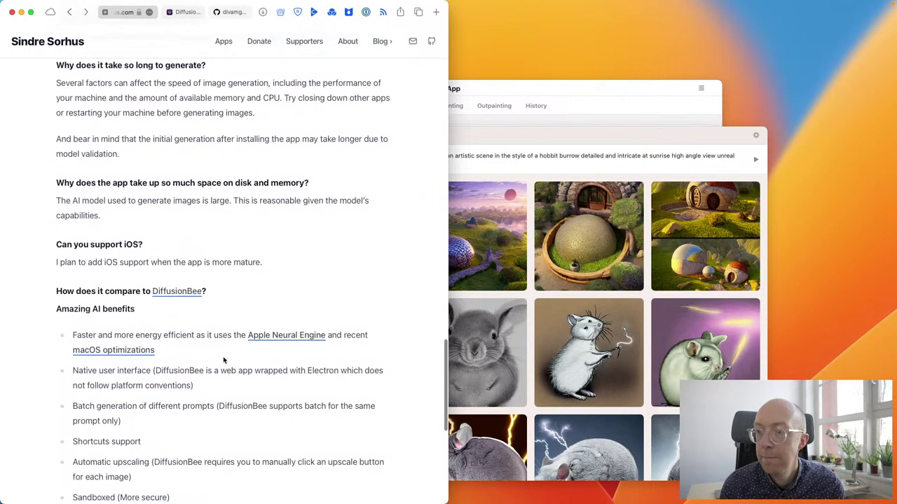
{"action": "scroll", "coordinate": [224, 359], "scroll_direction": "down", "scroll_amount": 2}
{"action": "left_click", "coordinate": [189, 343]}
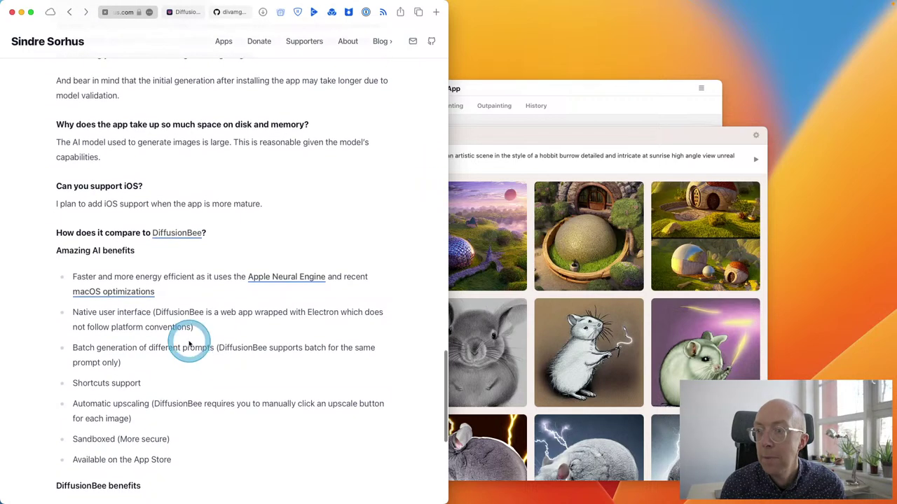
{"action": "left_click", "coordinate": [250, 380]}
{"action": "scroll", "coordinate": [252, 384], "scroll_direction": "down", "scroll_amount": 1}
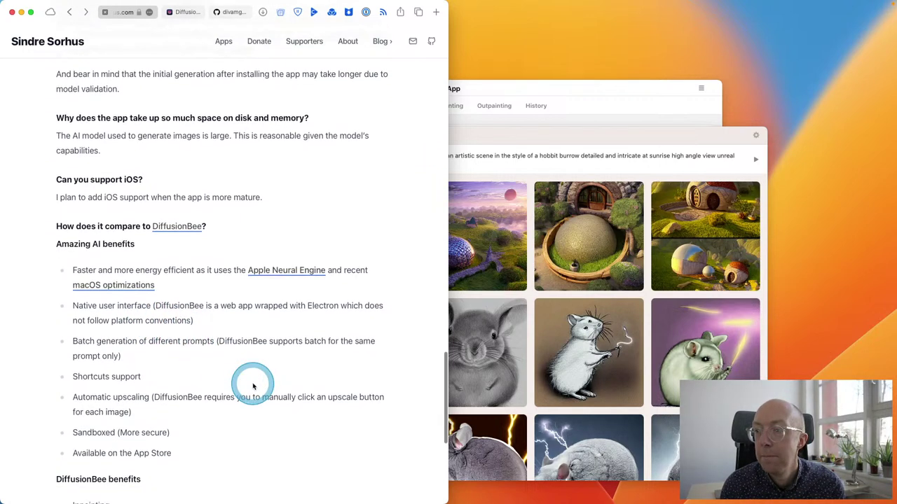
{"action": "scroll", "coordinate": [252, 386], "scroll_direction": "down", "scroll_amount": 1}
{"action": "left_click", "coordinate": [168, 359]}
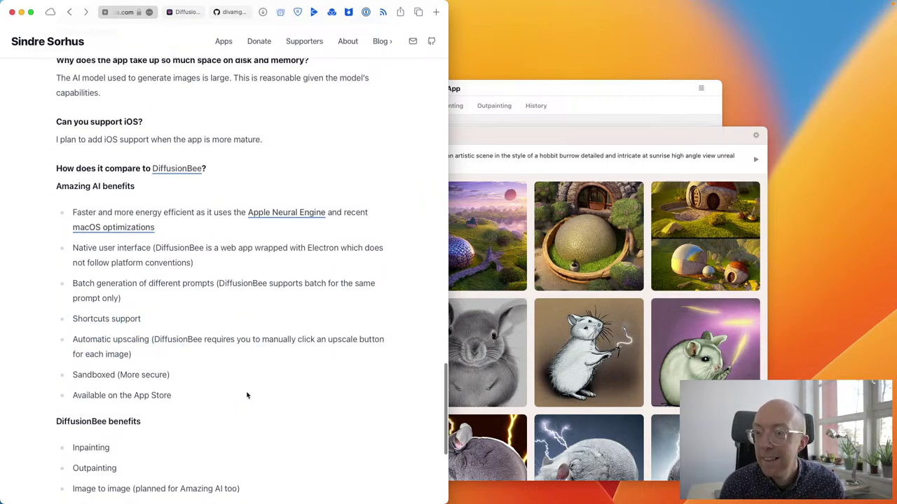
Read the DiffusionBee benefits and the remaining questions at the end of the FAQ.
{"action": "scroll", "coordinate": [246, 396], "scroll_direction": "down", "scroll_amount": 5}
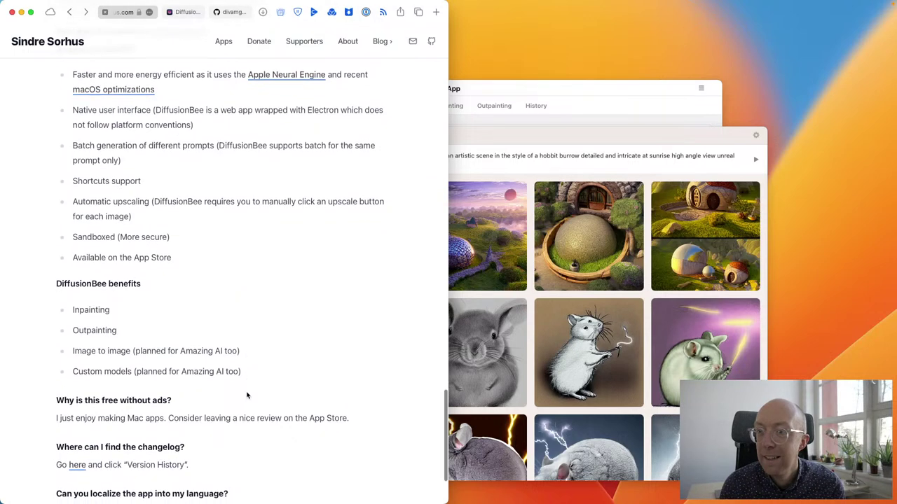
{"action": "scroll", "coordinate": [247, 395], "scroll_direction": "down", "scroll_amount": 3}
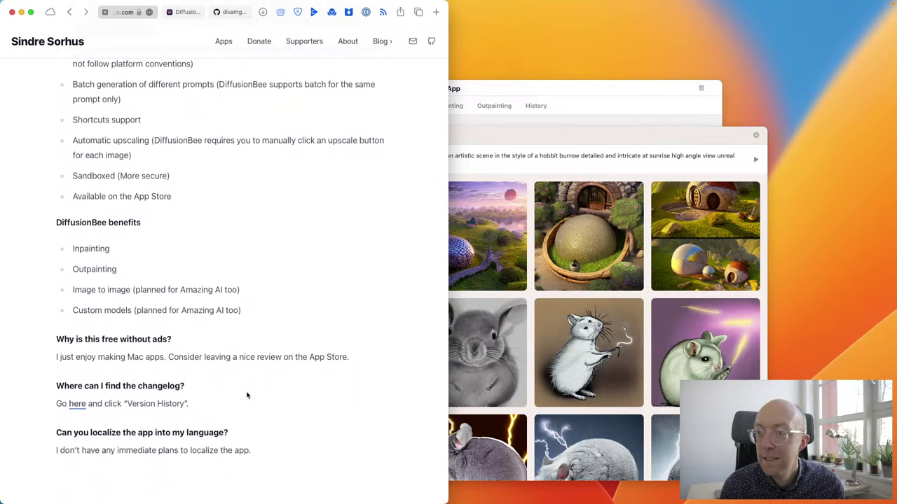
{"action": "scroll", "coordinate": [247, 396], "scroll_direction": "down", "scroll_amount": 2}
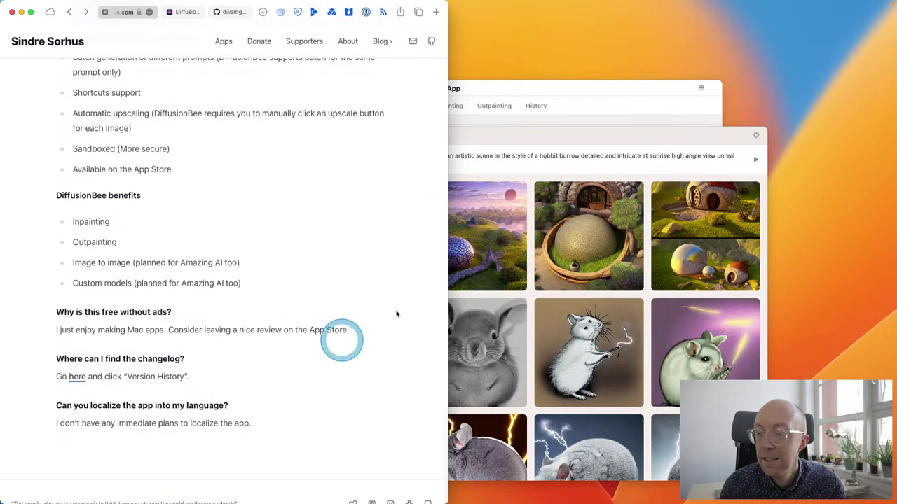
Switch from the browser through Amazing AI to DiffusionBee and examine the chinchilla images generated from the sketch, naive, comic book prompt.
{"action": "left_click", "coordinate": [560, 146]}
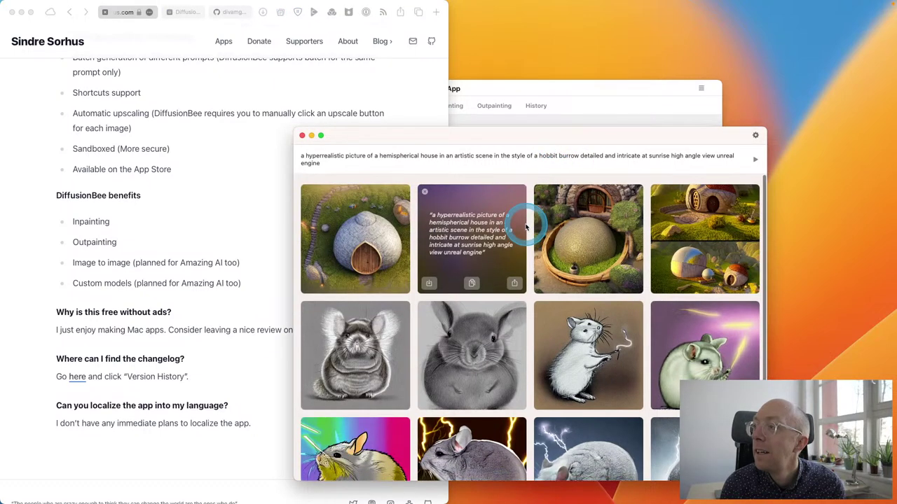
{"action": "left_click", "coordinate": [507, 98]}
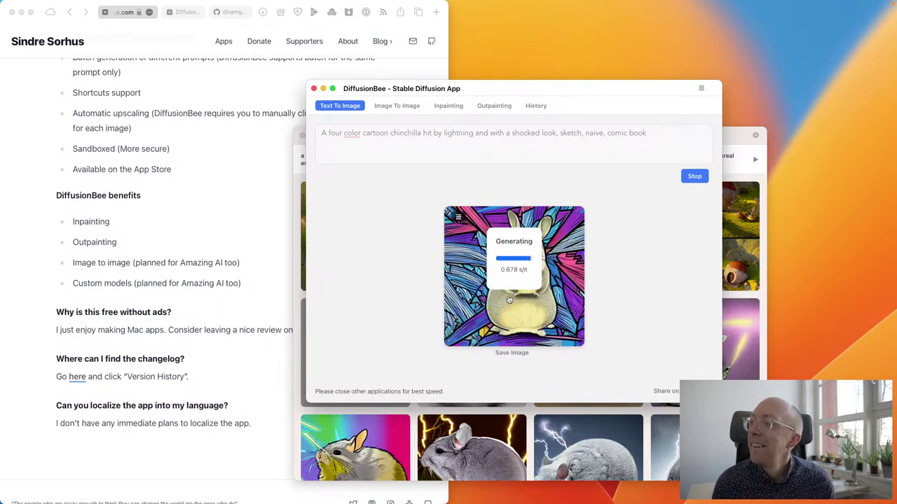
{"action": "left_click", "coordinate": [459, 134]}
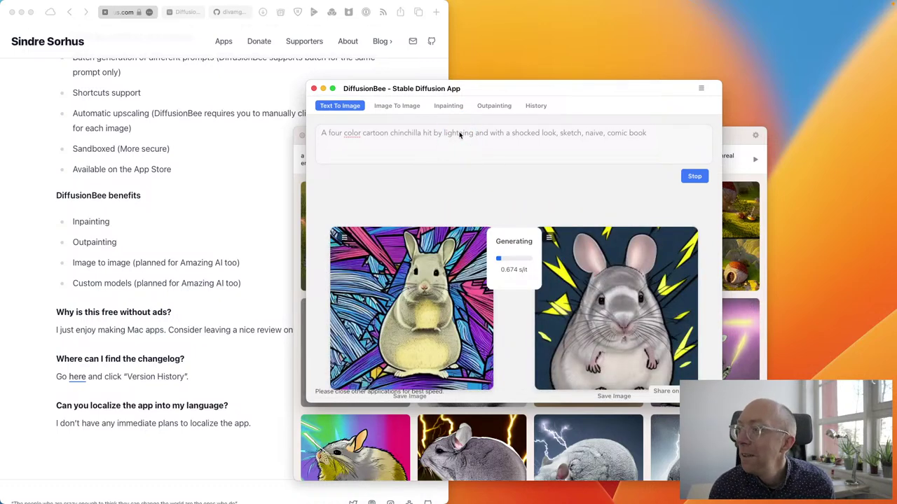
{"action": "left_click", "coordinate": [459, 139]}
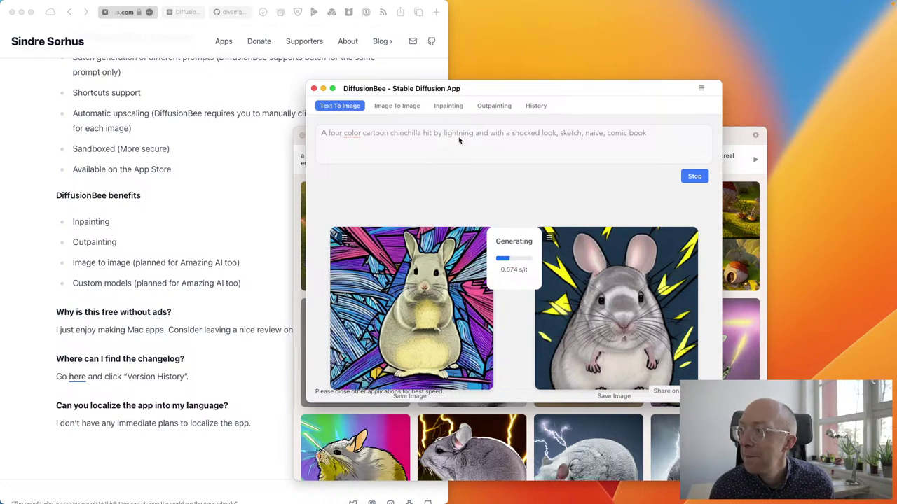
{"action": "left_click", "coordinate": [410, 287]}
{"action": "scroll", "coordinate": [410, 287], "scroll_direction": "down", "scroll_amount": 1}
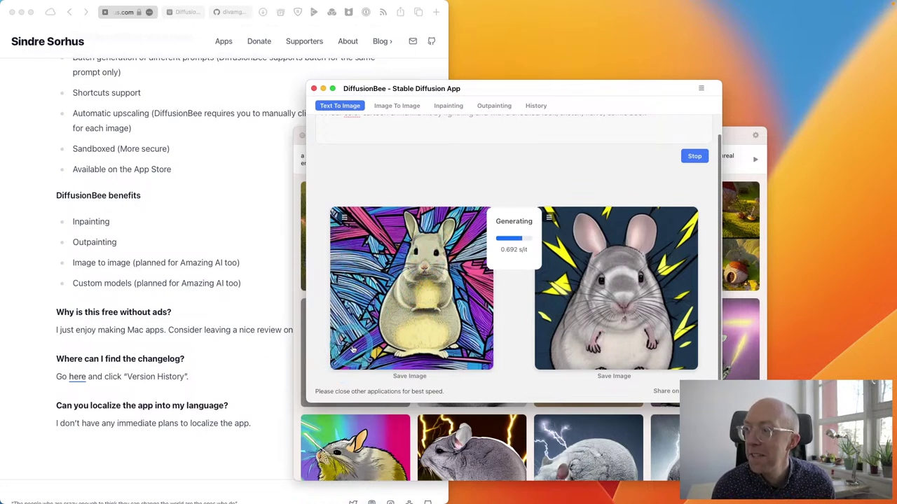
{"action": "scroll", "coordinate": [354, 350], "scroll_direction": "up", "scroll_amount": 2}
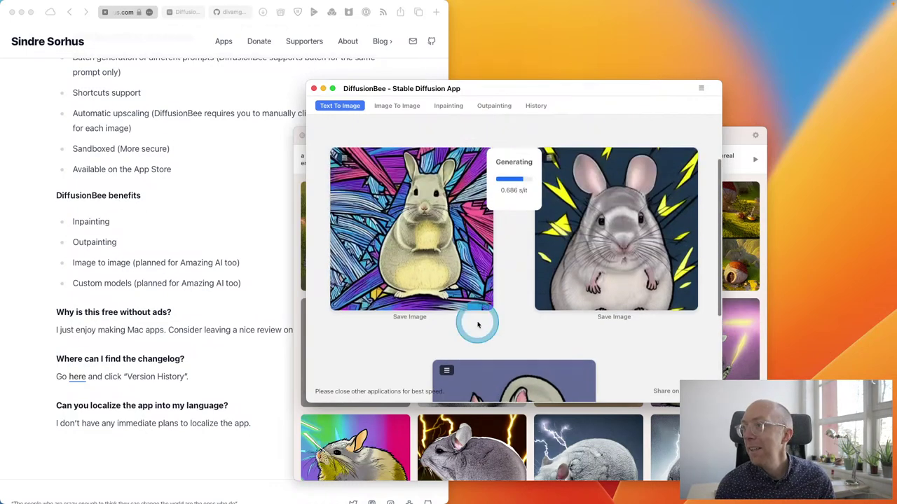
{"action": "scroll", "coordinate": [478, 324], "scroll_direction": "up", "scroll_amount": 2}
{"action": "scroll", "coordinate": [478, 324], "scroll_direction": "down", "scroll_amount": 6}
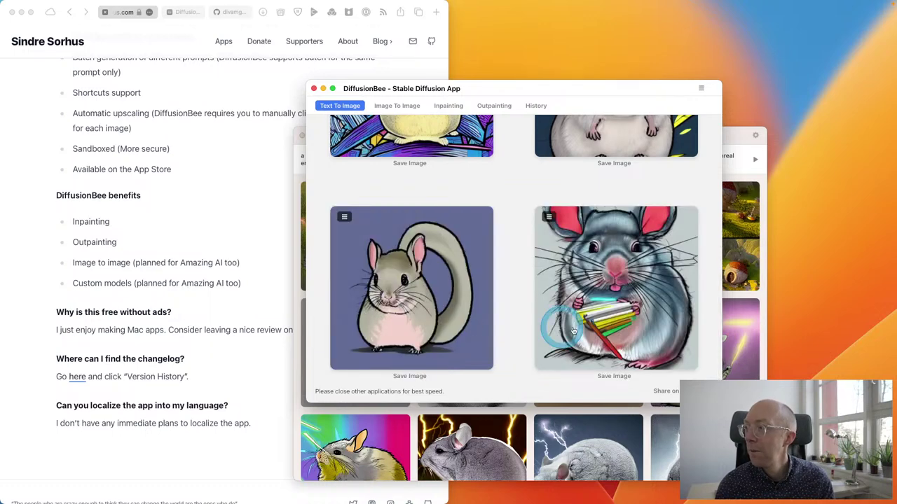
{"action": "scroll", "coordinate": [616, 339], "scroll_direction": "up", "scroll_amount": 3}
{"action": "scroll", "coordinate": [617, 339], "scroll_direction": "up", "scroll_amount": 5}
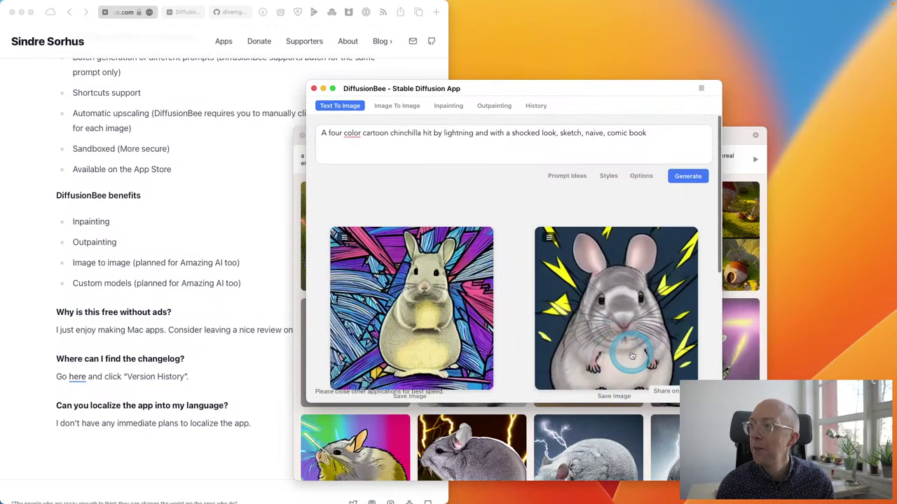
Copy DiffusionBee's chinchilla prompt into Amazing AI in place of the hemispherical house prompt and start generating images.
{"action": "triple_click", "coordinate": [374, 134]}
{"action": "key", "text": "super+c"}
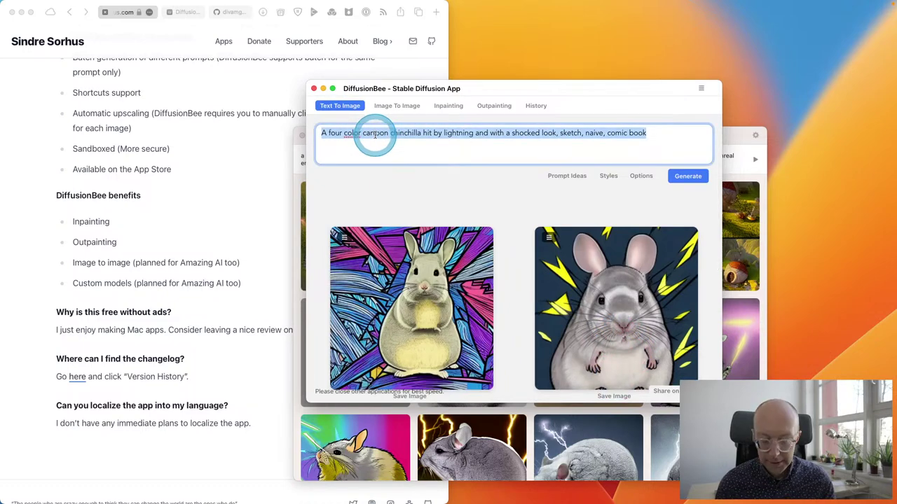
{"action": "left_click", "coordinate": [729, 134]}
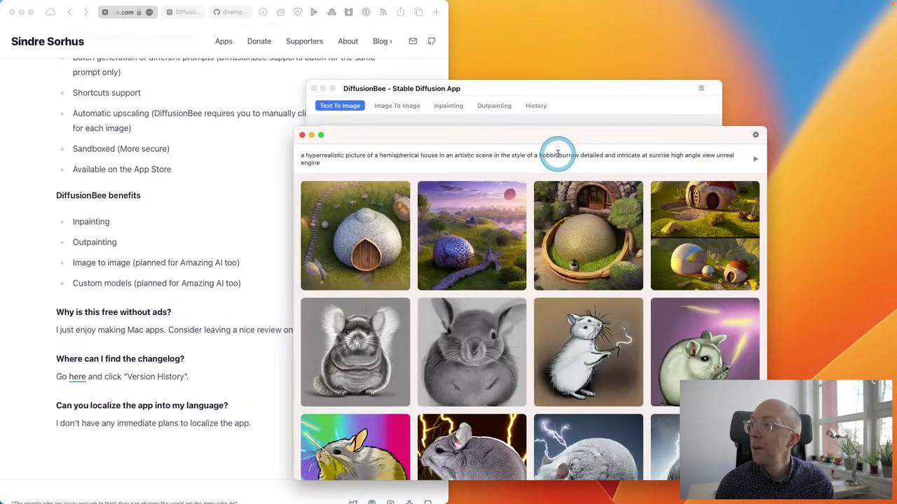
{"action": "triple_click", "coordinate": [558, 153]}
{"action": "key", "text": "super+v"}
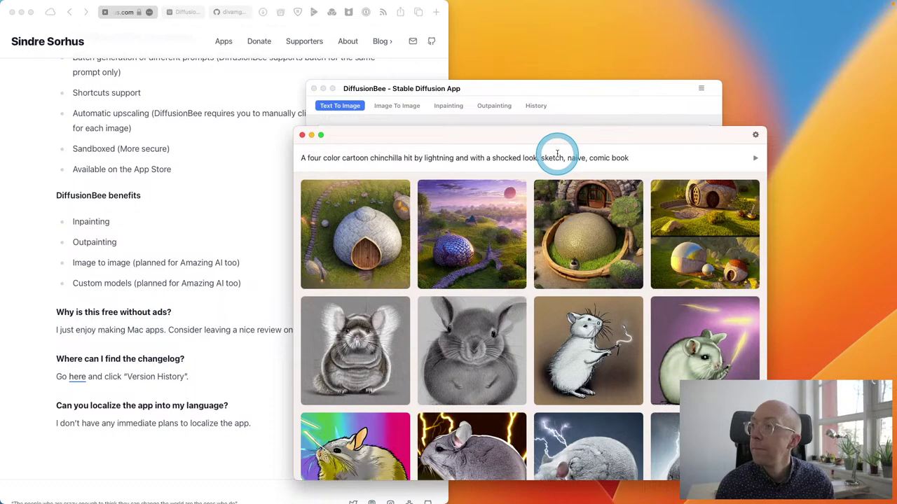
{"action": "left_click", "coordinate": [756, 162]}
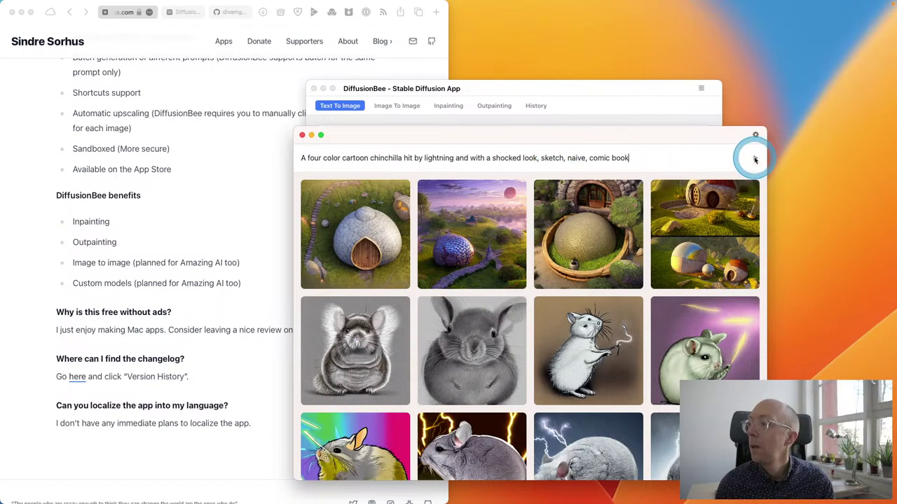
Check DiffusionBee's chinchilla results again and return to the Amazing AI page in the browser.
{"action": "left_click", "coordinate": [546, 87]}
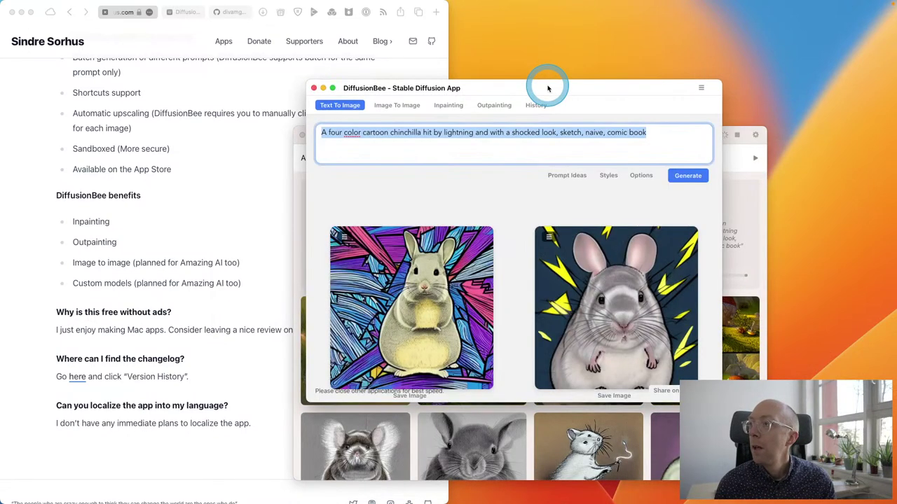
{"action": "left_click", "coordinate": [677, 113]}
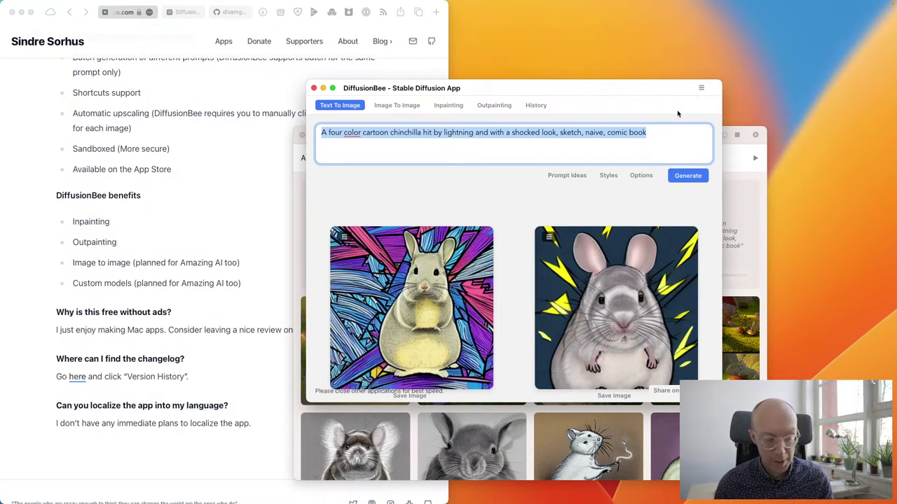
{"action": "left_click", "coordinate": [733, 158]}
{"action": "left_click", "coordinate": [258, 208]}
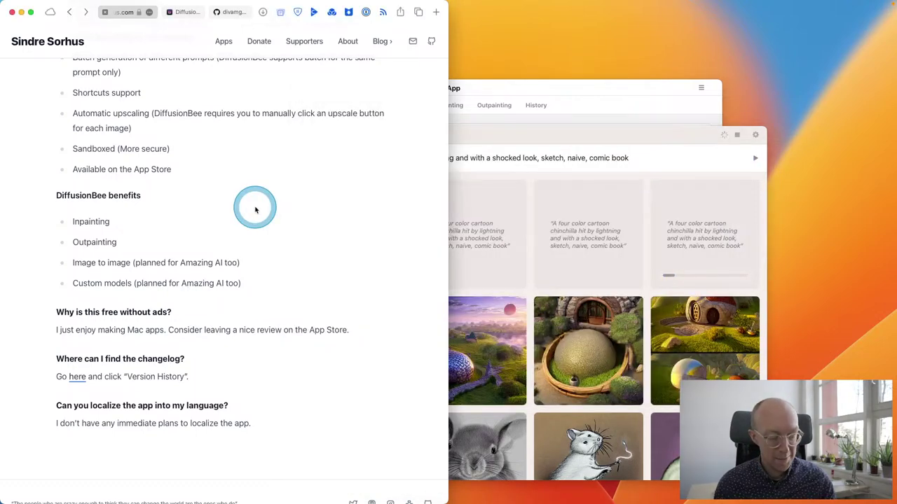